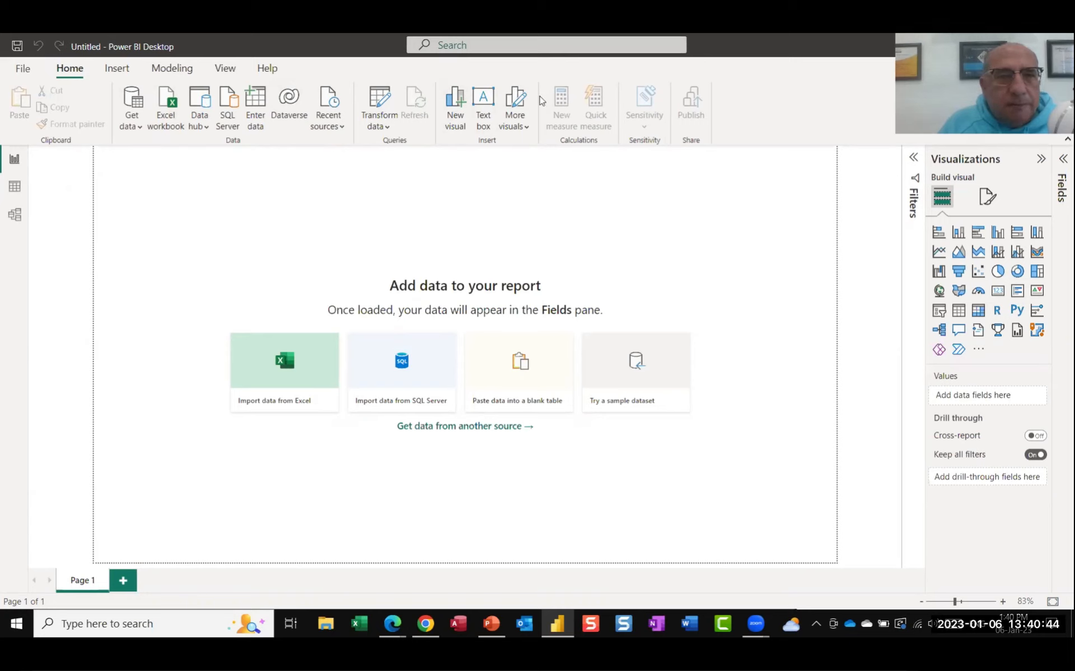
Connect to the Excel workbook CustomColumns.xlsx in the Chapter 03 folder under Power BI Fundamentals, Power BI Desktop.
{"action": "left_click", "coordinate": [137, 126]}
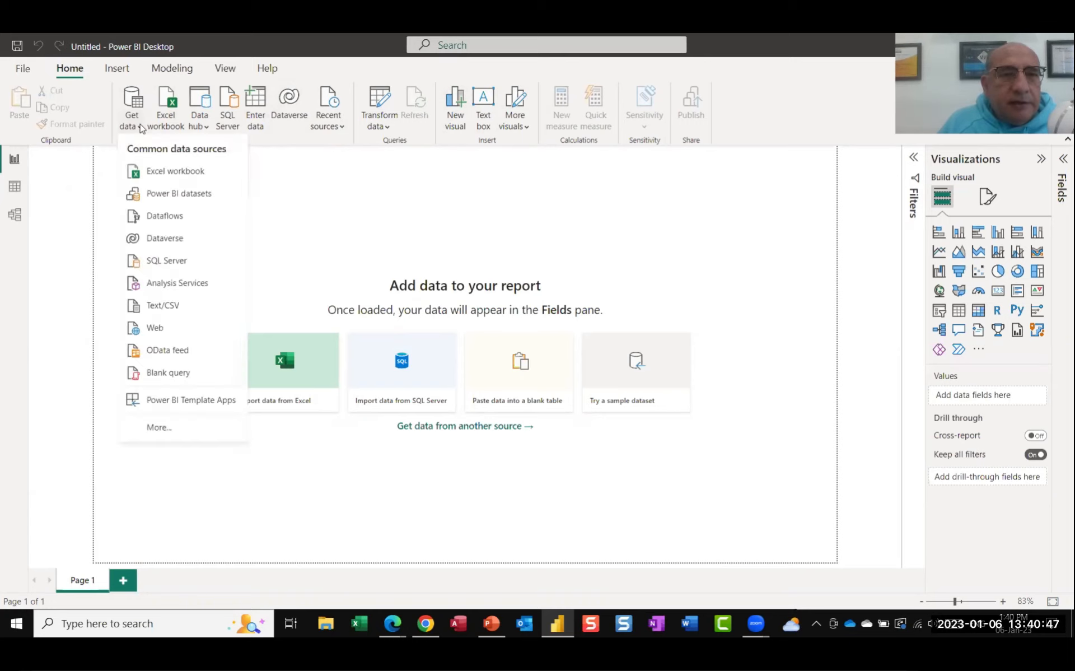
{"action": "left_click", "coordinate": [330, 187]}
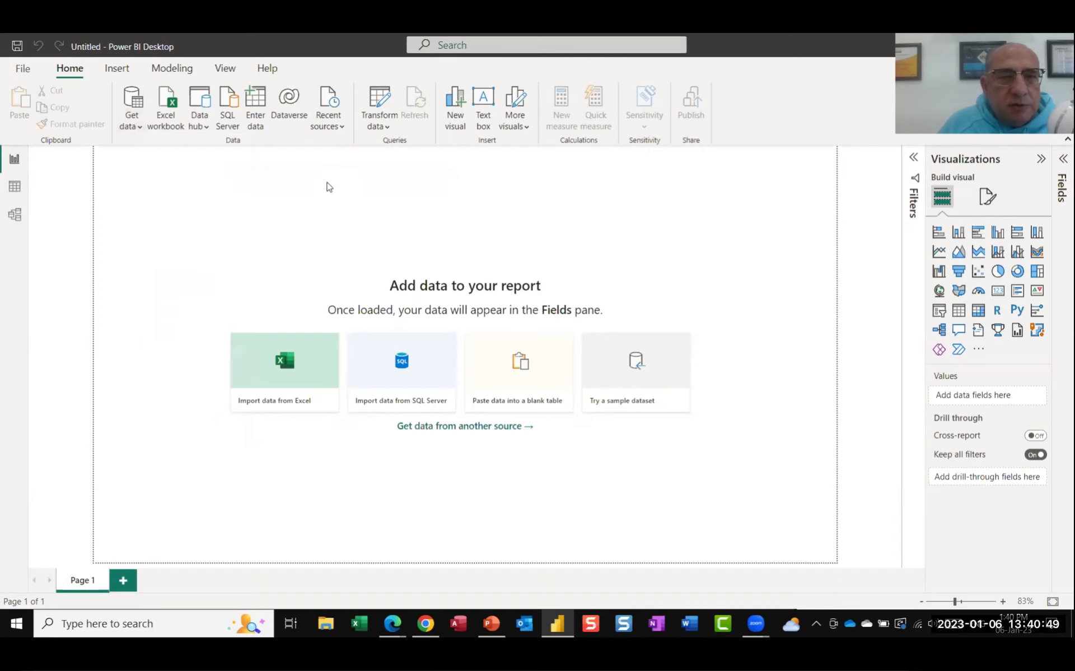
{"action": "left_click", "coordinate": [170, 121]}
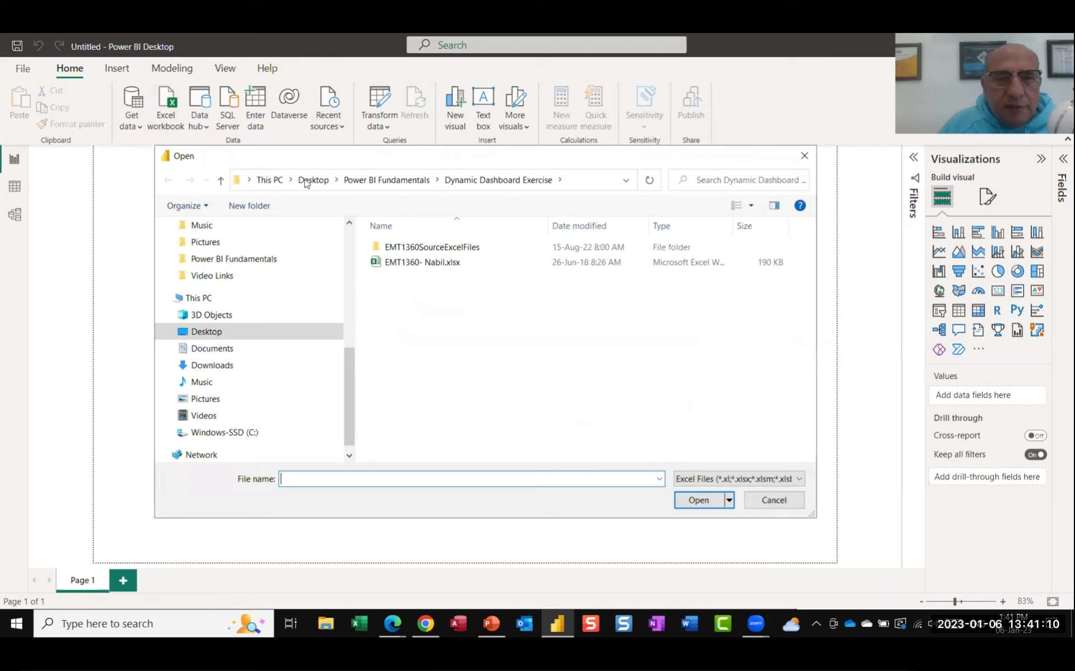
{"action": "left_click", "coordinate": [363, 181]}
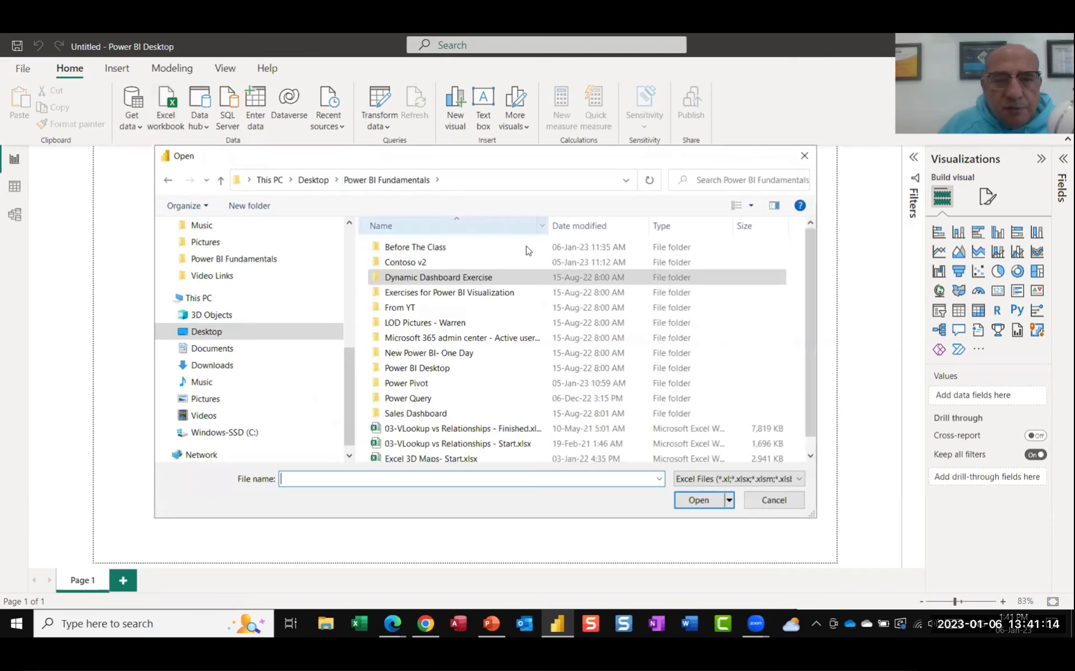
{"action": "double_click", "coordinate": [431, 368]}
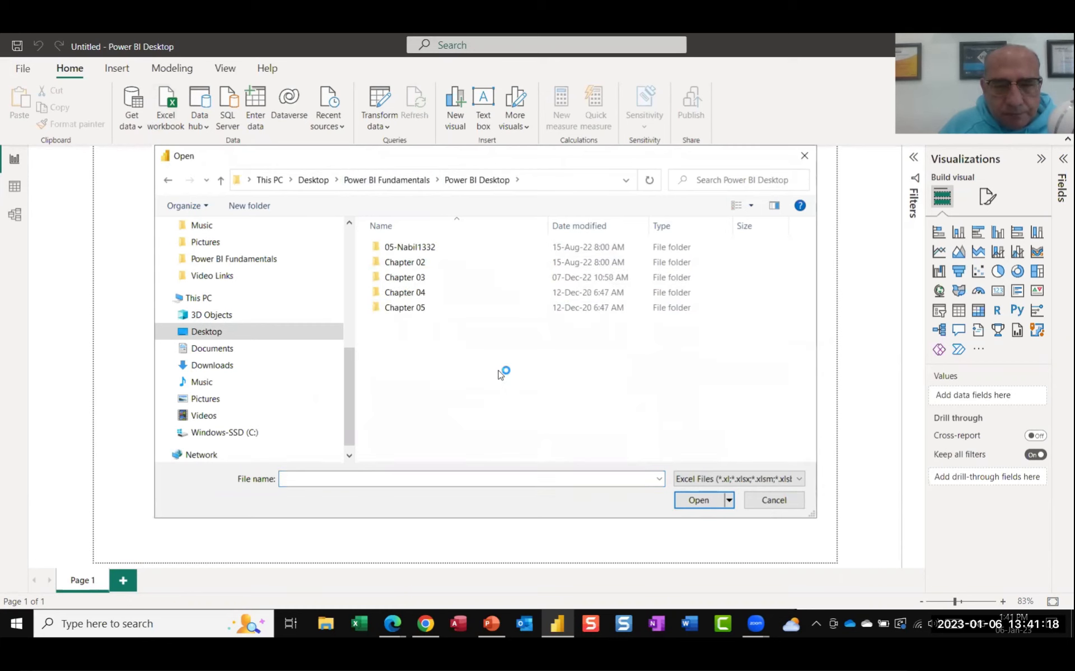
{"action": "double_click", "coordinate": [407, 278]}
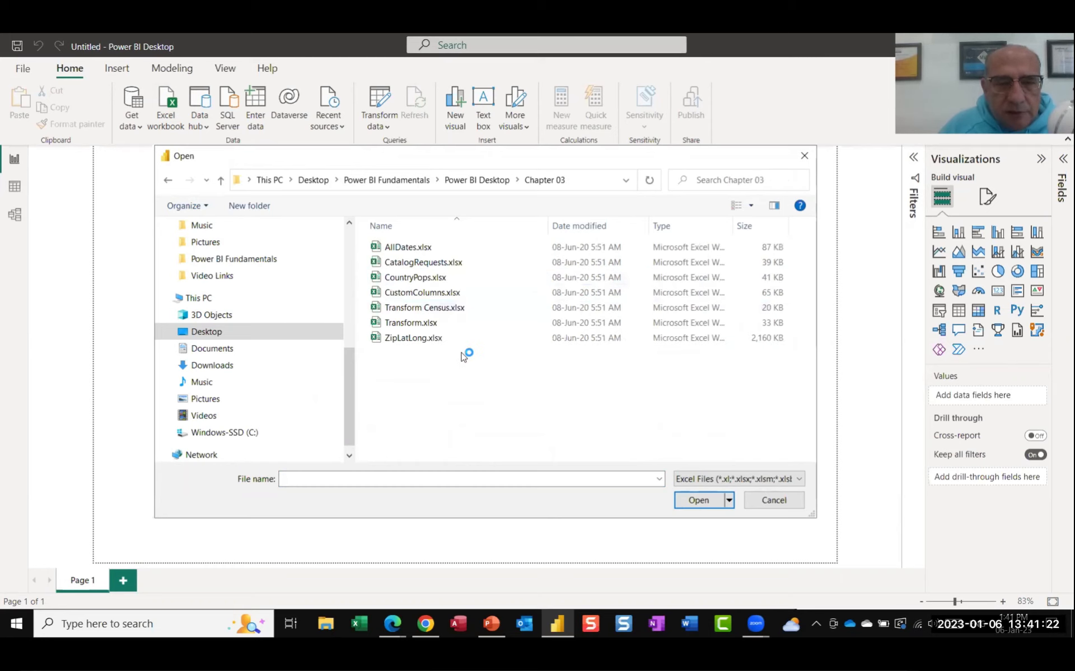
{"action": "left_click", "coordinate": [417, 293]}
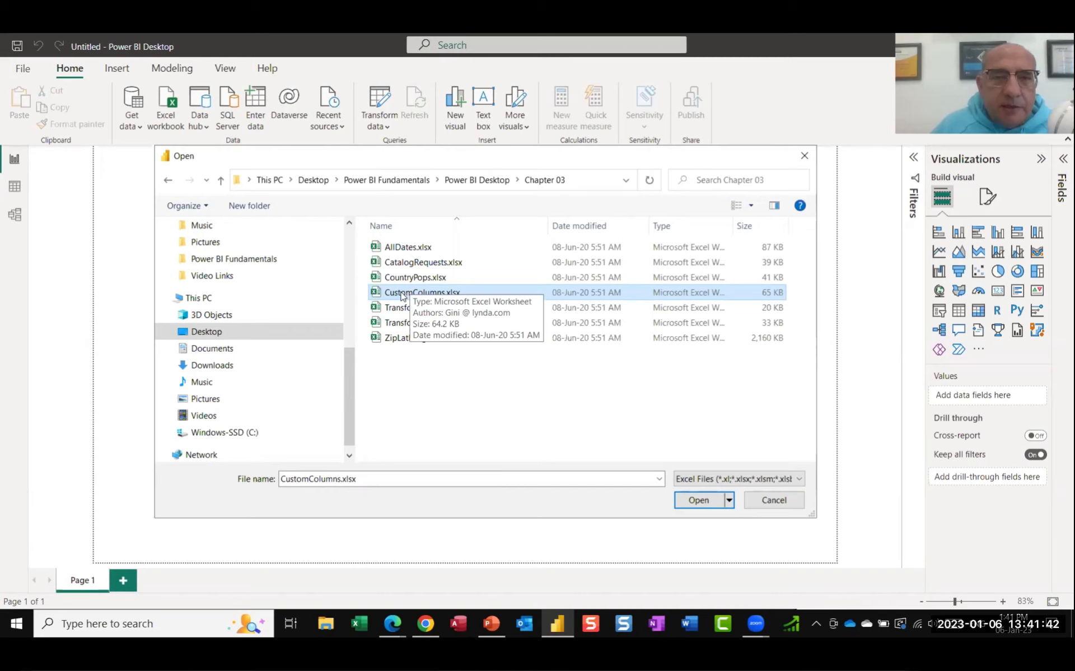
{"action": "left_click", "coordinate": [698, 499]}
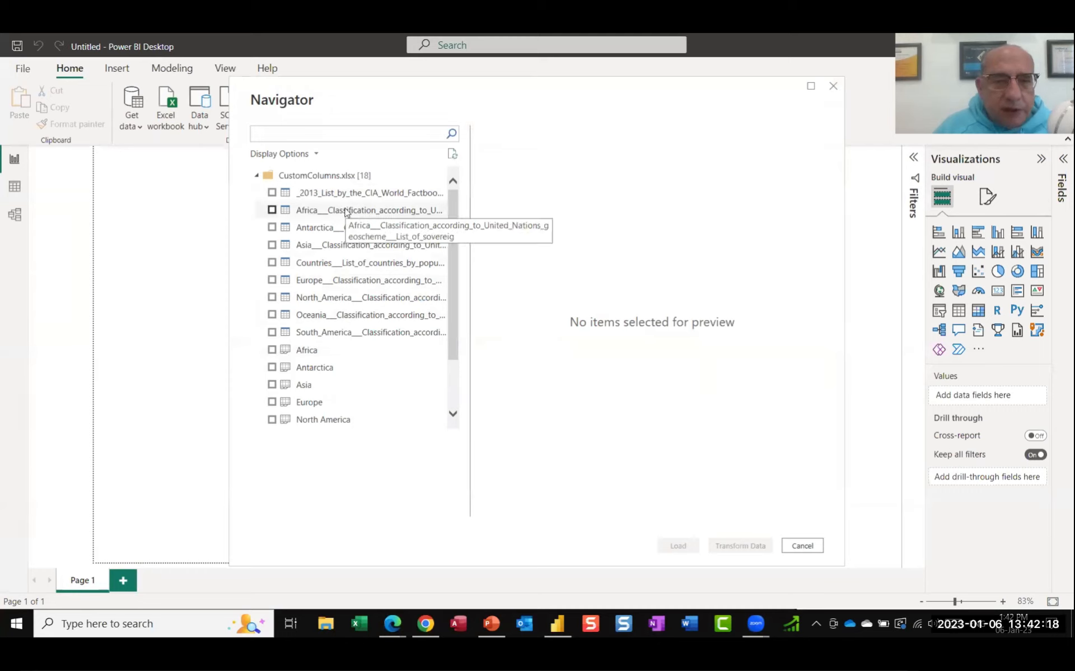
Select the Africa, Antarctica, Asia, Europe, North America, Oceania and South America classification tables and open them in Power Query for transformation.
{"action": "left_click", "coordinate": [347, 212]}
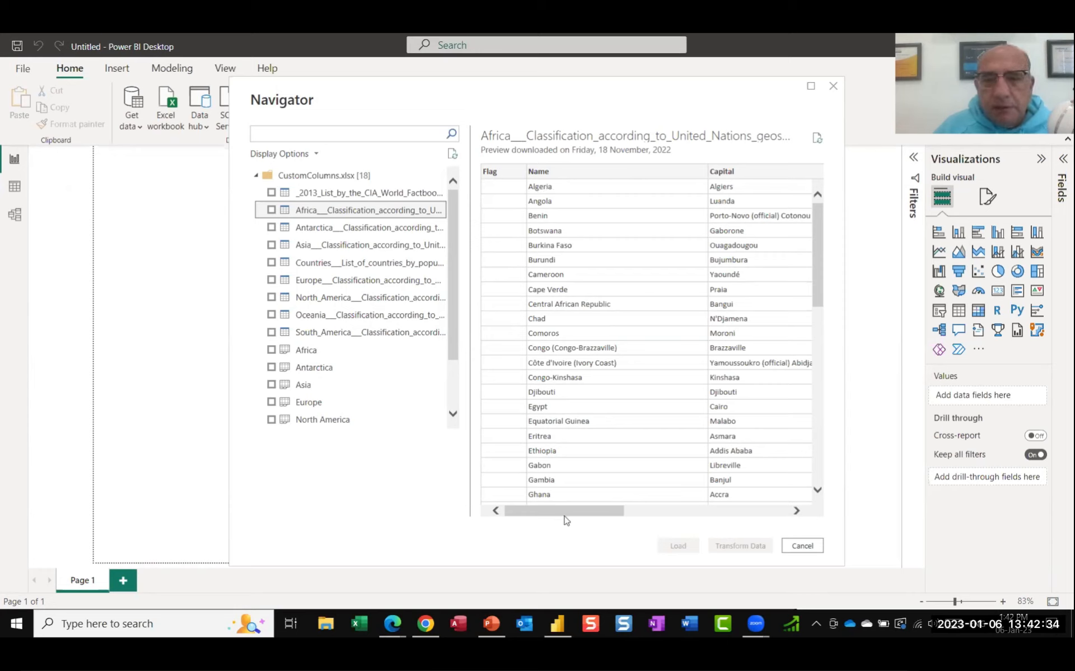
{"action": "left_click_drag", "start_coordinate": [565, 511], "coordinate": [727, 540]}
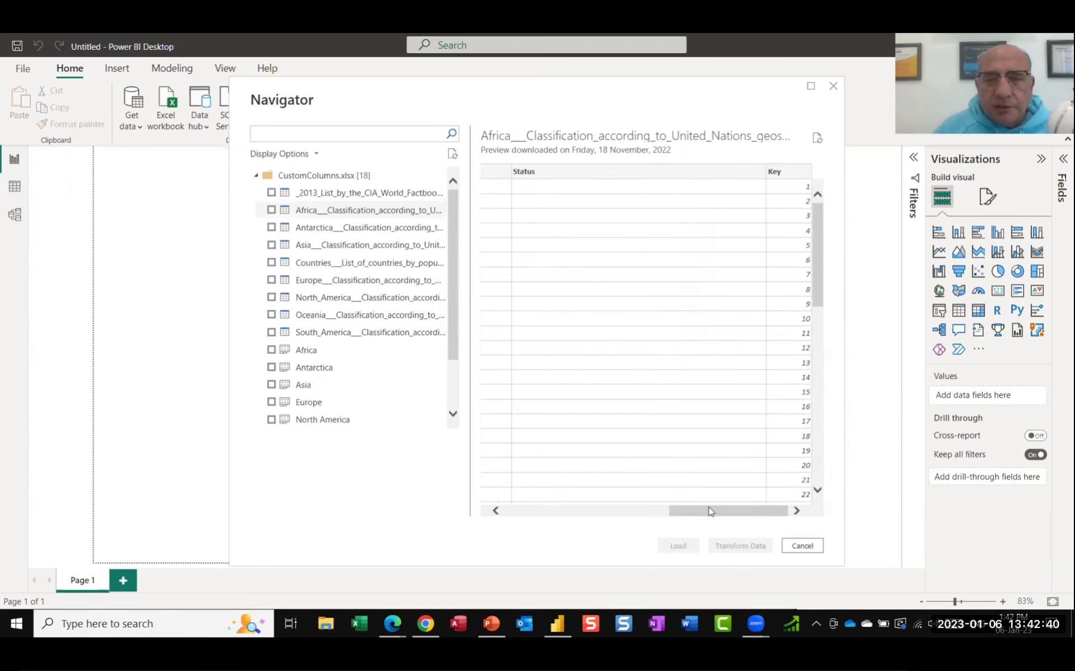
{"action": "left_click_drag", "start_coordinate": [710, 509], "coordinate": [551, 510]}
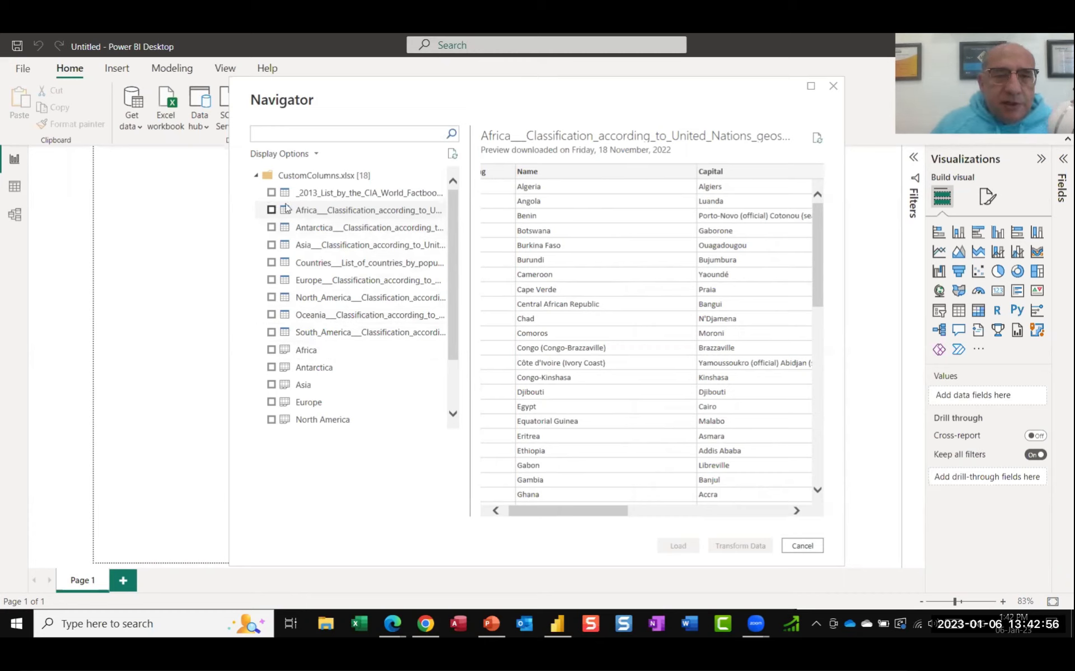
{"action": "left_click", "coordinate": [316, 351]}
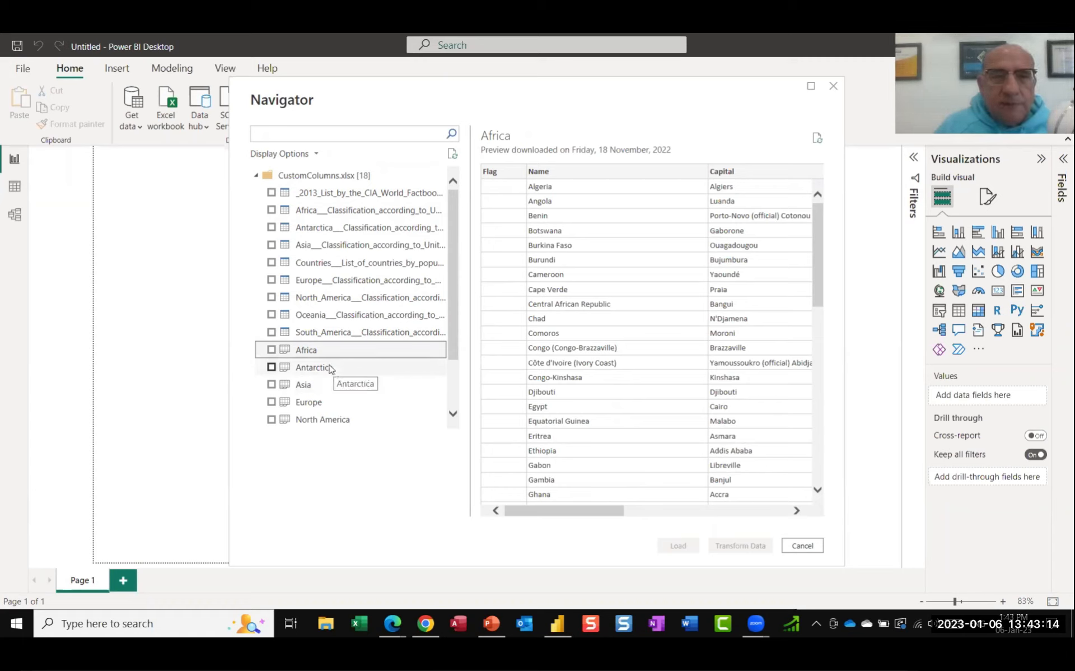
{"action": "left_click", "coordinate": [271, 210]}
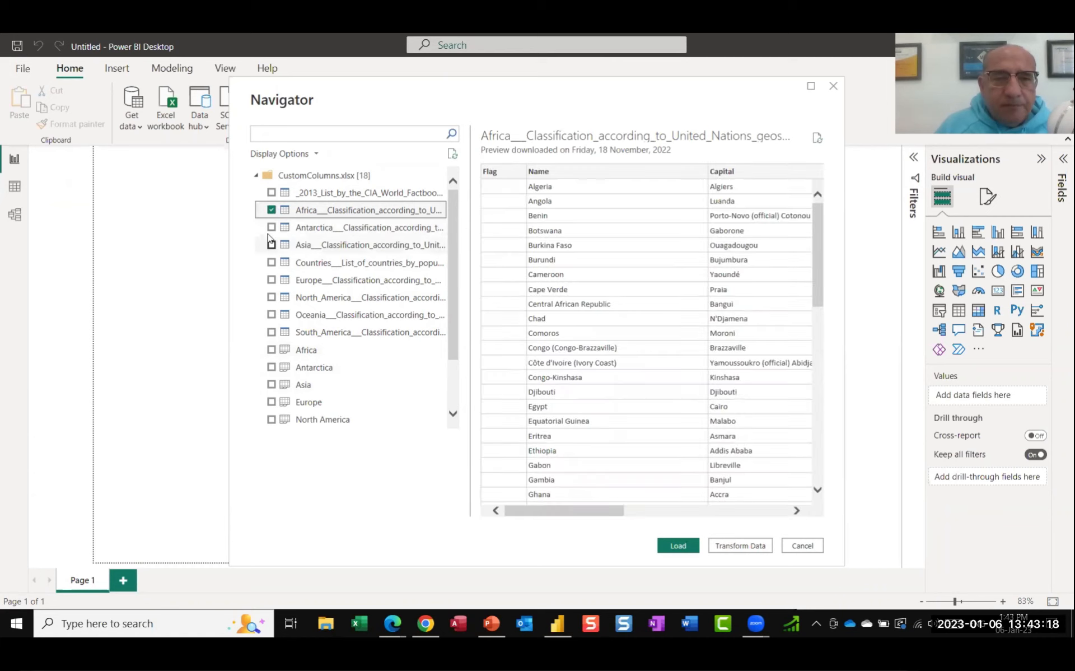
{"action": "left_click", "coordinate": [271, 228]}
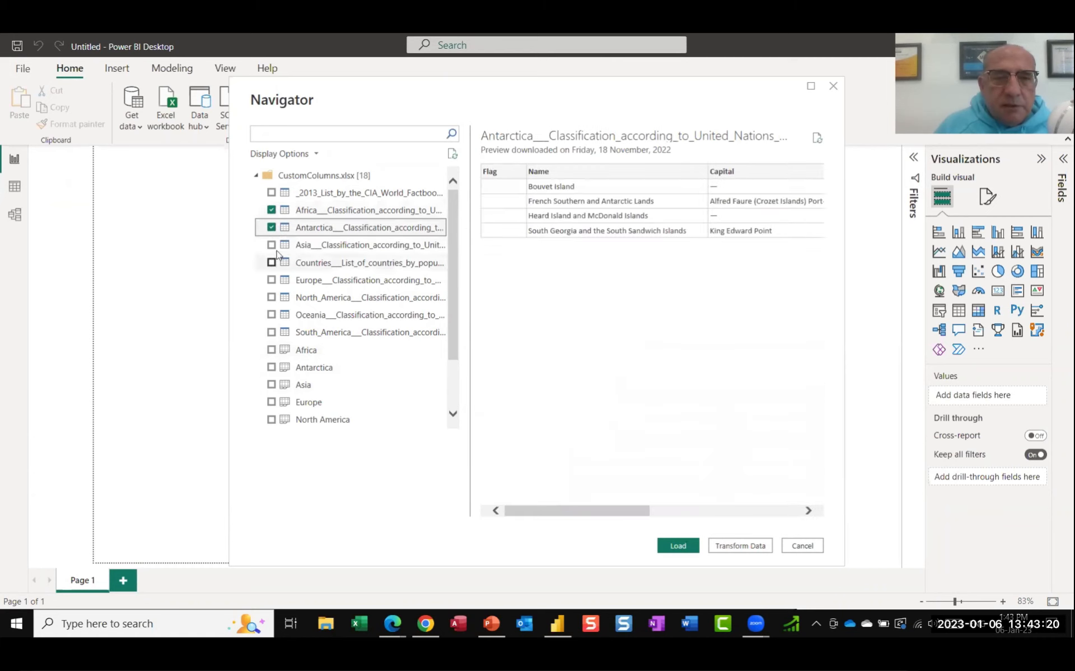
{"action": "left_click", "coordinate": [271, 245]}
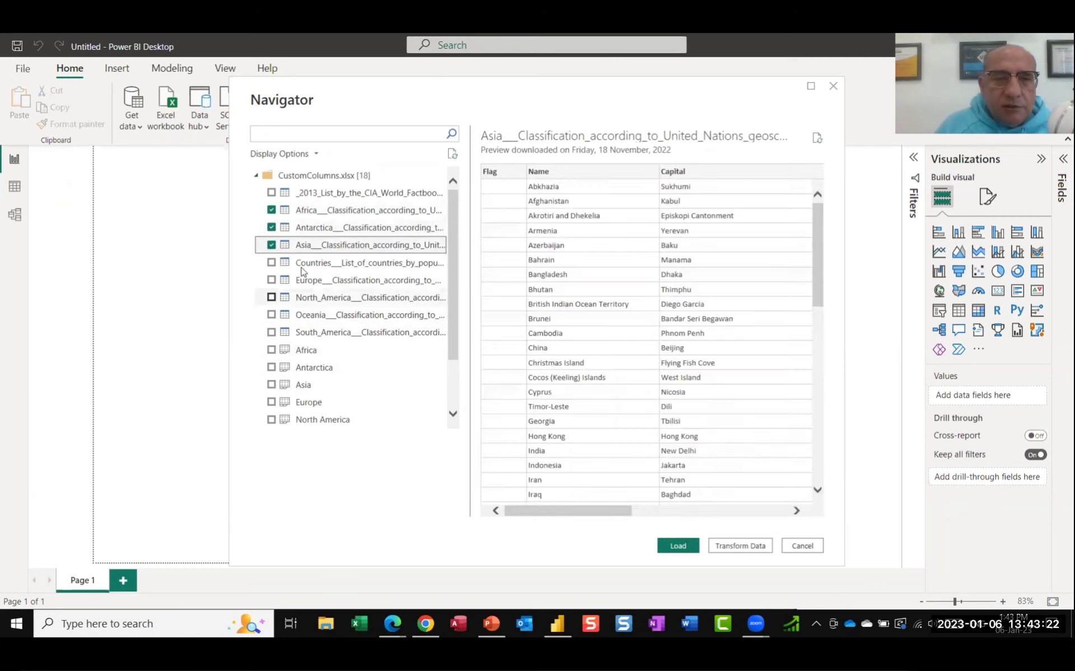
{"action": "left_click", "coordinate": [270, 282]}
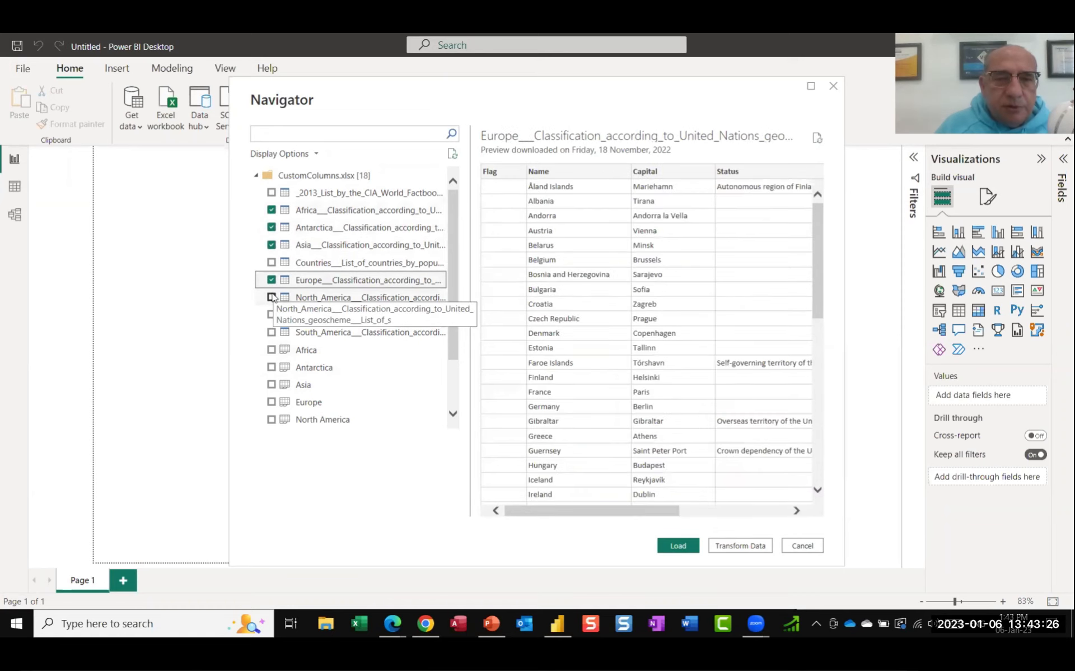
{"action": "left_click", "coordinate": [271, 297]}
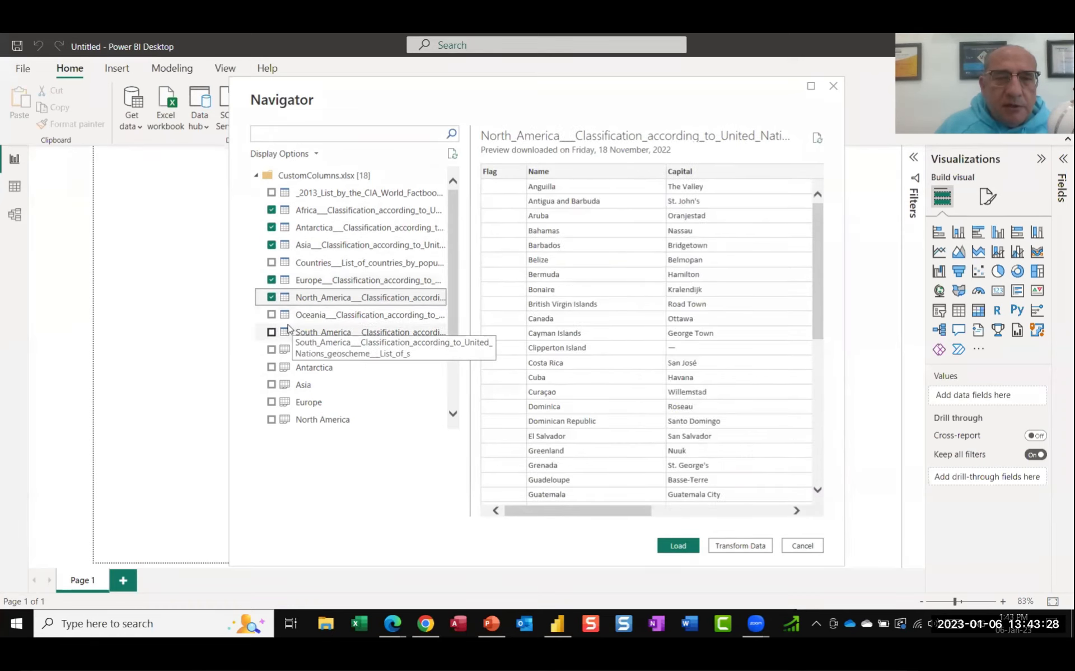
{"action": "left_click", "coordinate": [272, 315]}
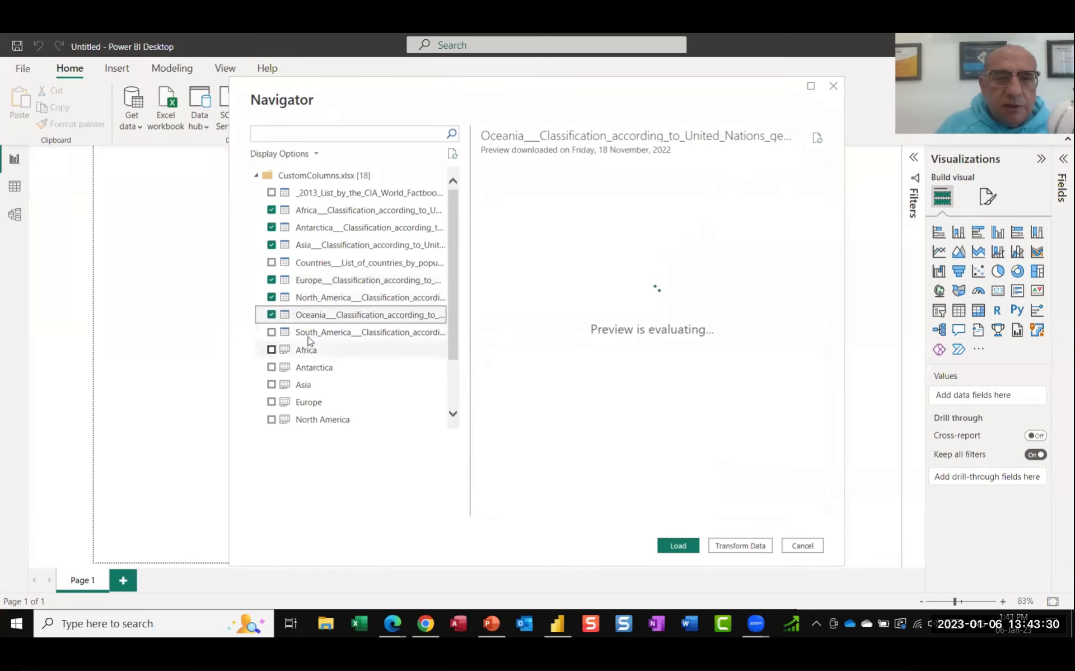
{"action": "left_click", "coordinate": [272, 332]}
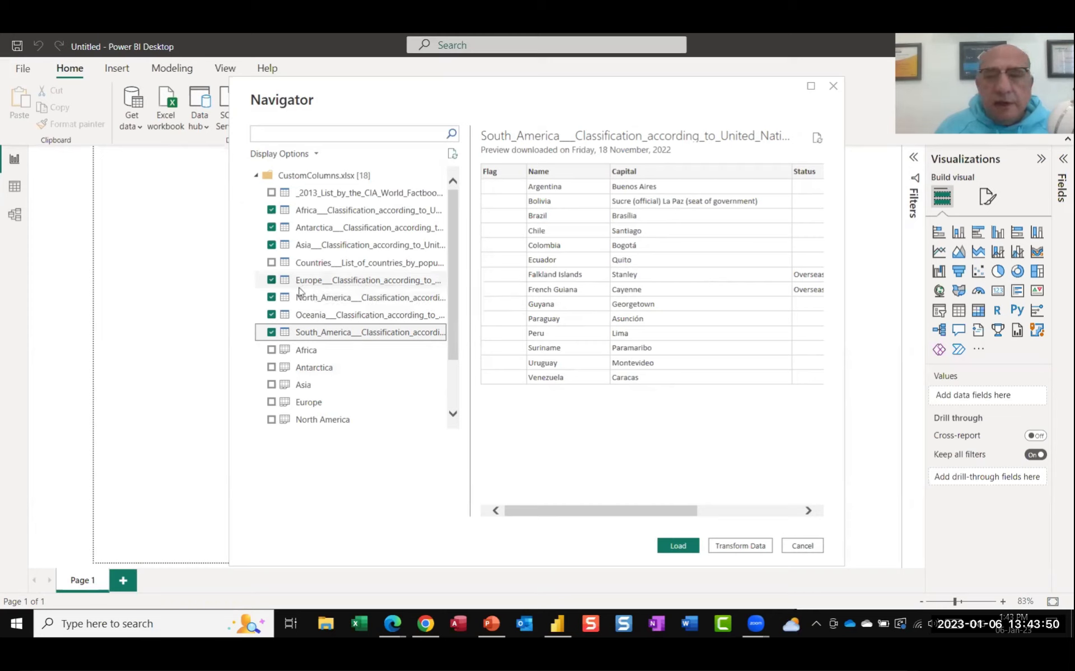
{"action": "left_click", "coordinate": [743, 546]}
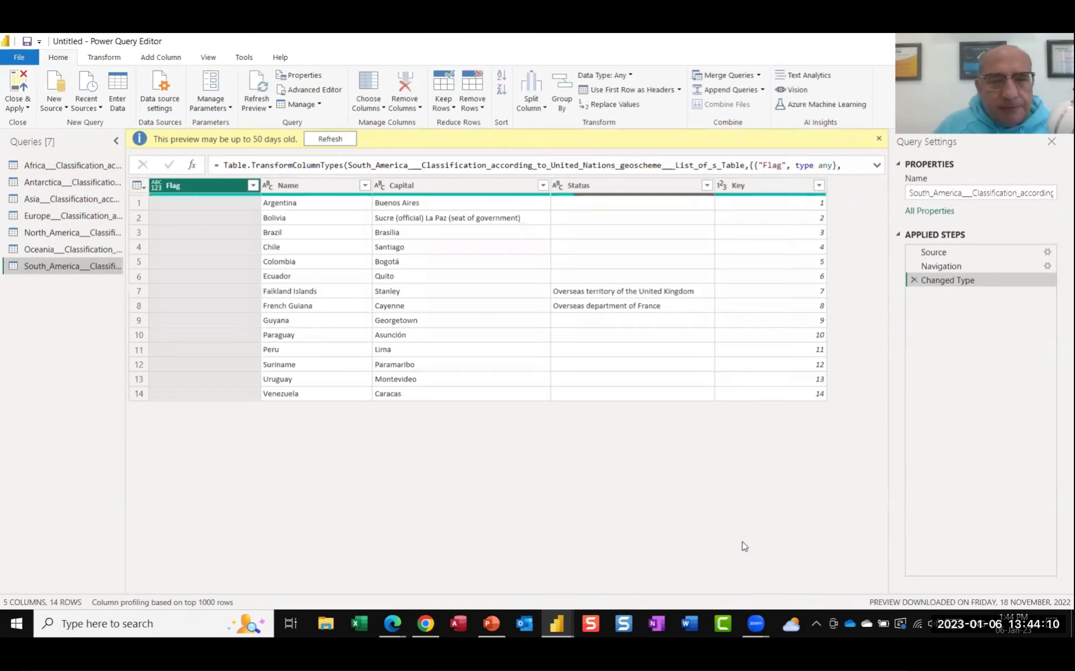
Refresh the outdated data preview of all seven continent queries, from South America and Africa through Oceania.
{"action": "left_click", "coordinate": [317, 144]}
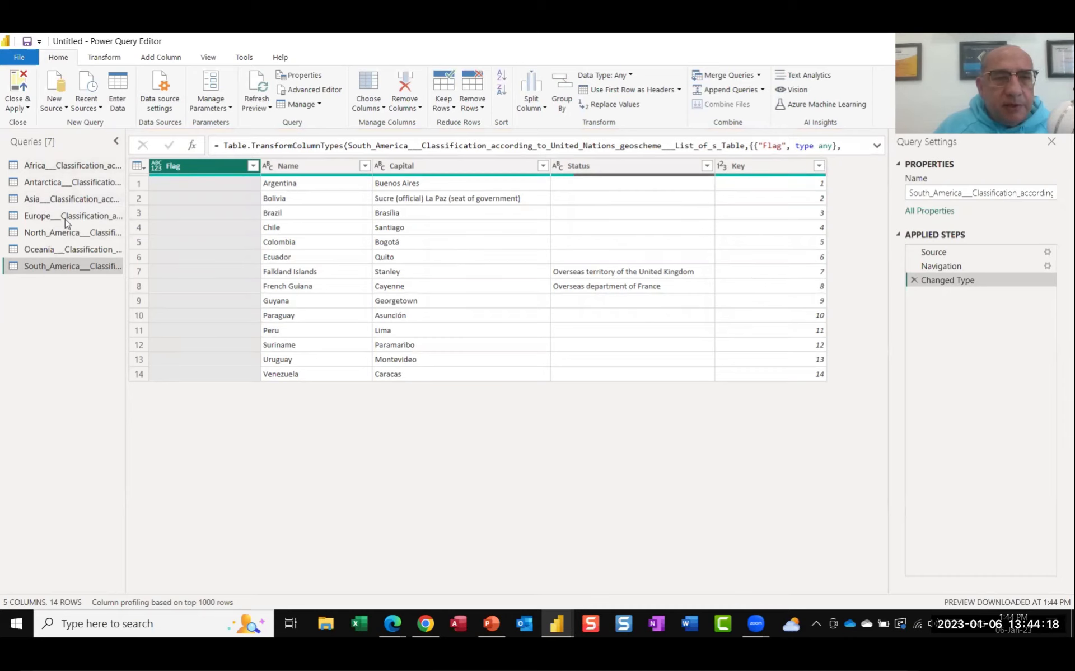
{"action": "left_click", "coordinate": [66, 167]}
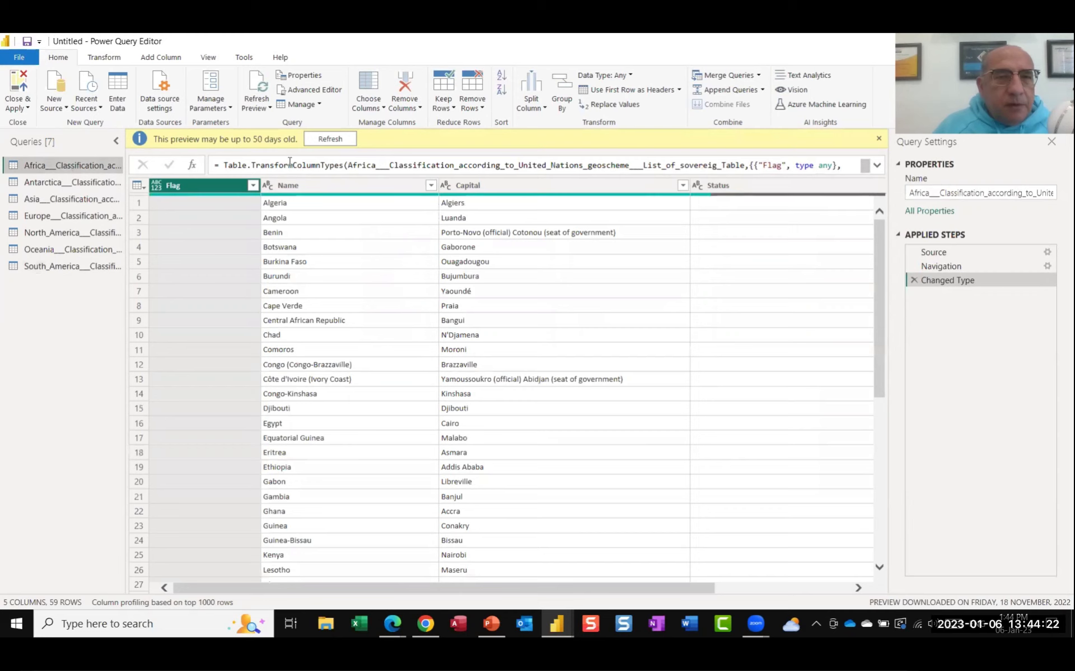
{"action": "left_click", "coordinate": [331, 141]}
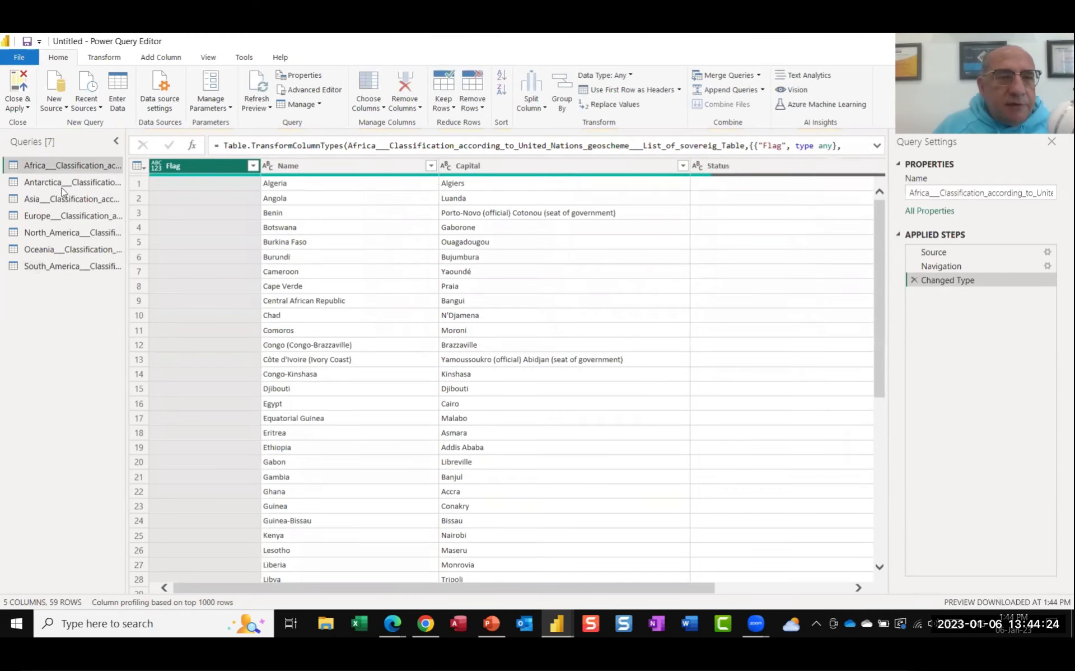
{"action": "left_click", "coordinate": [62, 187]}
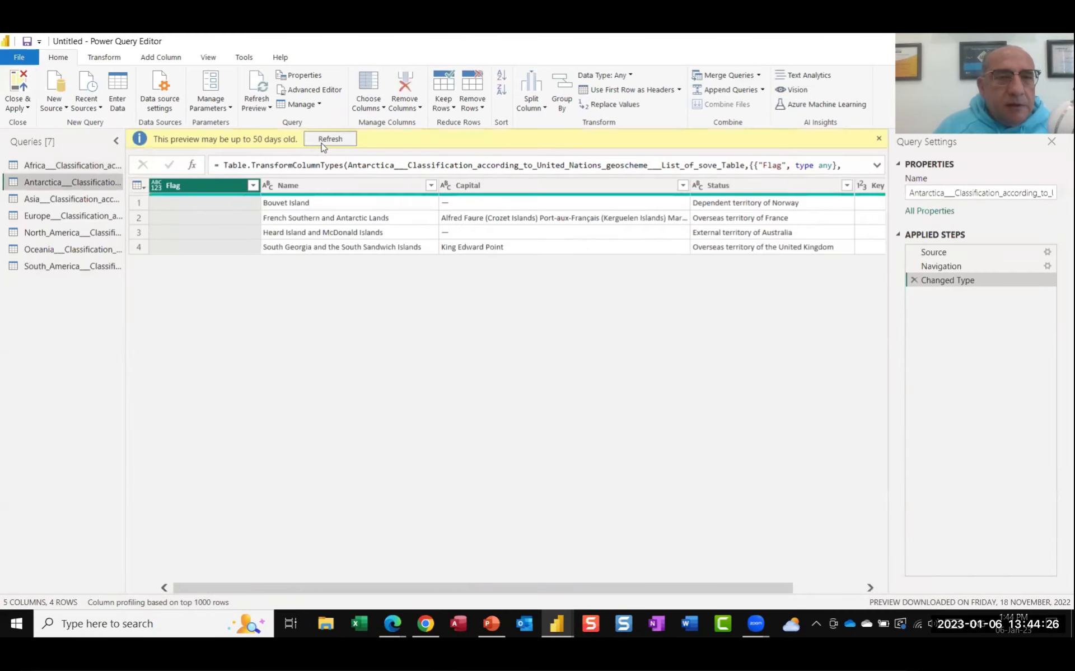
{"action": "left_click", "coordinate": [325, 143]}
{"action": "left_click", "coordinate": [85, 202]}
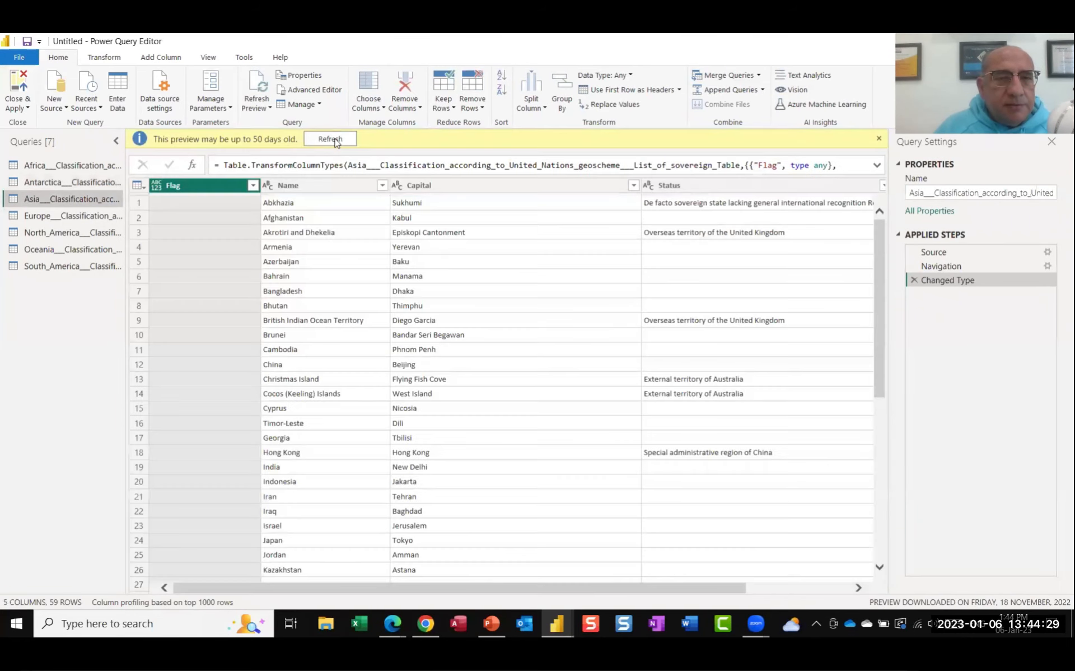
{"action": "left_click", "coordinate": [330, 140]}
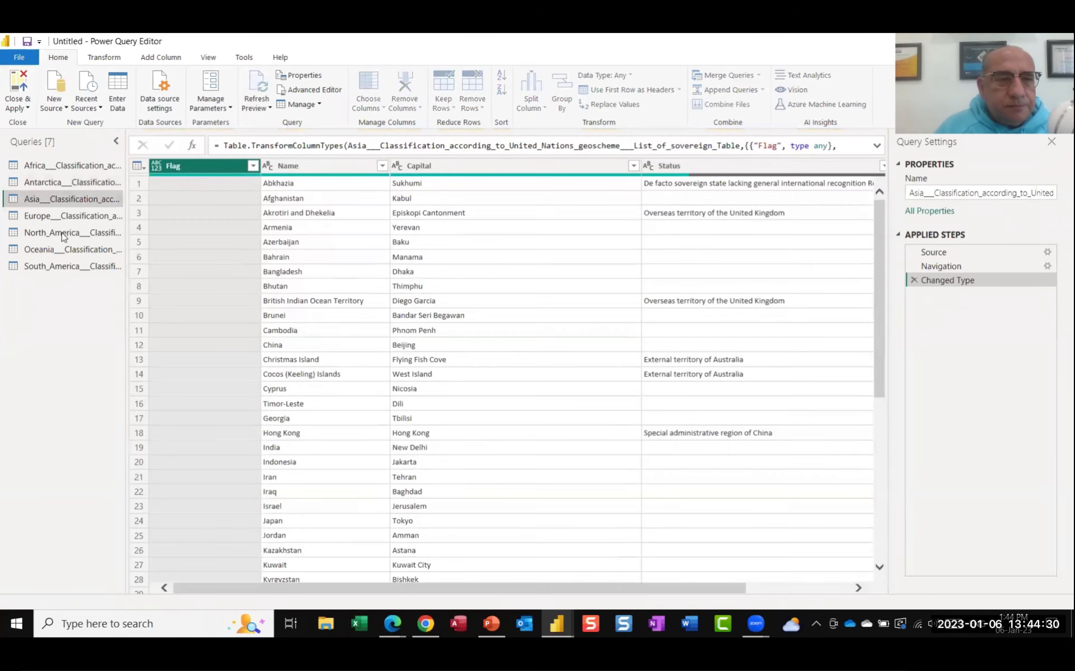
{"action": "left_click", "coordinate": [62, 216]}
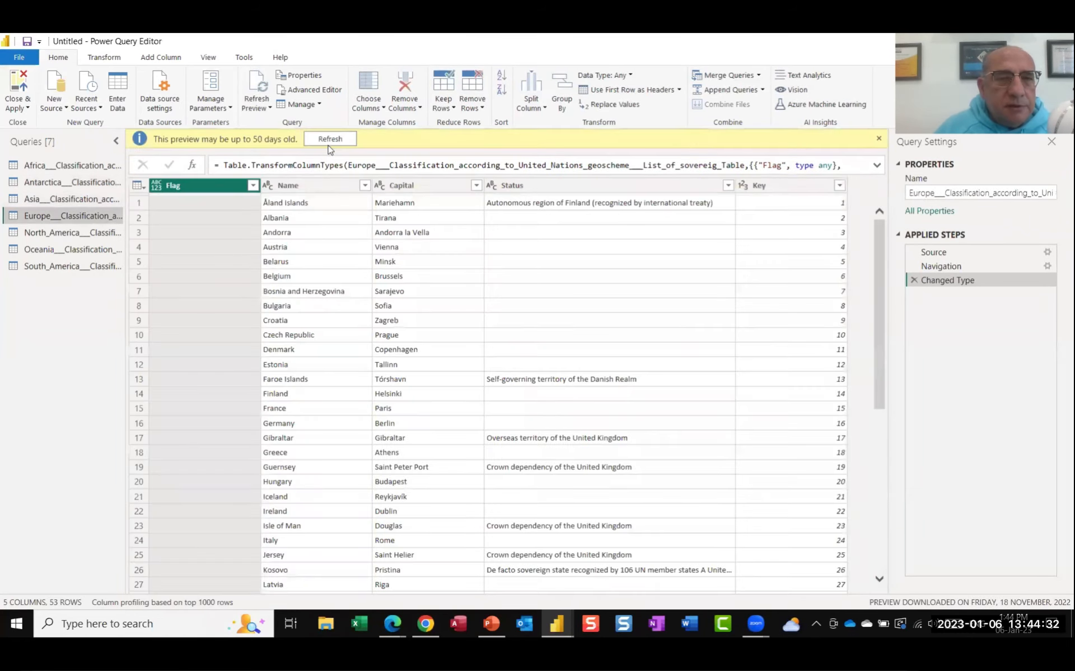
{"action": "left_click", "coordinate": [329, 142]}
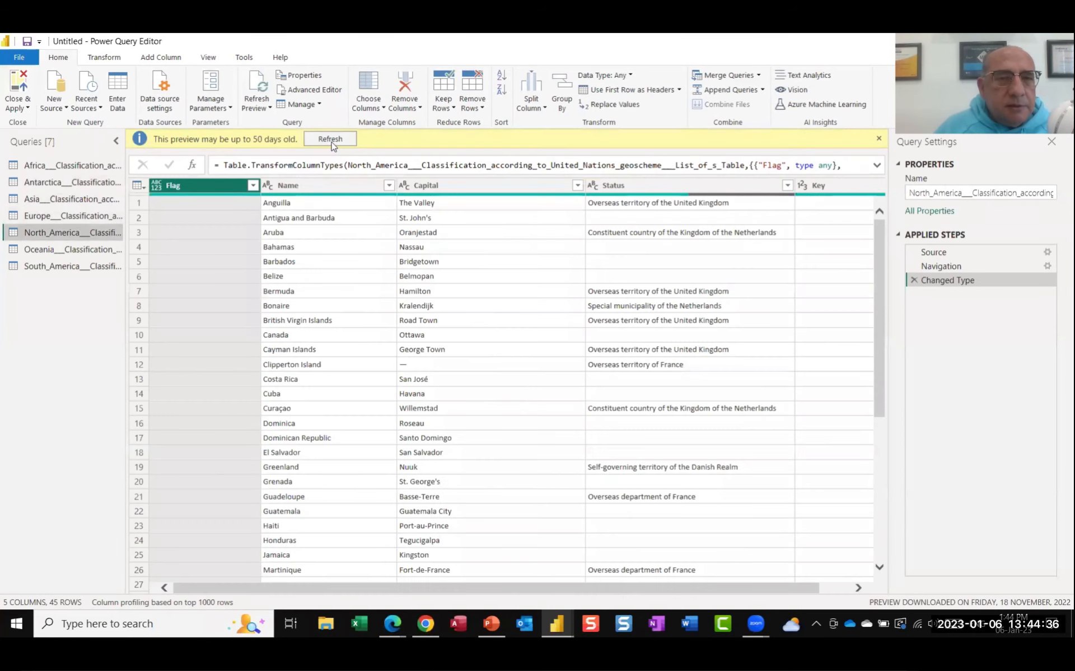
{"action": "left_click", "coordinate": [333, 142]}
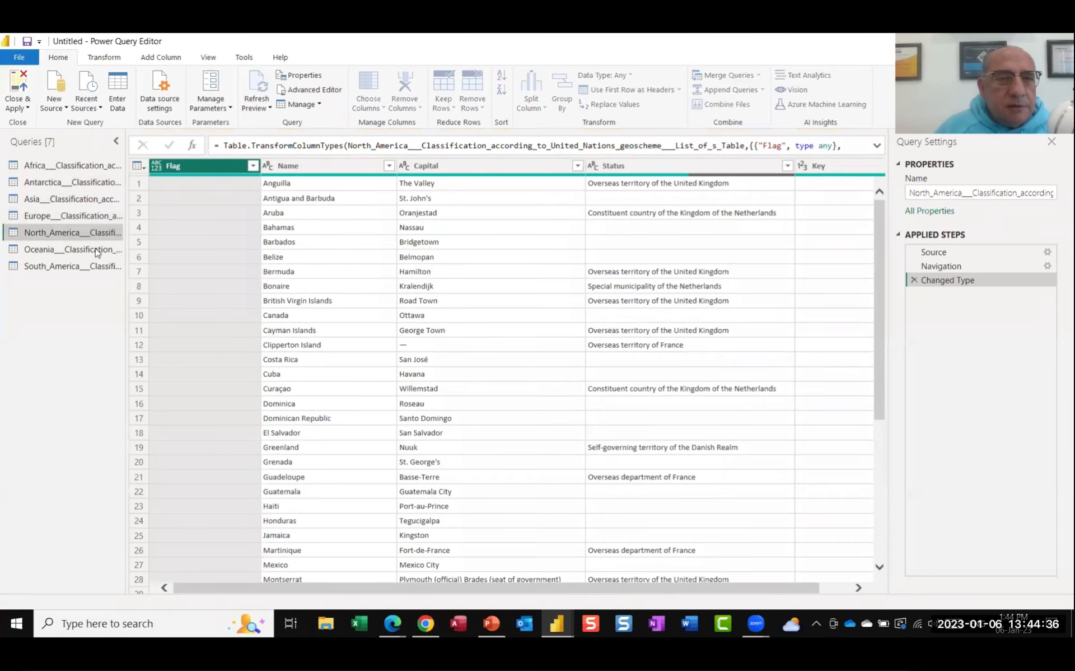
{"action": "left_click", "coordinate": [79, 252]}
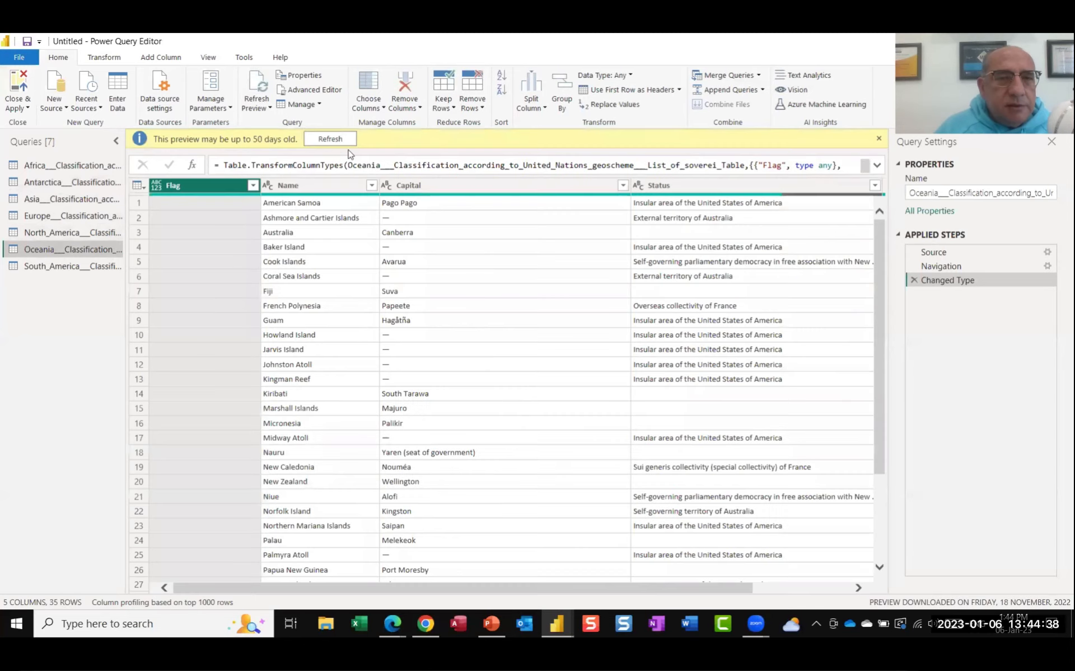
{"action": "left_click", "coordinate": [337, 140]}
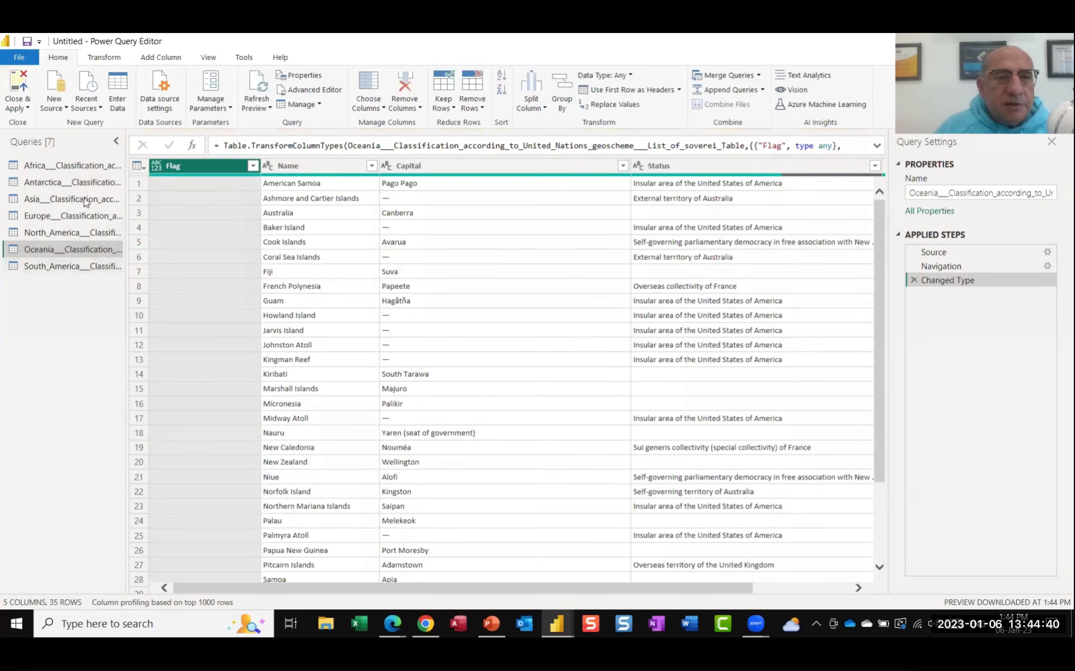
Rename the Africa classification query to Africa.
{"action": "left_click", "coordinate": [73, 173]}
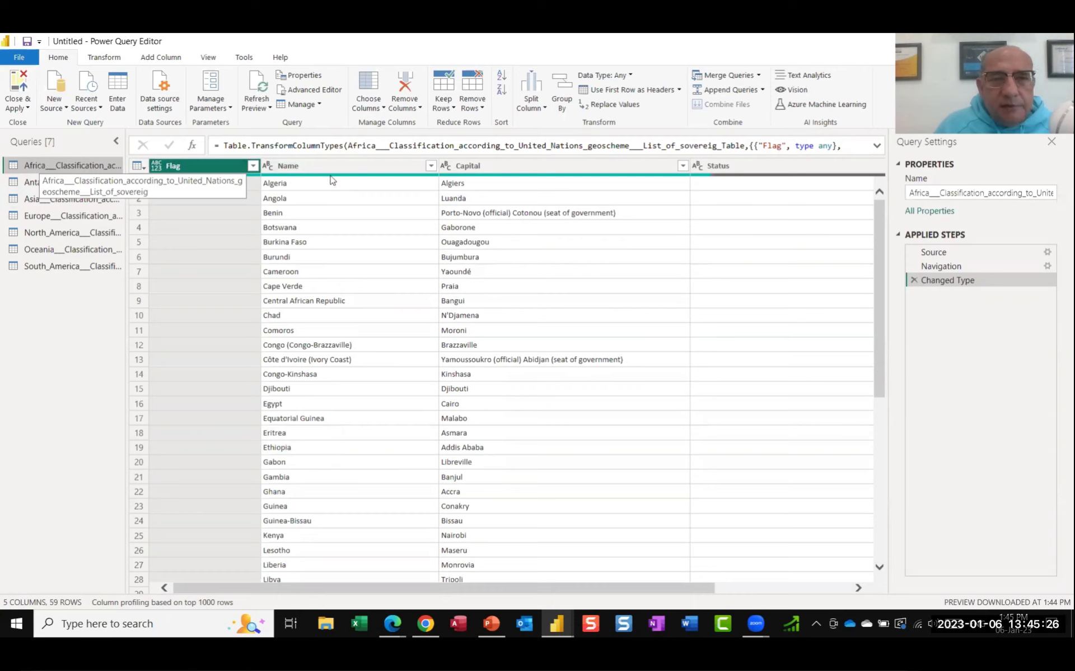
{"action": "left_click", "coordinate": [930, 192]}
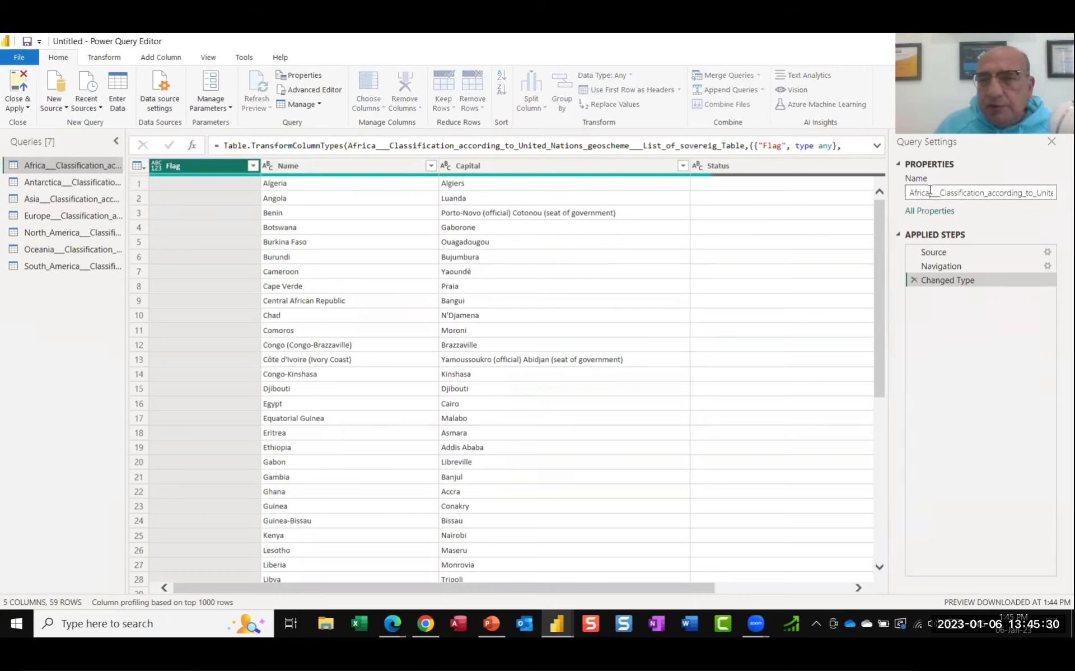
{"action": "left_click_drag", "start_coordinate": [930, 192], "coordinate": [1064, 193]}
{"action": "key", "text": "ctrl+a"}
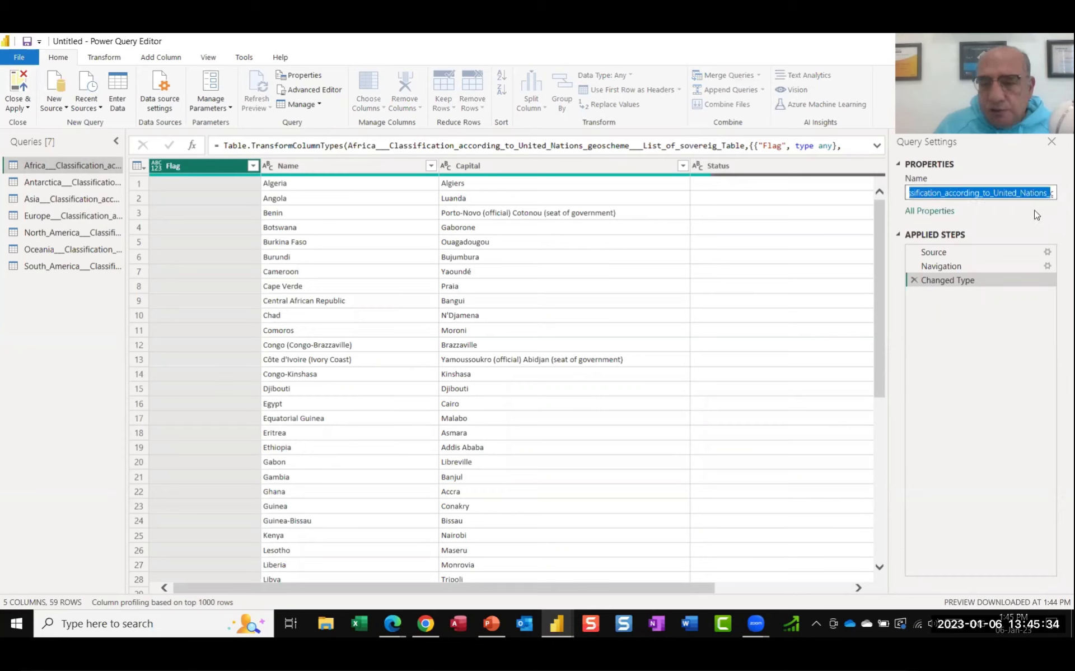
{"action": "key", "text": "BackSpace"}
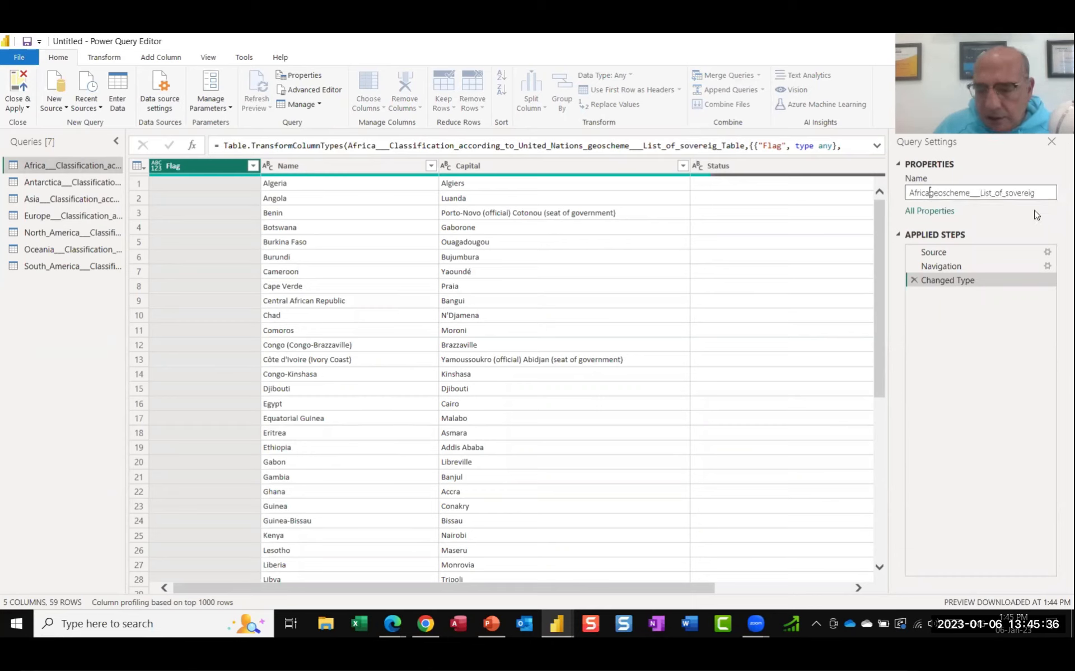
{"action": "key", "text": "Delete"}
{"action": "key", "text": "Delete"}
{"action": "key", "text": "Delete"}
{"action": "key", "text": "Delete"}
{"action": "key", "text": "Delete"}
{"action": "key", "text": "Delete"}
{"action": "key", "text": "Delete"}
{"action": "key", "text": "Delete"}
{"action": "key", "text": "Delete"}
{"action": "key", "text": "Delete"}
{"action": "key", "text": "Delete"}
{"action": "key", "text": "Delete"}
{"action": "key", "text": "Delete"}
{"action": "key", "text": "Delete"}
{"action": "key", "text": "Delete"}
{"action": "key", "text": "Delete"}
{"action": "key", "text": "Delete"}
{"action": "key", "text": "Delete"}
{"action": "key", "text": "Delete"}
{"action": "key", "text": "Delete"}
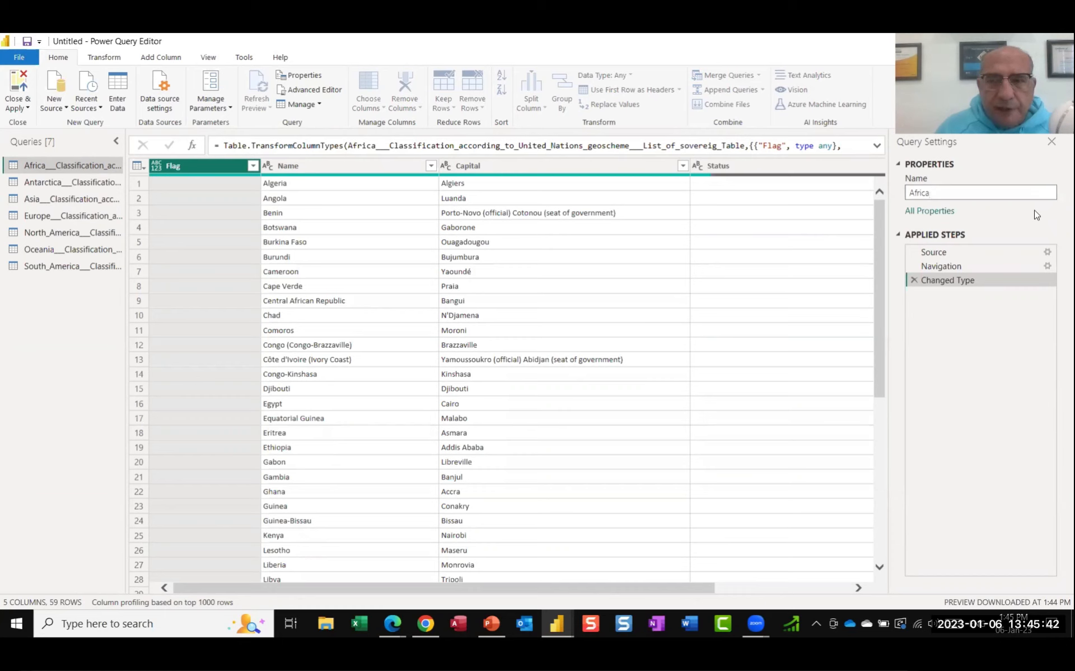
{"action": "key", "text": "Return"}
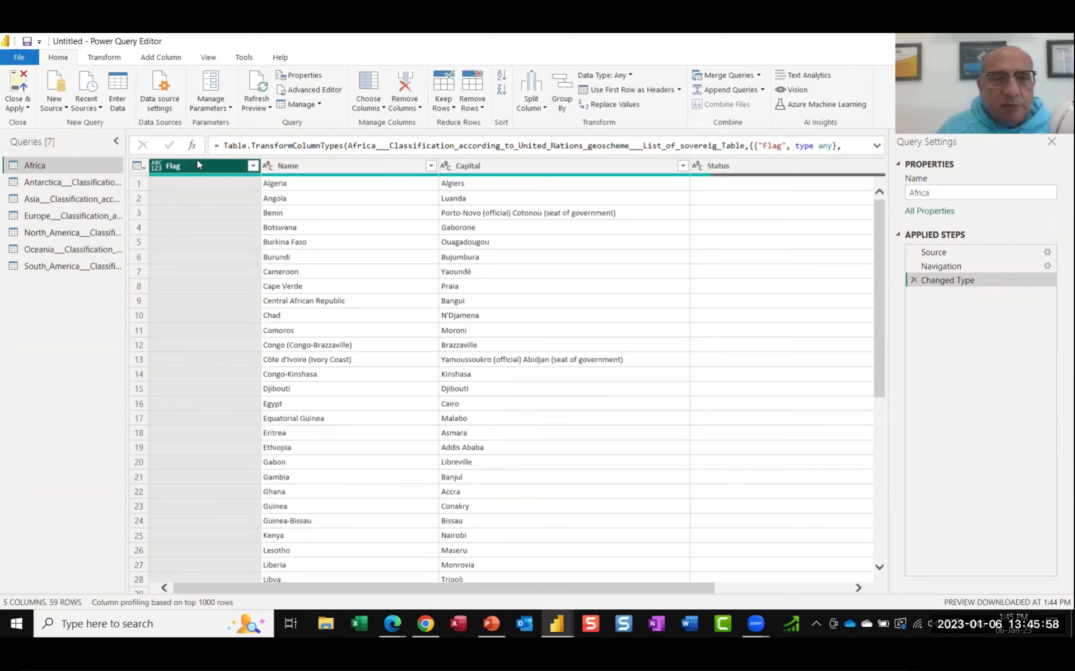
Remove the Flag and Status columns from the Africa query.
{"action": "right_click", "coordinate": [198, 165]}
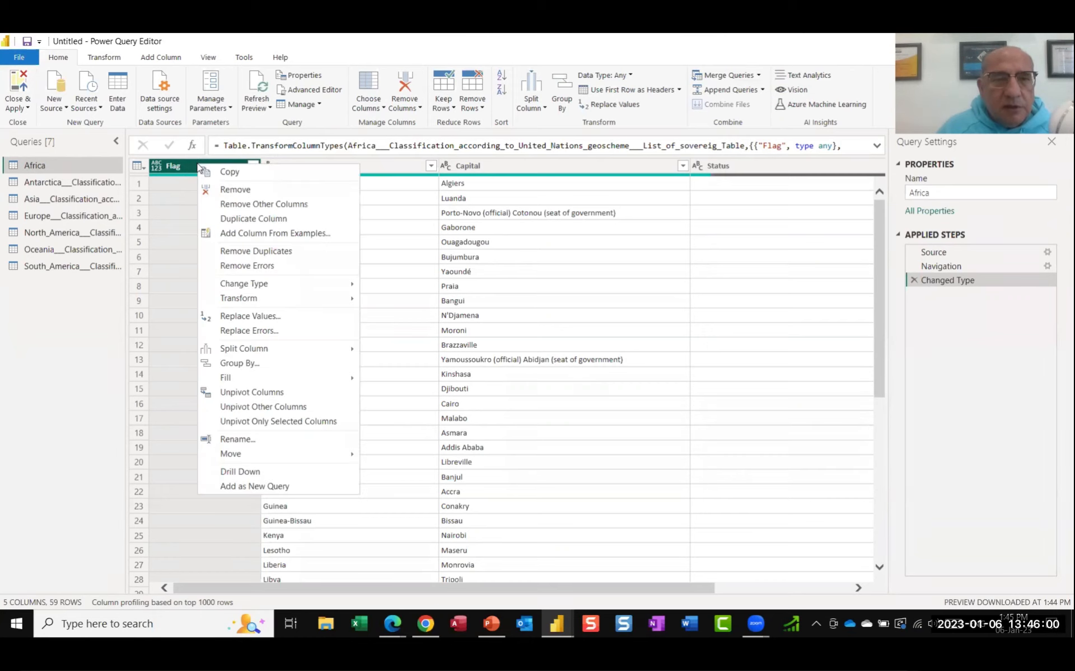
{"action": "left_click", "coordinate": [234, 194]}
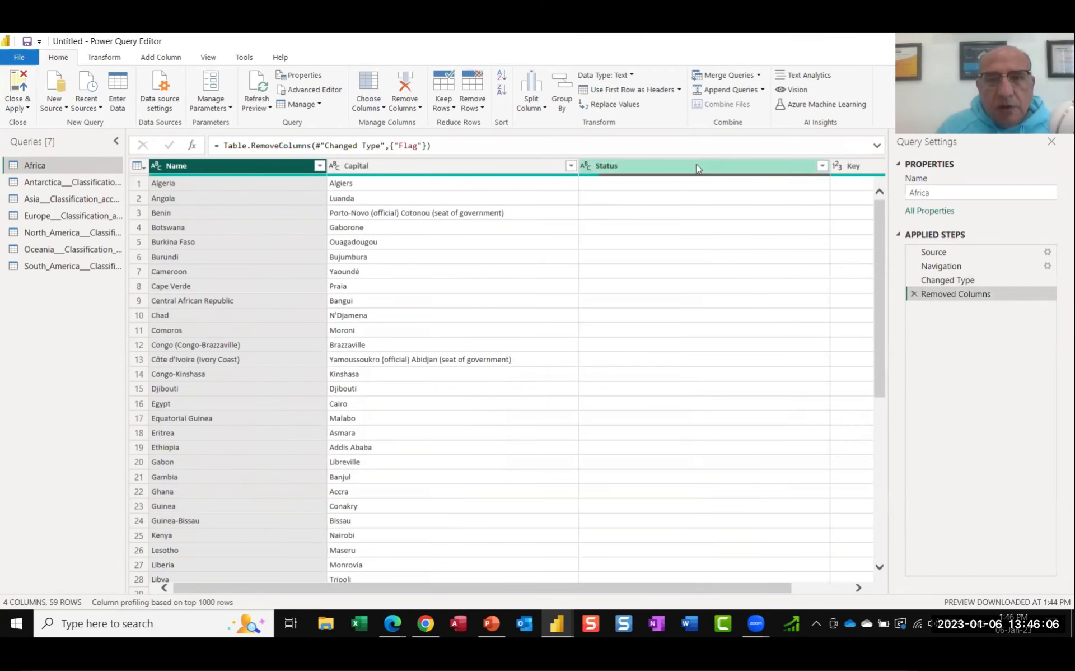
{"action": "left_click", "coordinate": [699, 166]}
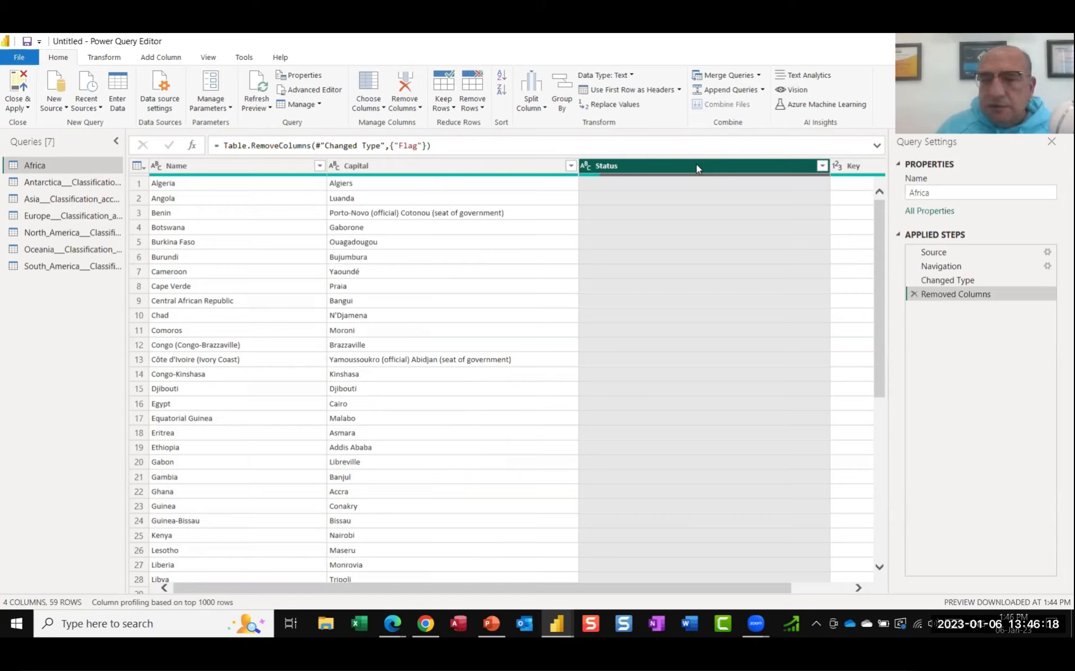
{"action": "right_click", "coordinate": [696, 163]}
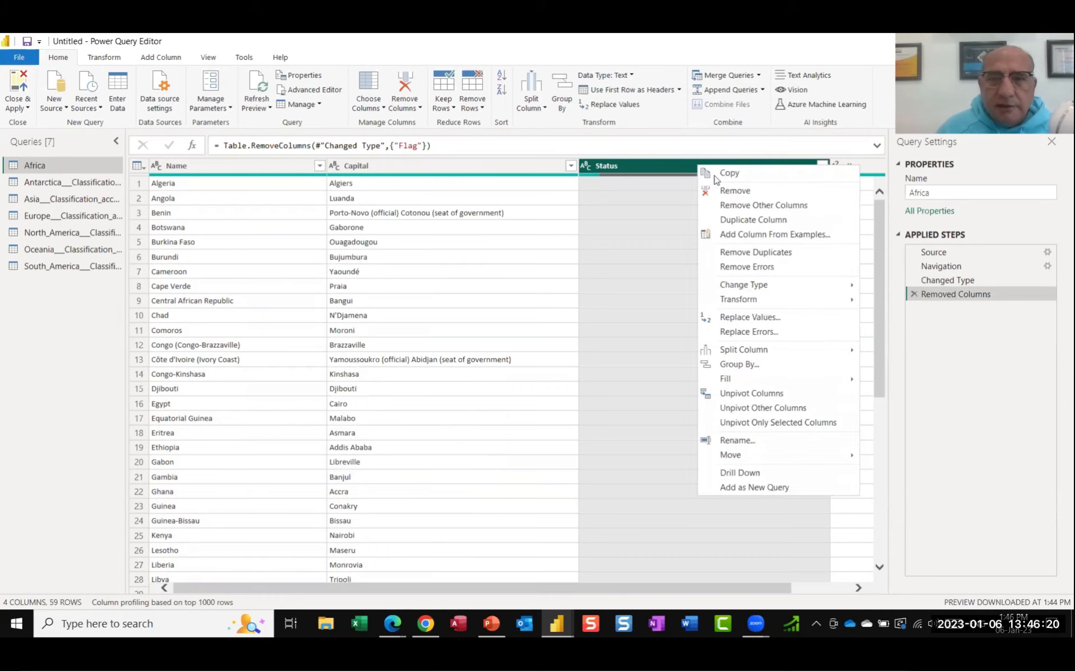
{"action": "left_click", "coordinate": [731, 191]}
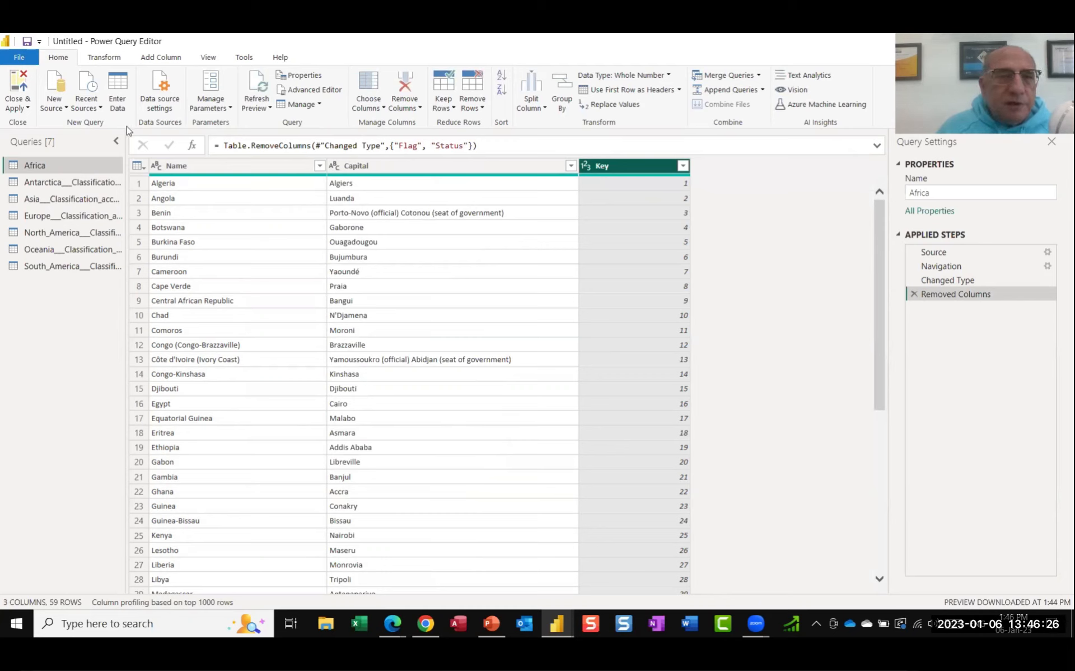
Move the Key column to the beginning of the Africa query.
{"action": "right_click", "coordinate": [629, 163]}
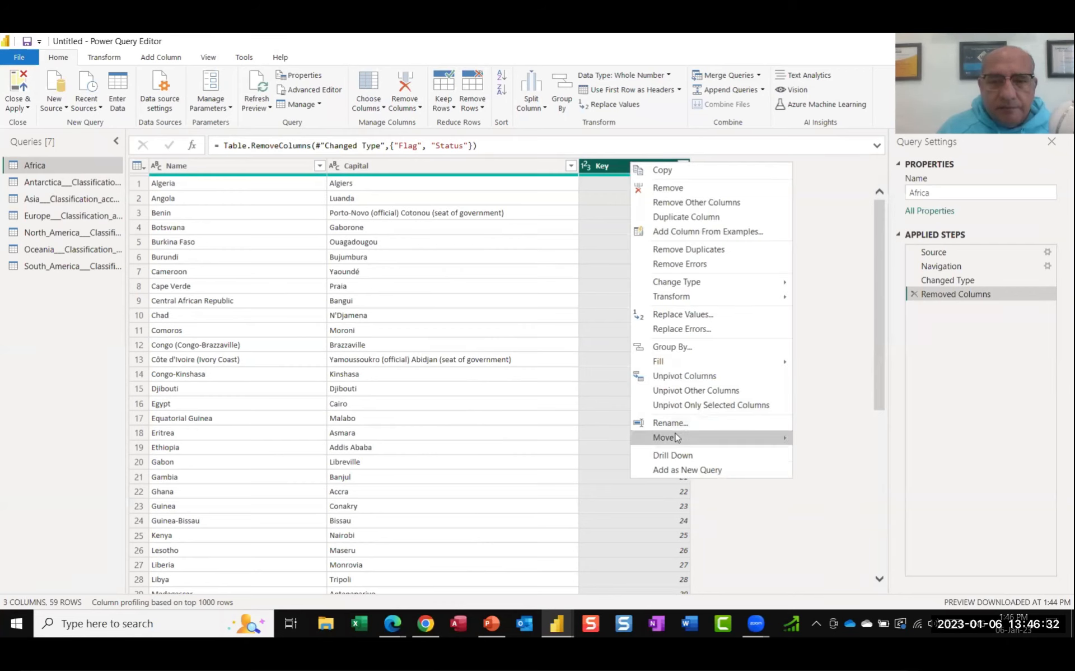
{"action": "mouse_move", "coordinate": [675, 438]}
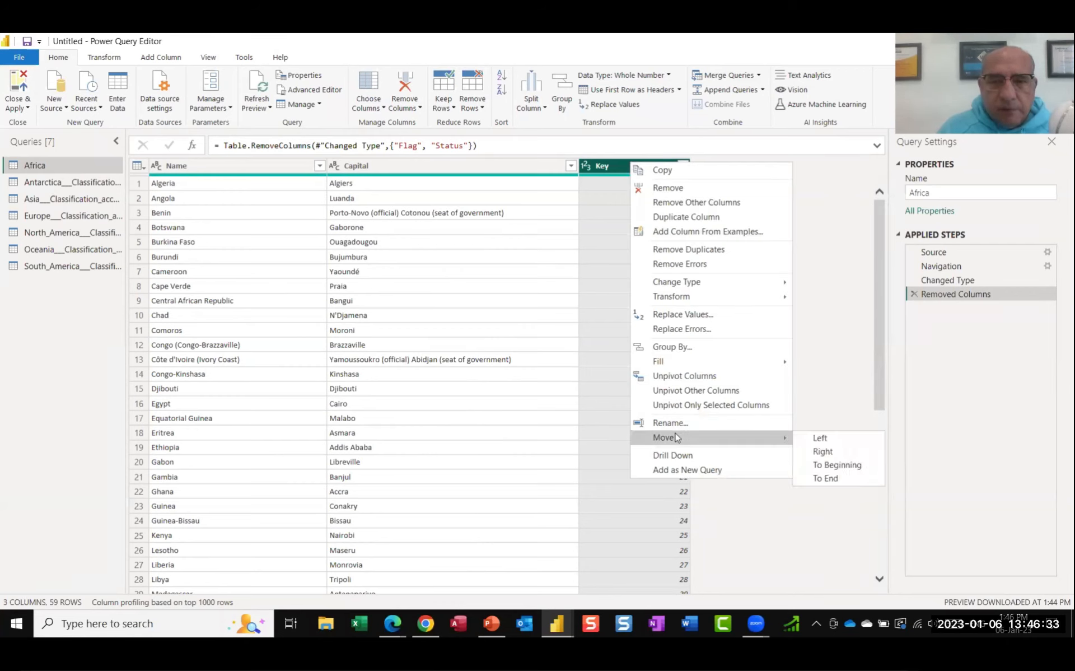
{"action": "left_click", "coordinate": [828, 465]}
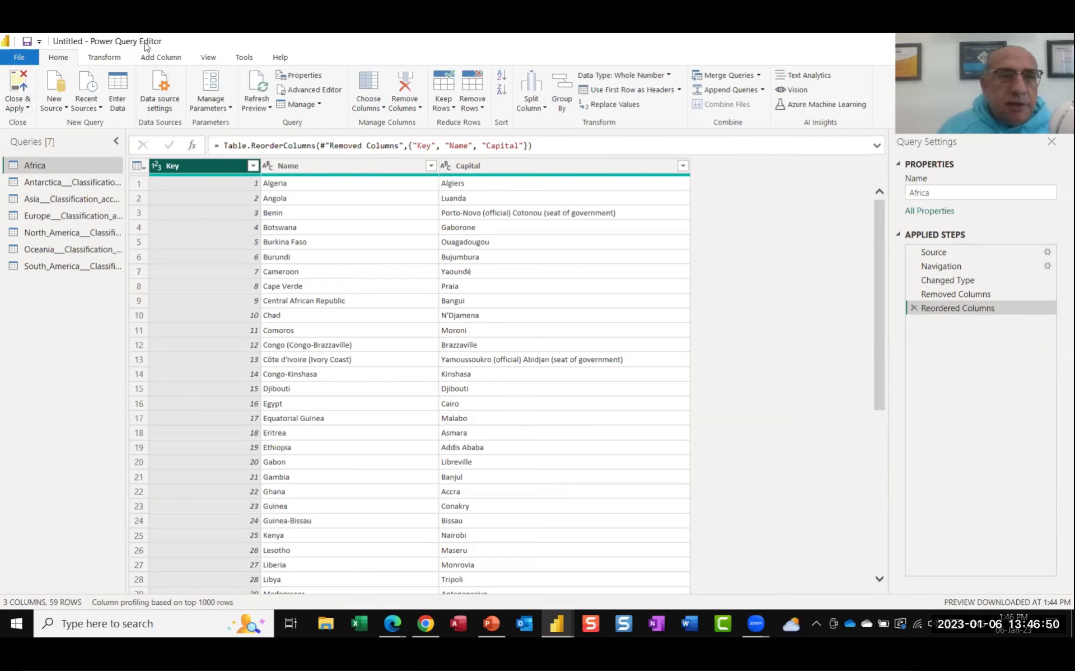
Add a custom column named Continent with the formula "Africa" to the Africa query and set its data type to Text.
{"action": "left_click", "coordinate": [160, 57]}
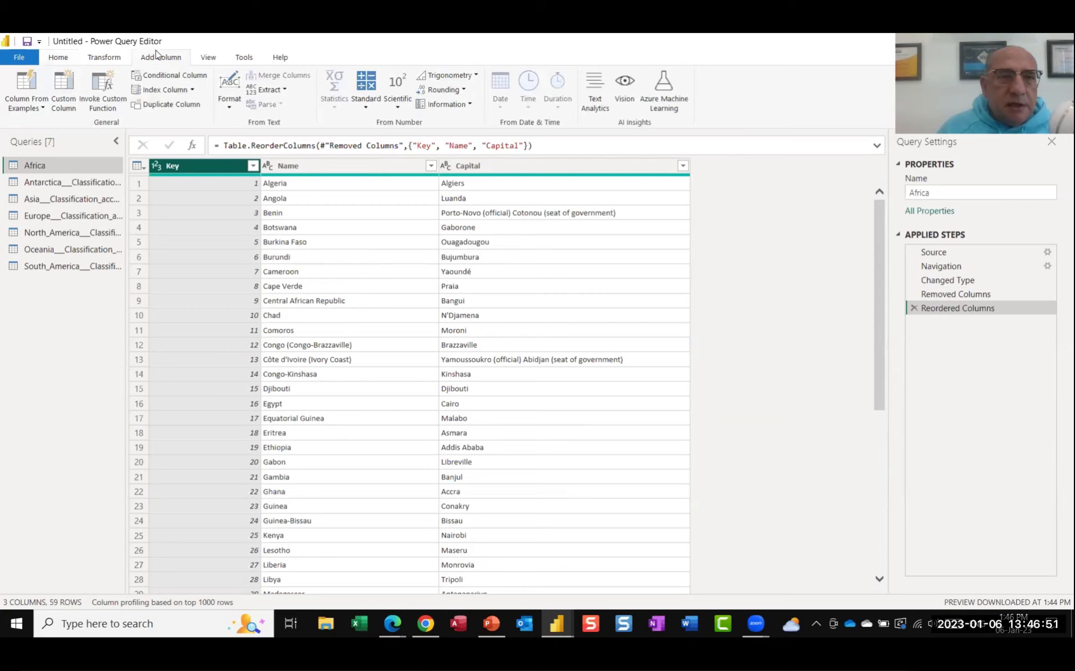
{"action": "left_click", "coordinate": [62, 83]}
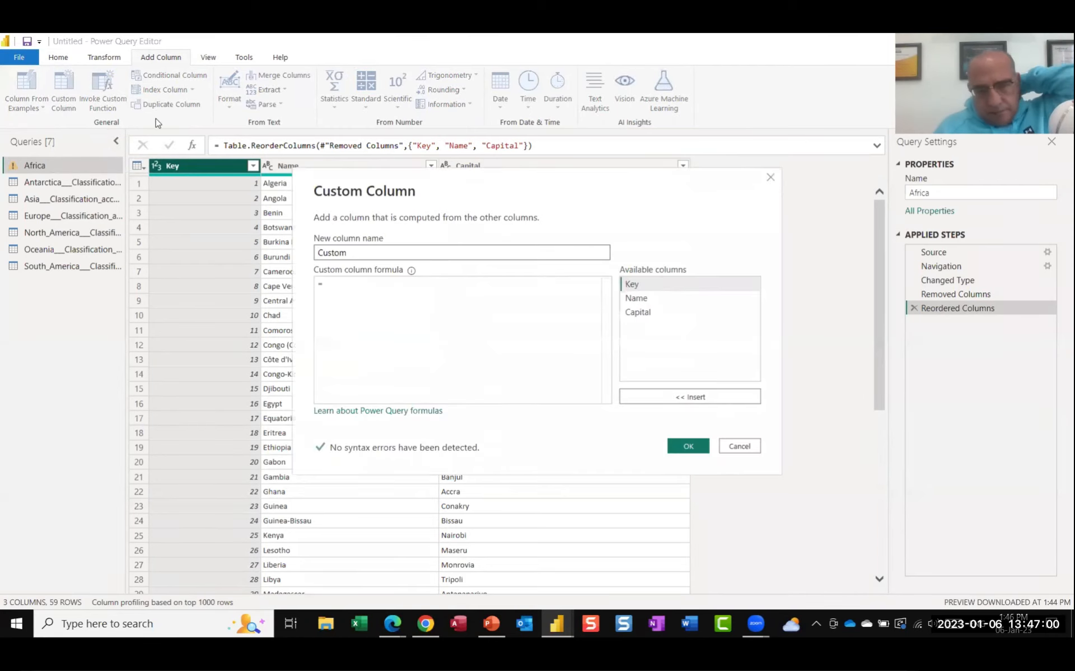
{"action": "double_click", "coordinate": [352, 250]}
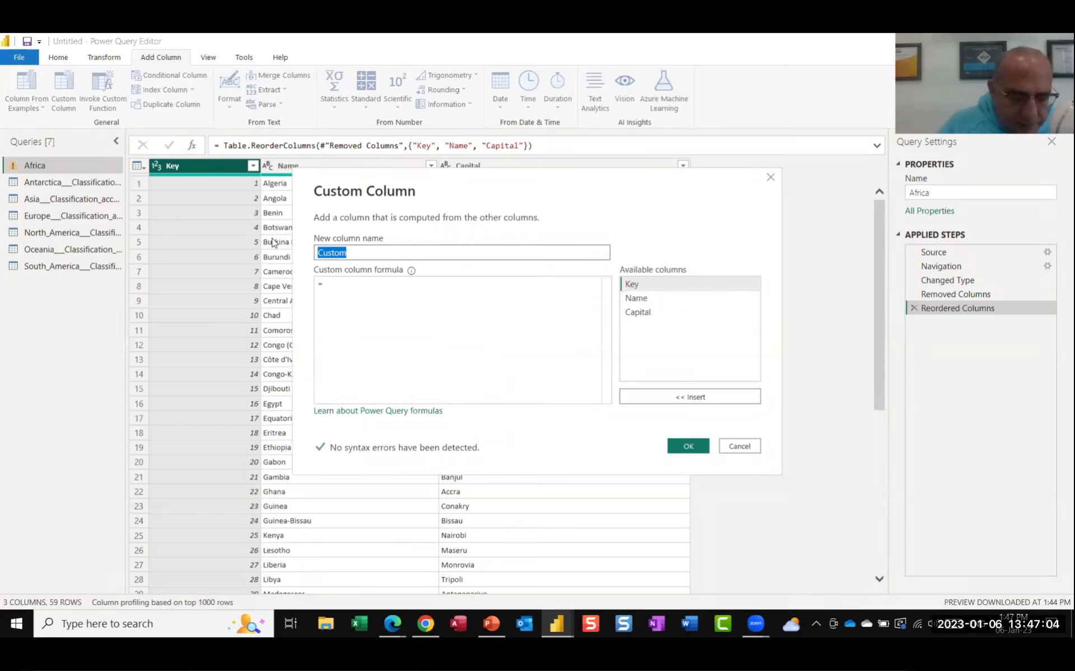
{"action": "type", "text": "Contin"}
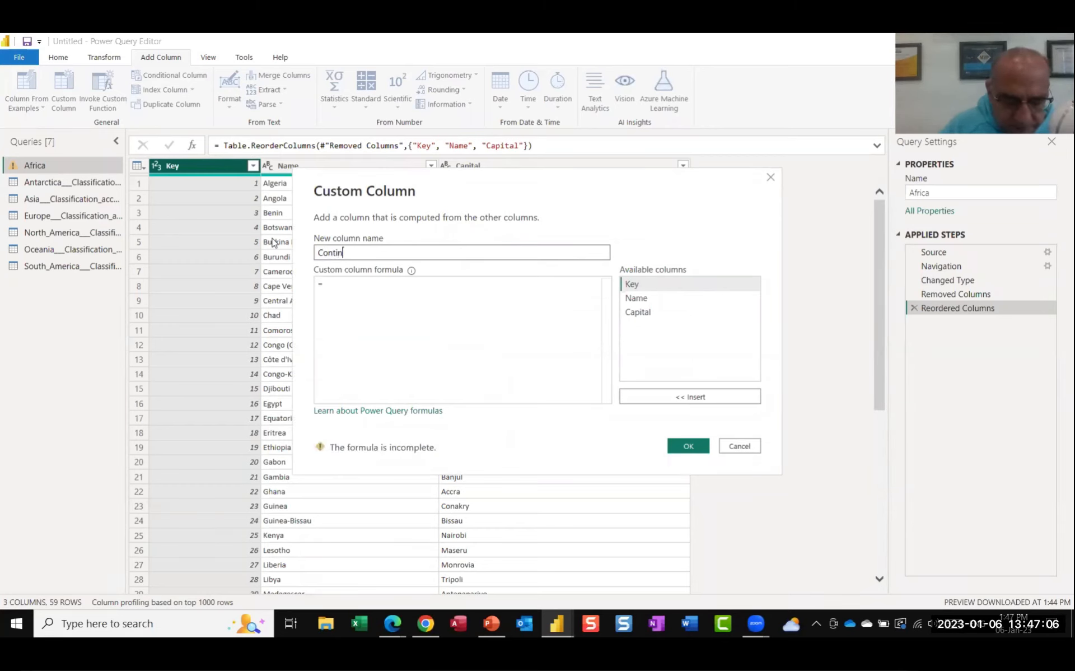
{"action": "type", "text": "ent"}
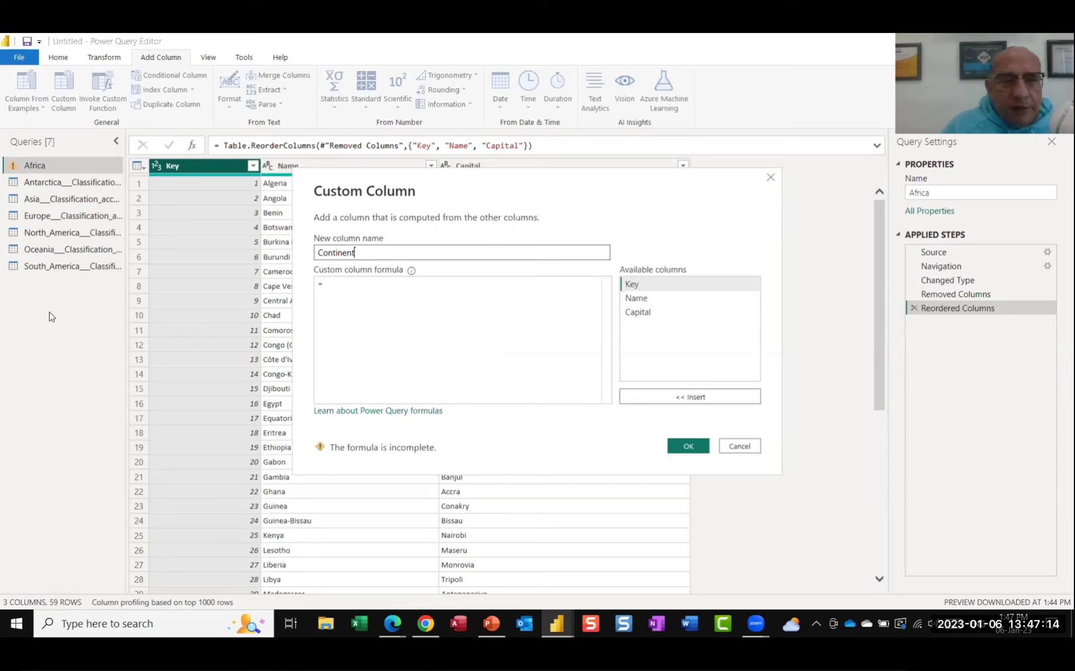
{"action": "left_click", "coordinate": [340, 282]}
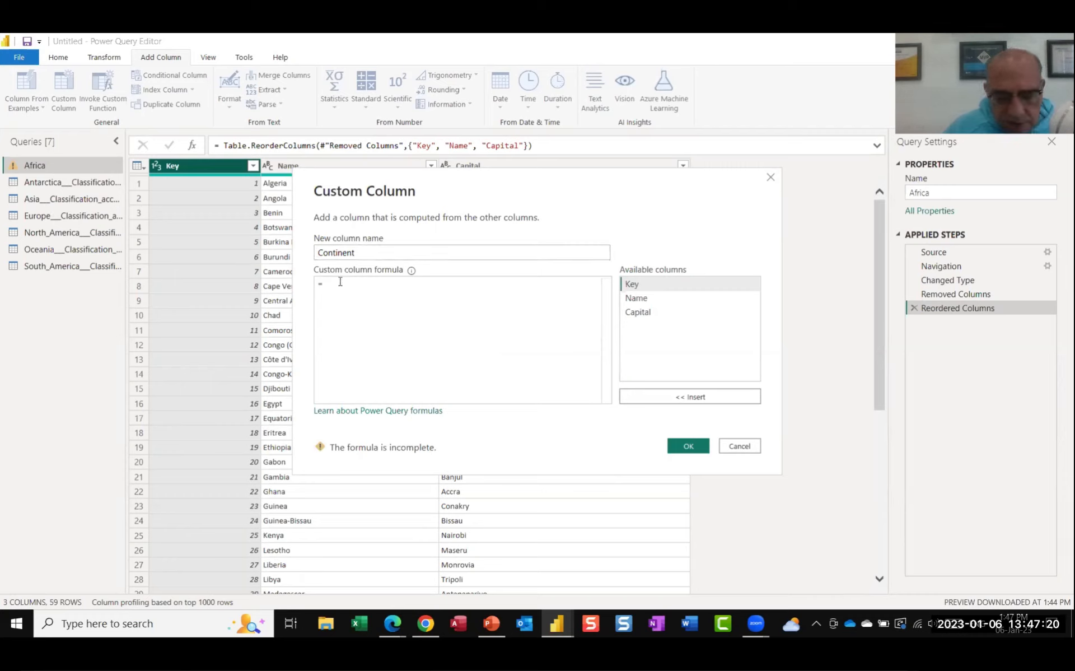
{"action": "type", "text": "\"Africa"}
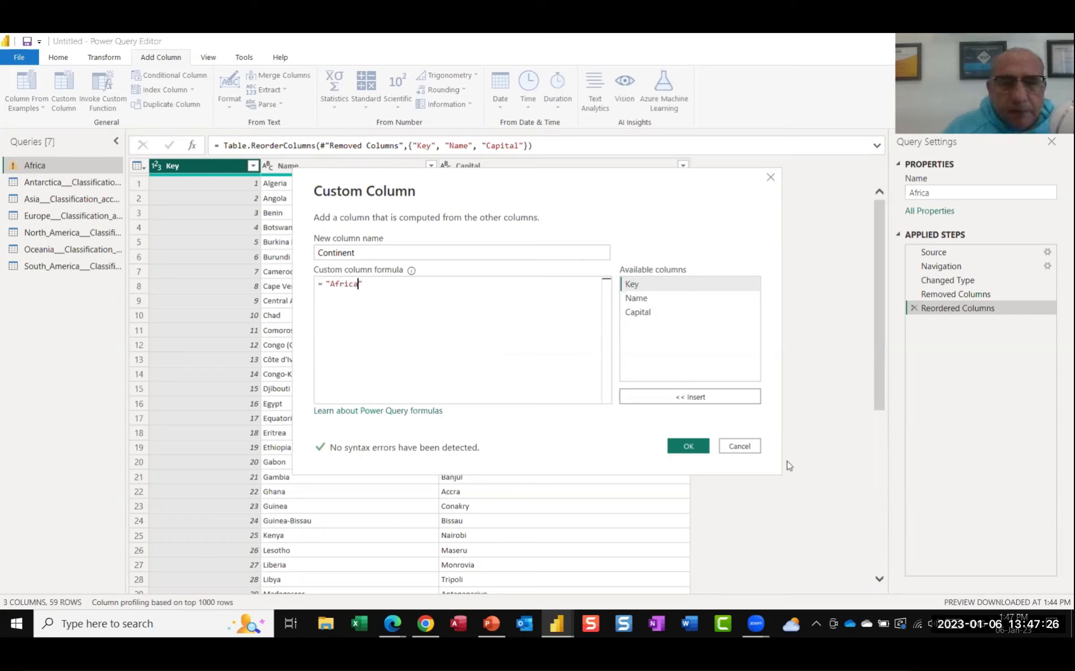
{"action": "left_click", "coordinate": [688, 447]}
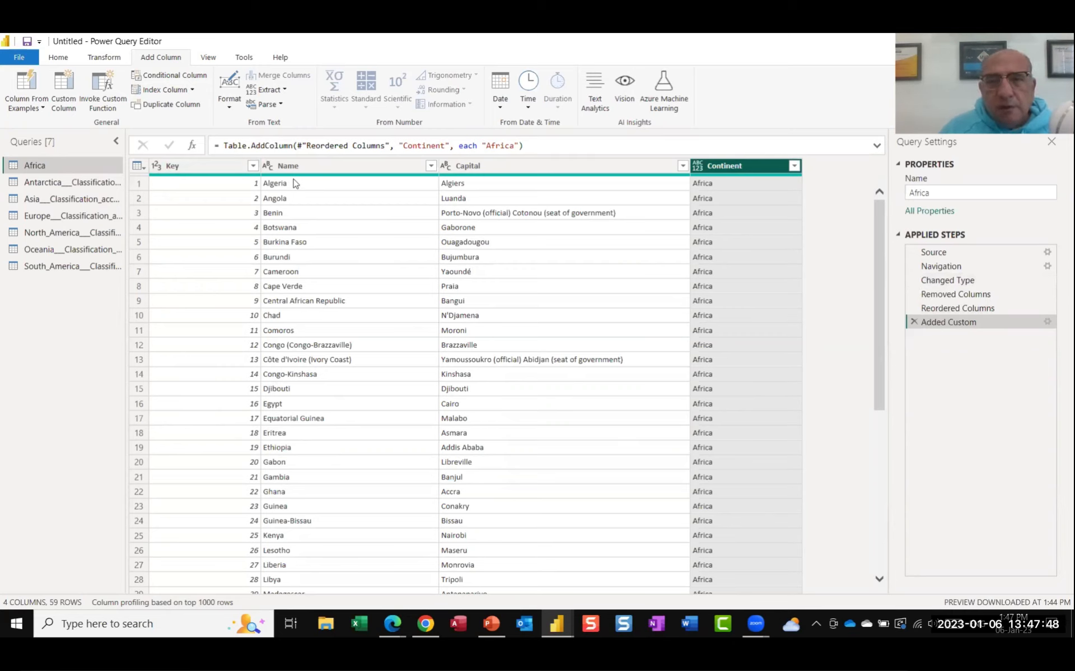
{"action": "left_click", "coordinate": [699, 168]}
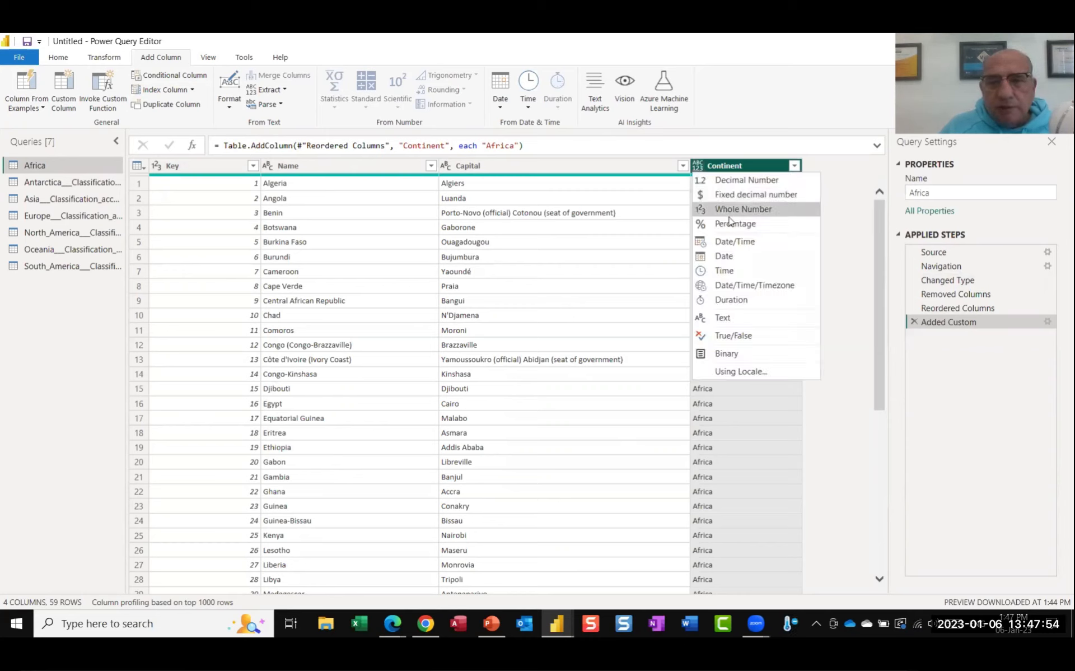
{"action": "left_click", "coordinate": [727, 320]}
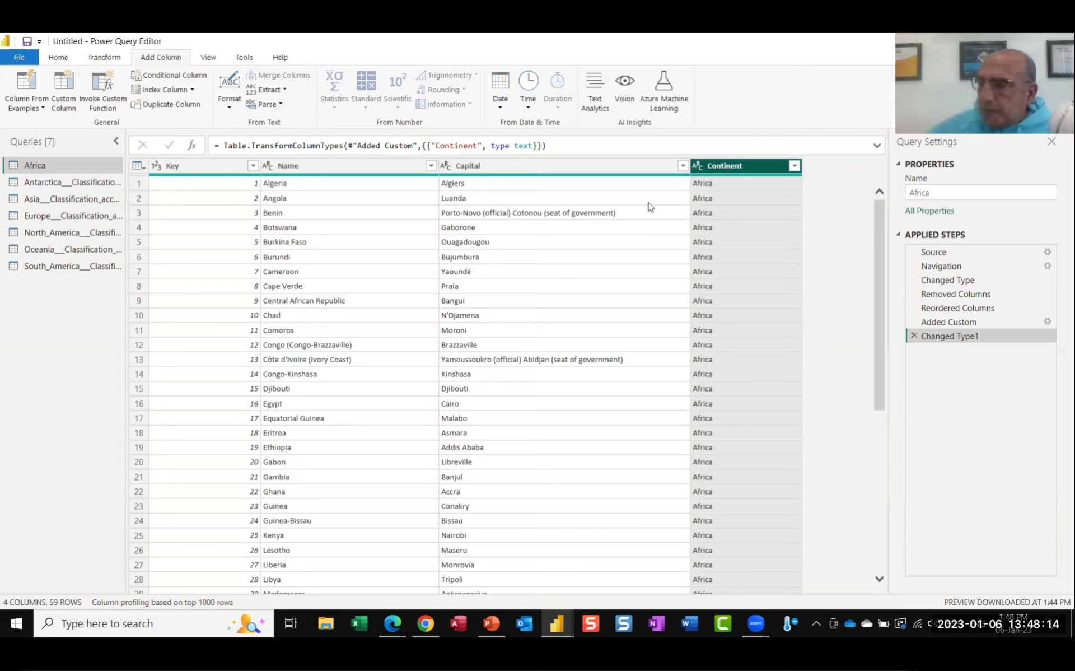
{"action": "left_click", "coordinate": [1, 150]}
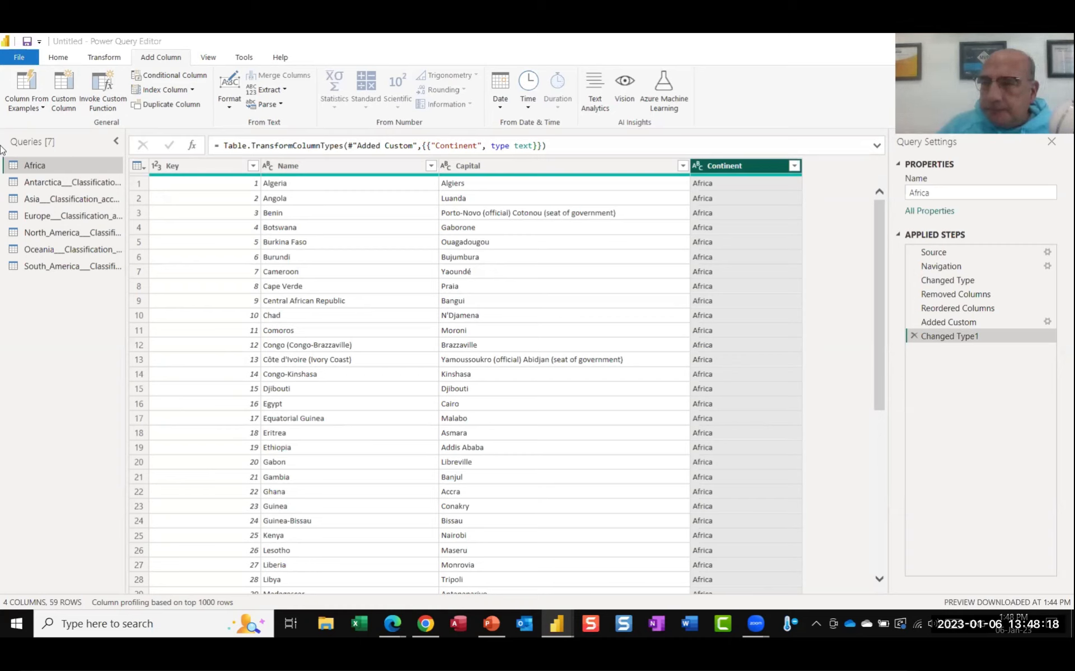
{"action": "left_click", "coordinate": [47, 154]}
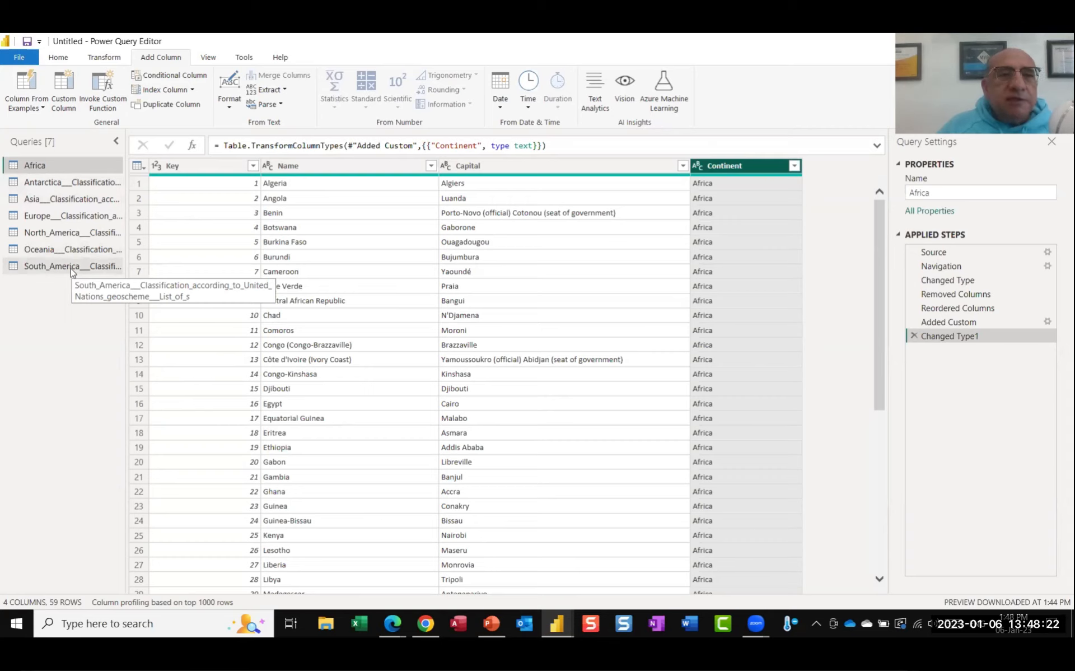
Rename the Antarctica classification query to Antarctica.
{"action": "left_click", "coordinate": [56, 189]}
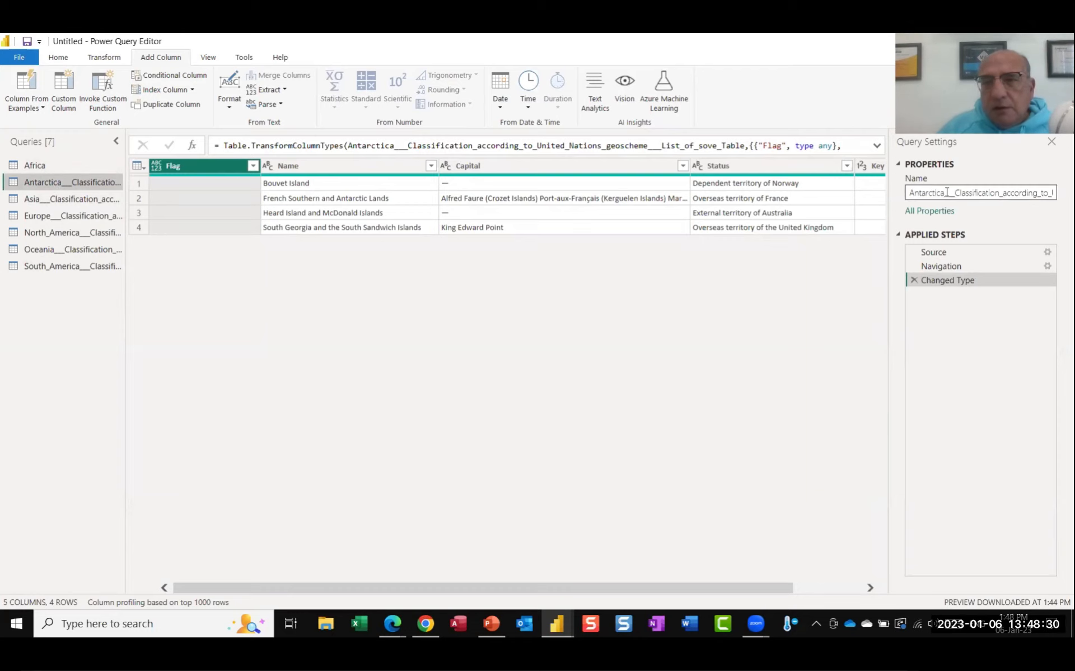
{"action": "left_click_drag", "start_coordinate": [947, 193], "coordinate": [1044, 216]}
{"action": "key", "text": "Delete"}
{"action": "key", "text": "Delete"}
{"action": "key", "text": "Delete"}
{"action": "key", "text": "Delete"}
{"action": "key", "text": "Delete"}
{"action": "key", "text": "Delete"}
{"action": "key", "text": "Delete"}
{"action": "key", "text": "Delete"}
{"action": "key", "text": "Delete"}
{"action": "key", "text": "Delete"}
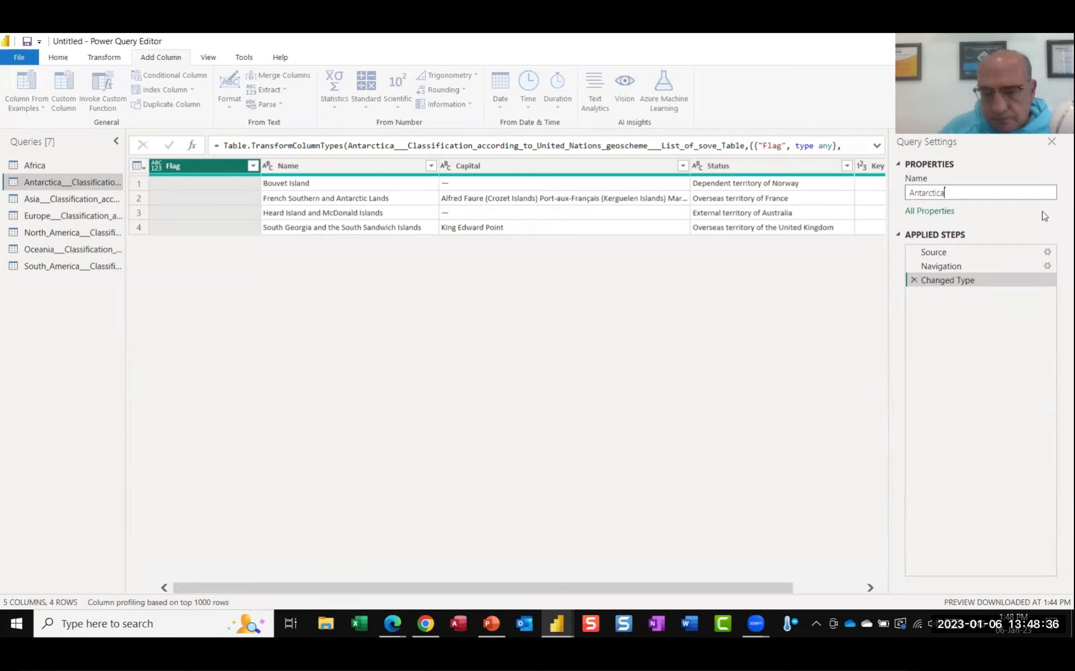
{"action": "key", "text": "Return"}
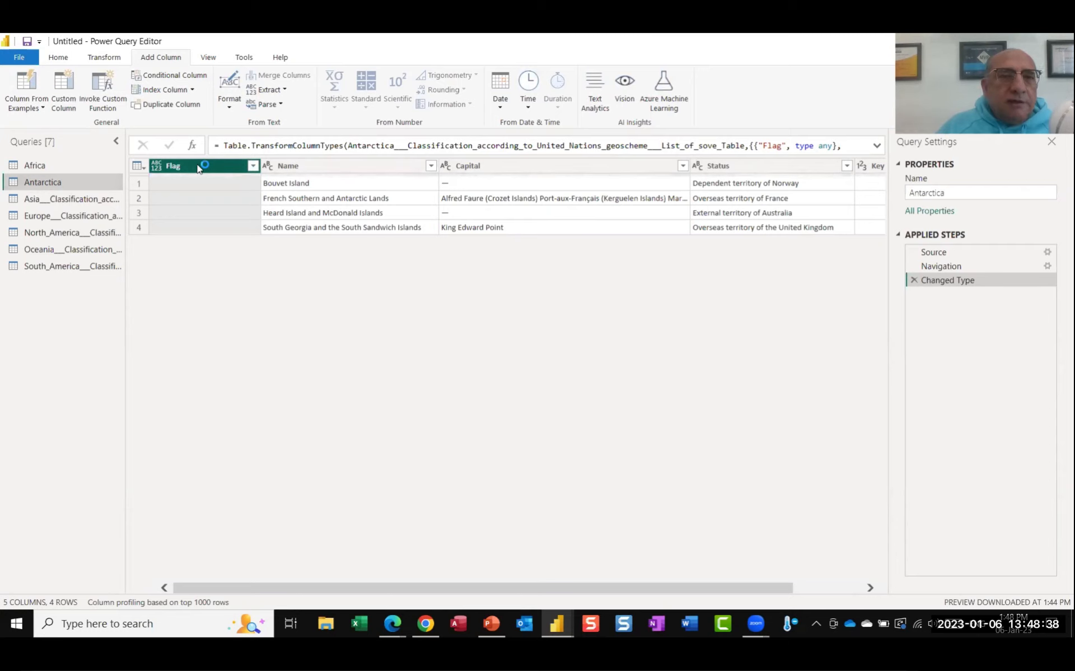
Remove the Flag and Status columns together from the Antarctica query.
{"action": "left_click", "coordinate": [739, 166], "text": "ctrl"}
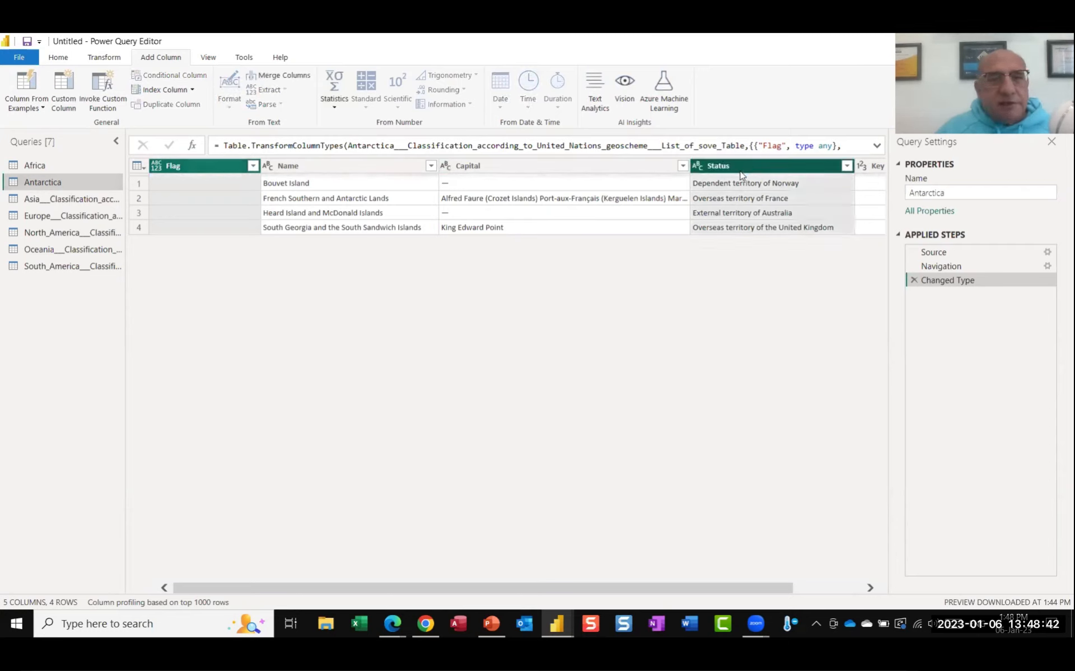
{"action": "right_click", "coordinate": [738, 160]}
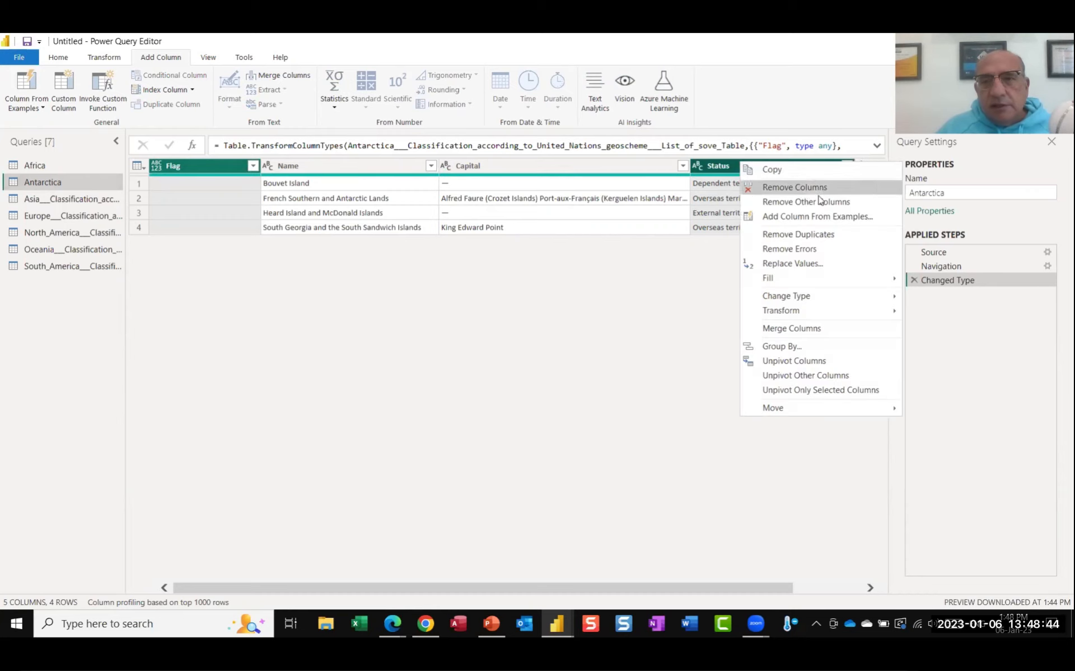
{"action": "left_click", "coordinate": [814, 194]}
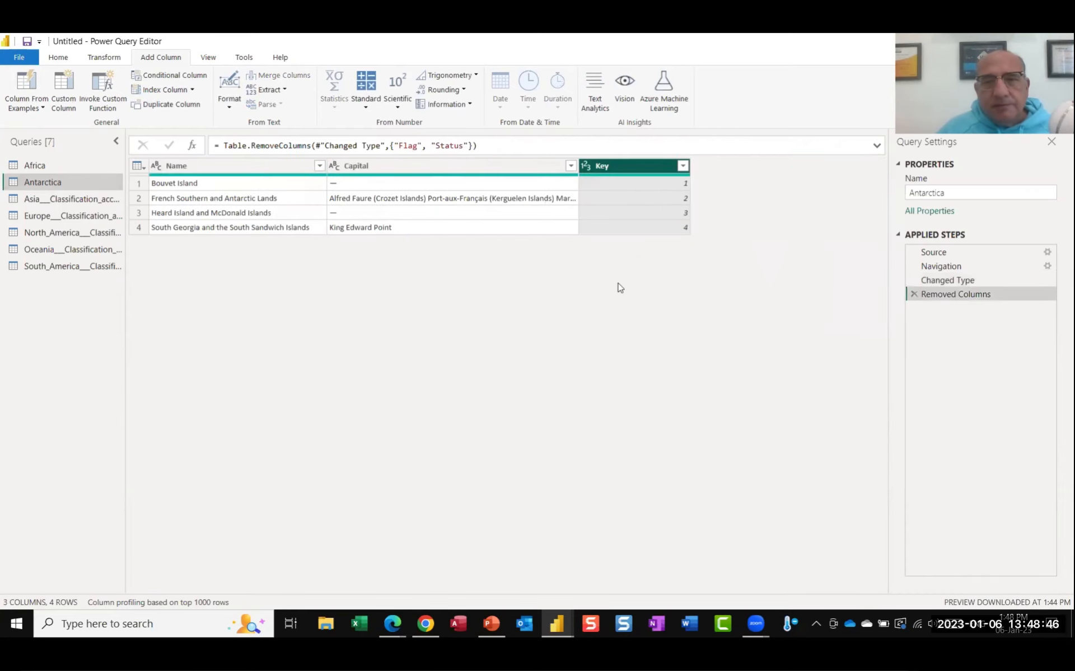
Move the Key column in front of the Name column in the Antarctica query.
{"action": "left_click", "coordinate": [229, 166], "text": "ctrl"}
{"action": "left_click", "coordinate": [644, 167]}
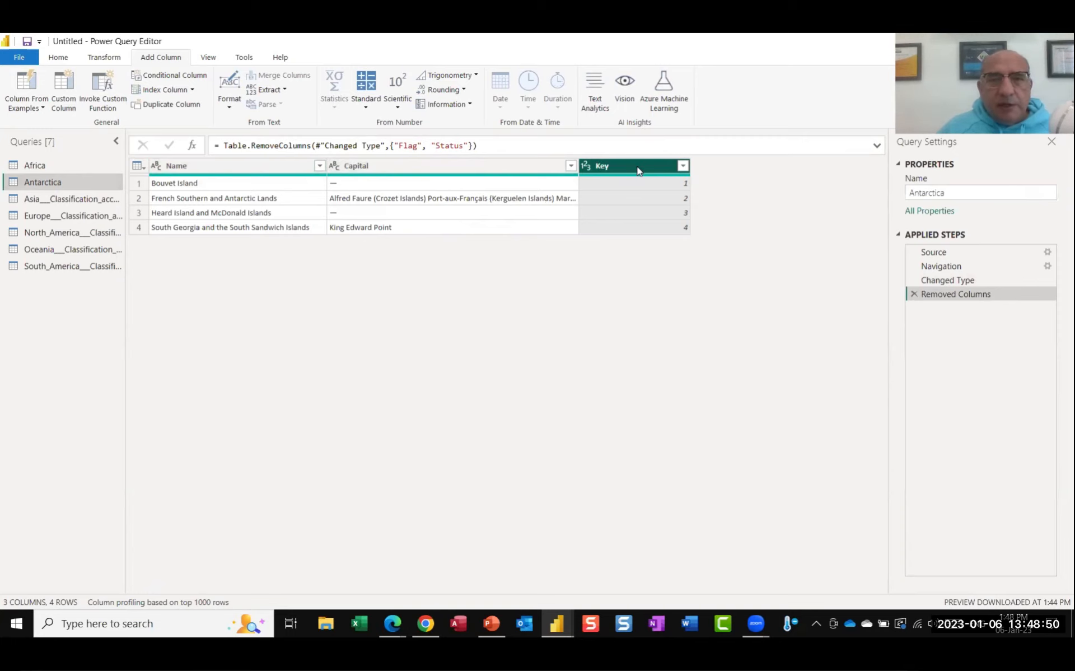
{"action": "left_click_drag", "start_coordinate": [637, 170], "coordinate": [246, 181]}
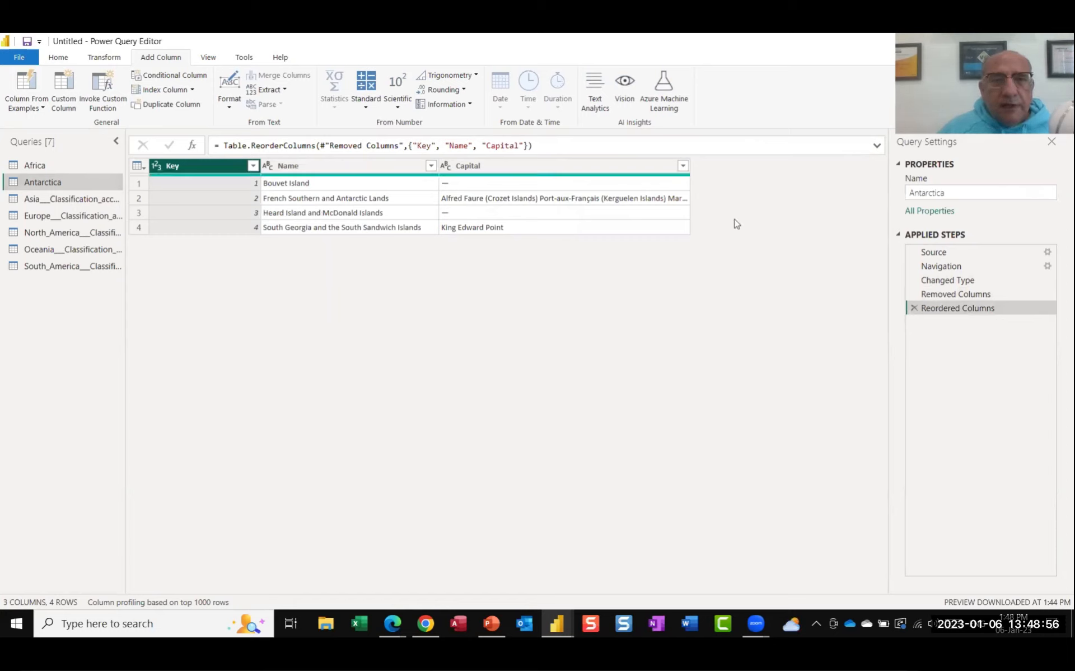
Add a custom column named Continent with the formula "Antarctica" to the Antarctica query and set its data type to Text.
{"action": "left_click", "coordinate": [61, 88]}
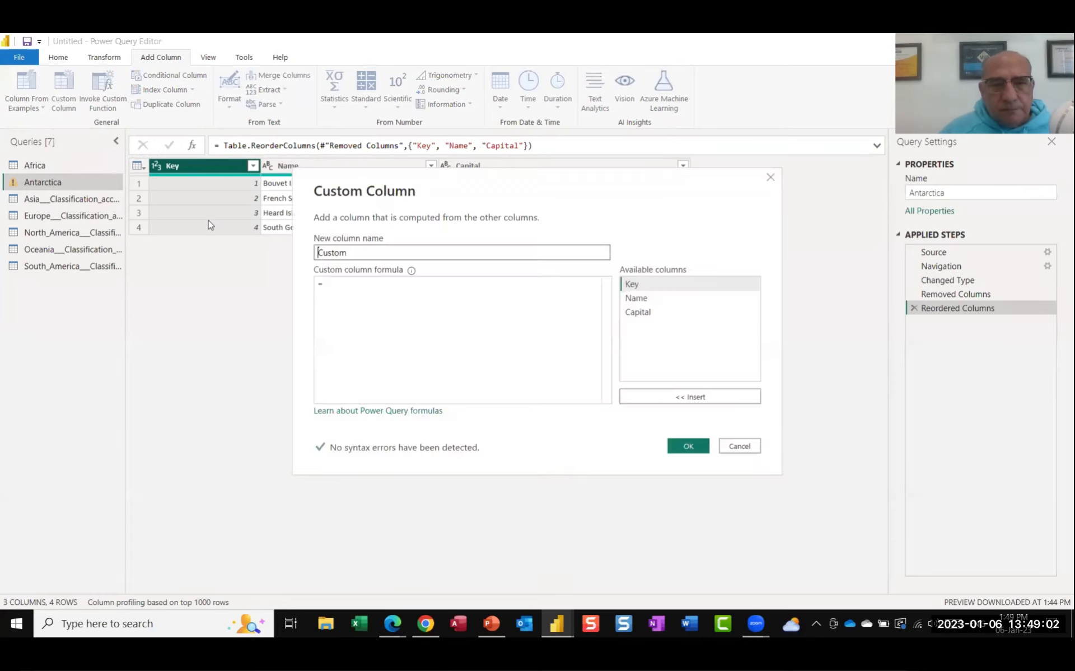
{"action": "left_click_drag", "start_coordinate": [381, 249], "coordinate": [253, 245]}
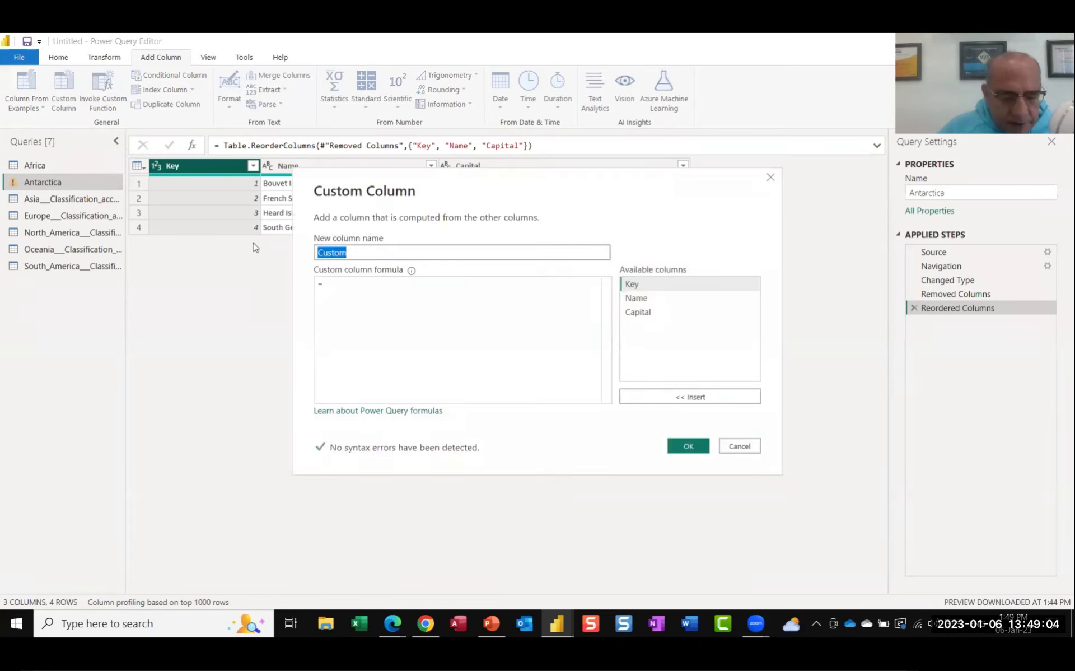
{"action": "type", "text": "Contin"}
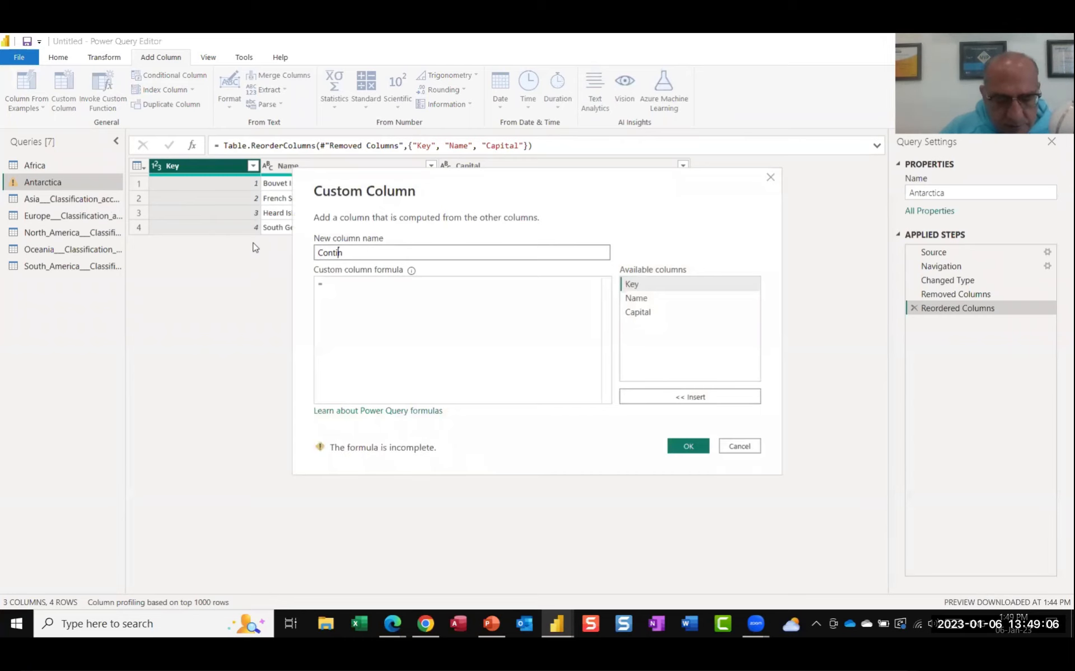
{"action": "type", "text": "ent"}
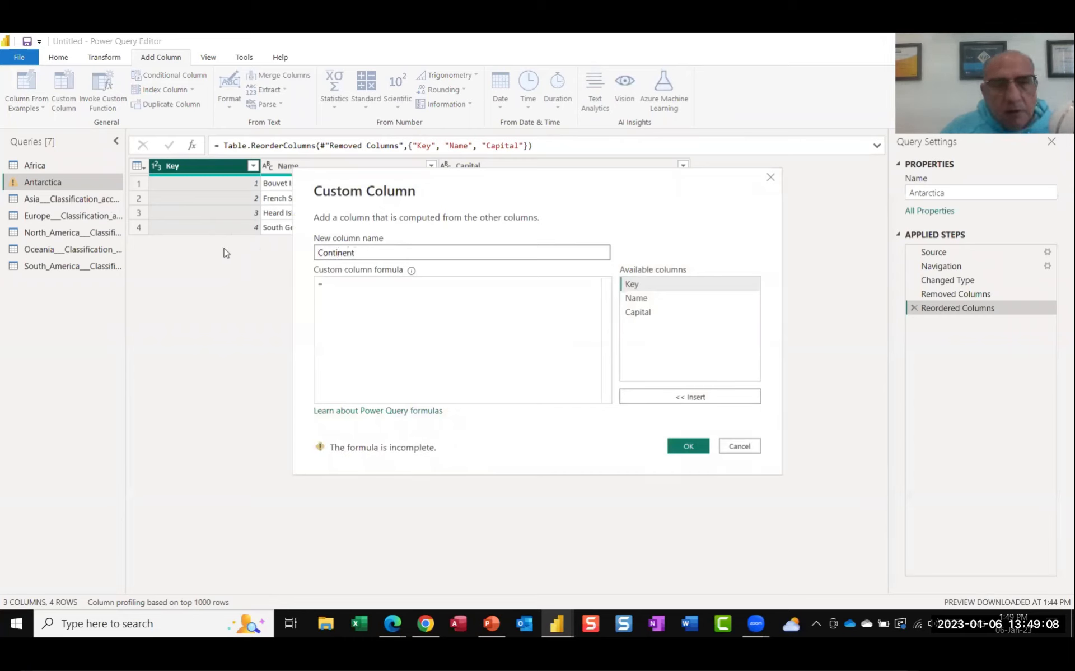
{"action": "left_click", "coordinate": [327, 286]}
{"action": "type", "text": "\"\""}
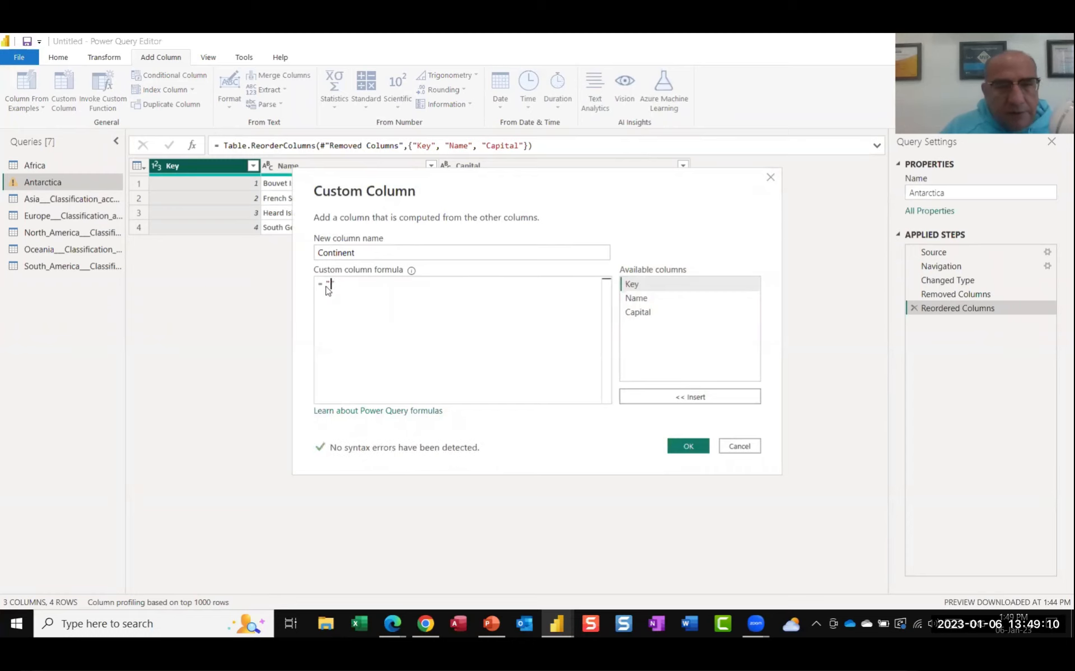
{"action": "type", "text": "A"}
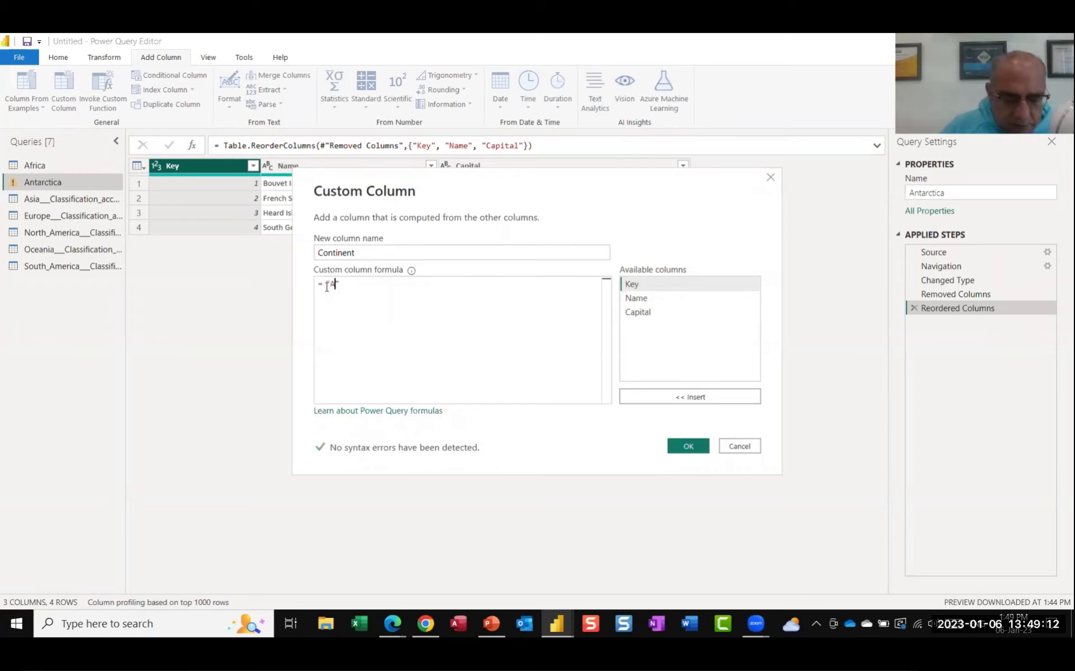
{"action": "type", "text": "nta"}
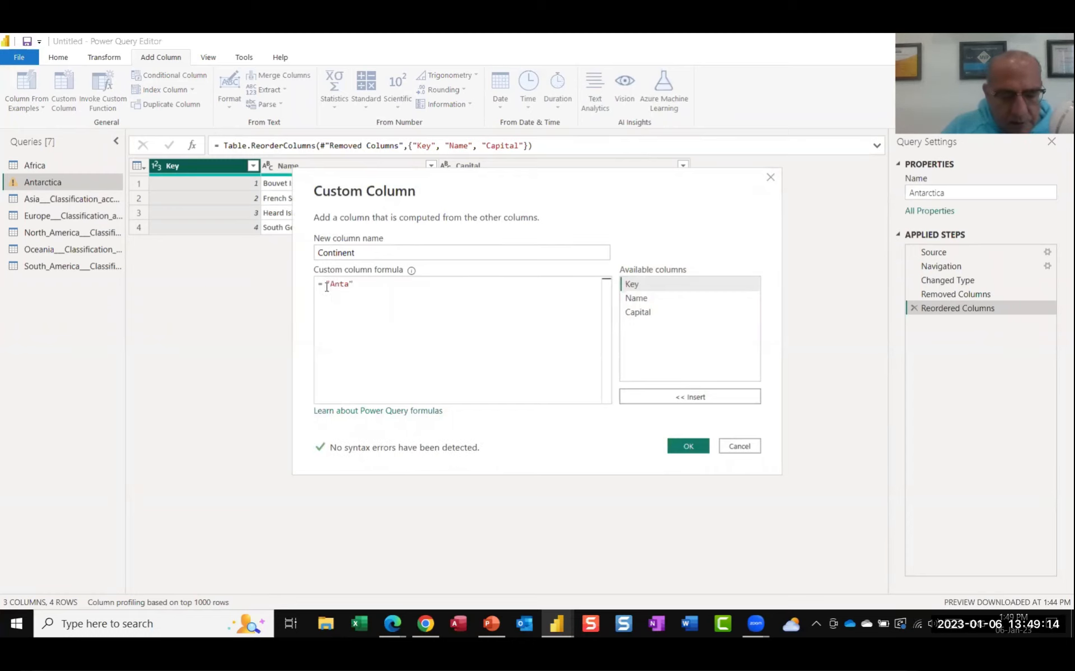
{"action": "type", "text": "rctica"}
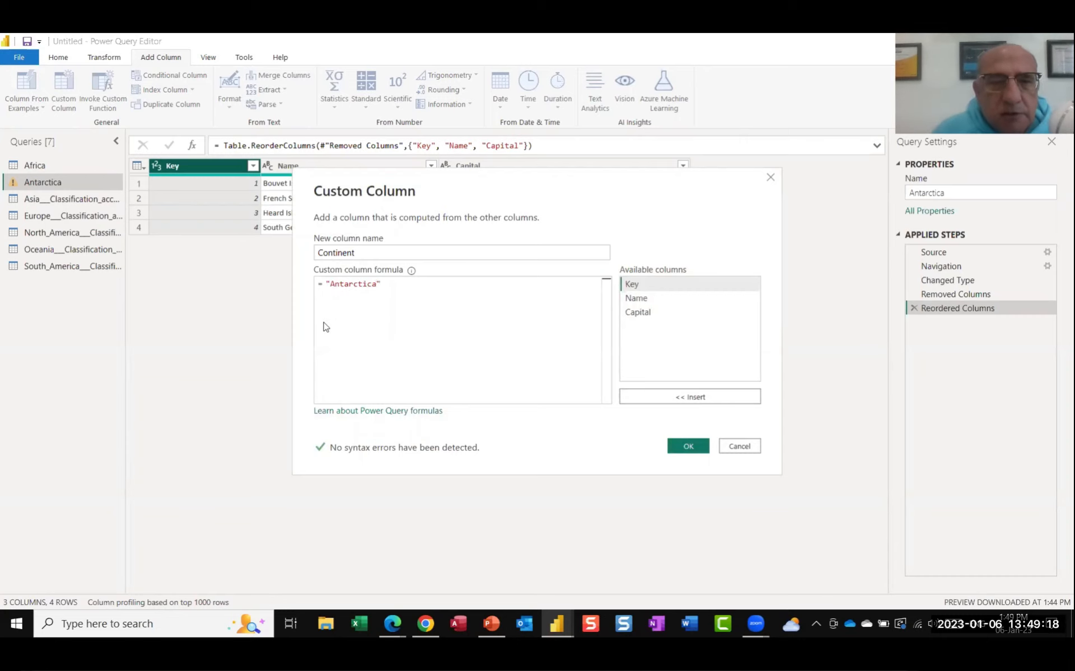
{"action": "left_click", "coordinate": [689, 445]}
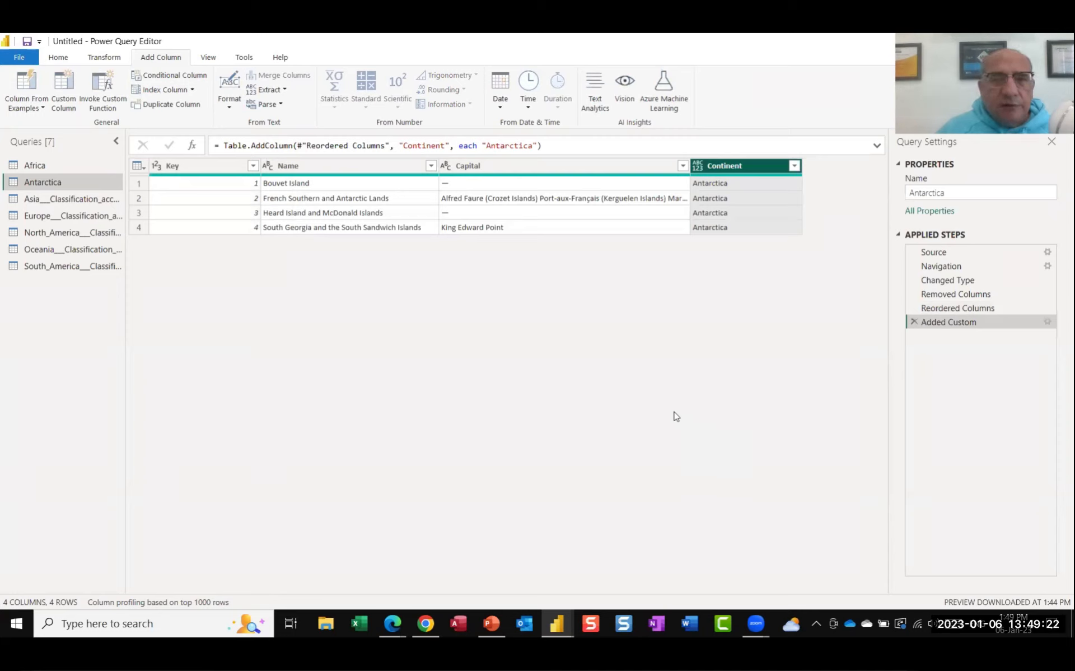
{"action": "left_click", "coordinate": [698, 166]}
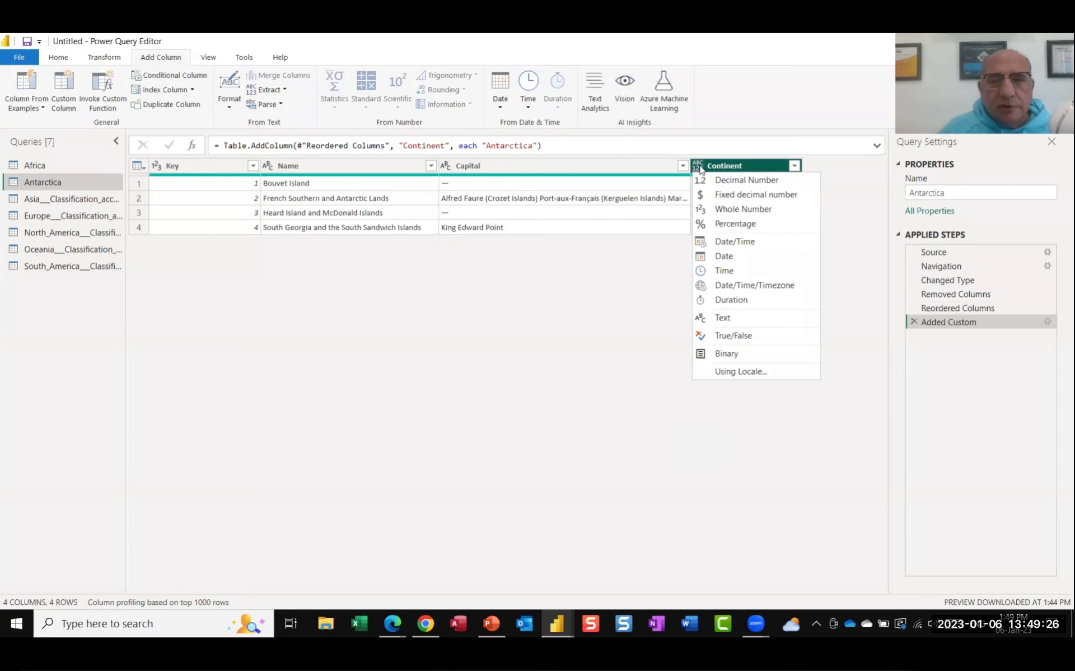
{"action": "left_click", "coordinate": [732, 318]}
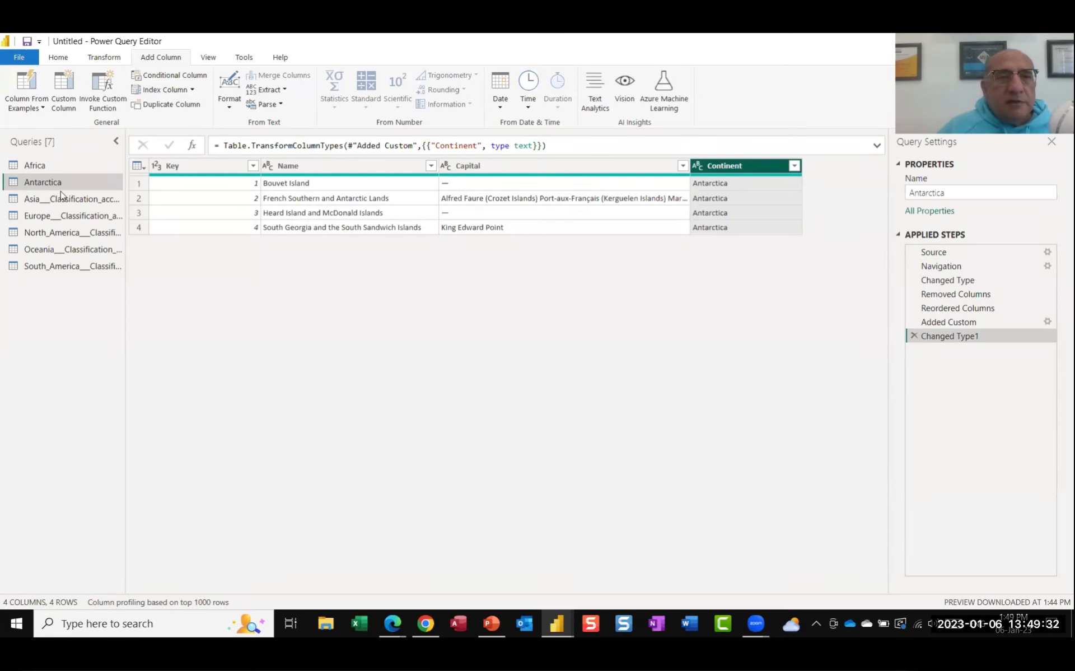
Rename the Asia classification query to Asia.
{"action": "left_click", "coordinate": [72, 205]}
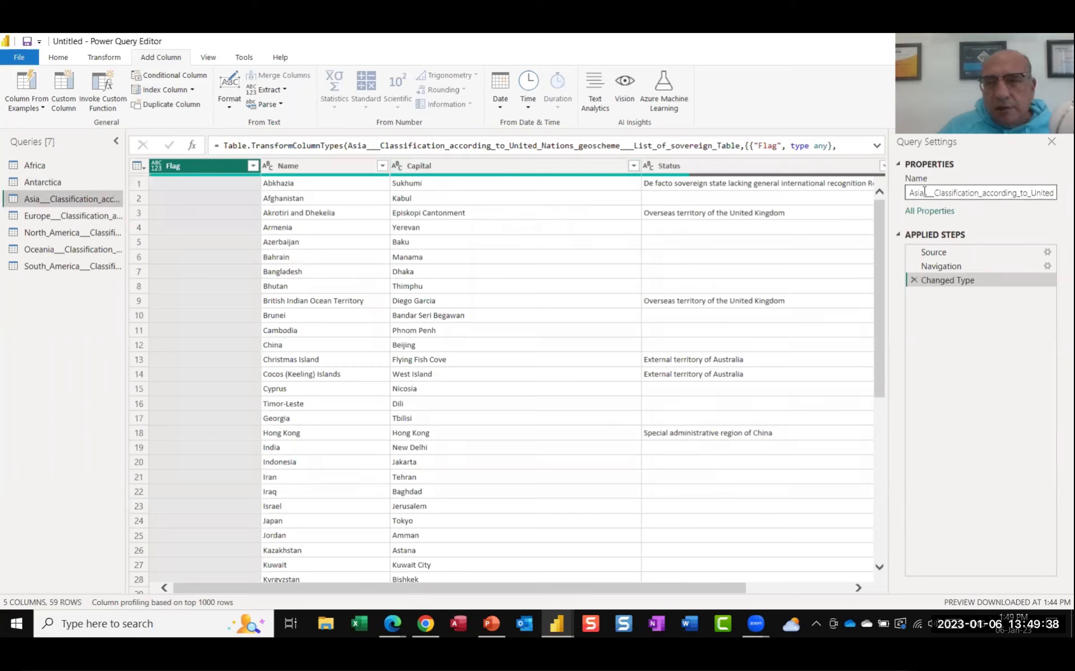
{"action": "left_click_drag", "start_coordinate": [925, 192], "coordinate": [1056, 193]}
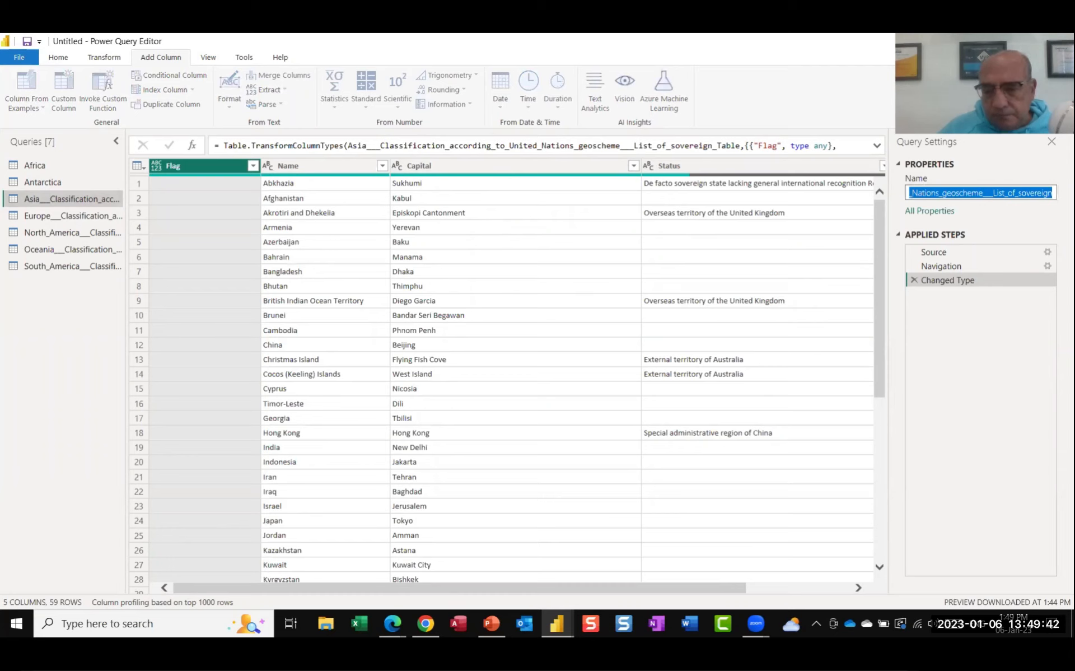
{"action": "key", "text": "BackSpace"}
{"action": "key", "text": "Return"}
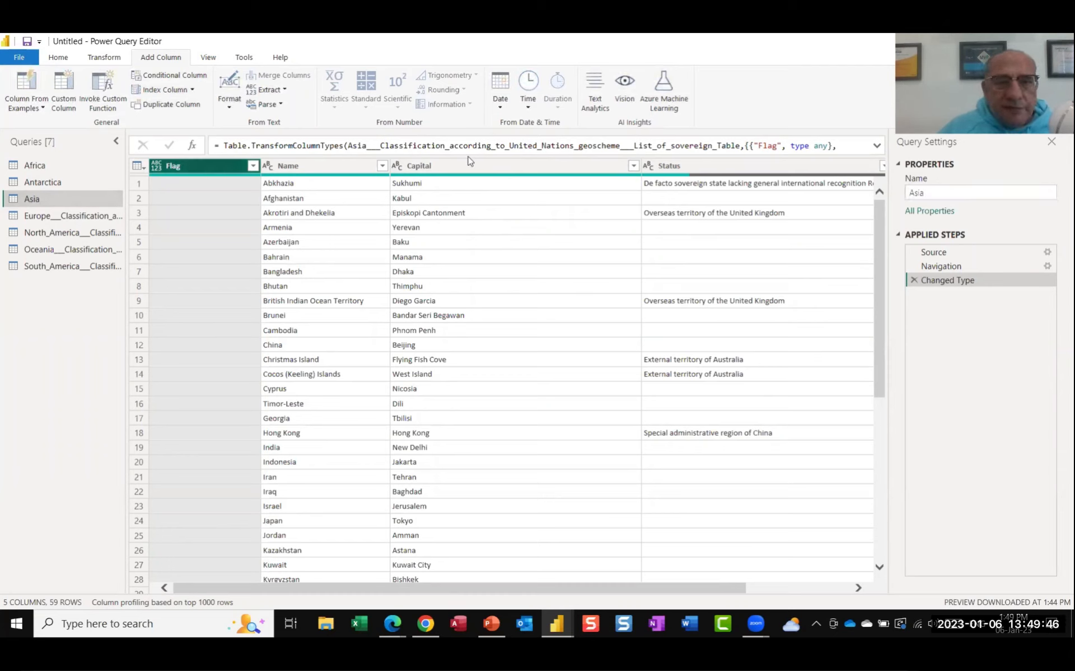
Remove the Flag and Status columns from the Asia query and move the Key column in front of Name.
{"action": "left_click", "coordinate": [742, 168], "text": "ctrl"}
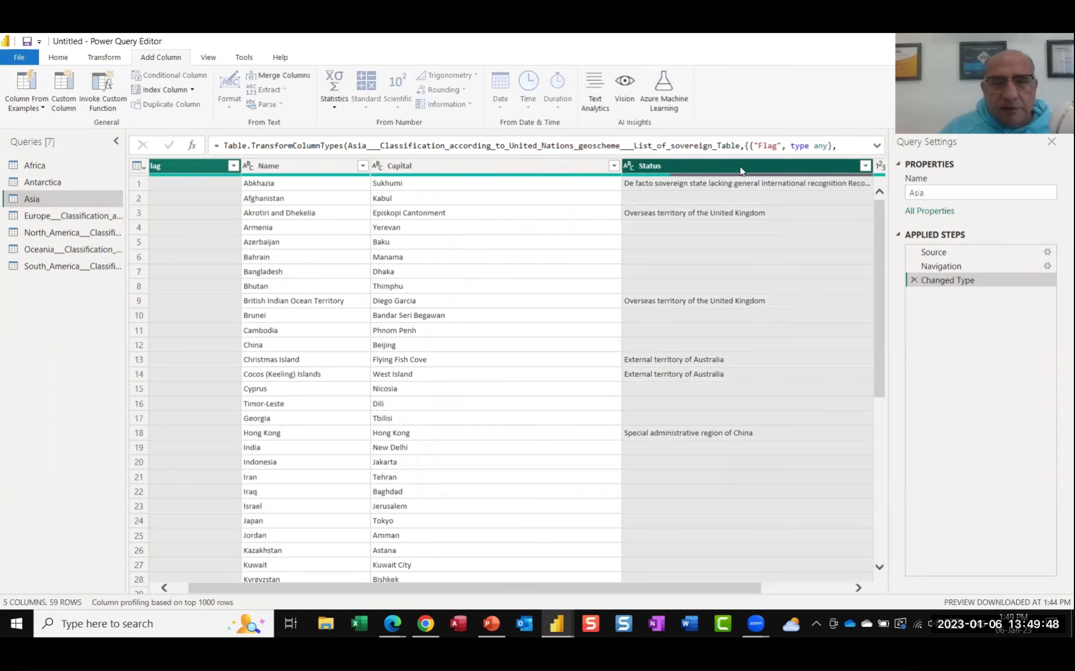
{"action": "right_click", "coordinate": [692, 162]}
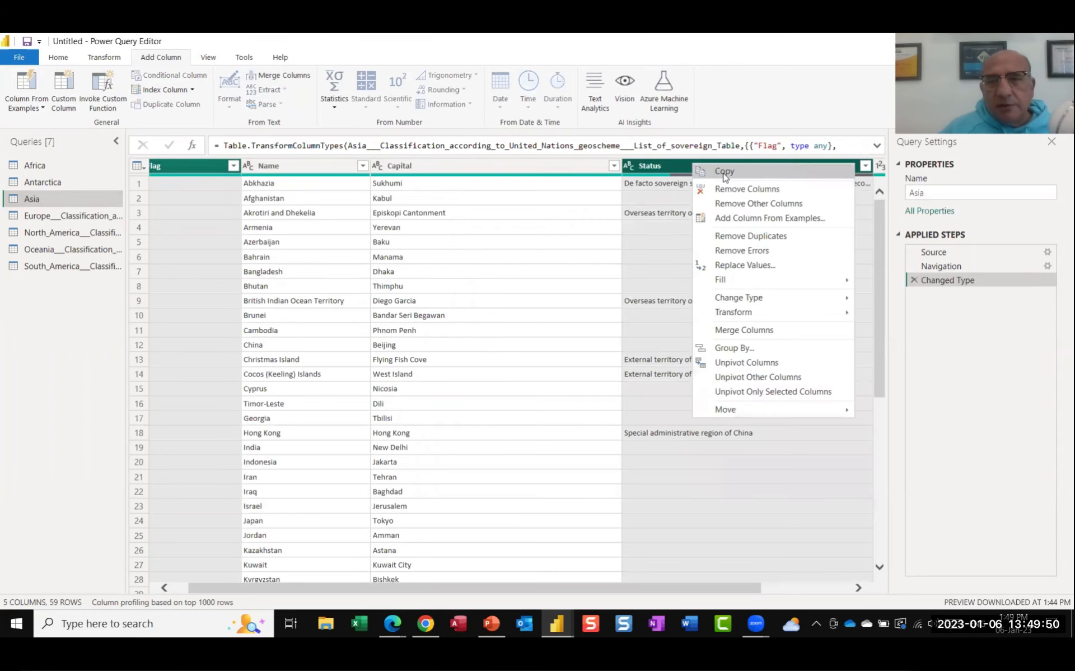
{"action": "left_click", "coordinate": [745, 188]}
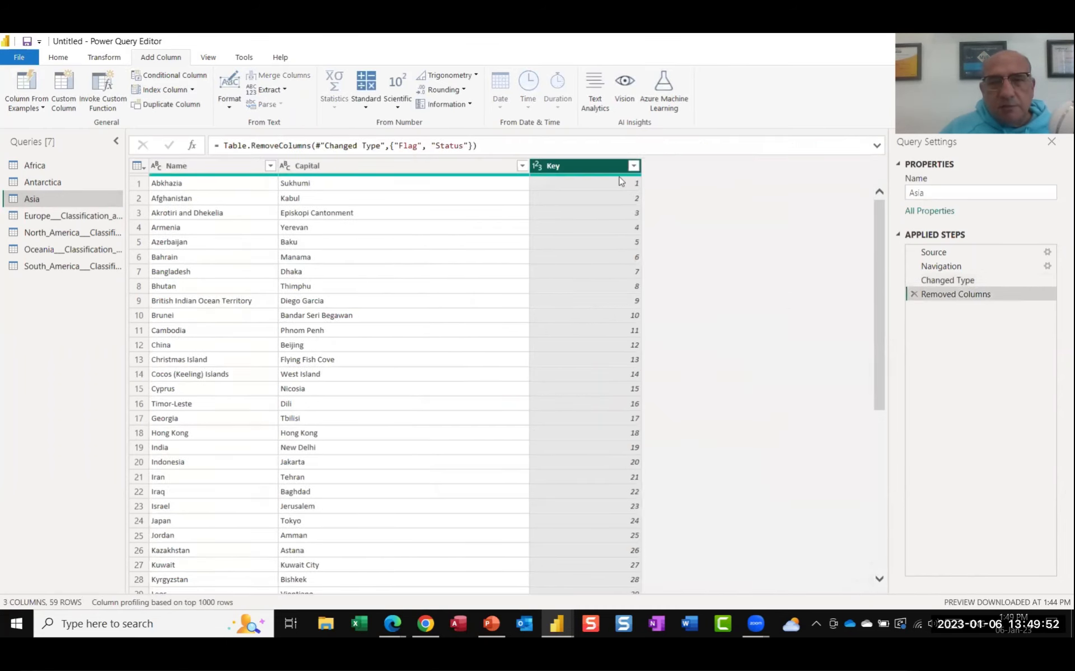
{"action": "left_click_drag", "start_coordinate": [552, 171], "coordinate": [234, 167]}
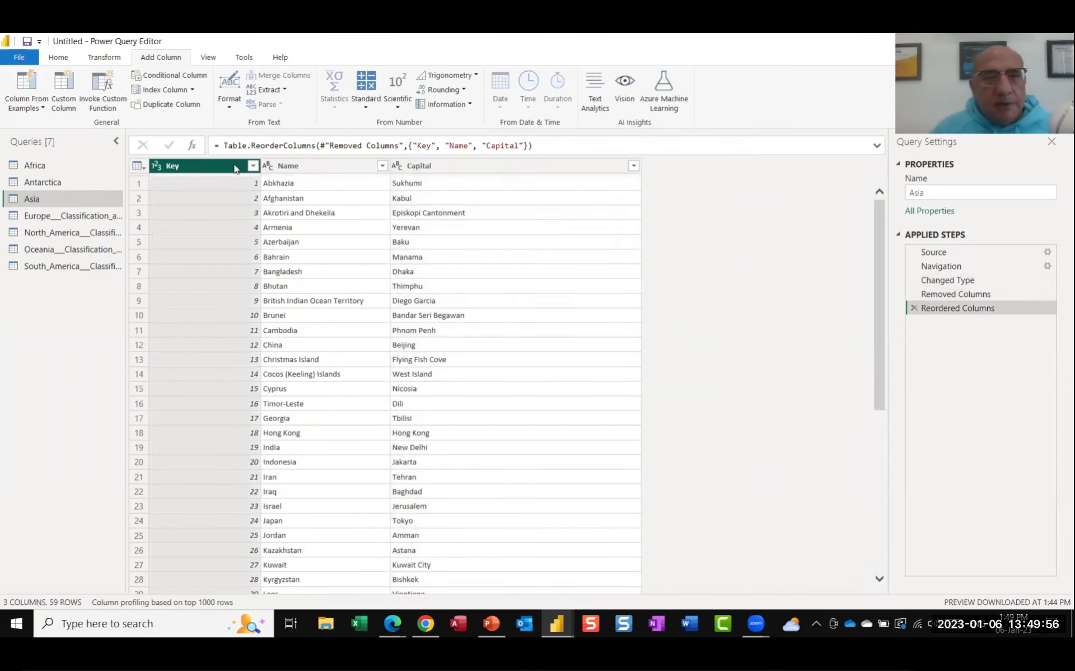
Add a custom column named Continent with the formula "Asia" to the Asia query and set its data type to Text.
{"action": "left_click", "coordinate": [68, 79]}
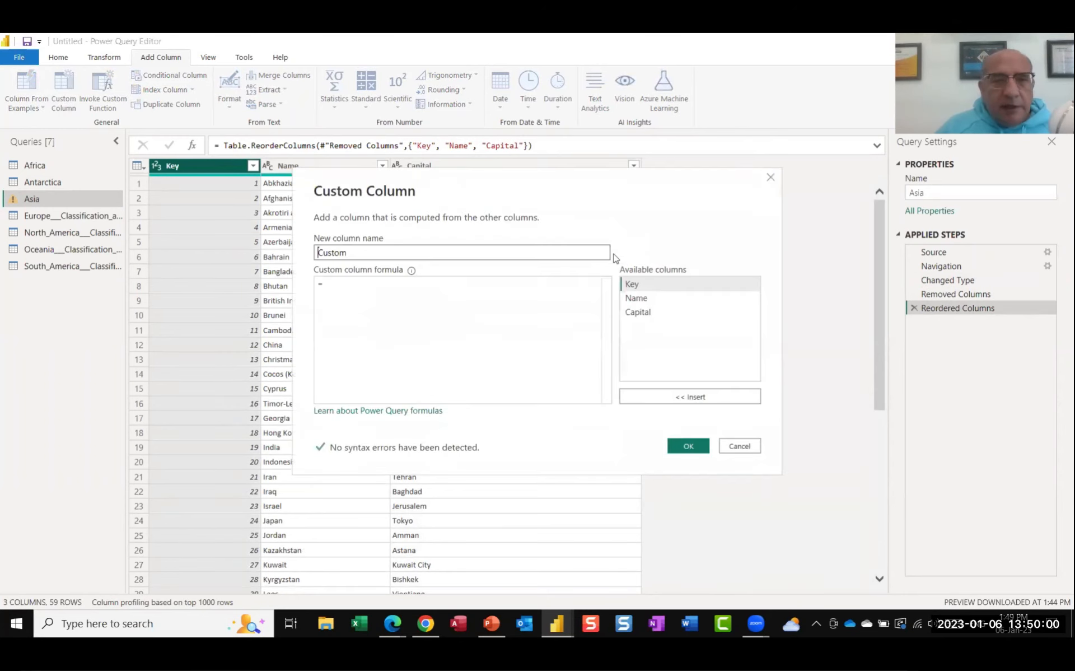
{"action": "left_click_drag", "start_coordinate": [356, 254], "coordinate": [239, 240]}
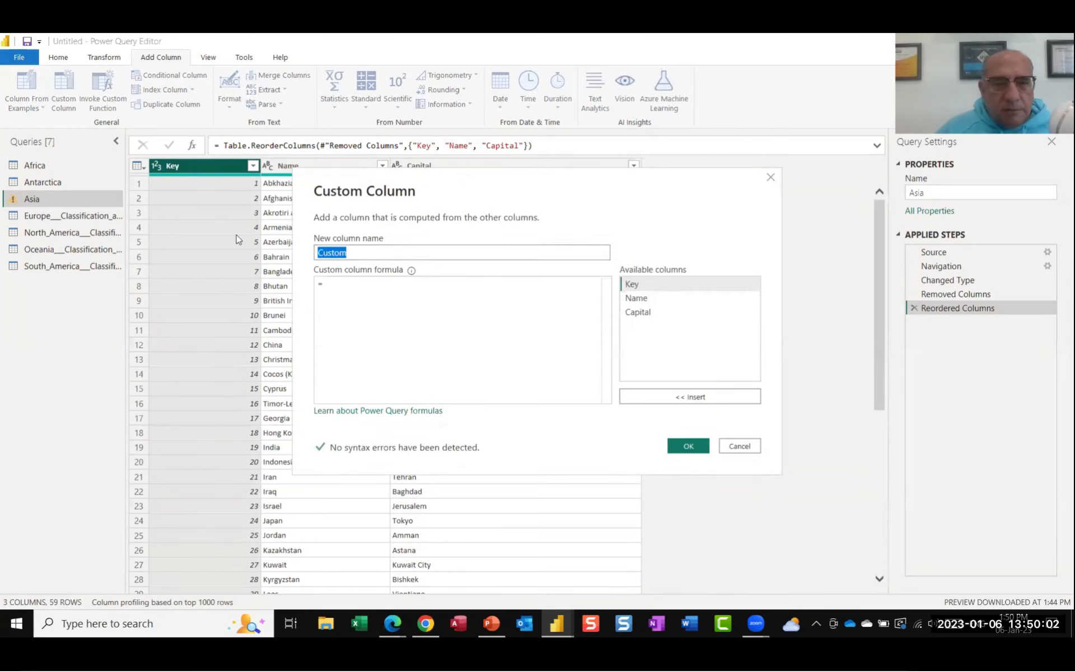
{"action": "type", "text": "Continent"}
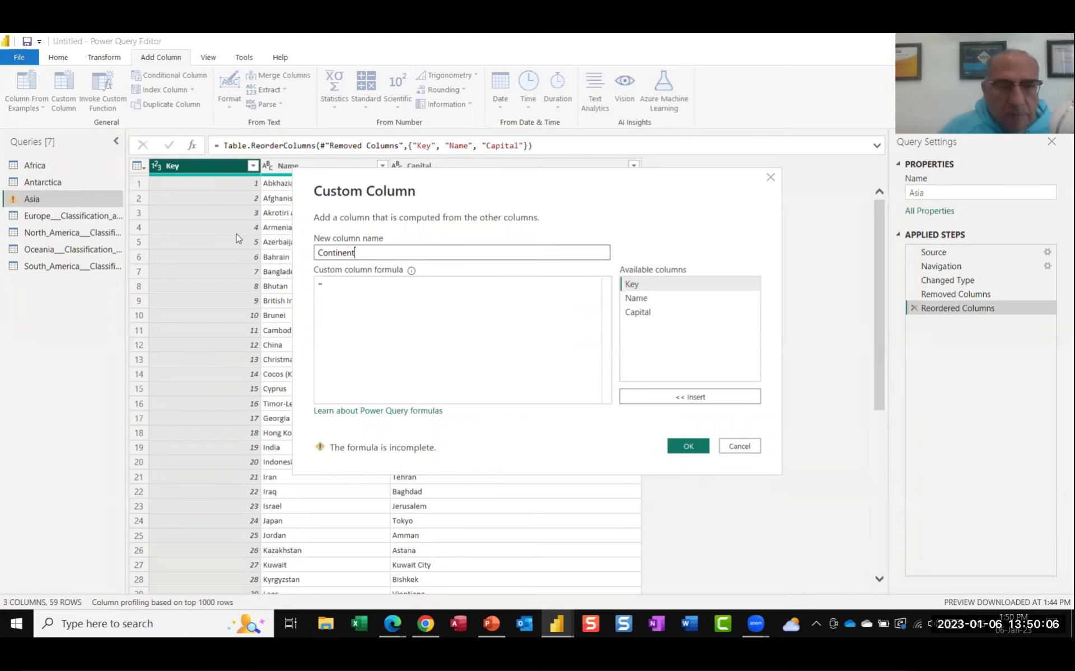
{"action": "left_click", "coordinate": [342, 286]}
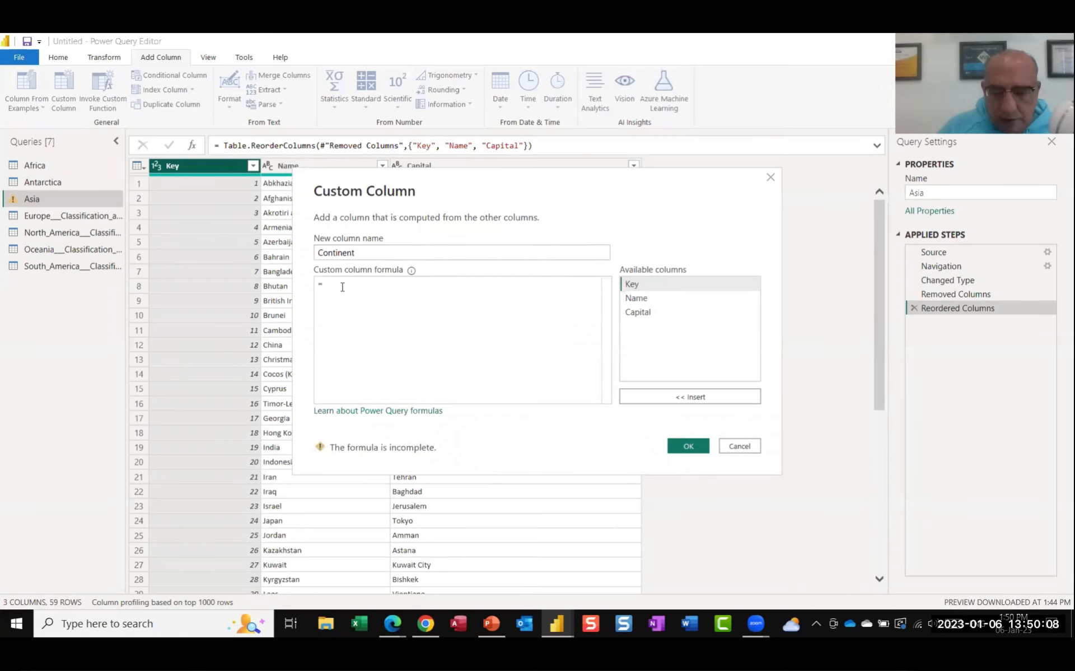
{"action": "type", "text": "\"Asia"}
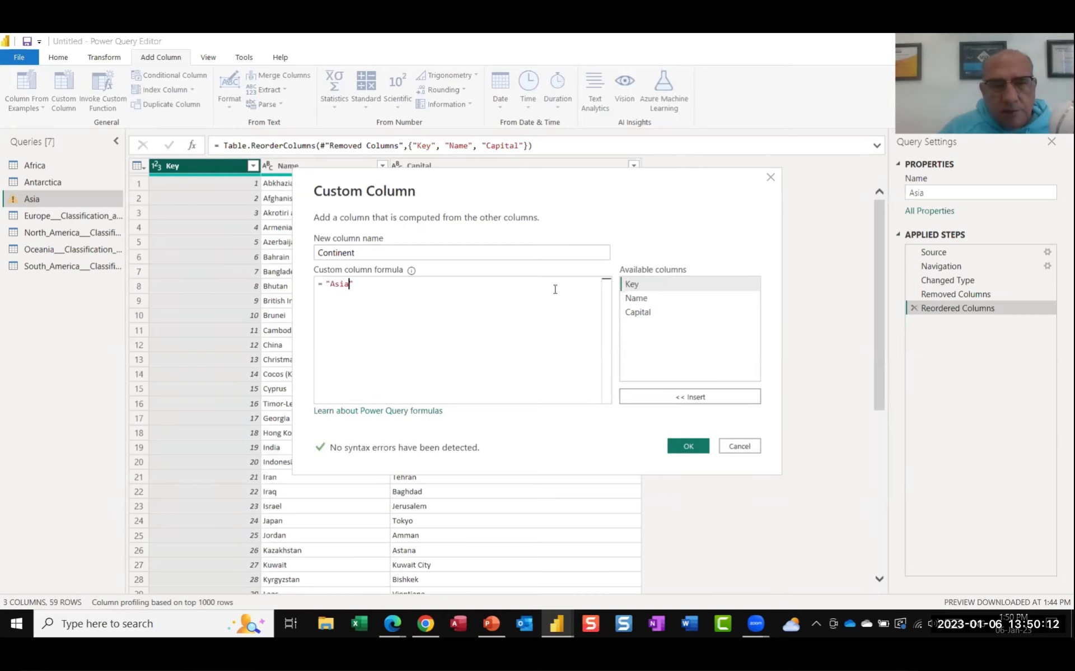
{"action": "left_click", "coordinate": [688, 446]}
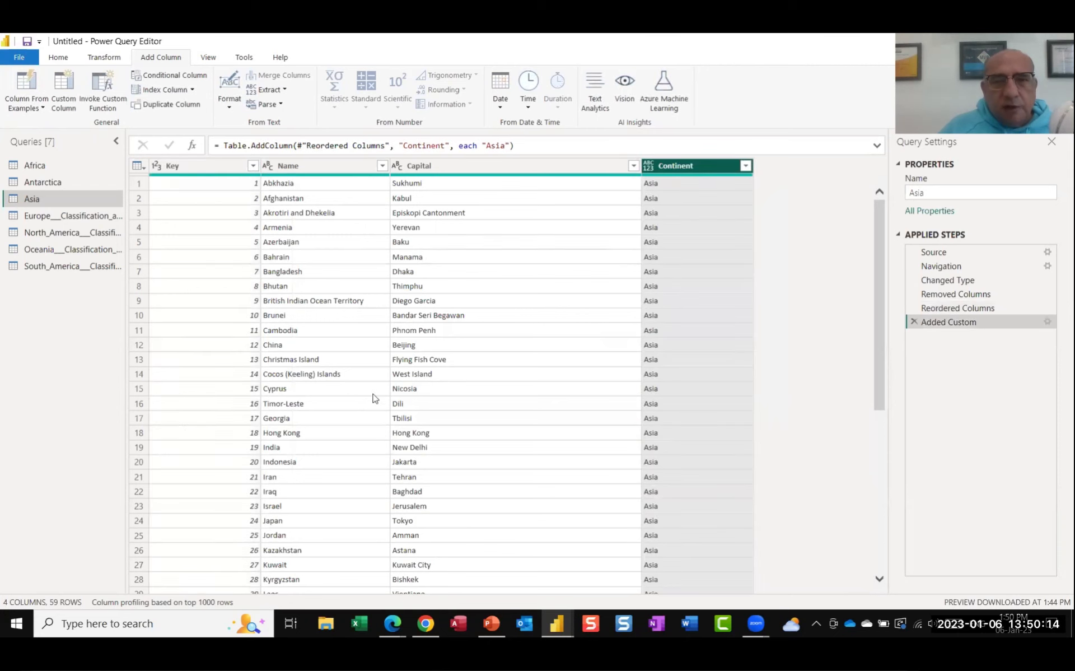
{"action": "left_click", "coordinate": [647, 168]}
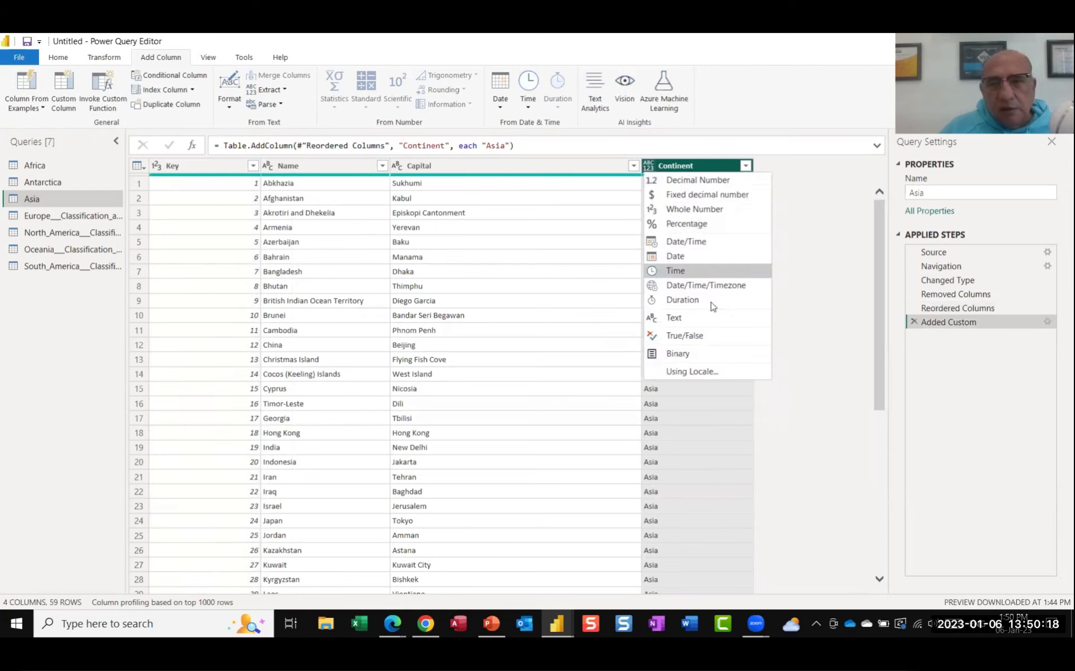
{"action": "left_click", "coordinate": [674, 317]}
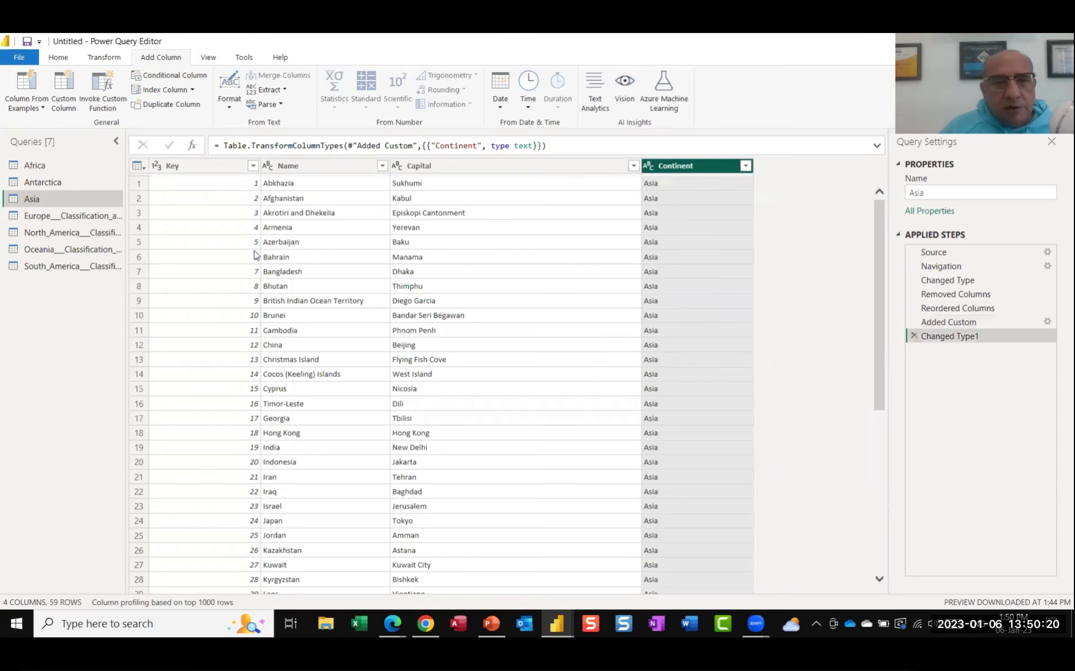
Shorten the name of the Europe classification query to Europe.
{"action": "left_click", "coordinate": [77, 217]}
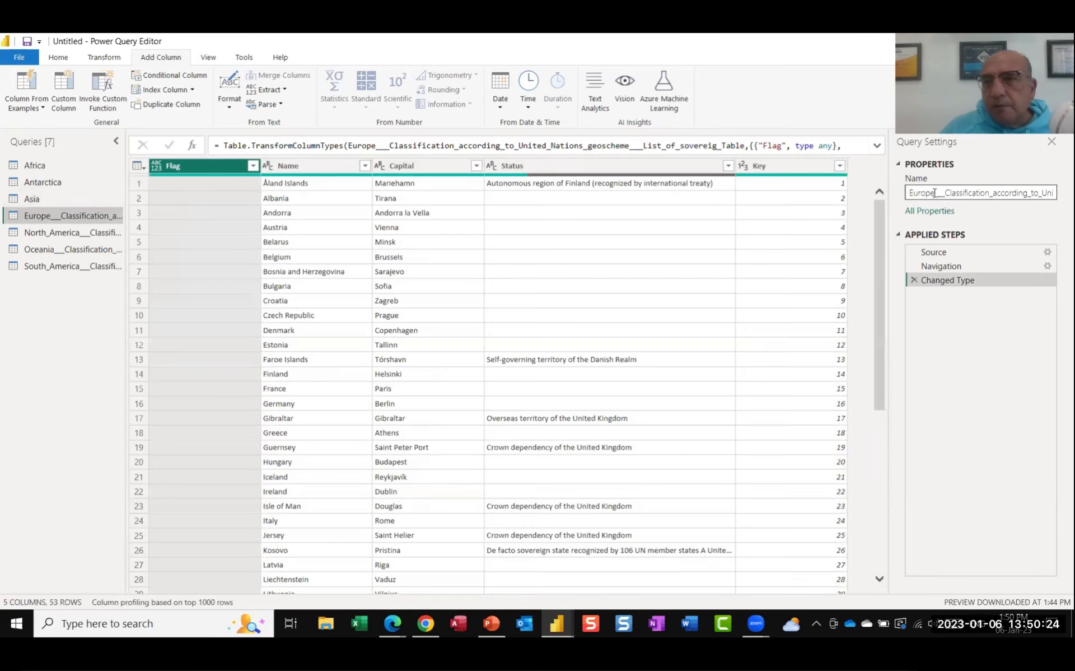
{"action": "left_click_drag", "start_coordinate": [935, 192], "coordinate": [1070, 207]}
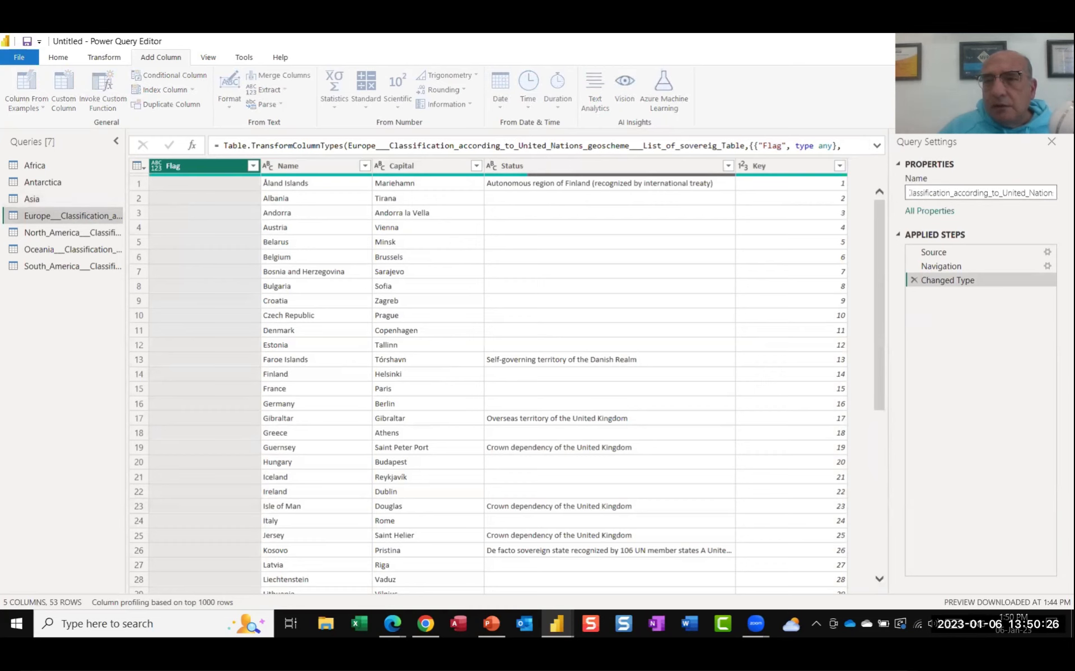
{"action": "key", "text": "BackSpace"}
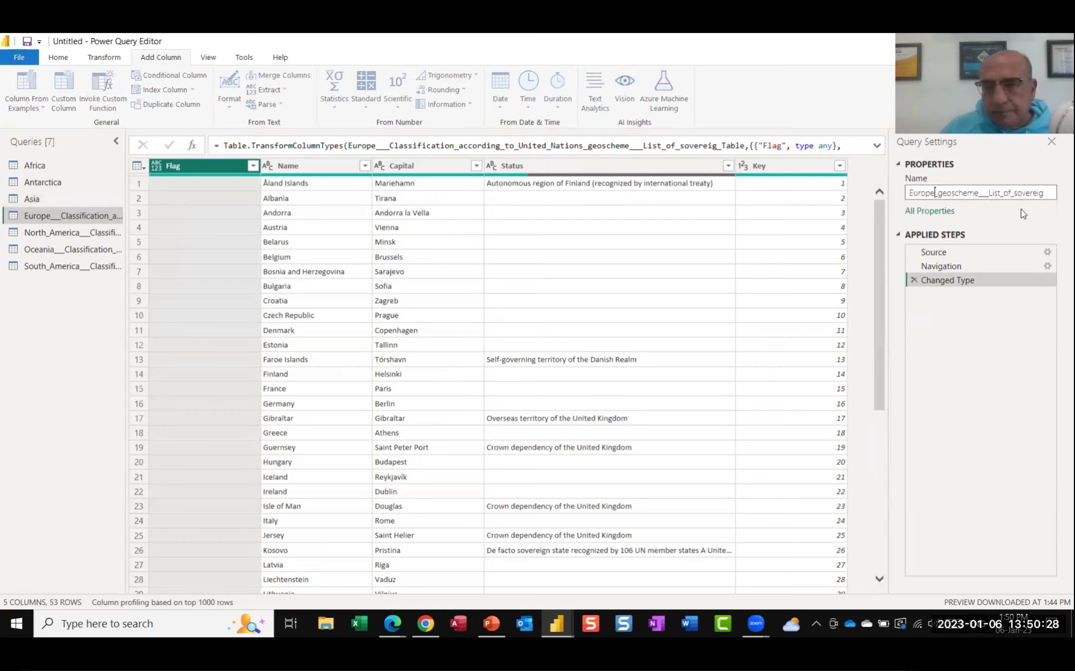
{"action": "key", "text": "Delete"}
{"action": "key", "text": "Delete"}
{"action": "key", "text": "Delete"}
{"action": "key", "text": "Delete"}
{"action": "key", "text": "Delete"}
{"action": "key", "text": "Delete"}
{"action": "key", "text": "Delete"}
{"action": "key", "text": "Delete"}
{"action": "key", "text": "Delete"}
{"action": "key", "text": "Delete"}
{"action": "key", "text": "Delete"}
{"action": "key", "text": "Delete"}
{"action": "key", "text": "Delete"}
{"action": "key", "text": "Delete"}
{"action": "key", "text": "Delete"}
{"action": "key", "text": "Delete"}
{"action": "key", "text": "Delete"}
{"action": "key", "text": "Delete"}
{"action": "key", "text": "Delete"}
{"action": "key", "text": "Delete"}
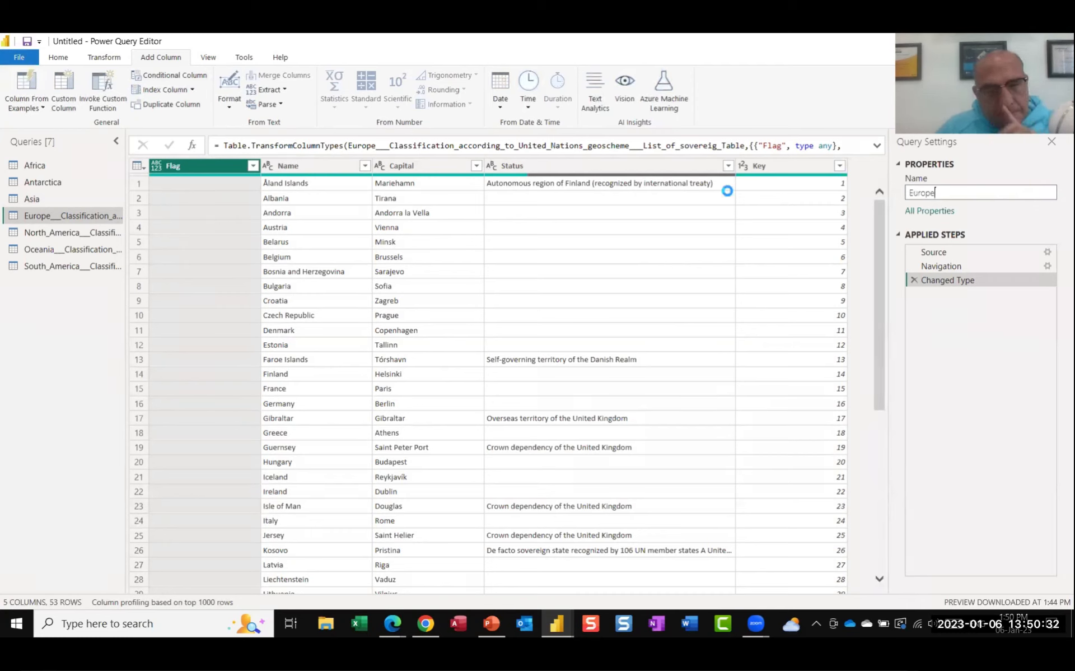
Remove the Flag and Status columns from the Europe query and move the Key column in front of Name.
{"action": "left_click", "coordinate": [540, 170]}
{"action": "right_click", "coordinate": [539, 169]}
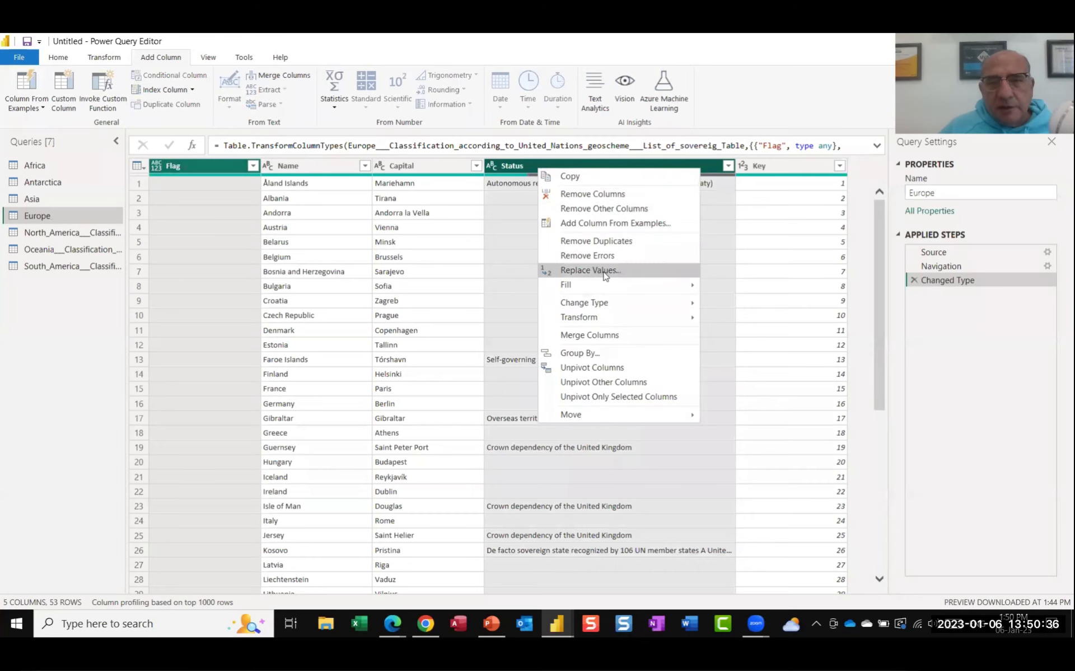
{"action": "left_click", "coordinate": [598, 194]}
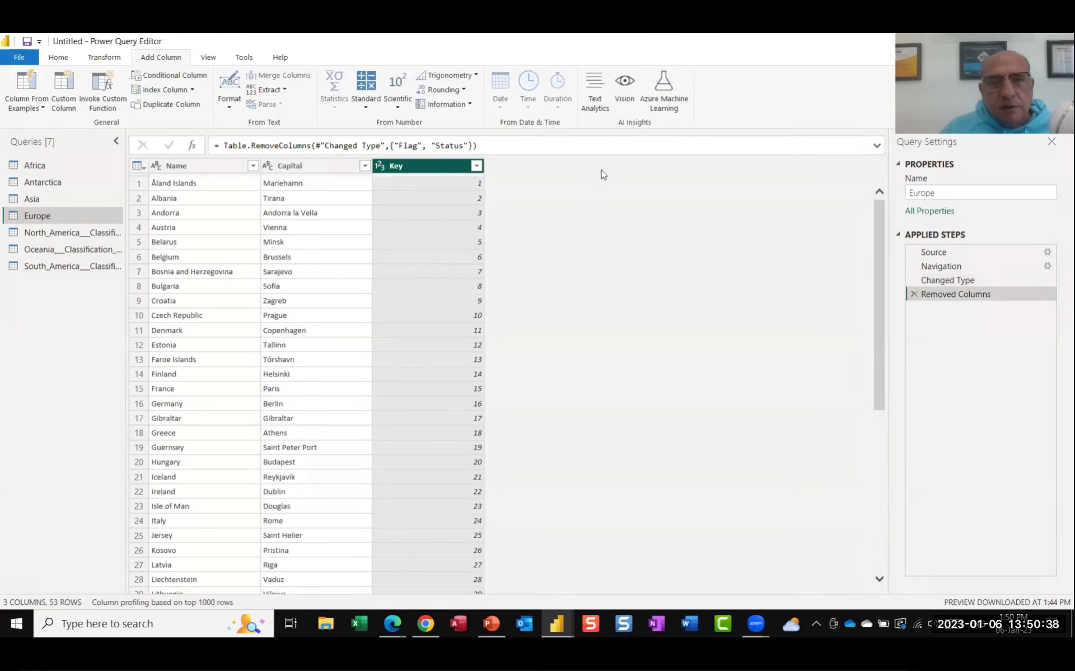
{"action": "left_click_drag", "start_coordinate": [425, 163], "coordinate": [73, 167]}
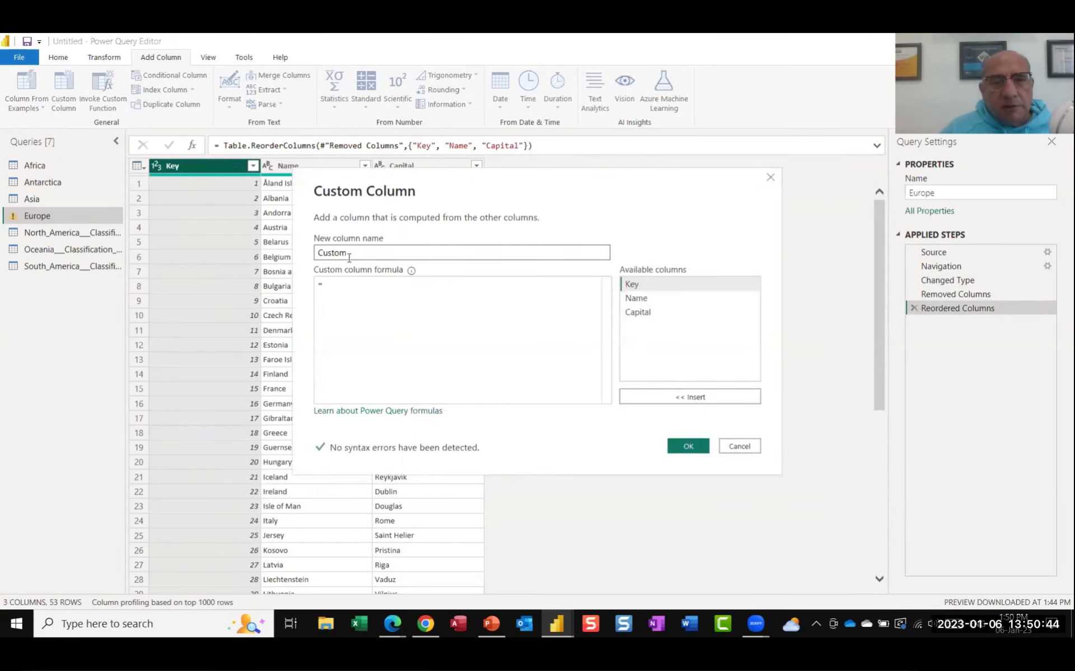
Add a custom column named Continent with the formula "Europe" to the Europe query and set its data type to Text.
{"action": "left_click_drag", "start_coordinate": [350, 252], "coordinate": [269, 242]}
{"action": "type", "text": "C"}
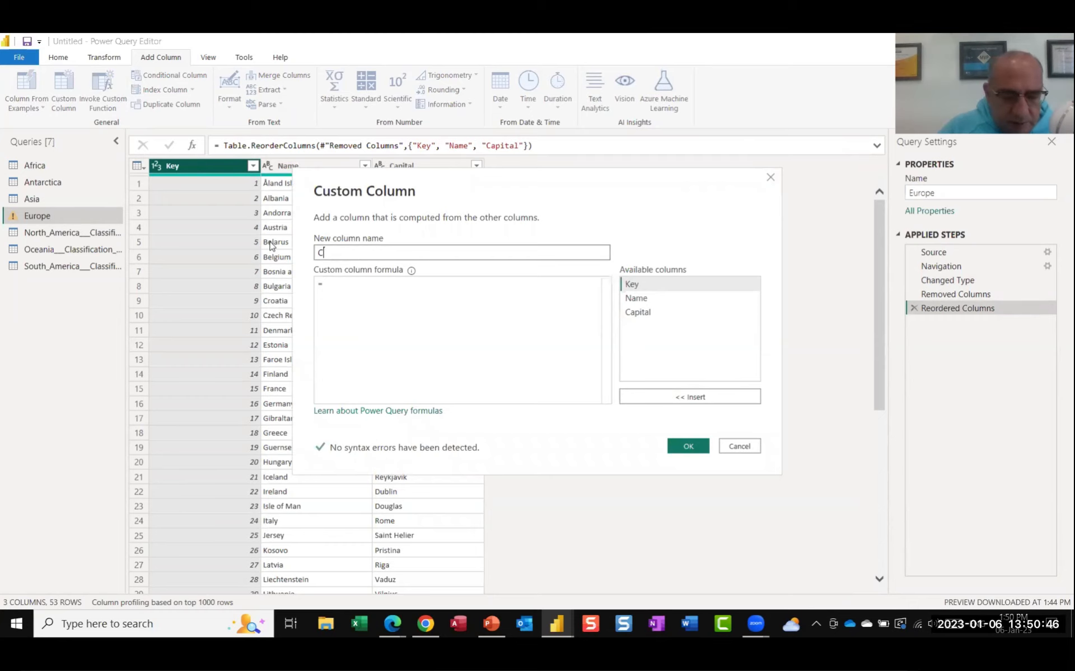
{"action": "type", "text": "ontin"}
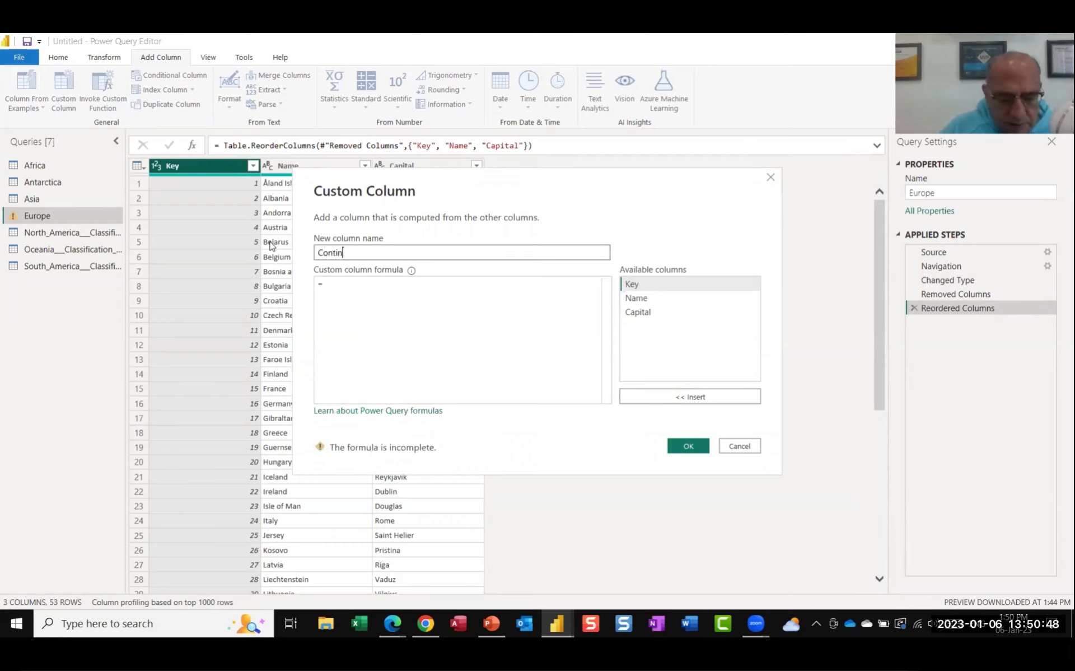
{"action": "type", "text": "ent"}
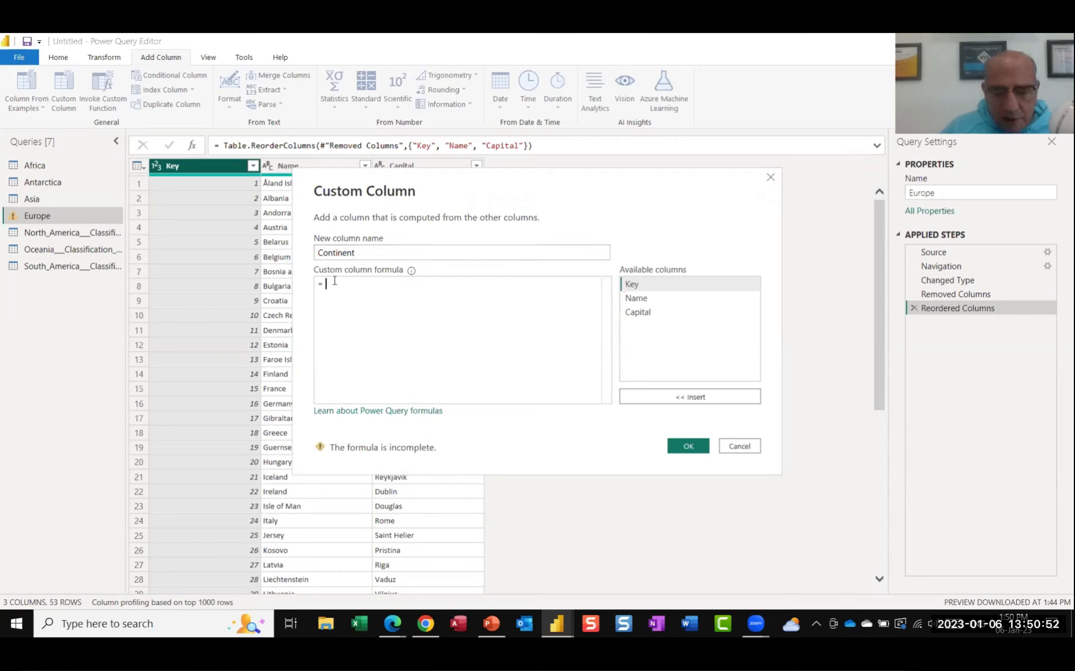
{"action": "type", "text": "\"\""}
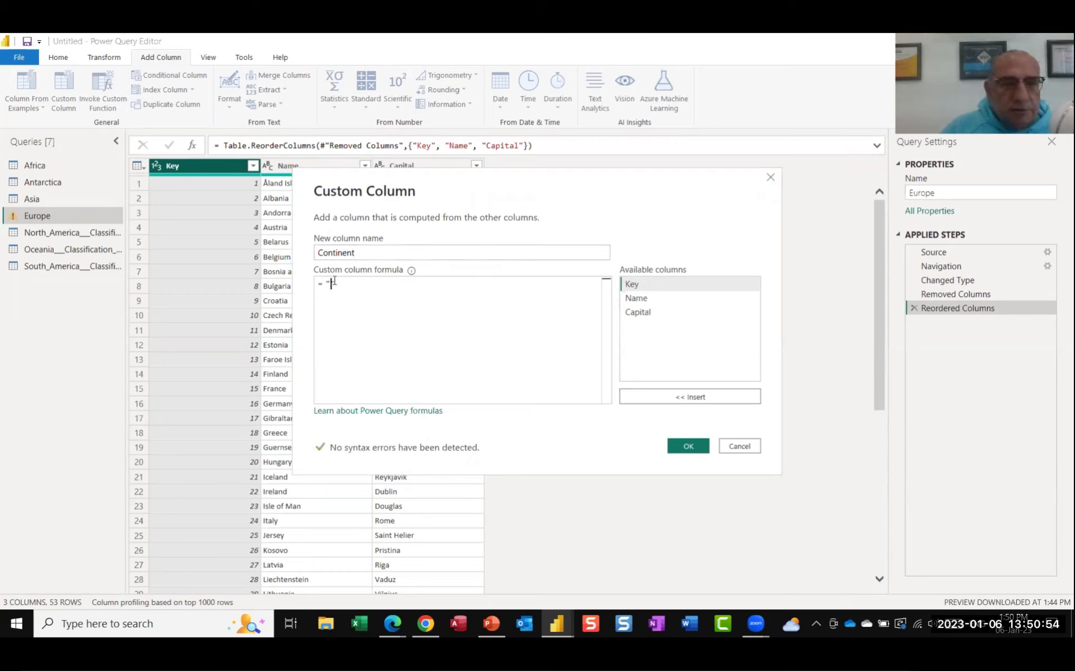
{"action": "type", "text": "Europe"}
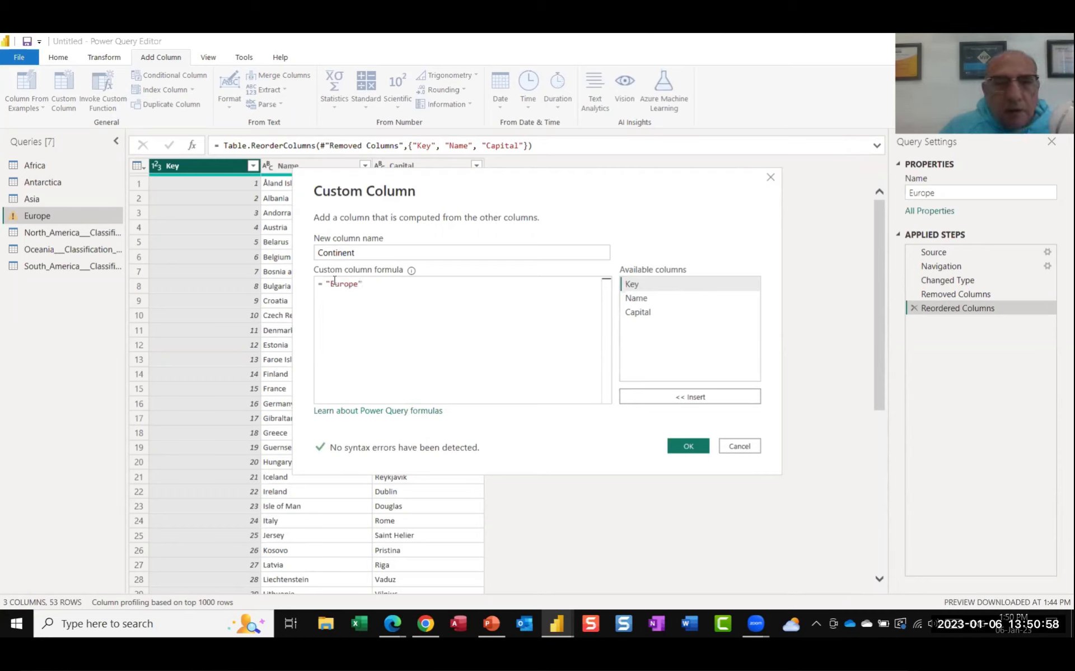
{"action": "left_click", "coordinate": [690, 448]}
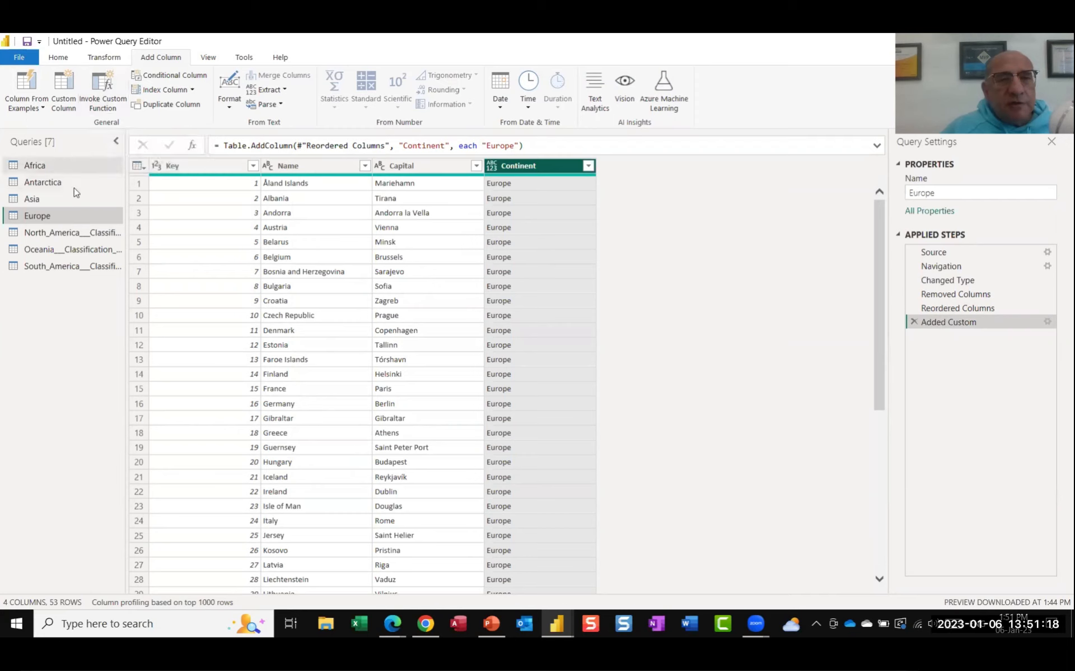
{"action": "left_click", "coordinate": [492, 167]}
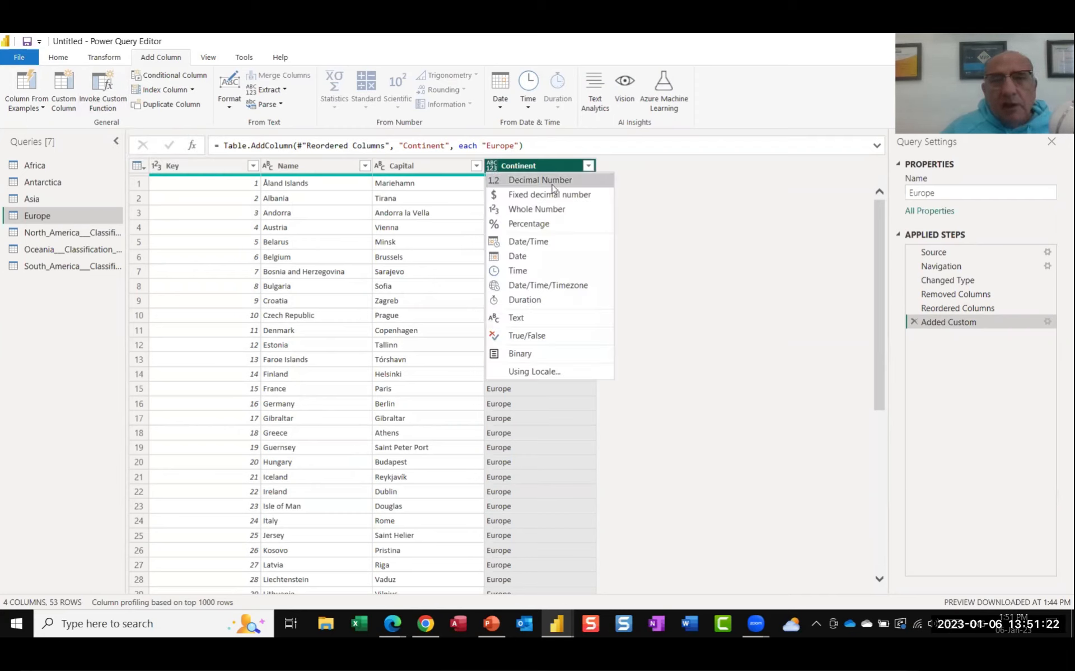
{"action": "left_click", "coordinate": [516, 317]}
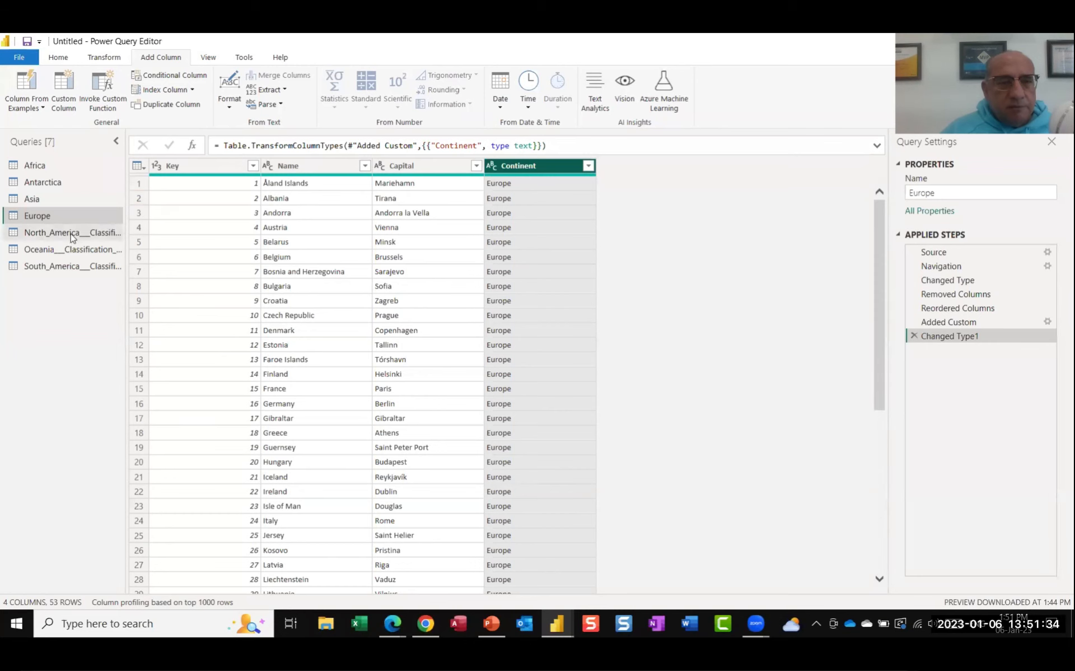
Review the Europe query's M code in the Advanced Editor and close it without changes.
{"action": "left_click", "coordinate": [73, 235]}
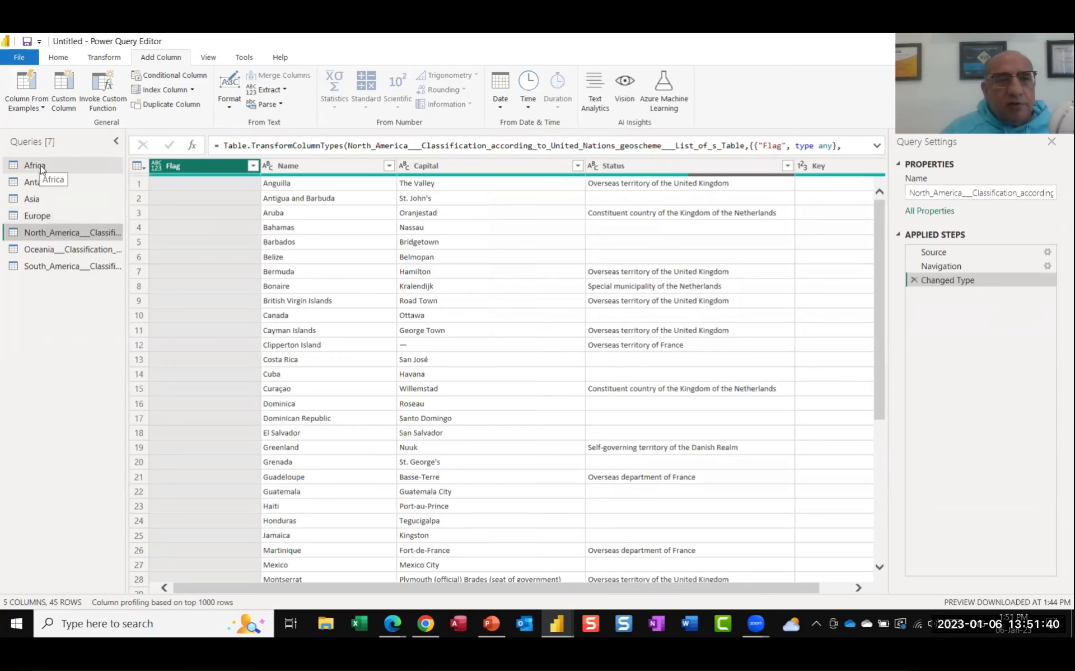
{"action": "left_click", "coordinate": [43, 218]}
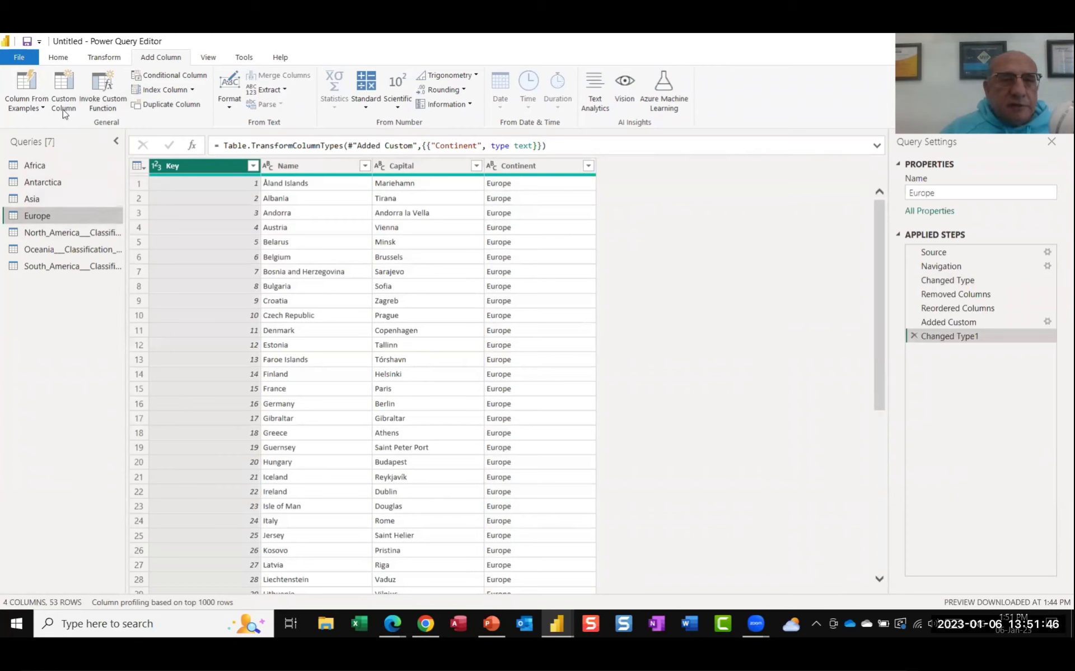
{"action": "left_click", "coordinate": [57, 58]}
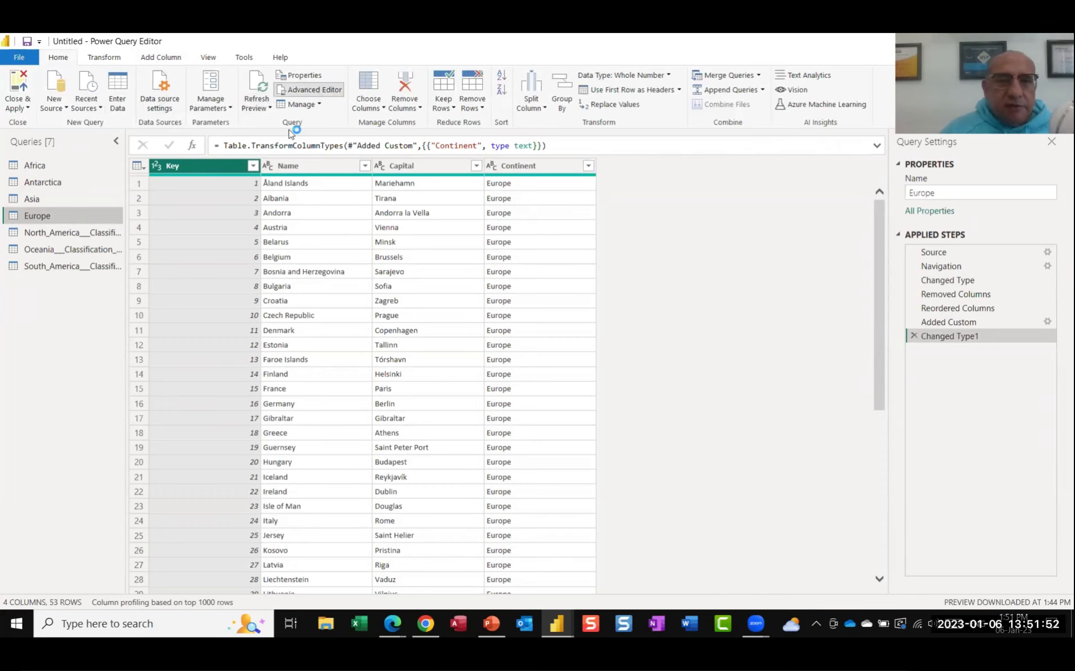
{"action": "left_click", "coordinate": [309, 90]}
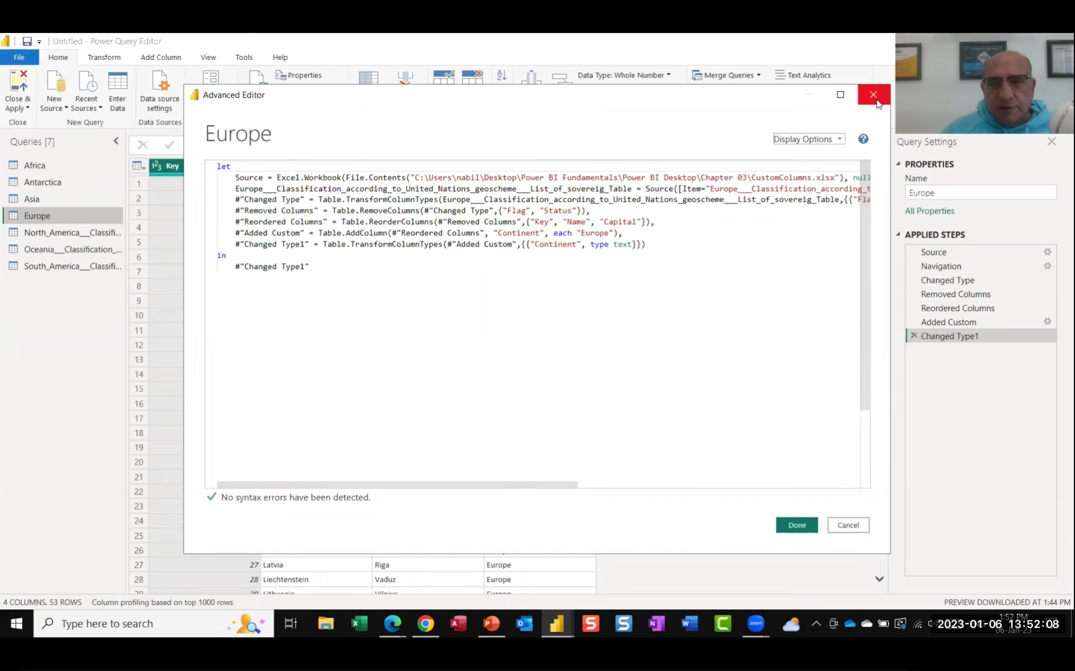
{"action": "left_click", "coordinate": [873, 95]}
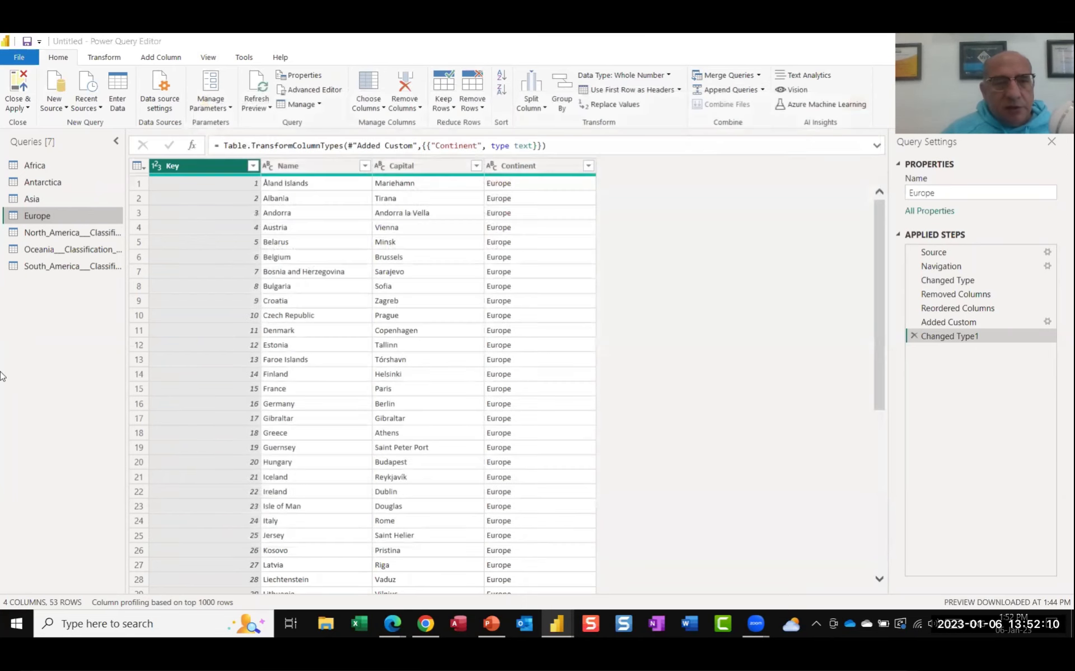
Shorten the name of the North America classification query to North_America.
{"action": "left_click", "coordinate": [47, 234]}
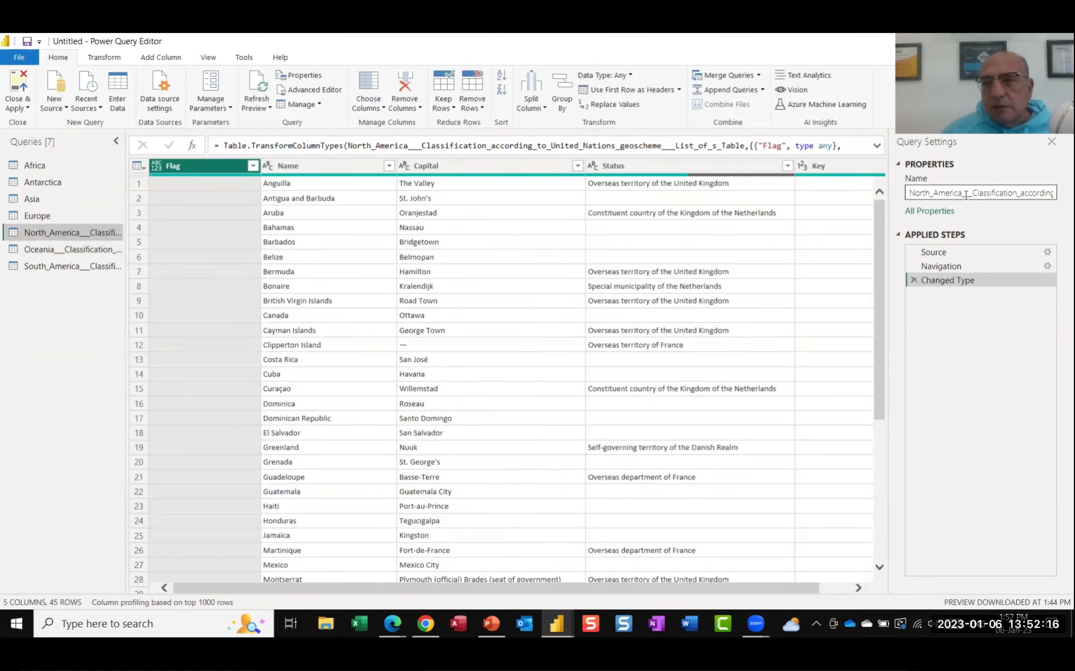
{"action": "left_click_drag", "start_coordinate": [962, 191], "coordinate": [1067, 197]}
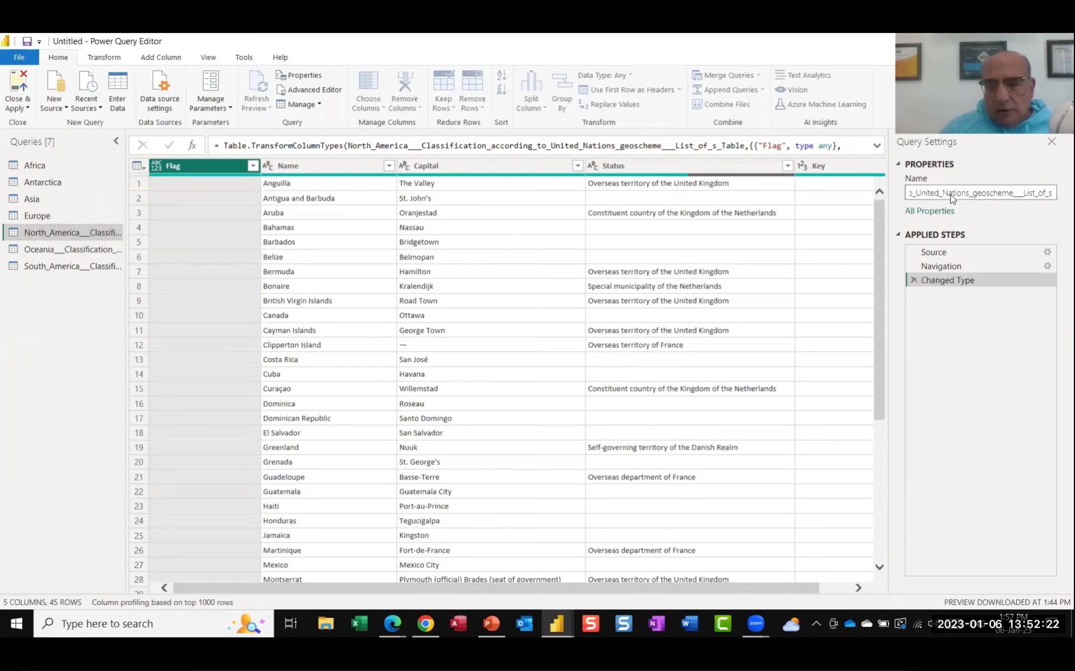
{"action": "type", "text": "s"}
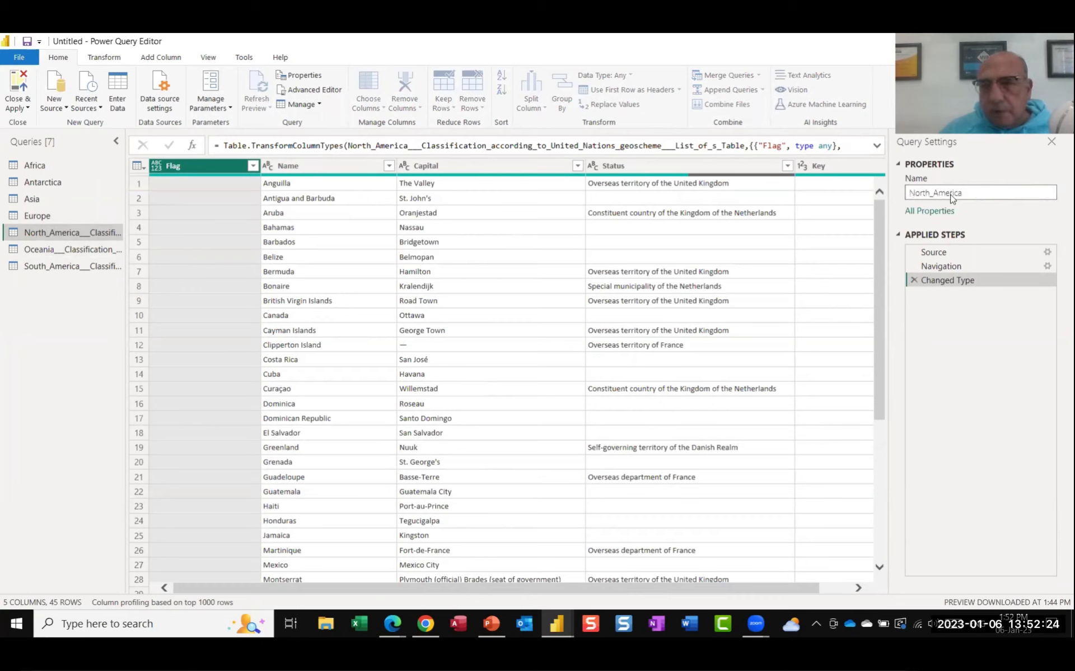
{"action": "key", "text": "Return"}
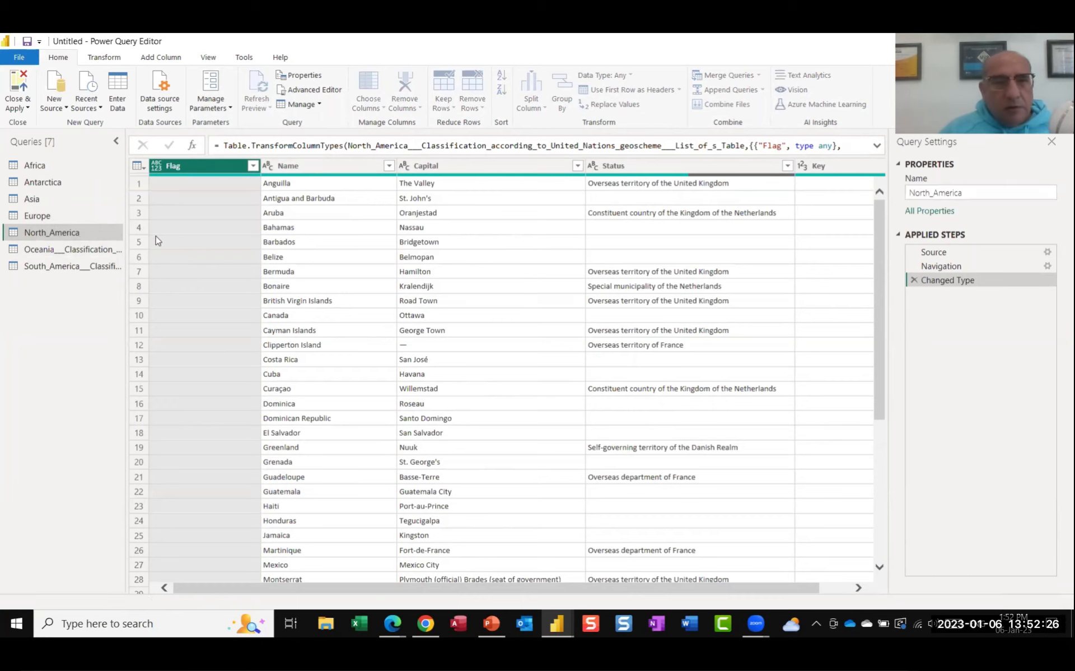
Remove the Flag and Status columns from the North_America query and move the Key column in front of Name.
{"action": "left_click", "coordinate": [664, 171]}
{"action": "right_click", "coordinate": [662, 170]}
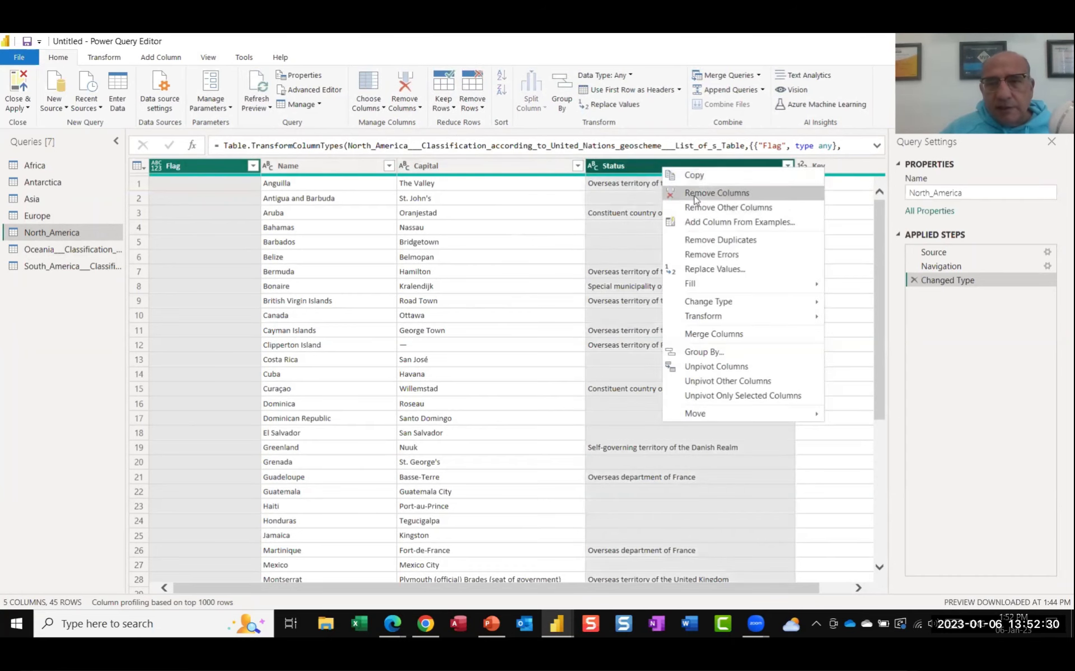
{"action": "left_click", "coordinate": [694, 194]}
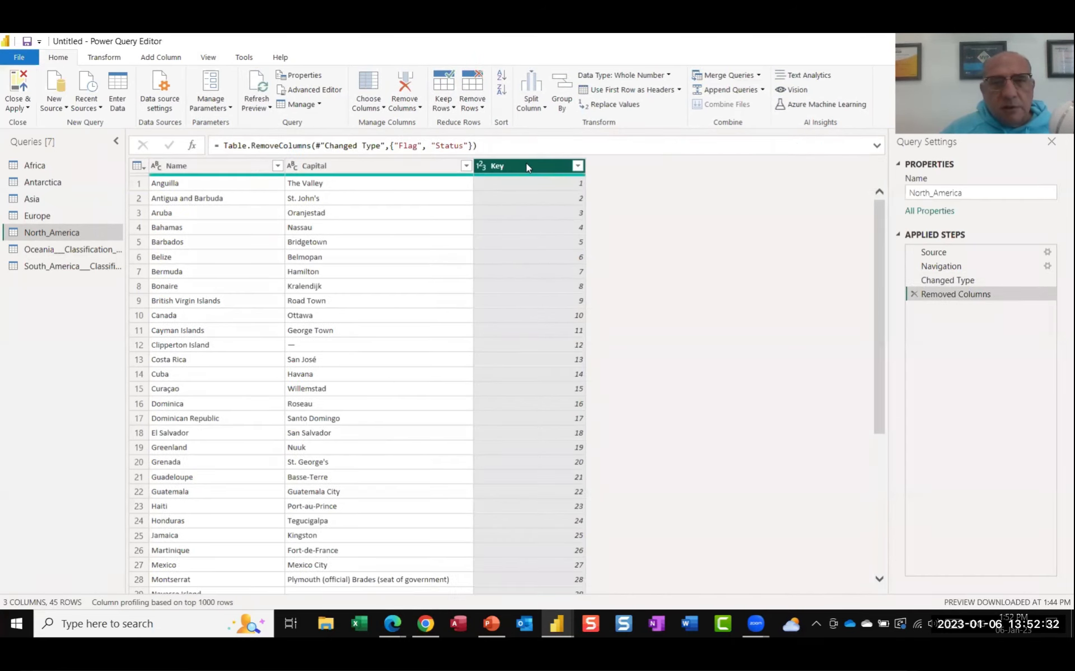
{"action": "left_click_drag", "start_coordinate": [526, 164], "coordinate": [197, 166]}
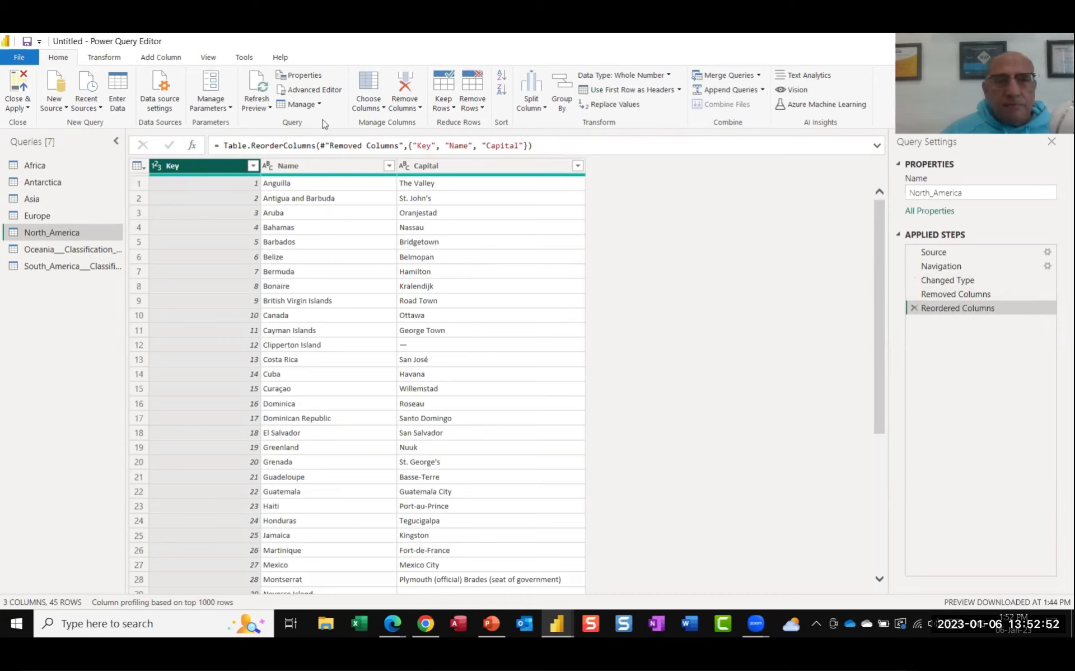
Add a custom column named Continent with the formula "North America" to the North_America query and set its data type to Text.
{"action": "left_click", "coordinate": [144, 59]}
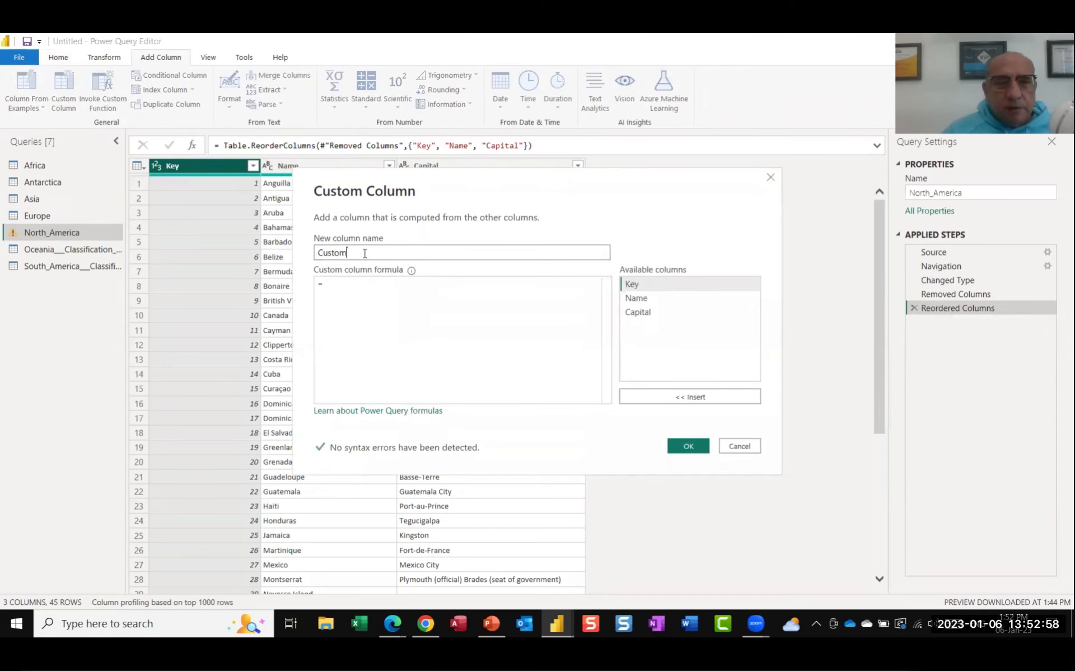
{"action": "type", "text": "Continent"}
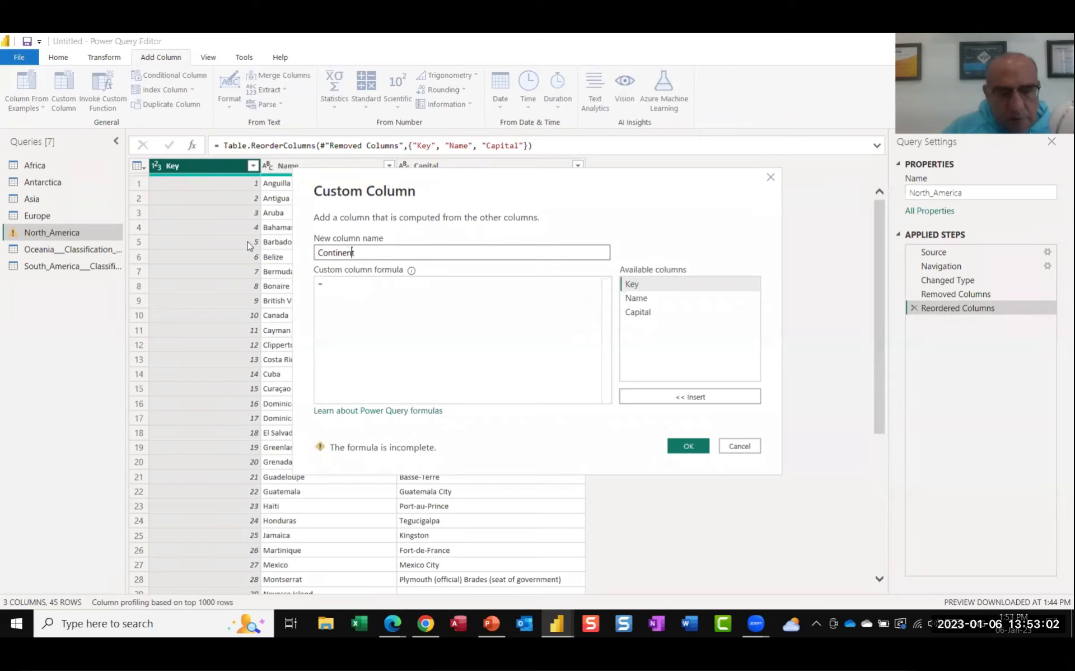
{"action": "left_click", "coordinate": [327, 287]}
{"action": "type", "text": "\""}
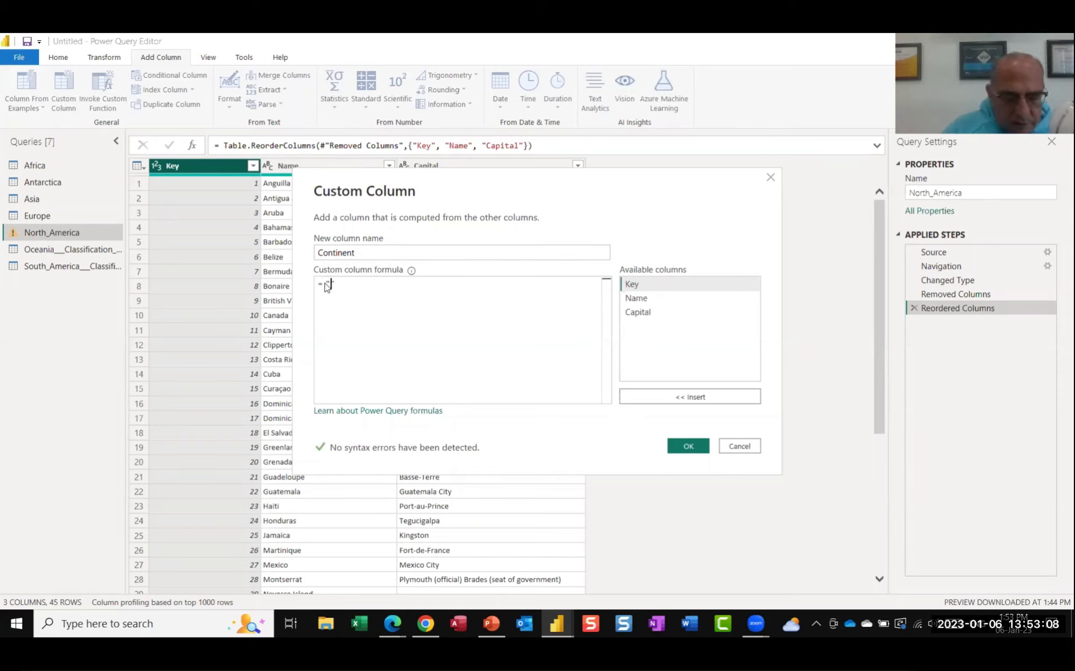
{"action": "type", "text": "North"}
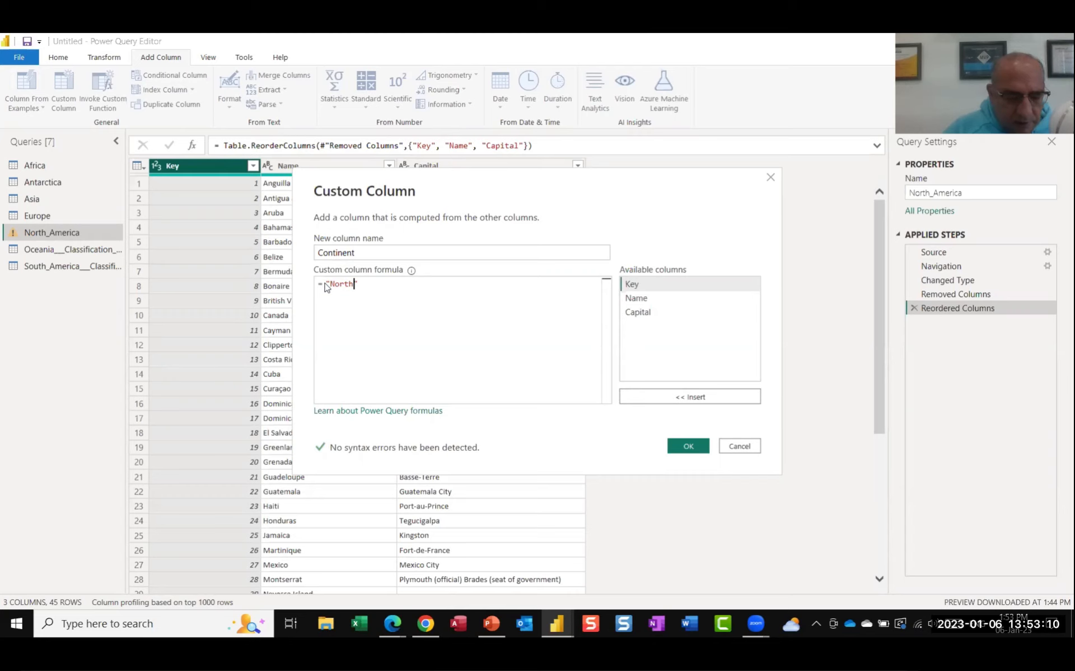
{"action": "type", "text": " Ameri"}
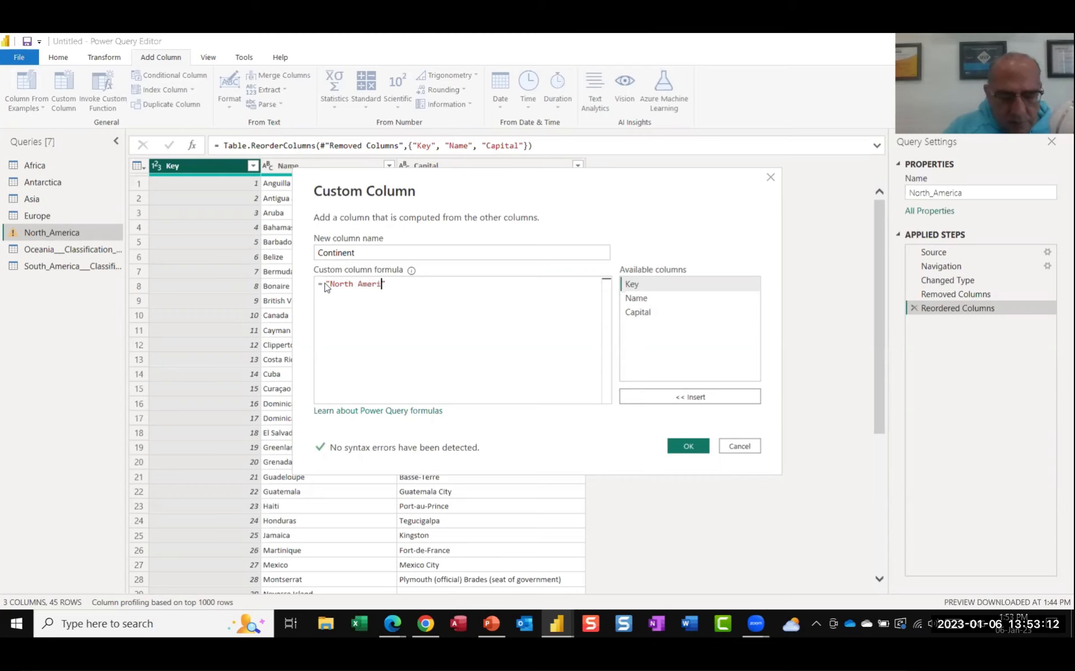
{"action": "type", "text": "ca"}
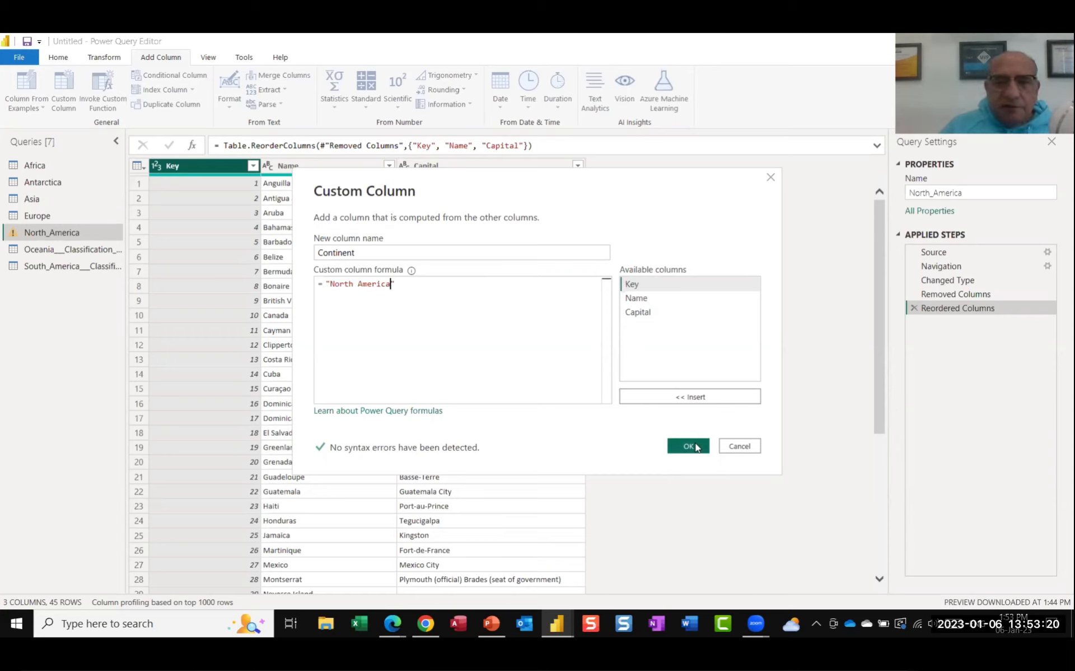
{"action": "left_click", "coordinate": [696, 446]}
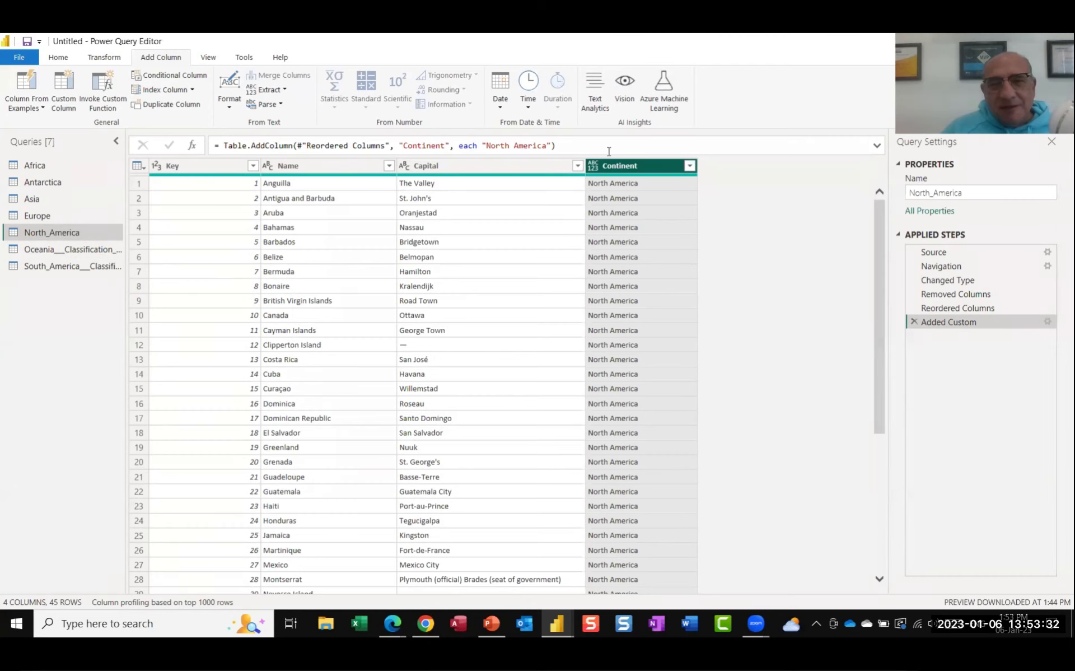
{"action": "left_click", "coordinate": [593, 168]}
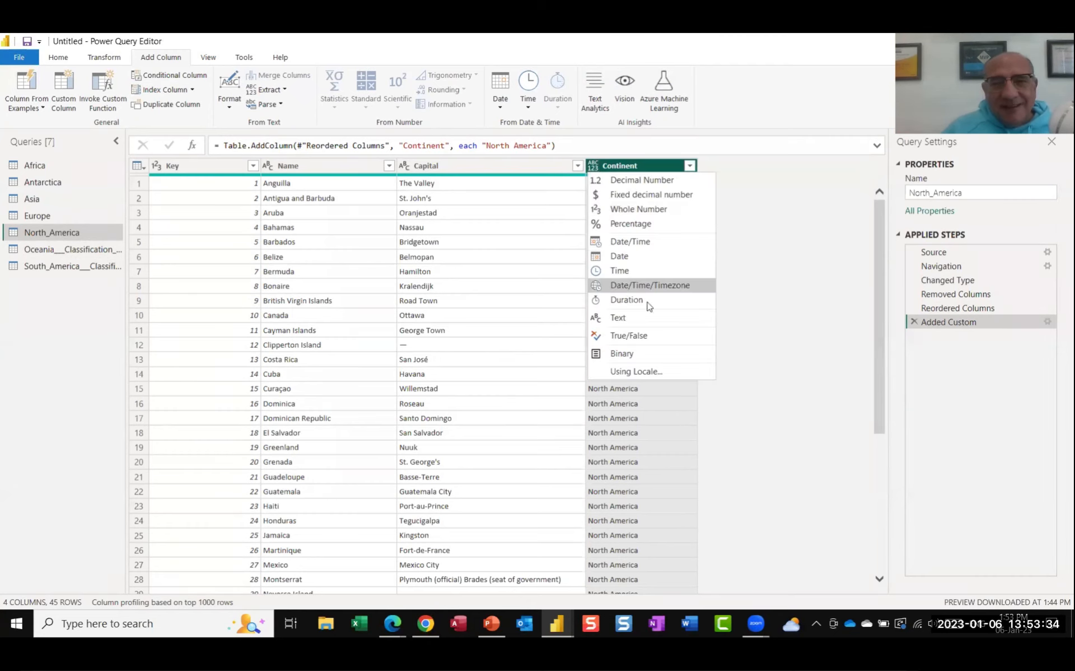
{"action": "left_click", "coordinate": [621, 318]}
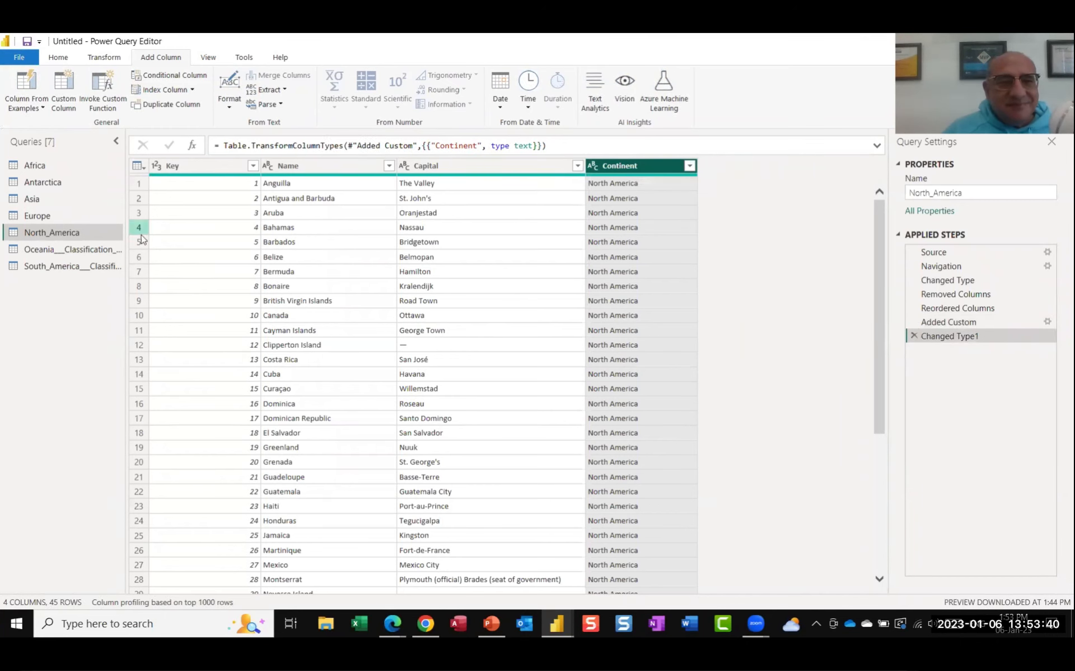
Shorten the name of the Oceania classification query to Oceania.
{"action": "left_click", "coordinate": [66, 253]}
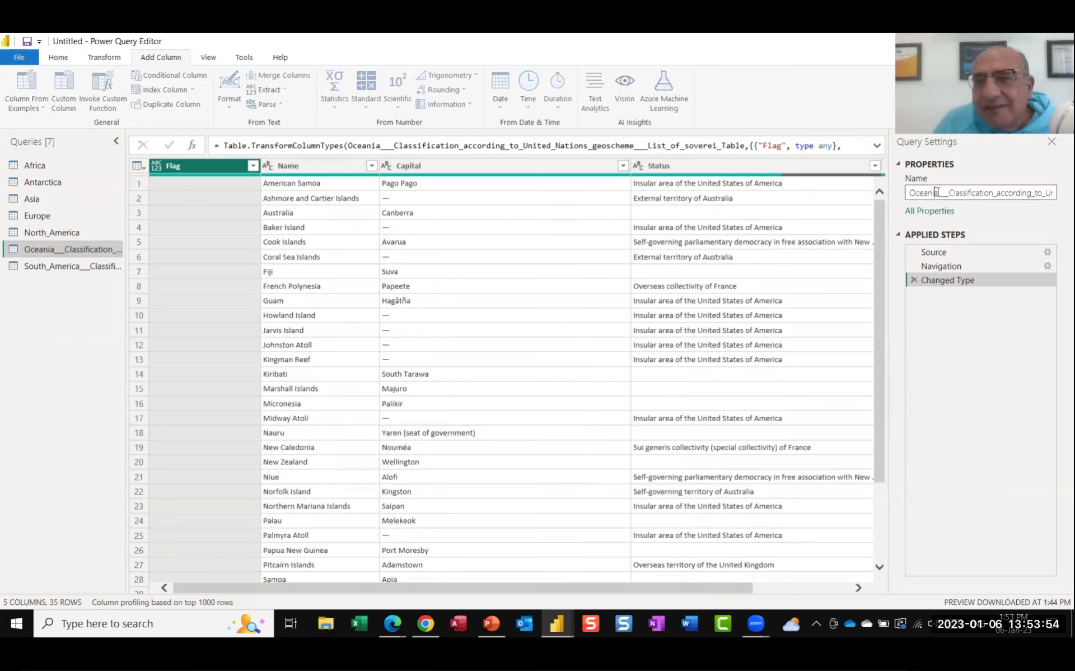
{"action": "left_click_drag", "start_coordinate": [940, 192], "coordinate": [1052, 209]}
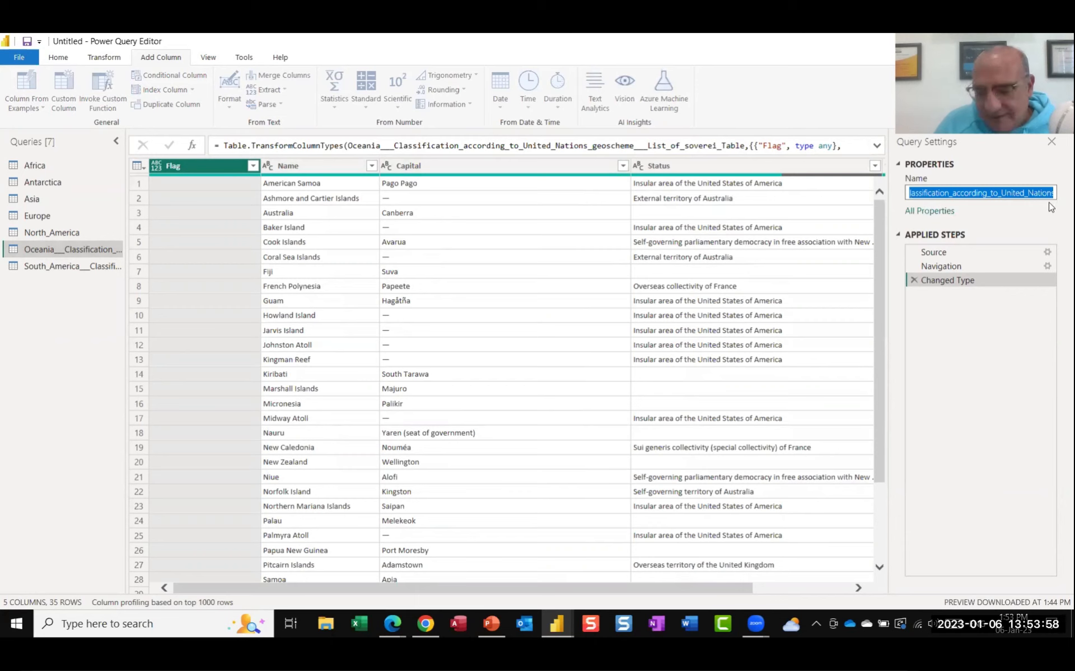
{"action": "key", "text": "Delete"}
{"action": "key", "text": "Delete"}
{"action": "key", "text": "Delete"}
{"action": "key", "text": "Delete"}
{"action": "key", "text": "Delete"}
{"action": "key", "text": "Delete"}
{"action": "key", "text": "Delete"}
{"action": "key", "text": "Delete"}
{"action": "key", "text": "Delete"}
{"action": "key", "text": "Delete"}
{"action": "key", "text": "Delete"}
{"action": "key", "text": "Delete"}
{"action": "key", "text": "Delete"}
{"action": "key", "text": "Delete"}
{"action": "key", "text": "Delete"}
{"action": "key", "text": "Delete"}
{"action": "key", "text": "Delete"}
{"action": "key", "text": "Delete"}
{"action": "key", "text": "Delete"}
{"action": "key", "text": "Delete"}
{"action": "key", "text": "Delete"}
{"action": "key", "text": "Delete"}
{"action": "key", "text": "Delete"}
{"action": "key", "text": "Delete"}
{"action": "key", "text": "Delete"}
{"action": "key", "text": "Delete"}
{"action": "key", "text": "Delete"}
{"action": "key", "text": "Delete"}
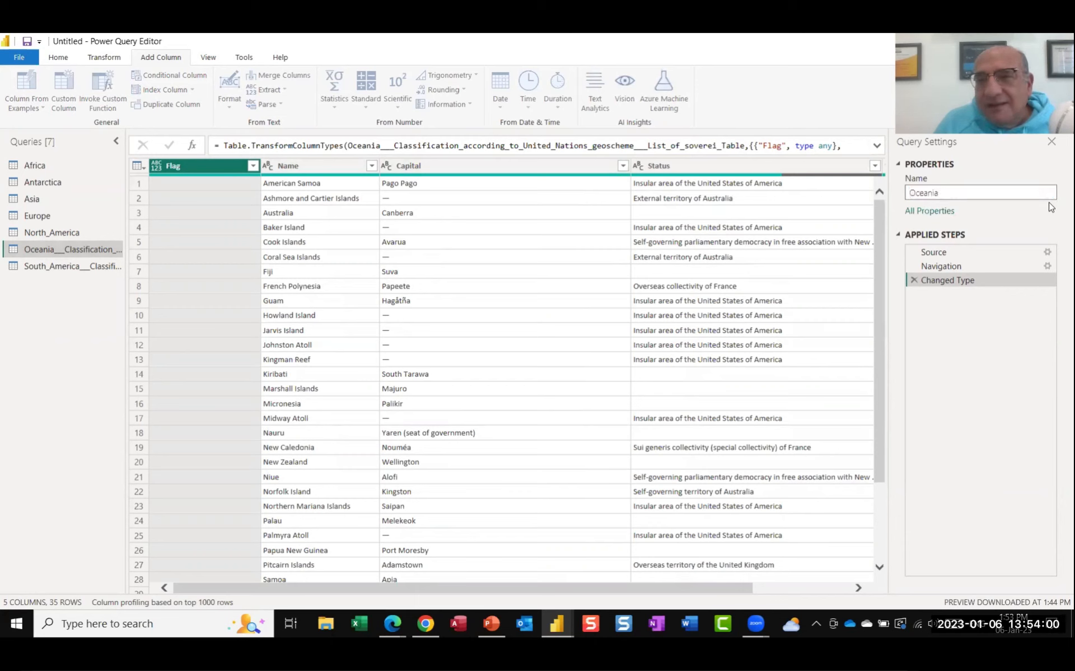
{"action": "key", "text": "Return"}
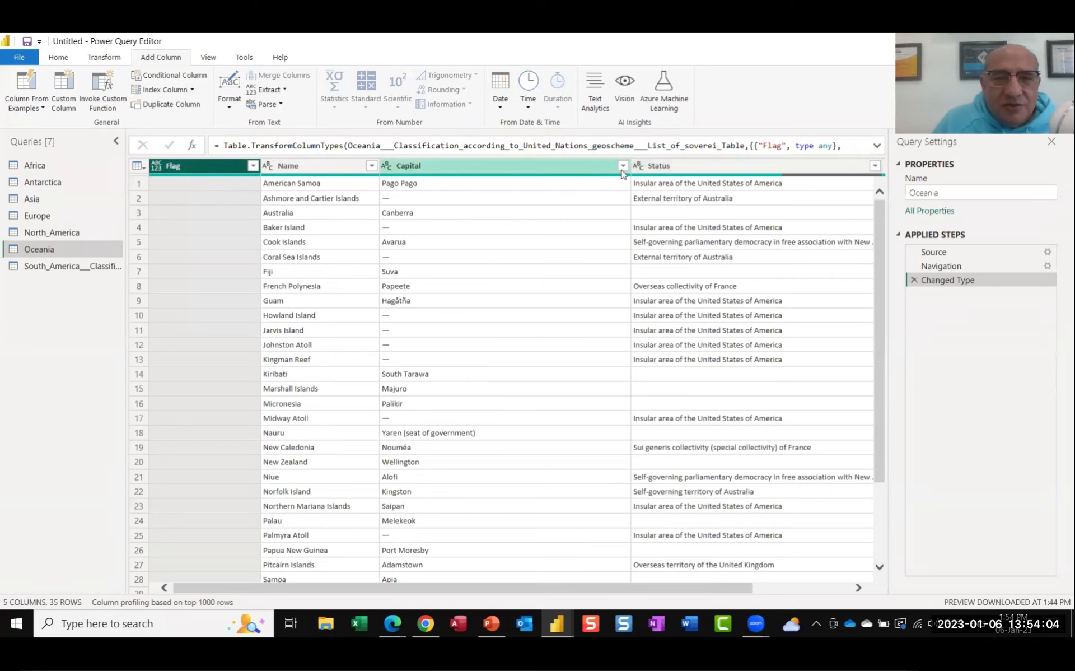
Remove the Flag and Status columns from the Oceania query.
{"action": "left_click", "coordinate": [686, 169], "text": "ctrl"}
{"action": "right_click", "coordinate": [688, 168]}
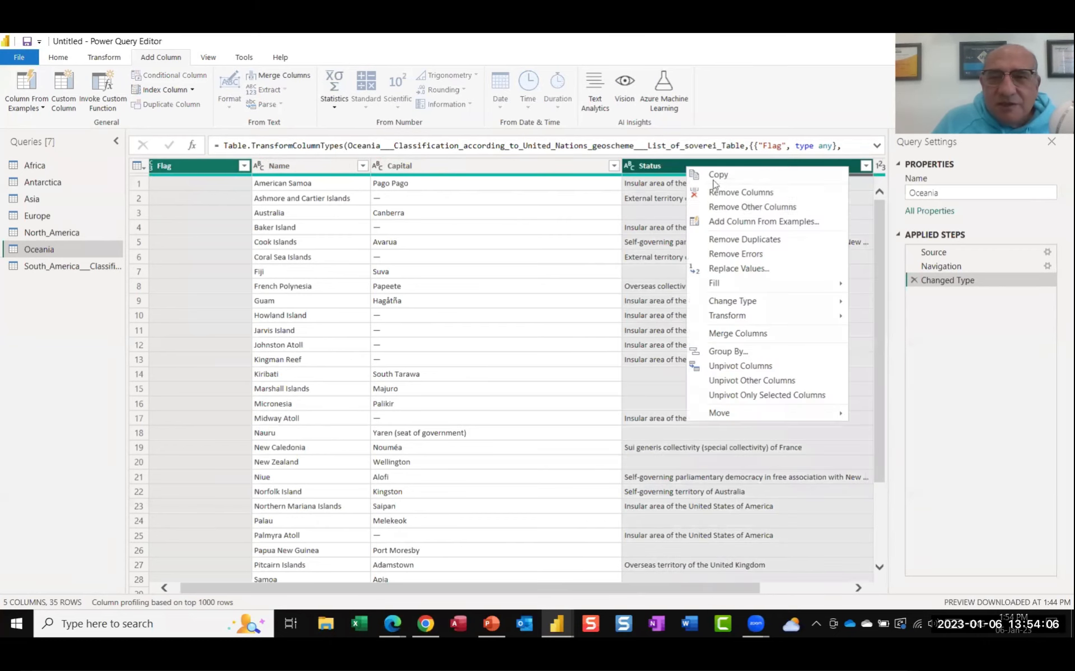
{"action": "left_click", "coordinate": [740, 192]}
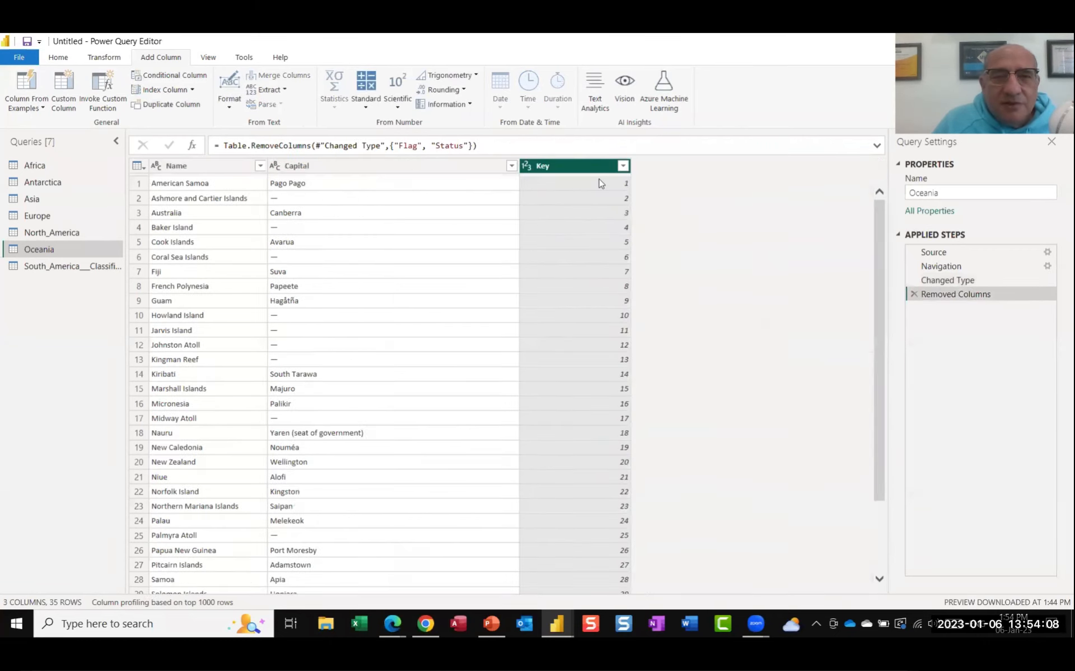
Move the Key column in front of Name in the Oceania query.
{"action": "left_click_drag", "start_coordinate": [604, 171], "coordinate": [159, 168]}
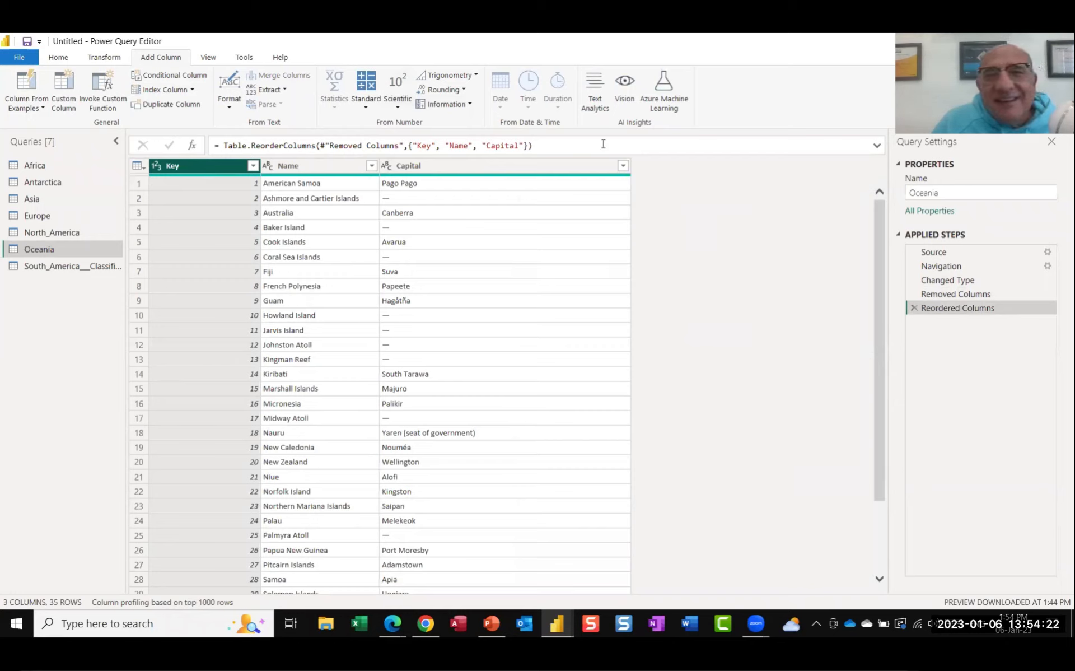
Add a custom column named Continent with the formula "Oceania" to the Oceania query and set its data type to Text.
{"action": "left_click", "coordinate": [78, 105]}
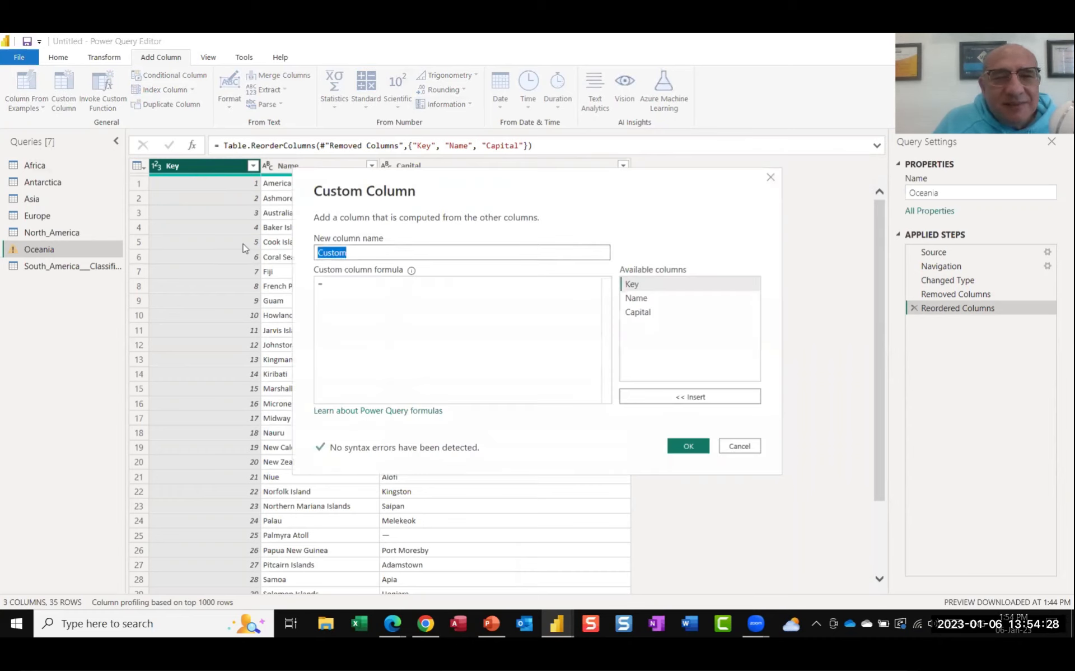
{"action": "type", "text": "Co"}
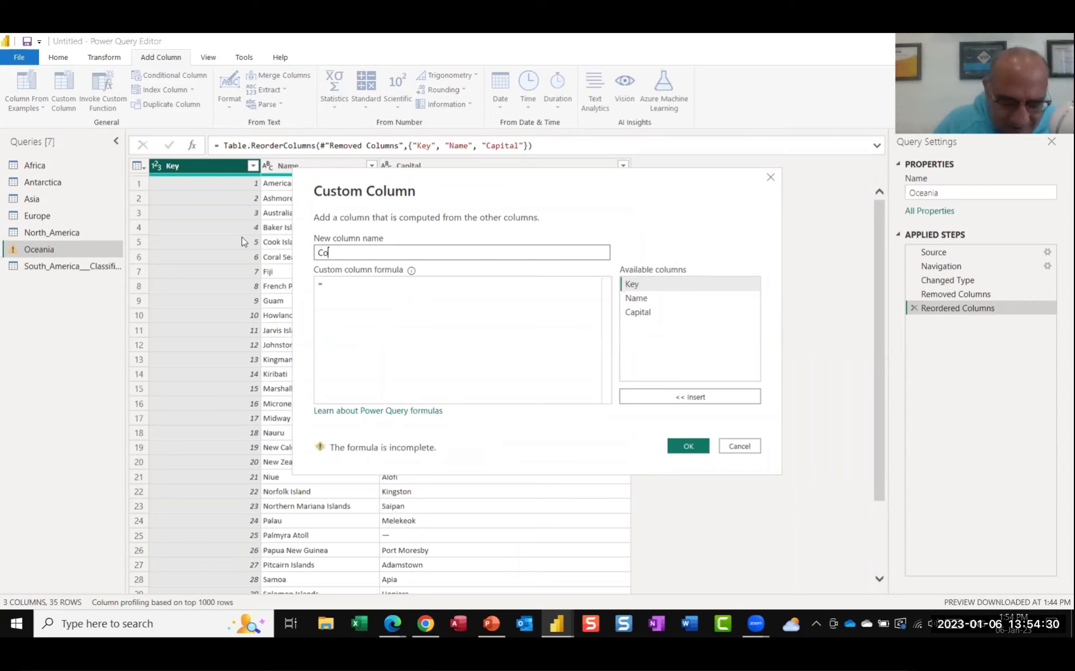
{"action": "type", "text": "ntinent"}
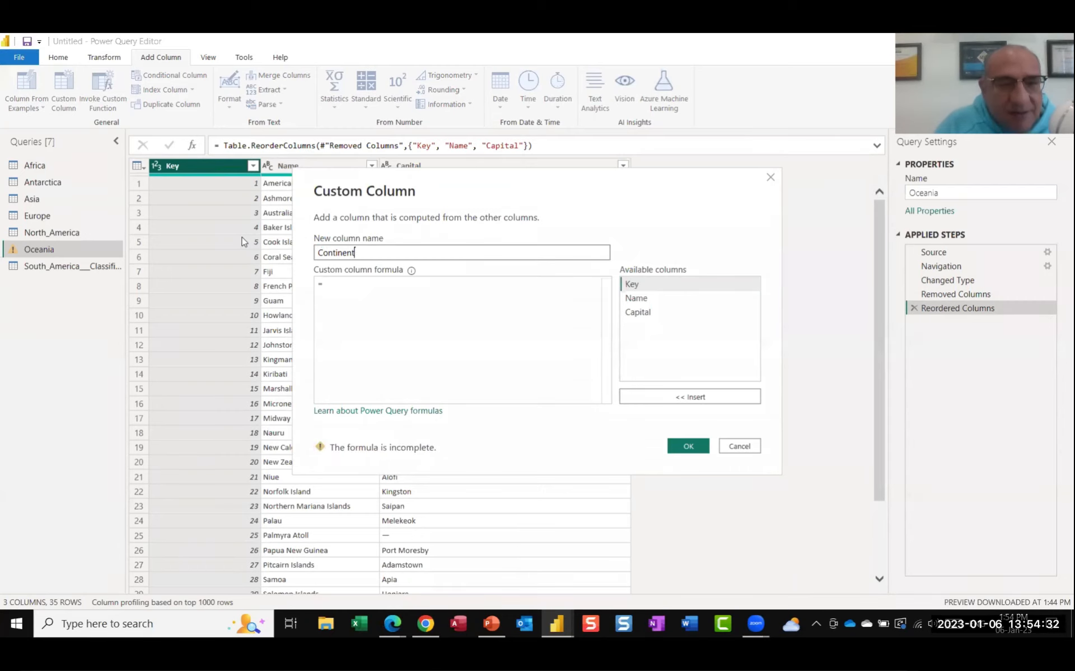
{"action": "left_click", "coordinate": [329, 282]}
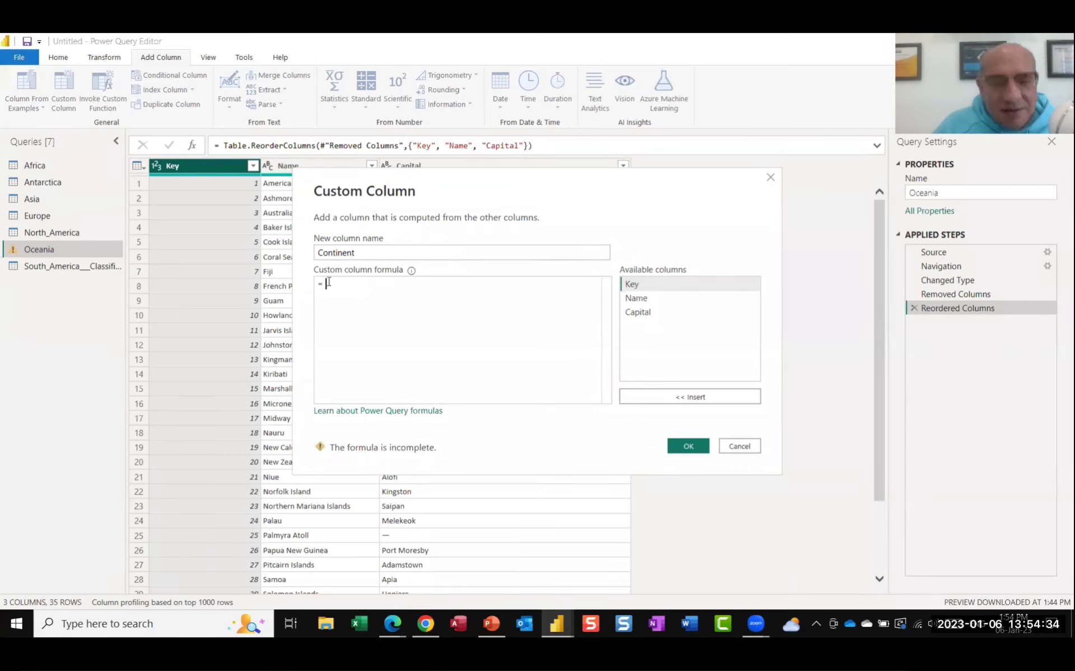
{"action": "type", "text": "\""}
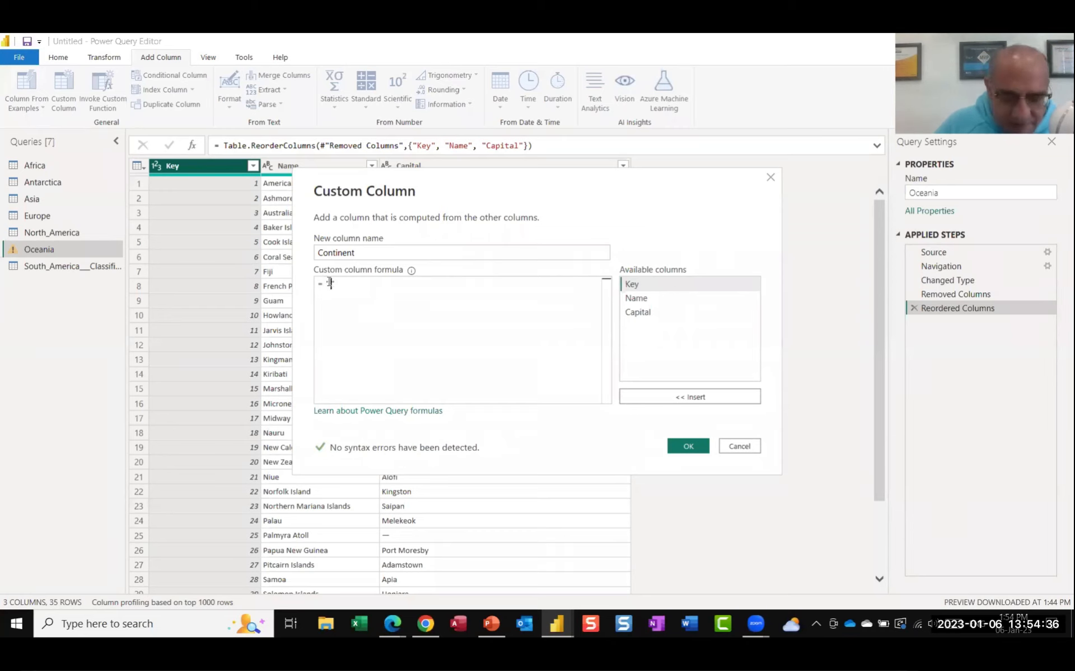
{"action": "type", "text": "Ocea"}
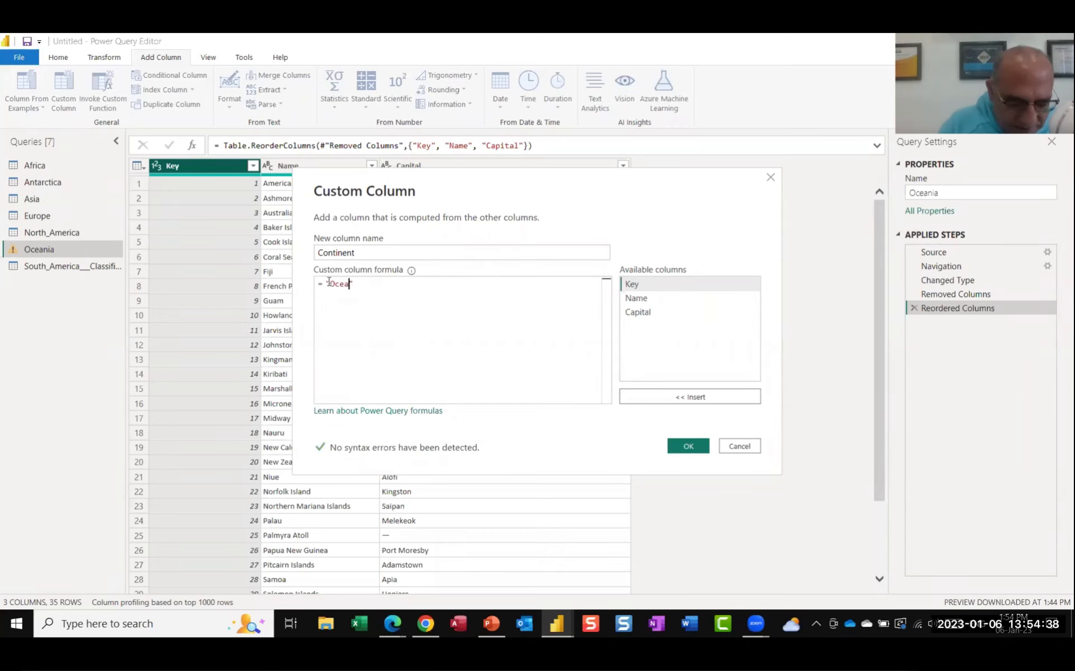
{"action": "type", "text": "n"}
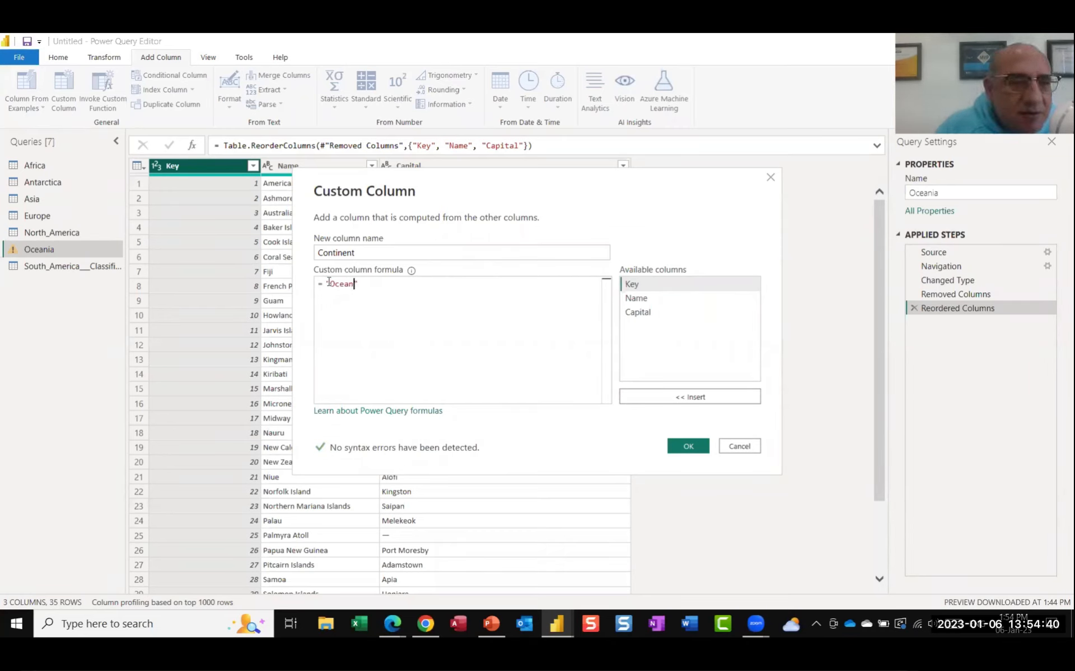
{"action": "type", "text": "ia"}
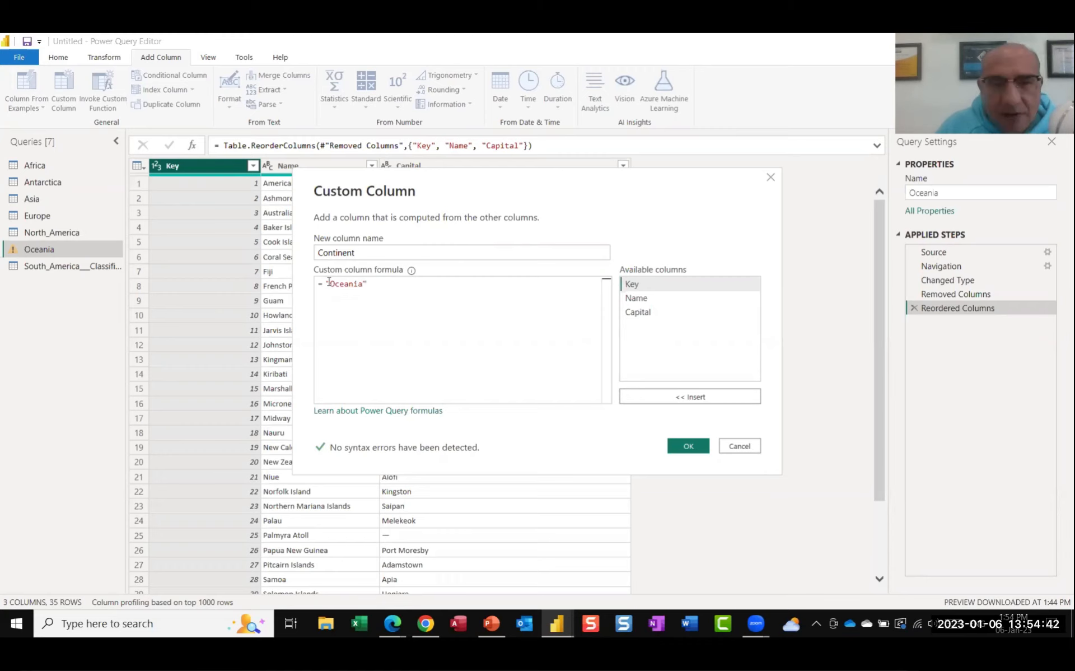
{"action": "left_click", "coordinate": [688, 446]}
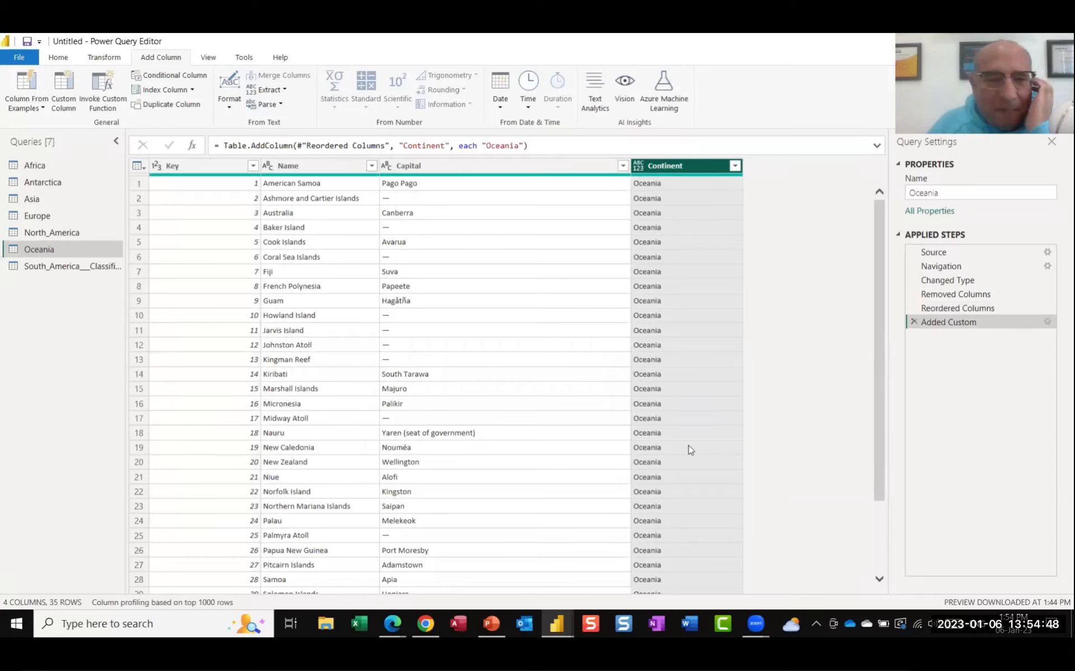
{"action": "left_click", "coordinate": [640, 170]}
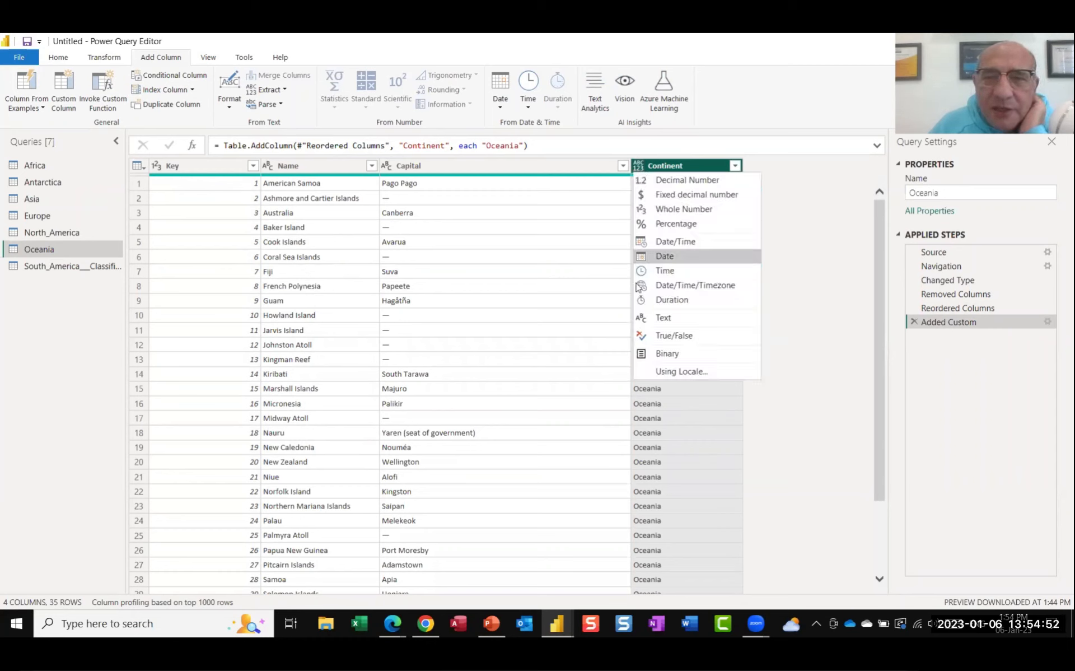
{"action": "left_click", "coordinate": [646, 318]}
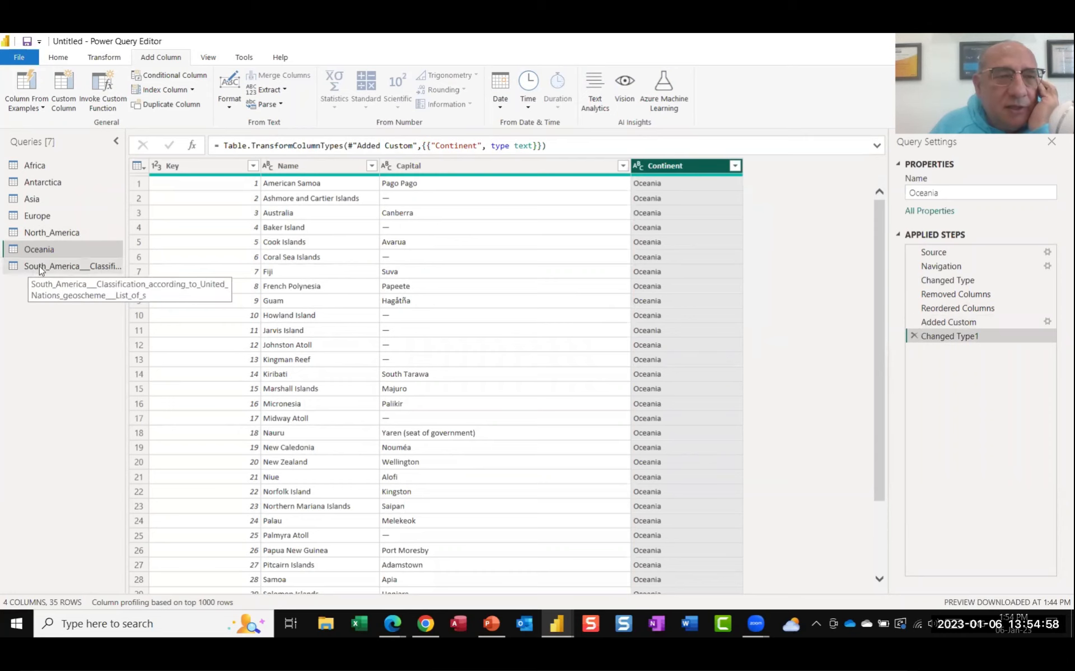
Shorten the name of the South America classification query to South_America.
{"action": "left_click", "coordinate": [105, 269]}
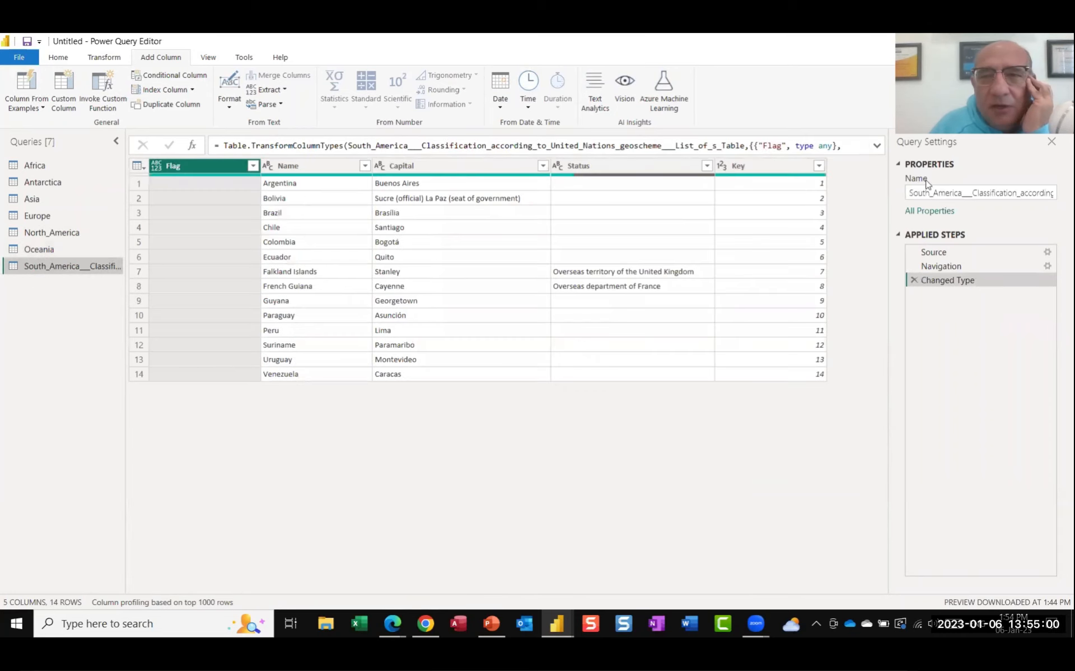
{"action": "left_click_drag", "start_coordinate": [963, 194], "coordinate": [1059, 208]}
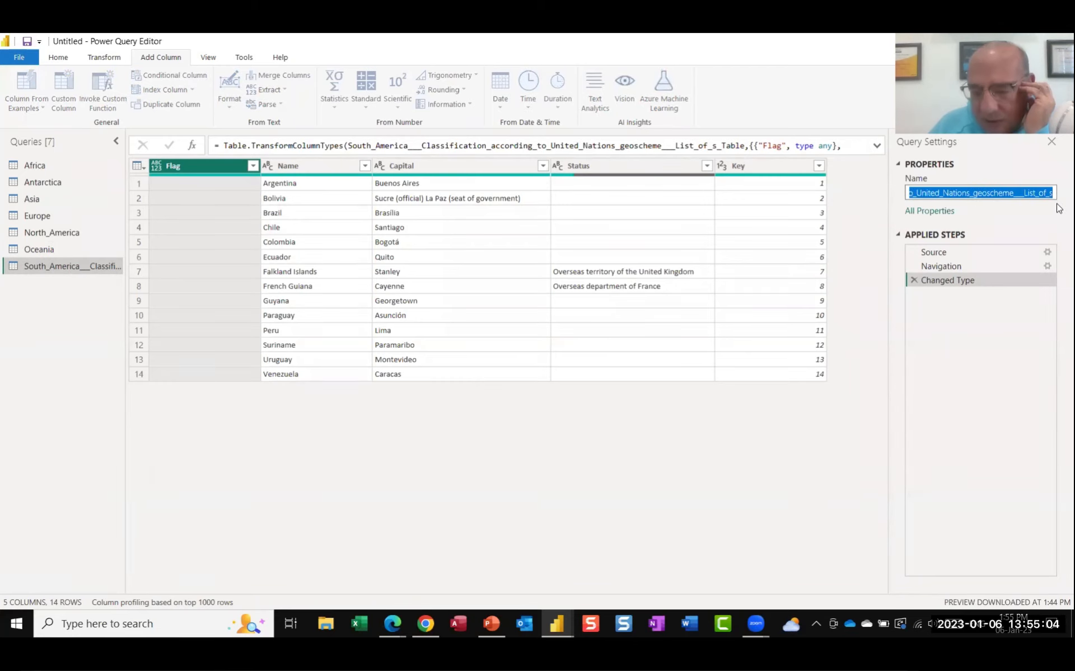
{"action": "type", "text": "South_America"}
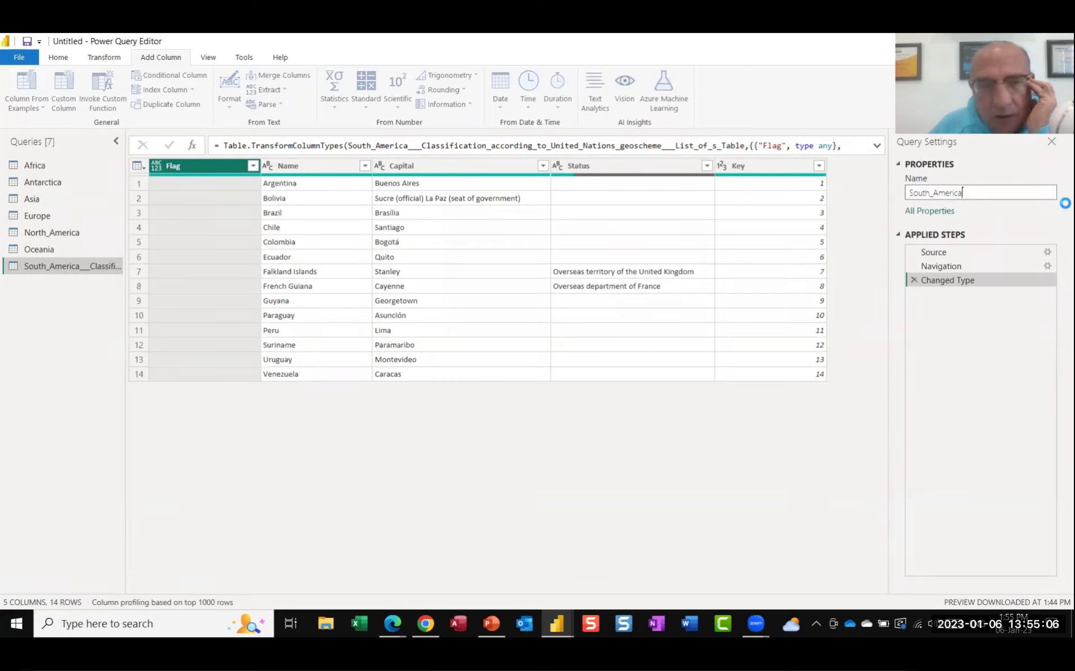
{"action": "key", "text": "Return"}
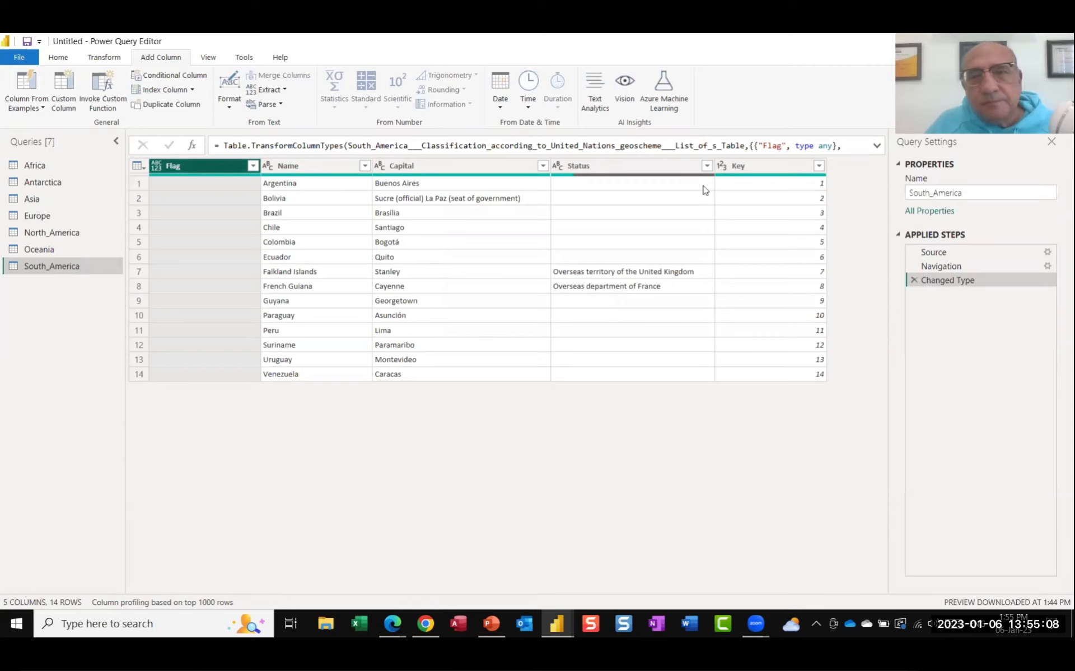
Remove the Flag and Status columns from the South_America query and move the Key column in front of Name.
{"action": "left_click", "coordinate": [649, 175], "text": "ctrl"}
{"action": "right_click", "coordinate": [648, 174]}
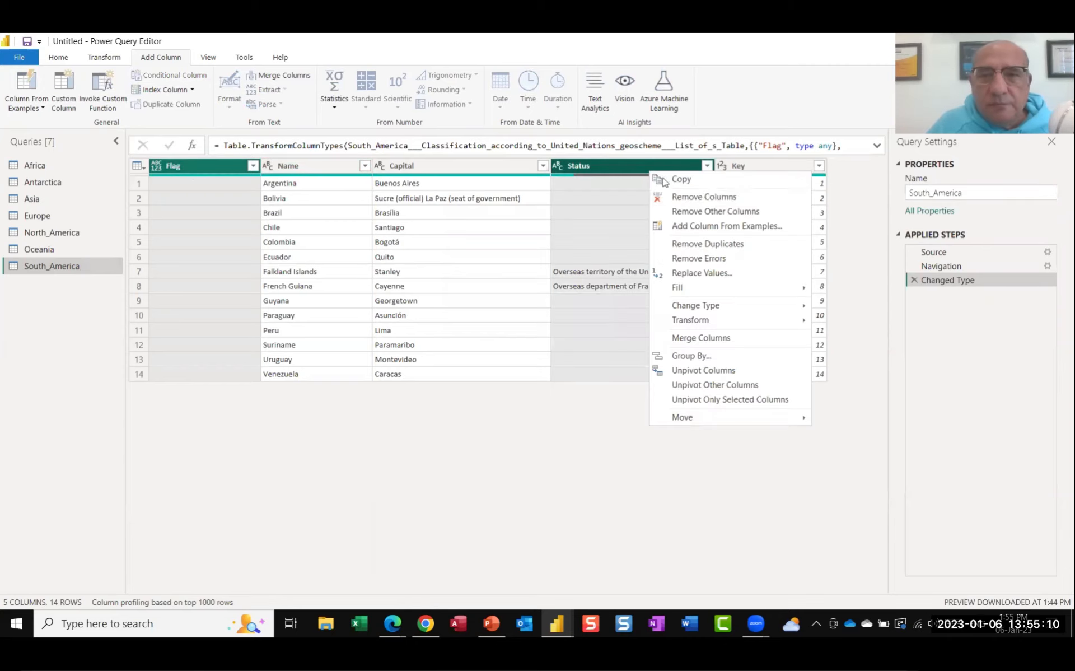
{"action": "left_click", "coordinate": [690, 196]}
{"action": "left_click_drag", "start_coordinate": [500, 169], "coordinate": [168, 169]}
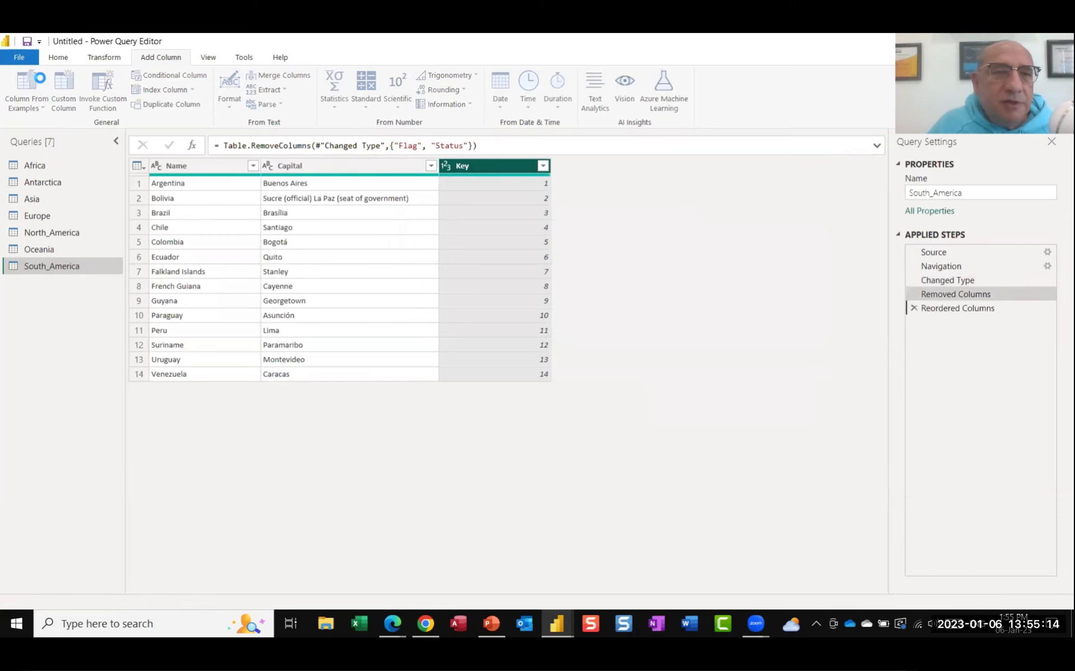
Add a custom column named Continent with the formula "South America" to the South_America query and set its data type to Text.
{"action": "left_click", "coordinate": [63, 91]}
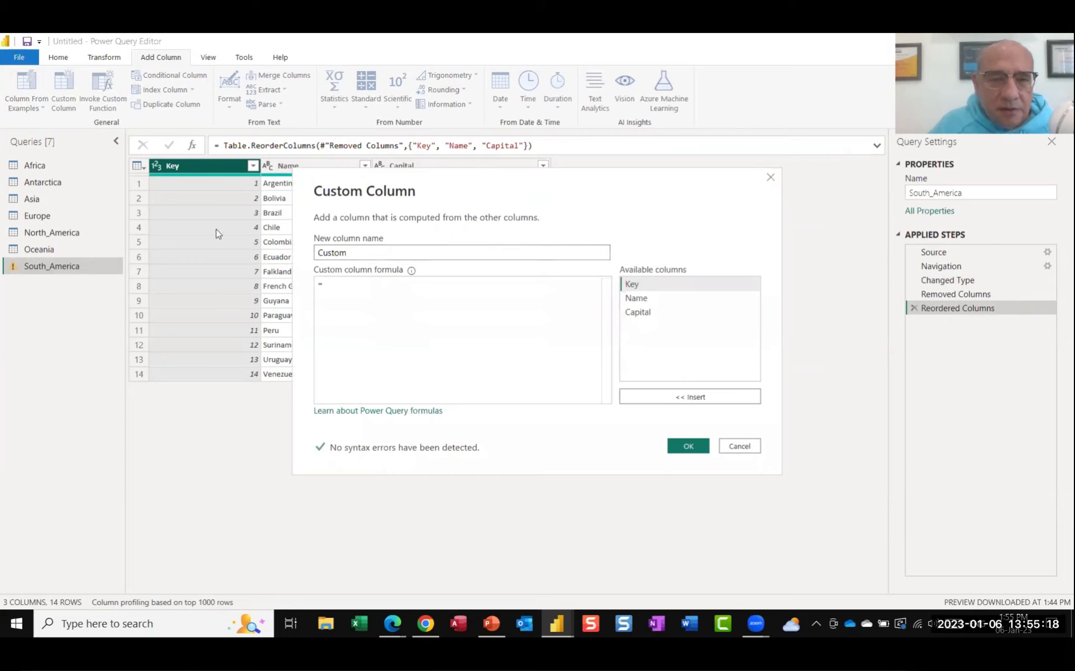
{"action": "left_click", "coordinate": [353, 246]}
{"action": "double_click", "coordinate": [366, 254]}
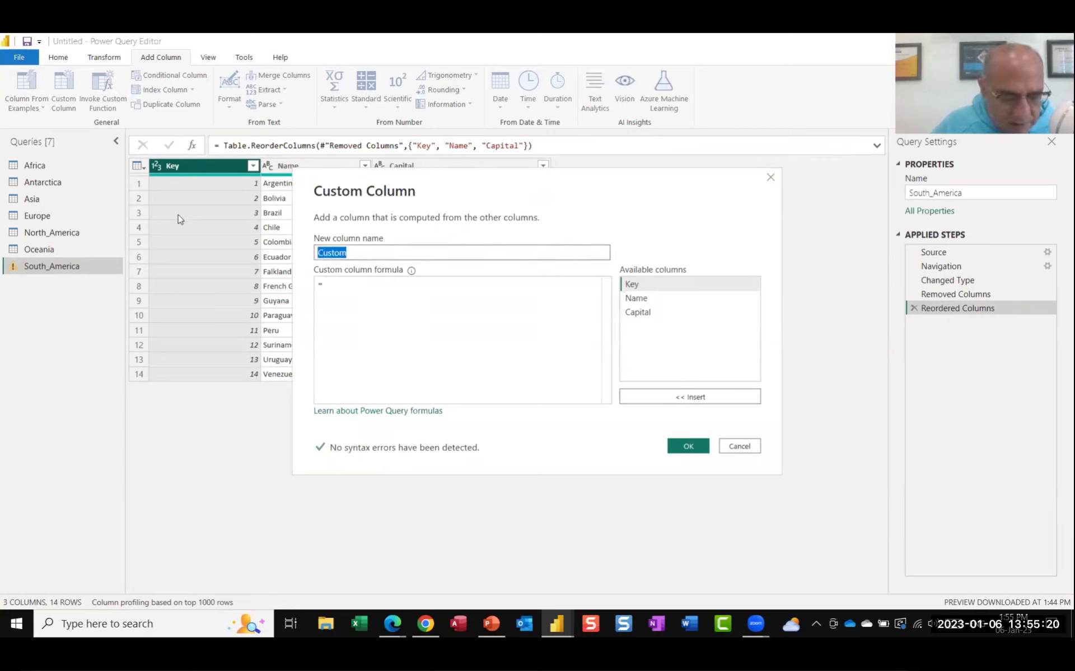
{"action": "type", "text": "Conti"}
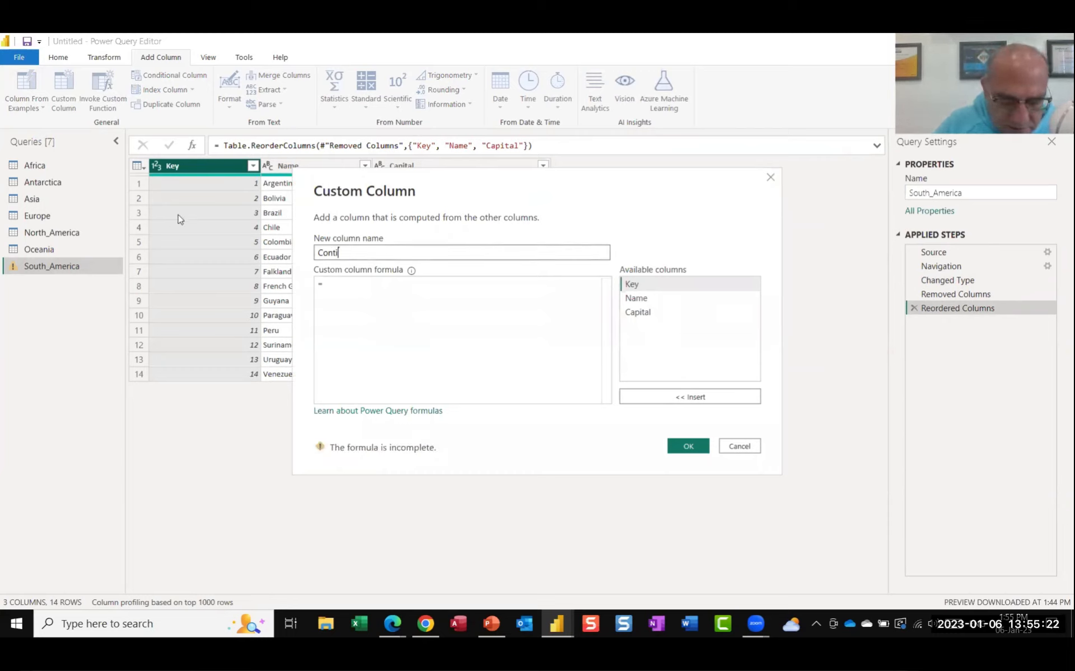
{"action": "type", "text": "nent"}
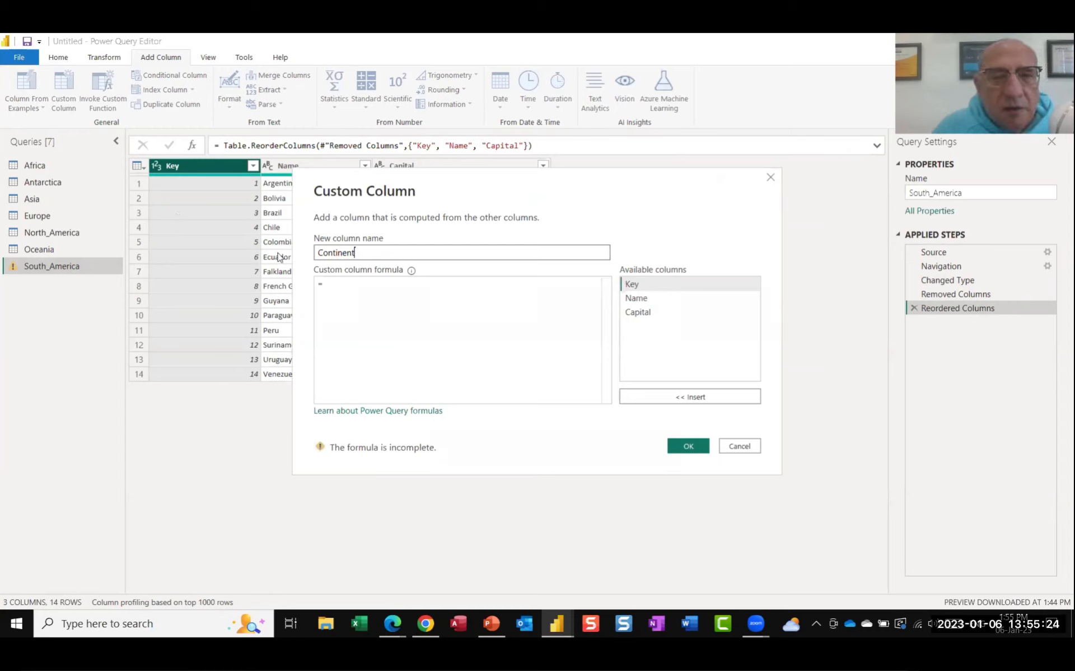
{"action": "left_click", "coordinate": [343, 285]}
{"action": "type", "text": "\""}
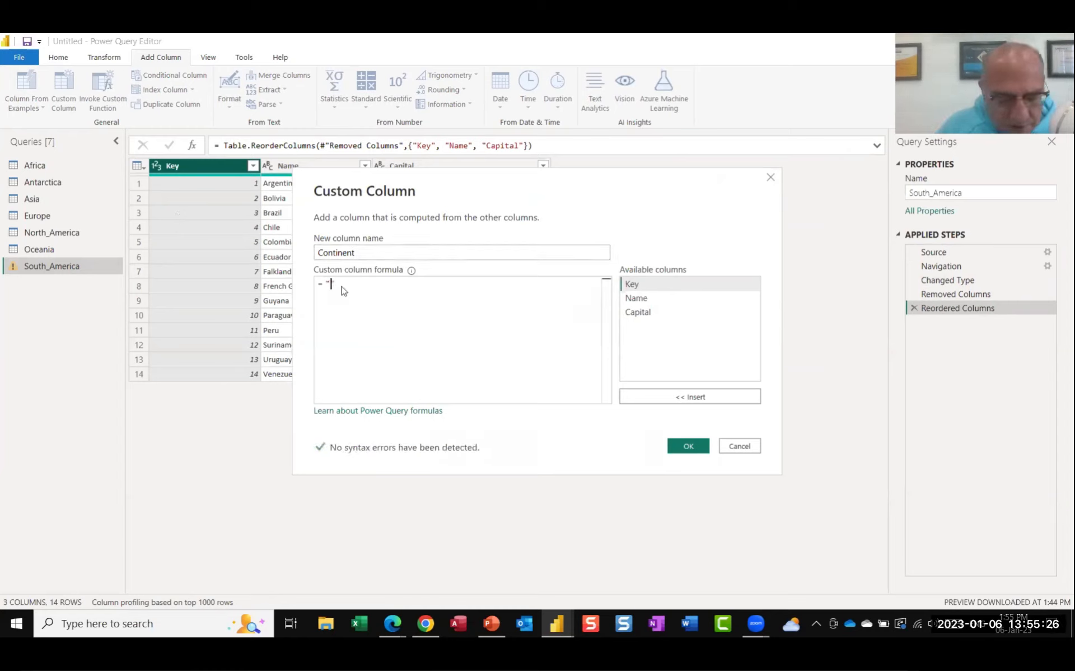
{"action": "type", "text": "Sout"}
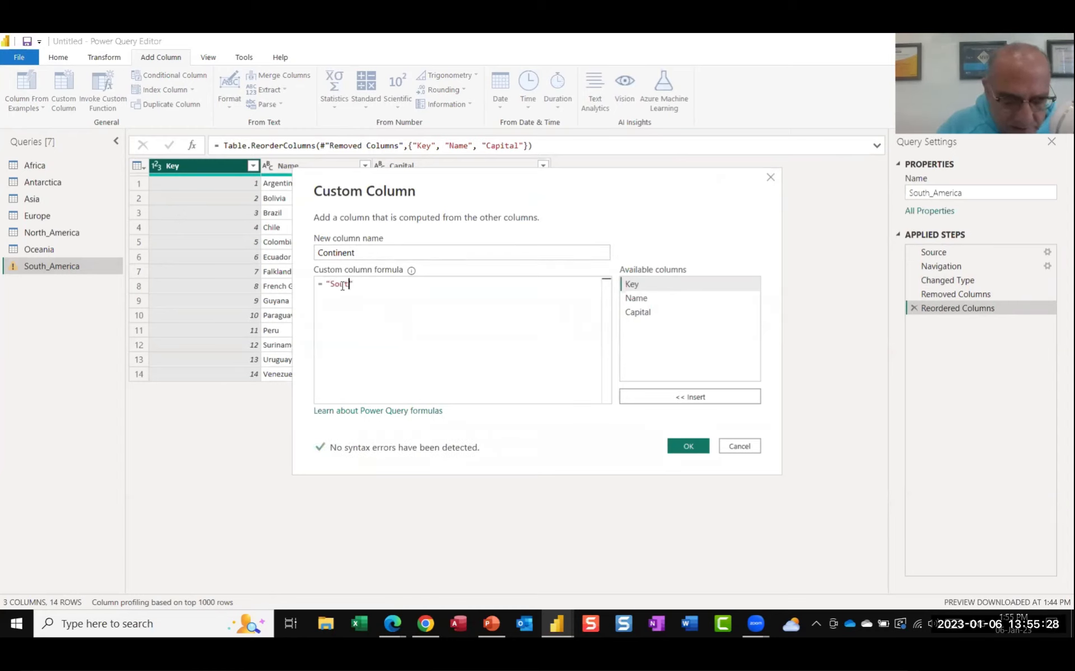
{"action": "type", "text": "h America"}
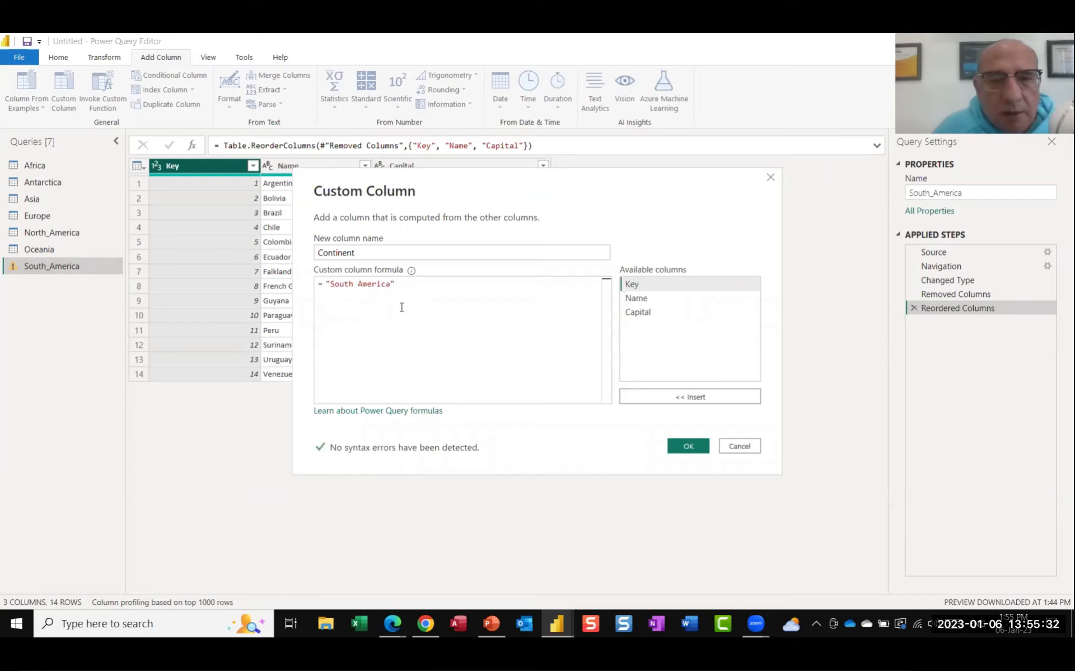
{"action": "left_click", "coordinate": [671, 448]}
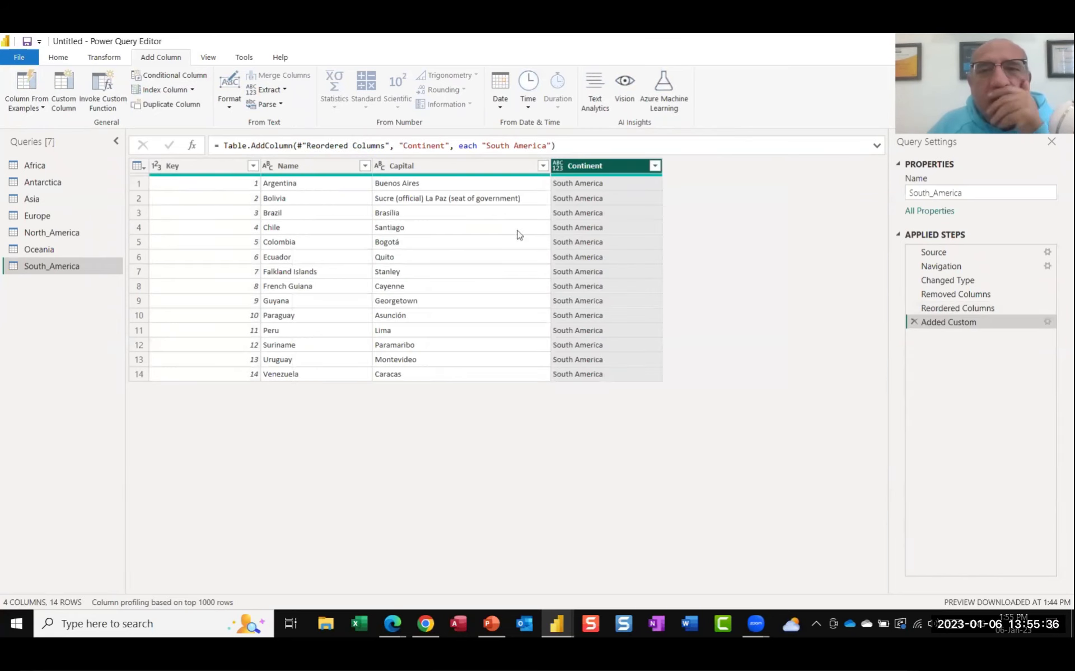
{"action": "left_click", "coordinate": [557, 166]}
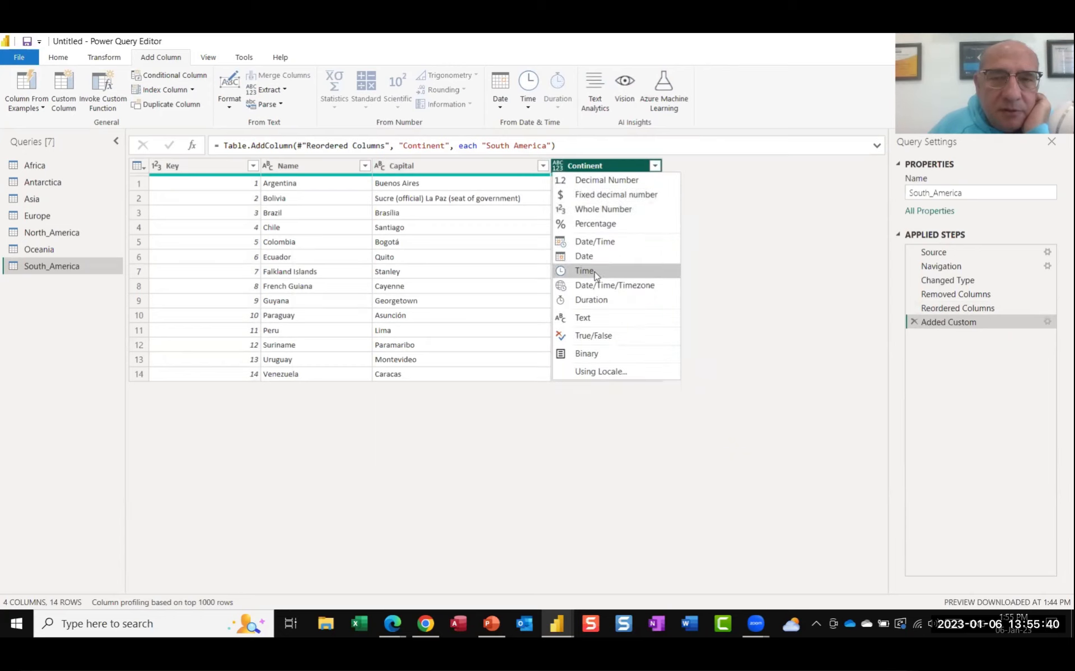
{"action": "left_click", "coordinate": [586, 318]}
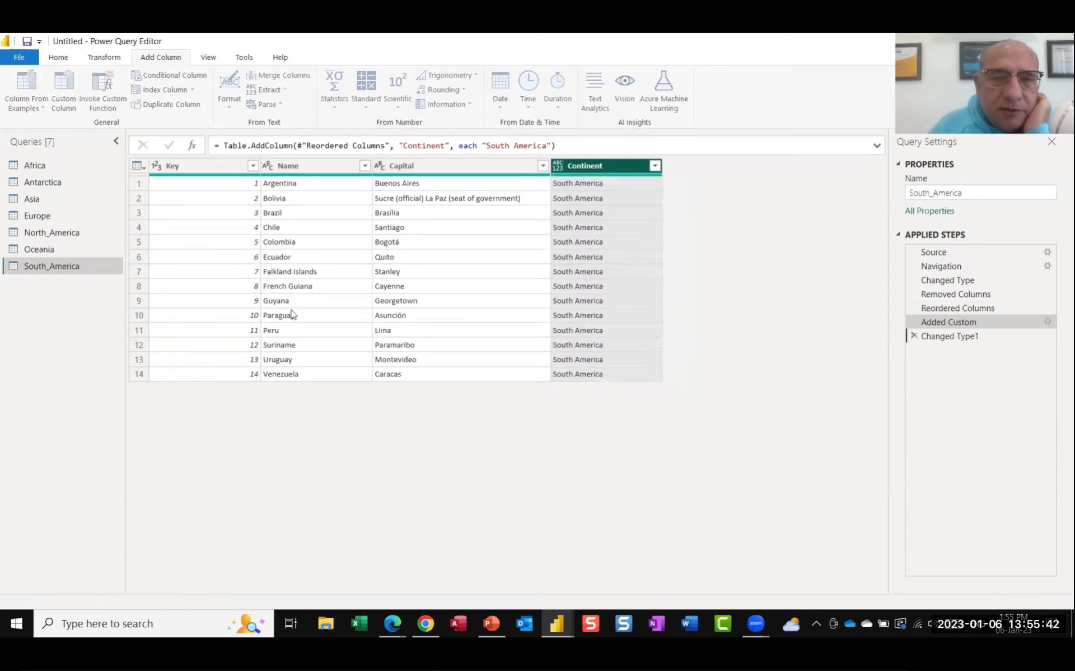
Review the columns of the Oceania, North_America, Europe, Asia, Antarctica and Africa queries, including the column and row counts for Africa.
{"action": "left_click", "coordinate": [40, 252]}
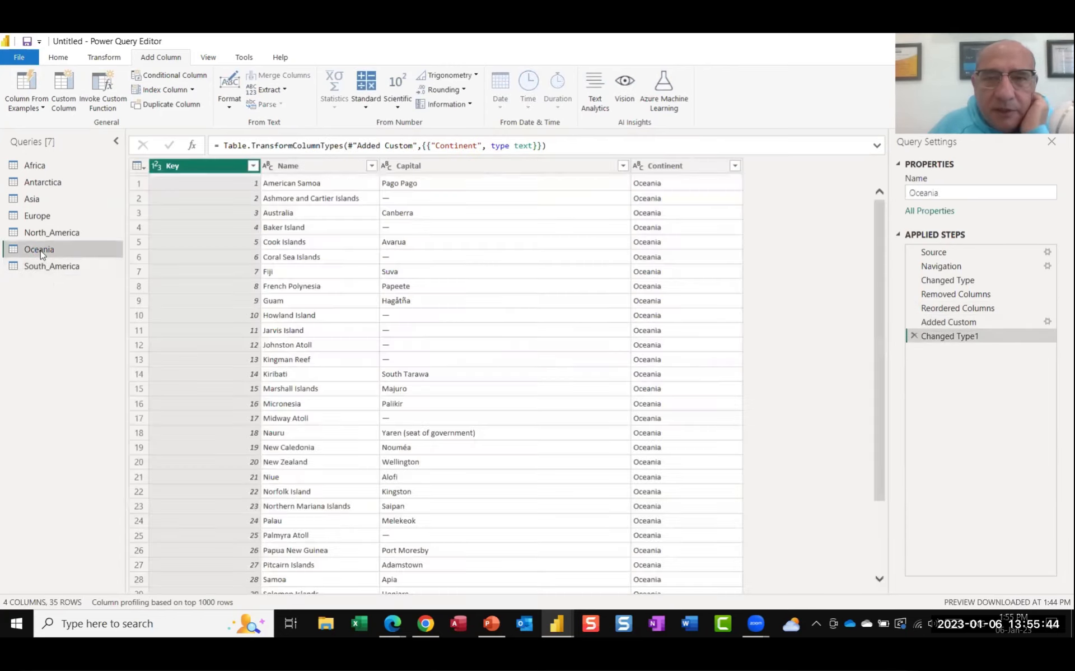
{"action": "left_click", "coordinate": [52, 234]}
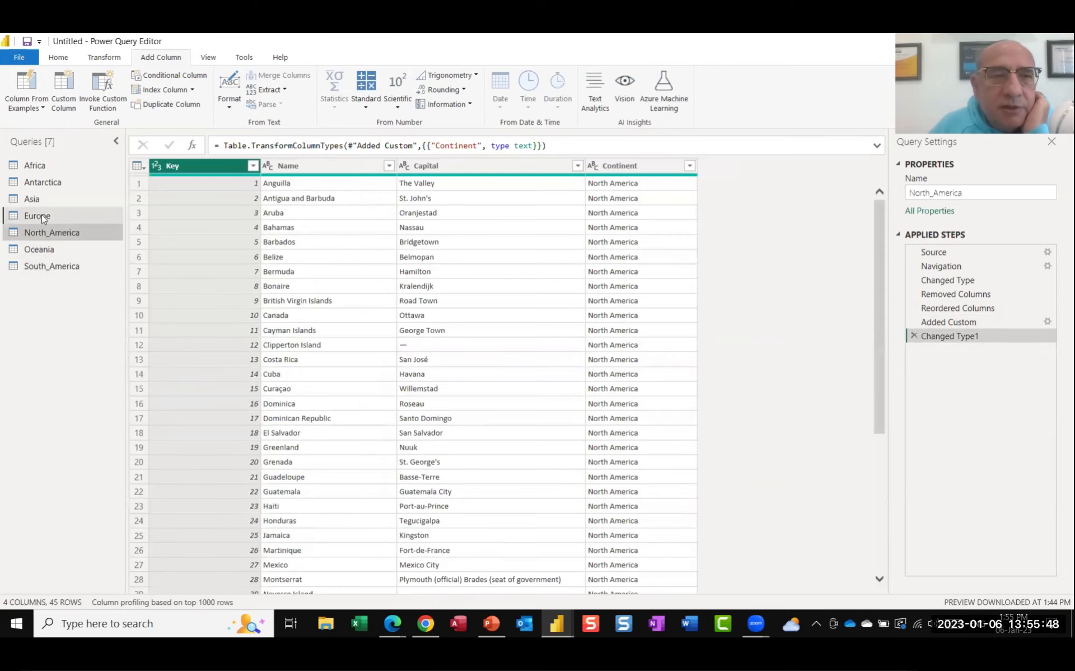
{"action": "left_click", "coordinate": [43, 216]}
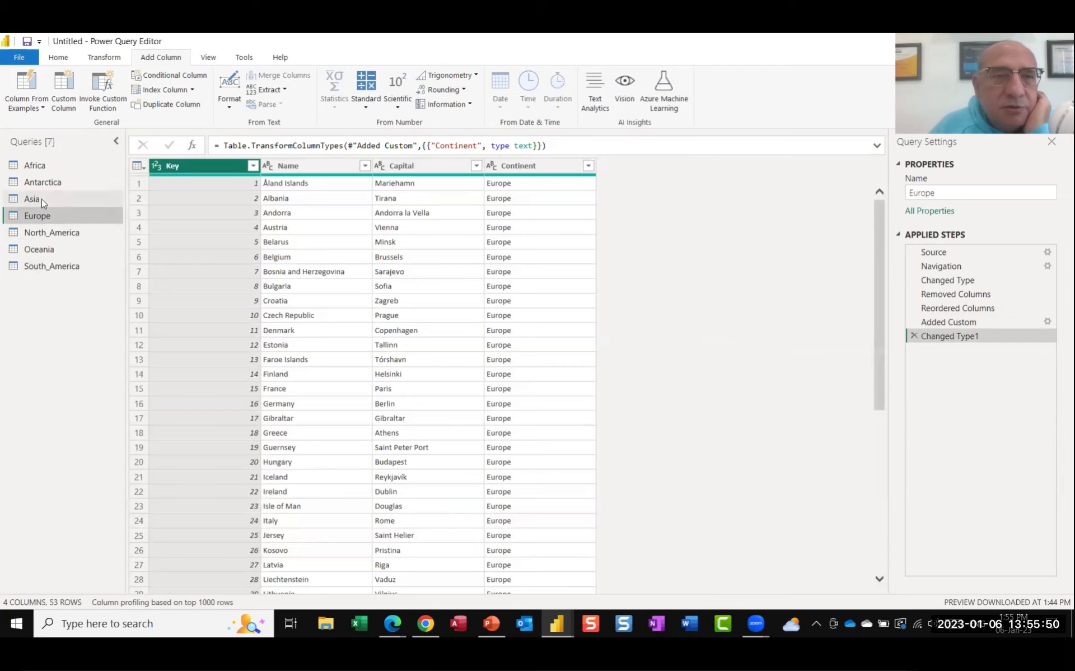
{"action": "left_click", "coordinate": [42, 200]}
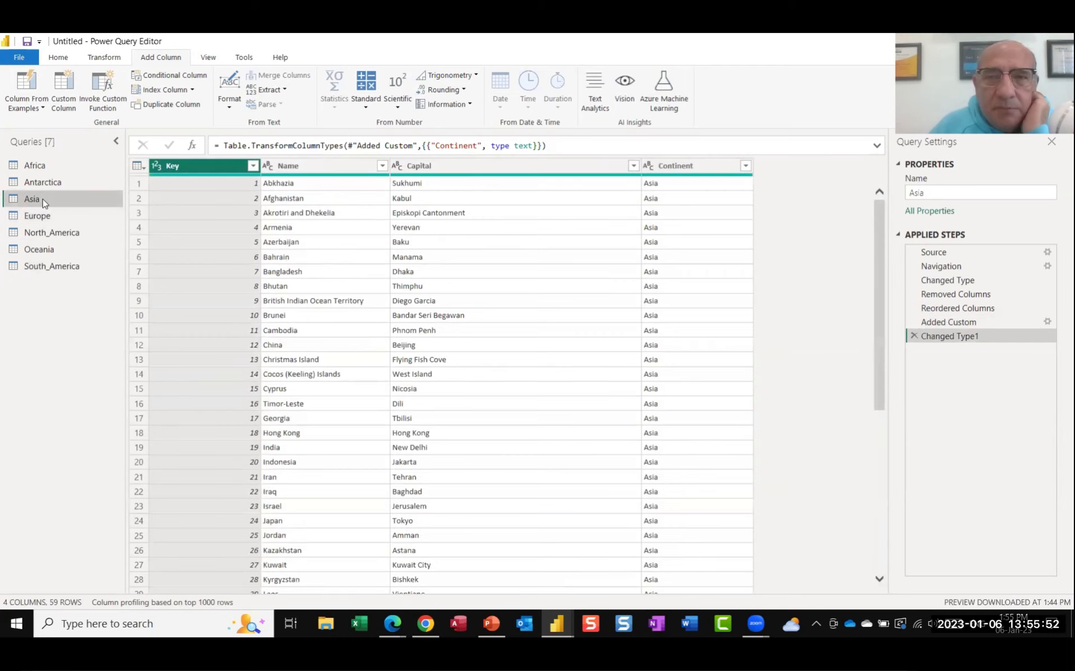
{"action": "left_click", "coordinate": [60, 183]}
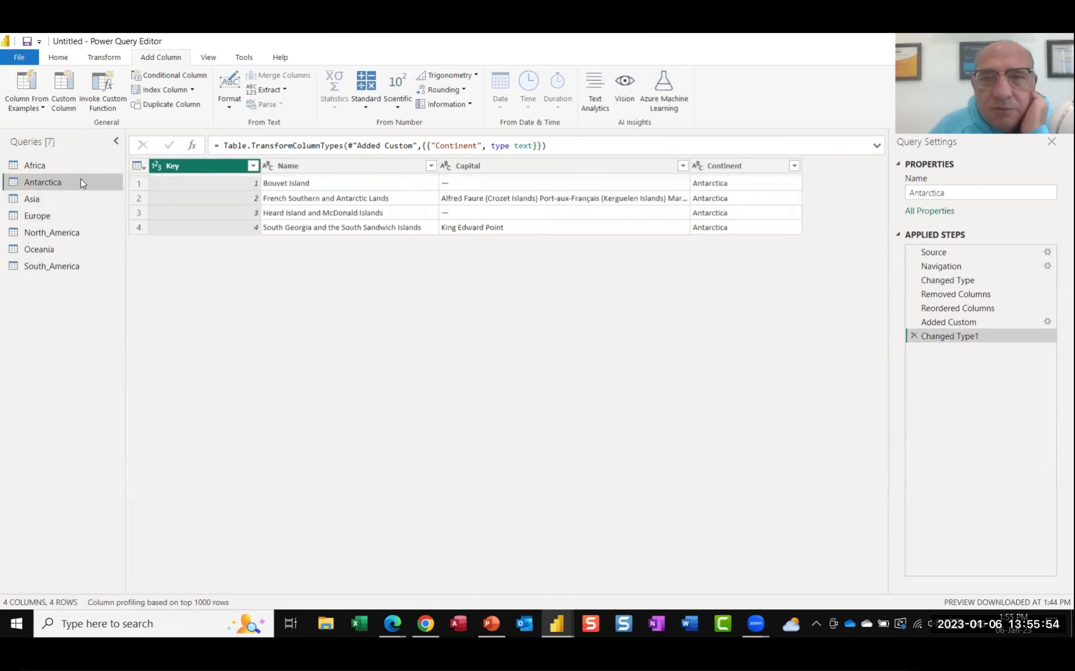
{"action": "left_click", "coordinate": [80, 168]}
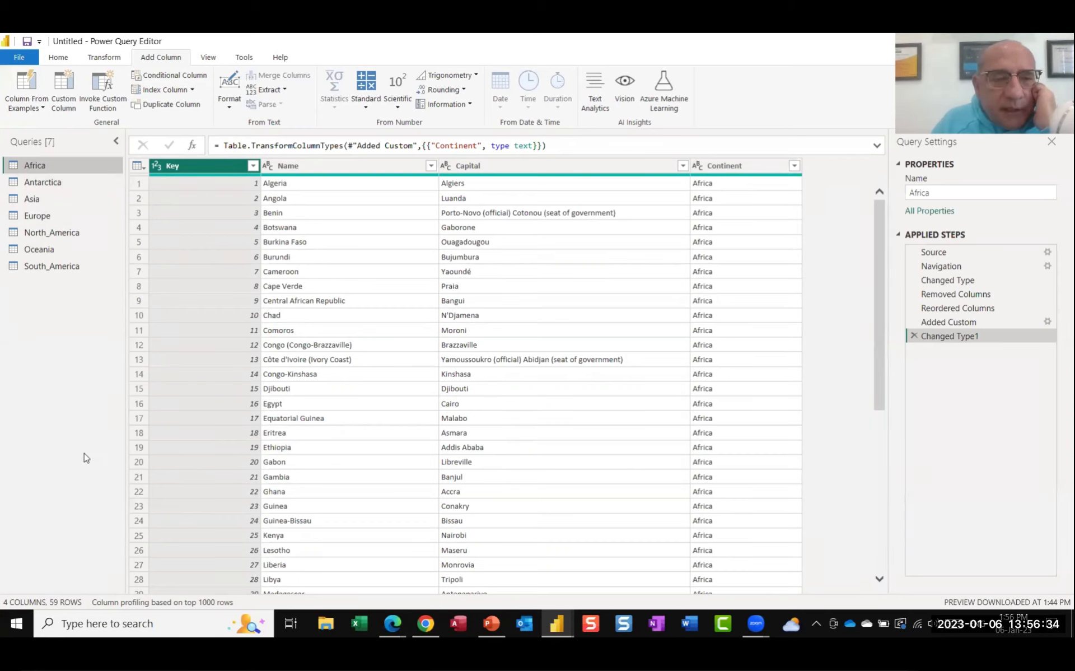
{"action": "left_click", "coordinate": [8, 613]}
{"action": "left_click", "coordinate": [7, 606]}
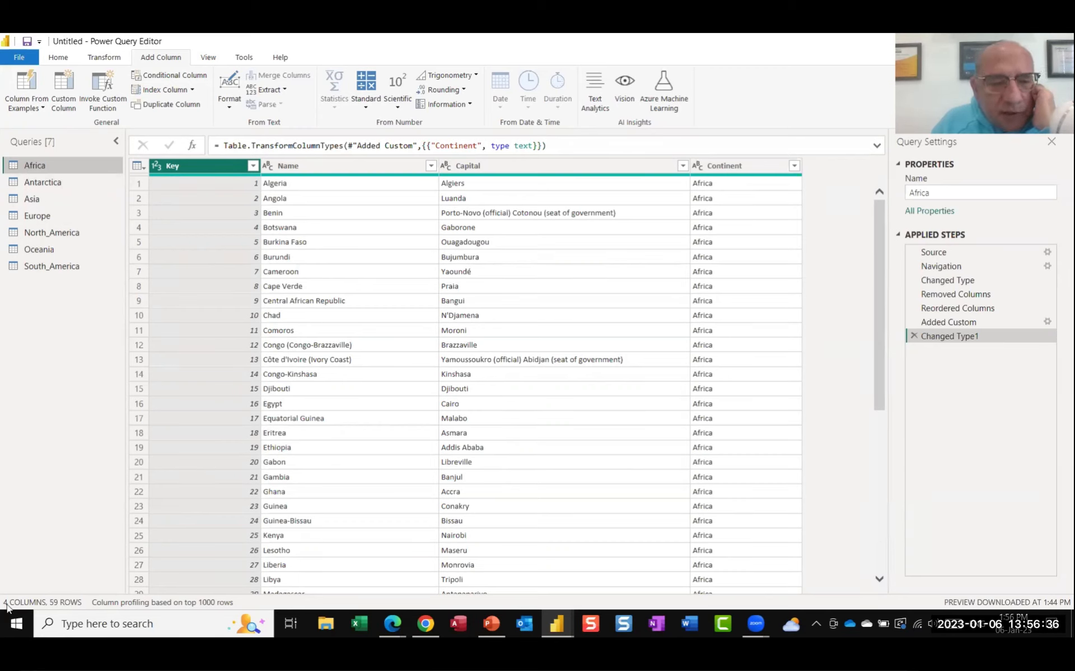
{"action": "left_click", "coordinate": [82, 609]}
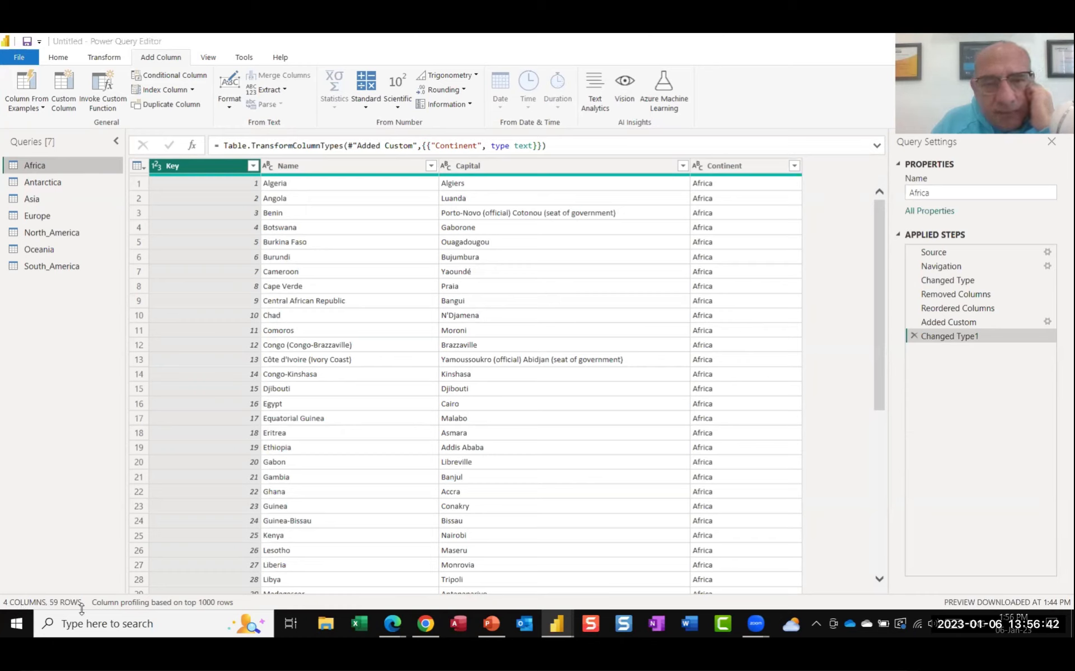
{"action": "left_click", "coordinate": [62, 556]}
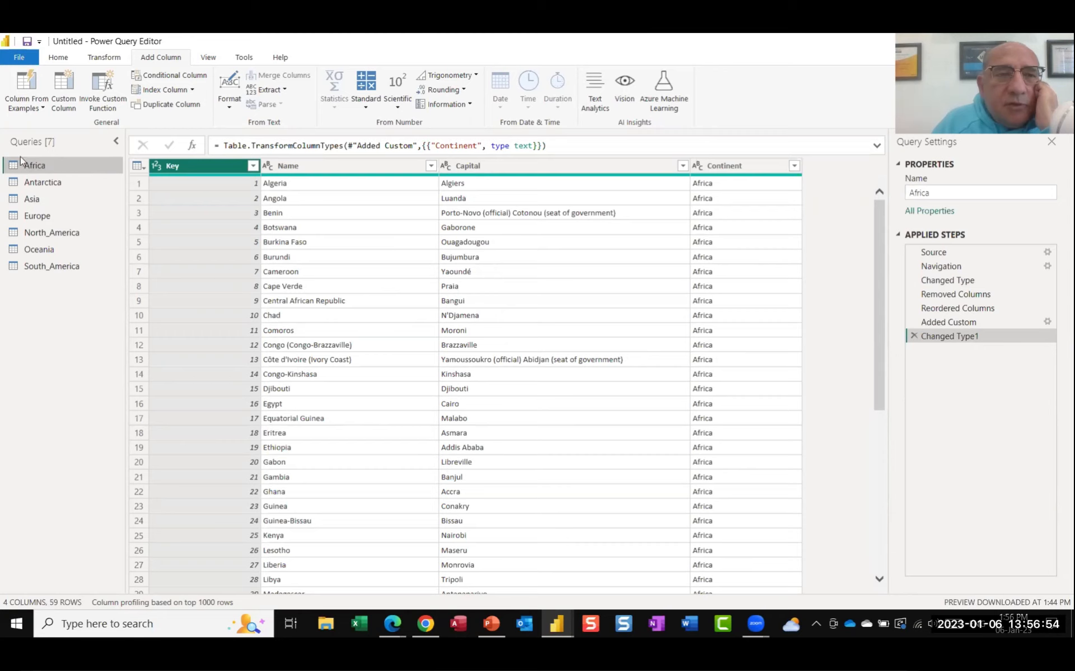
Duplicate the Africa query and rename the copy AllCountries.
{"action": "right_click", "coordinate": [78, 164]}
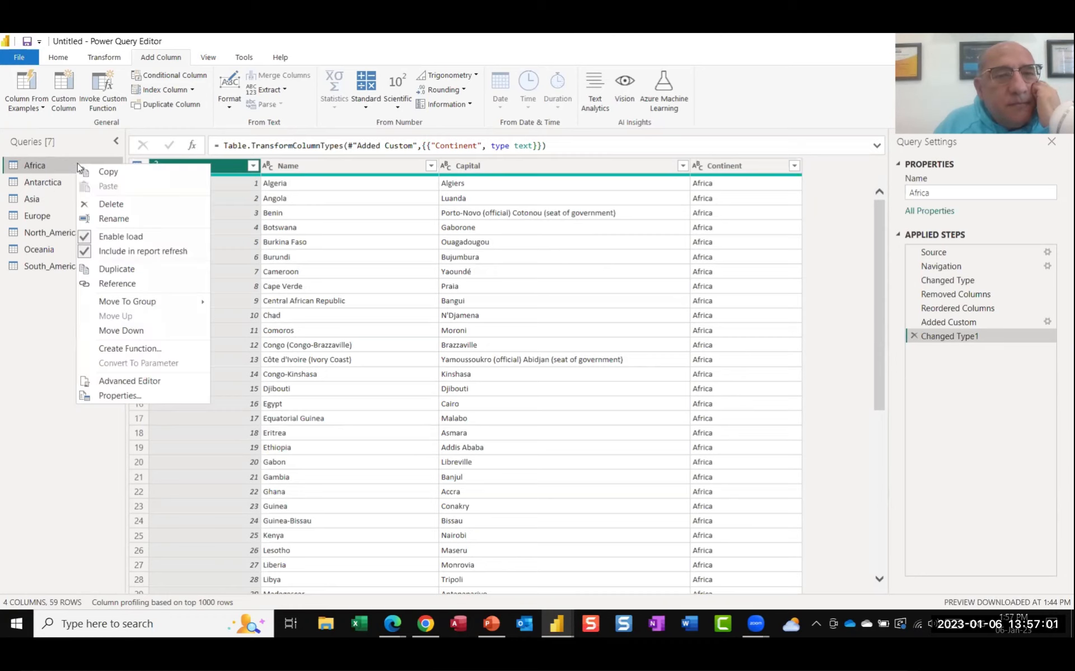
{"action": "left_click", "coordinate": [114, 270]}
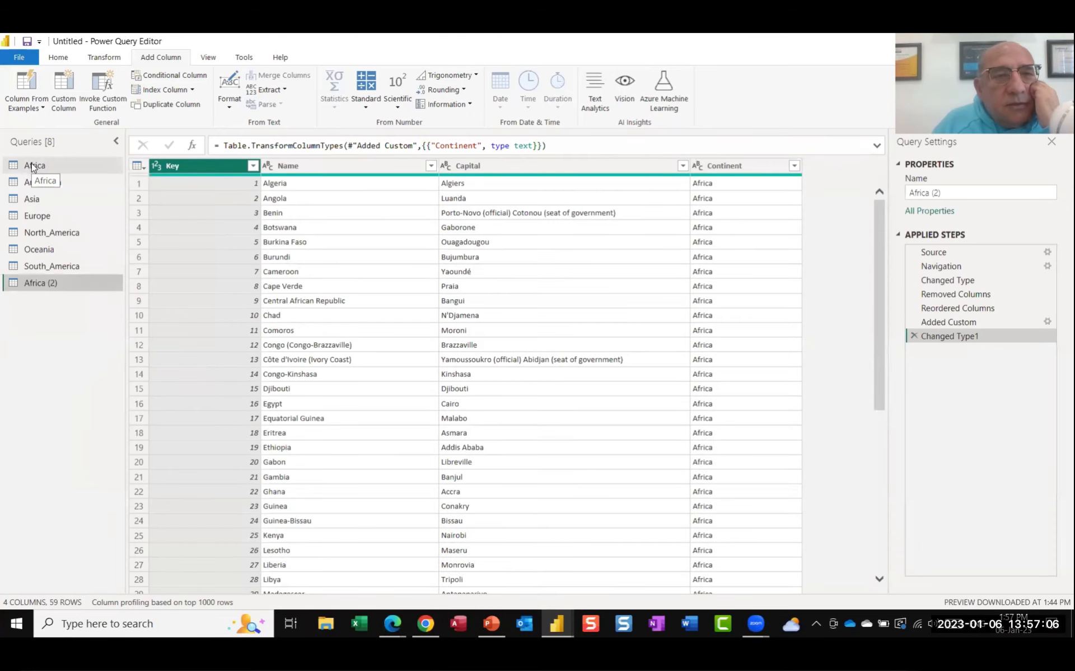
{"action": "double_click", "coordinate": [54, 282]}
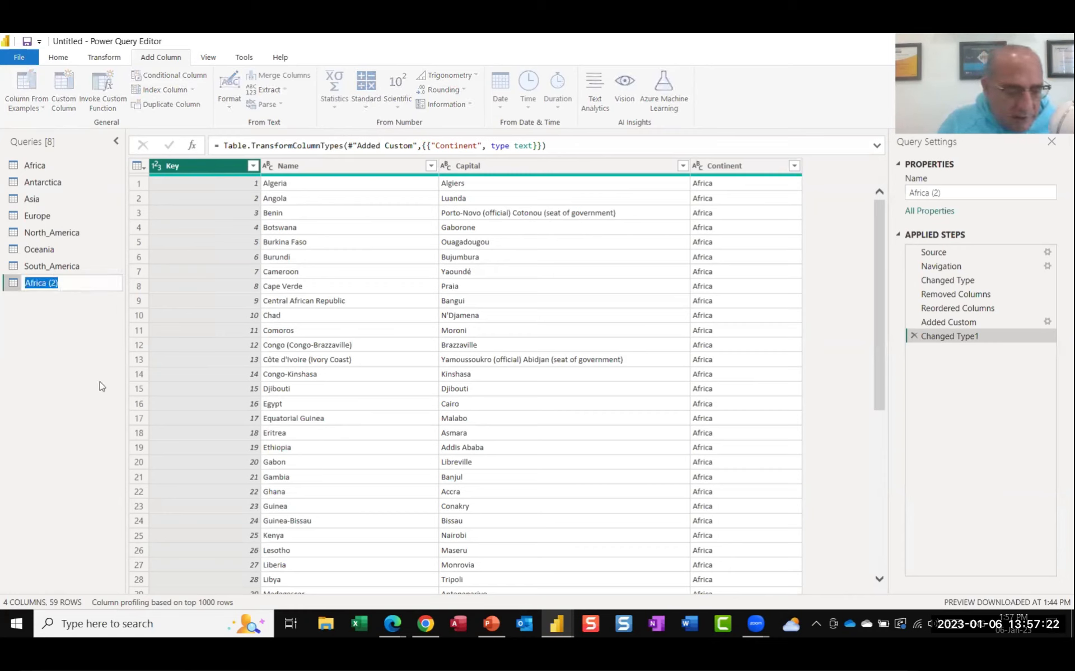
{"action": "type", "text": "AllC"}
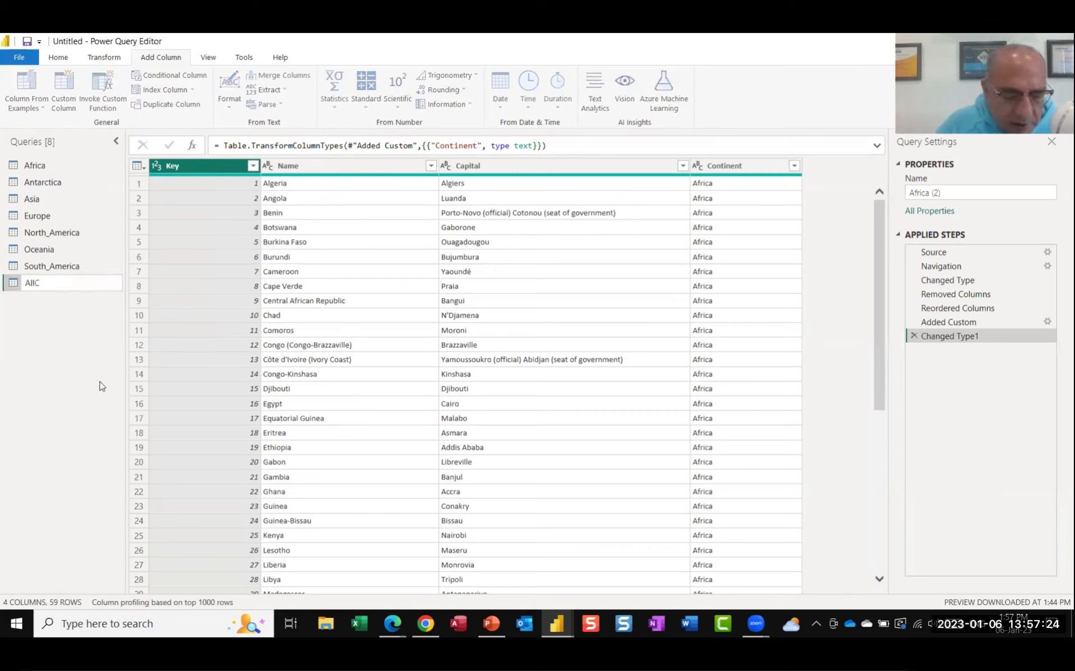
{"action": "type", "text": "ountries"}
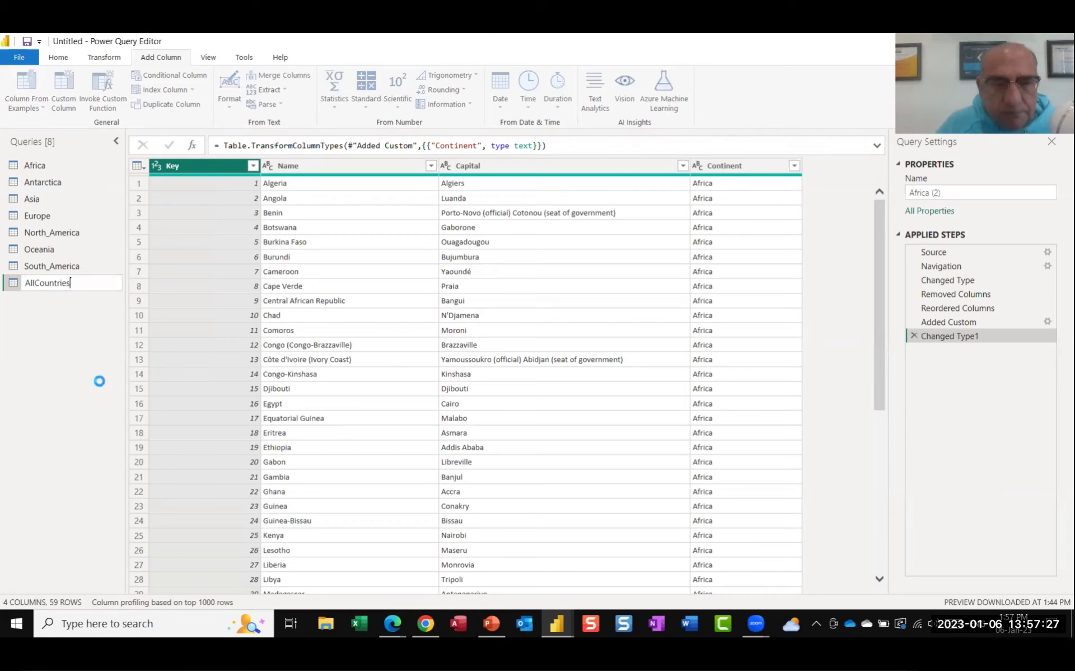
{"action": "key", "text": "Return"}
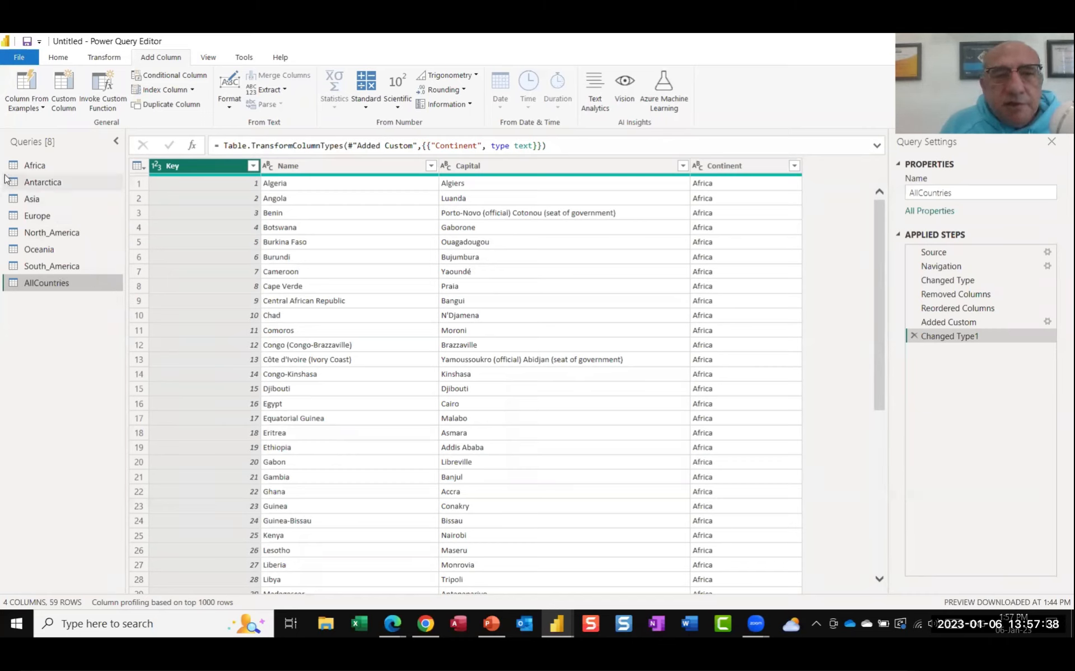
Append the Antarctica, Asia, Europe, North_America, Oceania and South_America tables to the AllCountries query.
{"action": "left_click", "coordinate": [46, 608]}
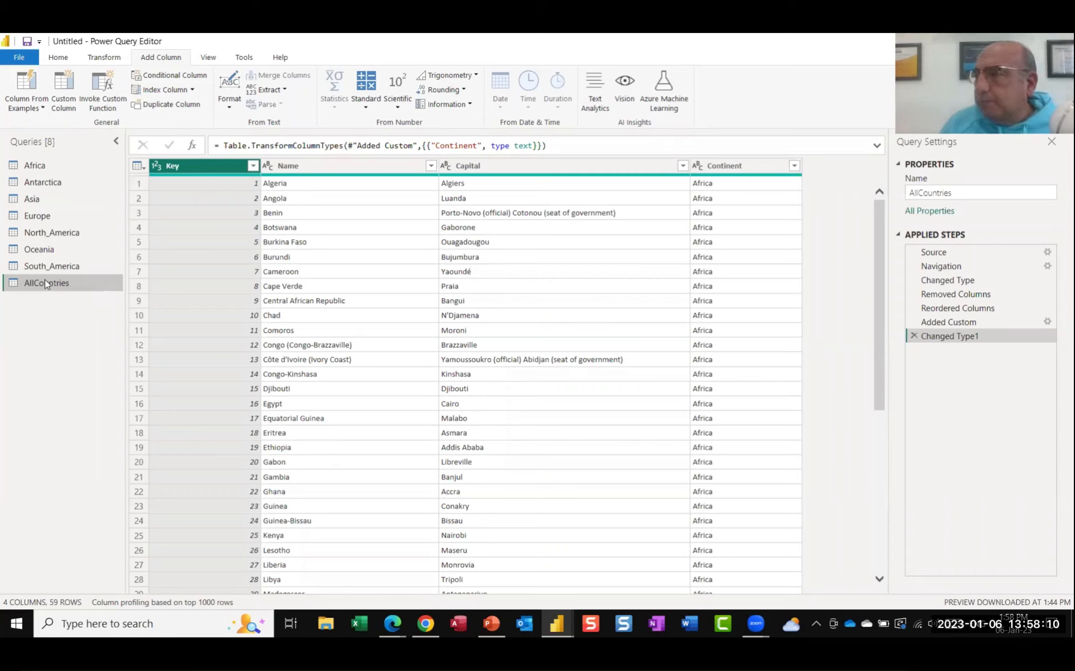
{"action": "left_click", "coordinate": [56, 57]}
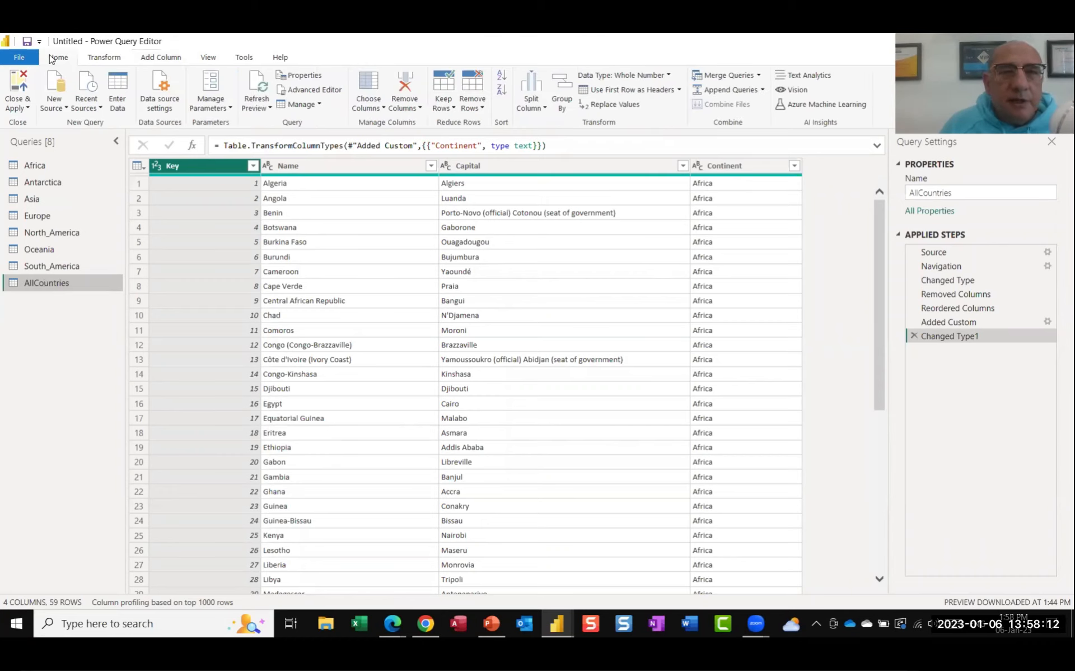
{"action": "left_click", "coordinate": [727, 91]}
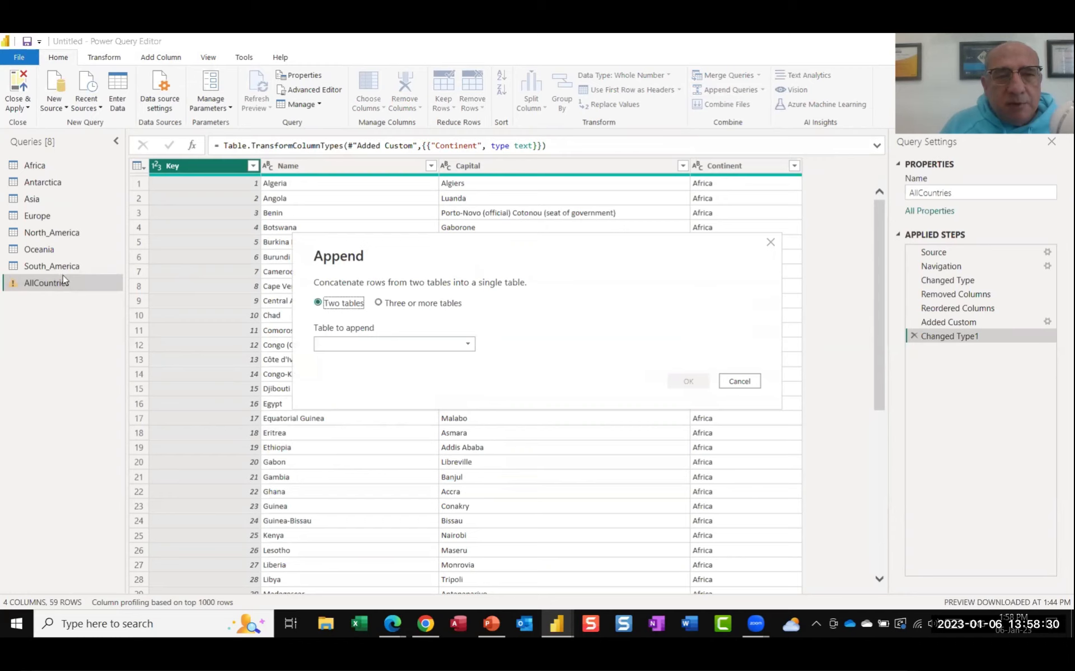
{"action": "left_click", "coordinate": [379, 302]}
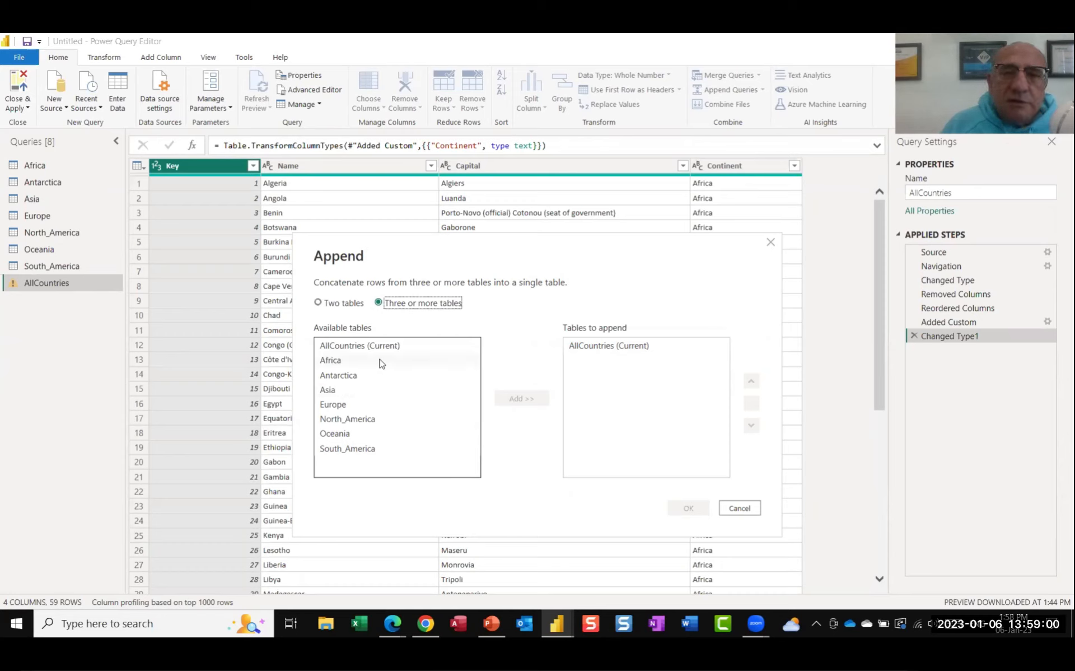
{"action": "left_click", "coordinate": [343, 377]}
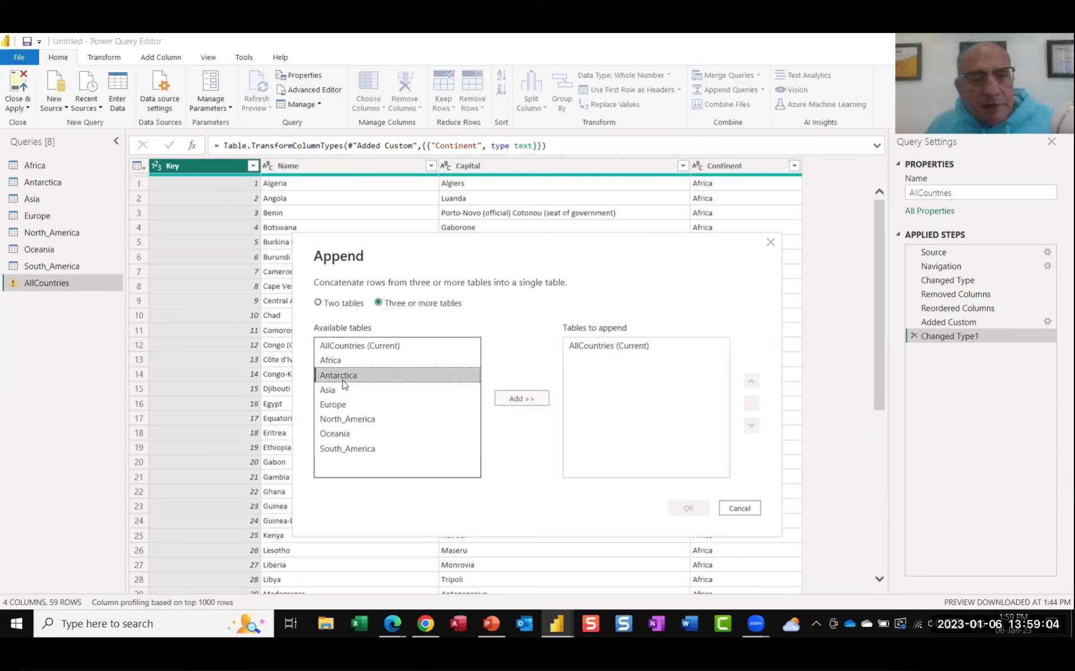
{"action": "left_click", "coordinate": [385, 451], "text": "shift"}
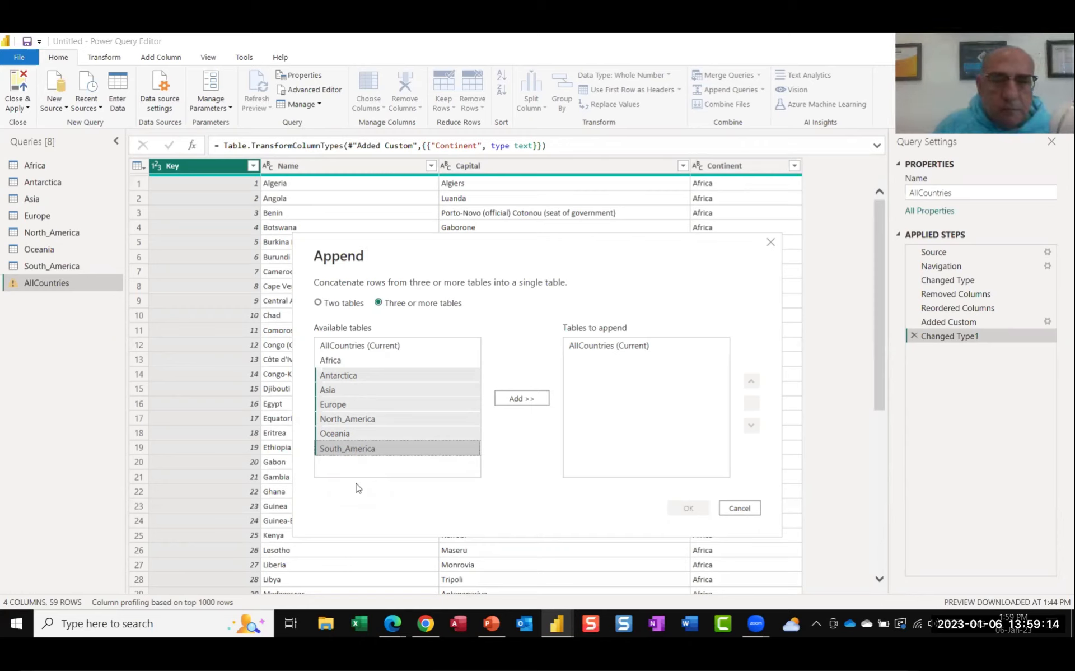
{"action": "left_click", "coordinate": [530, 398]}
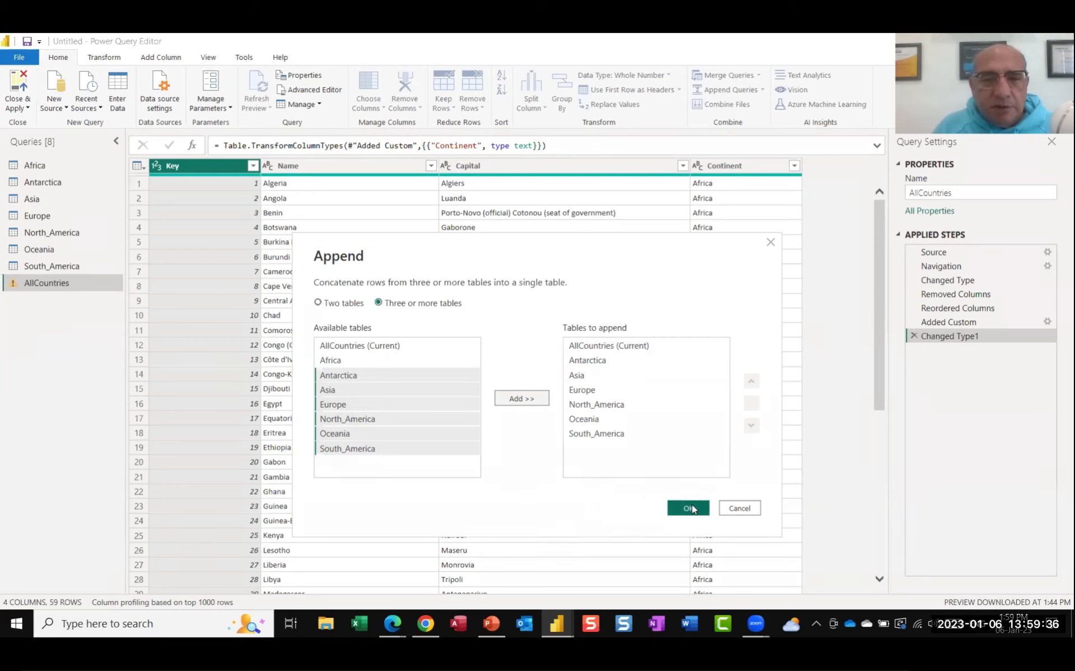
{"action": "left_click", "coordinate": [690, 508]}
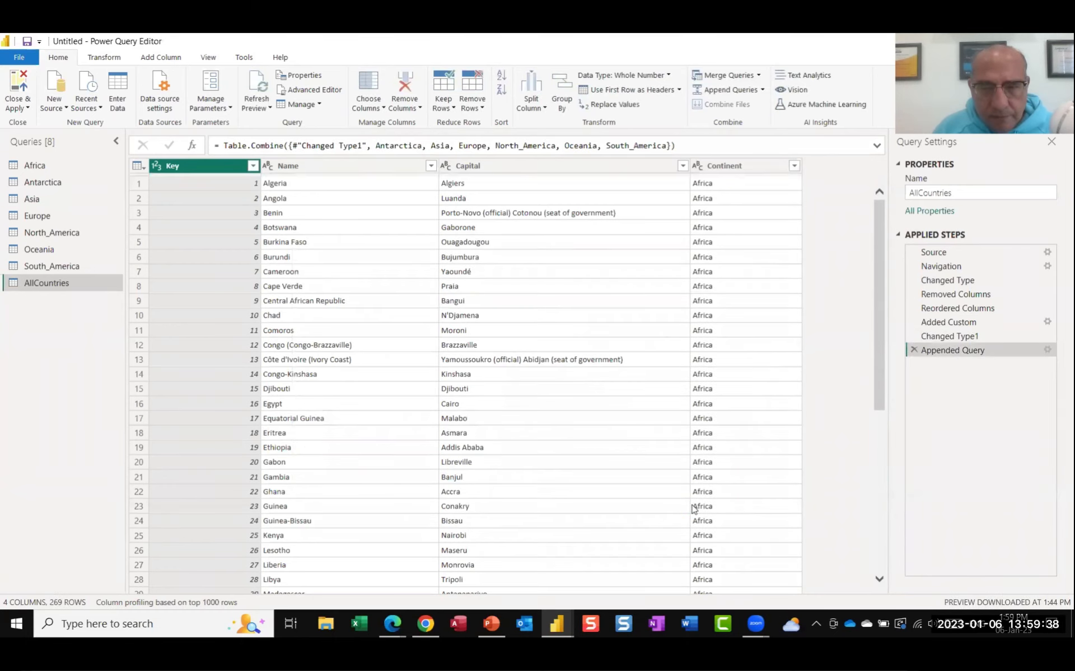
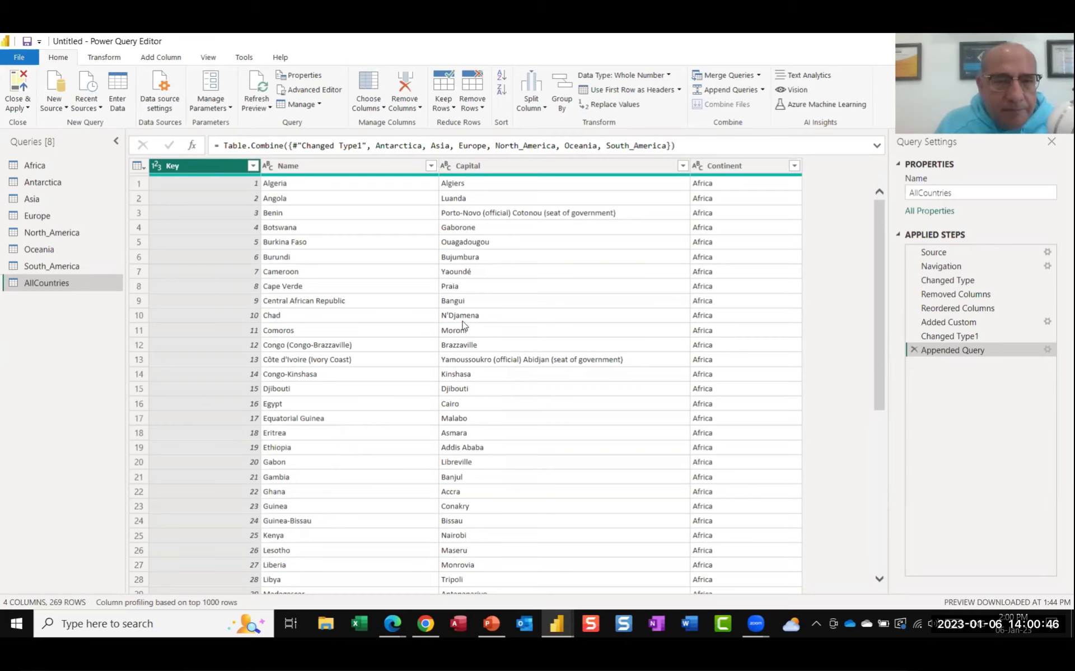
Split the Name column of AllCountries by the custom delimiter "(" at the left-most delimiter only.
{"action": "right_click", "coordinate": [360, 169]}
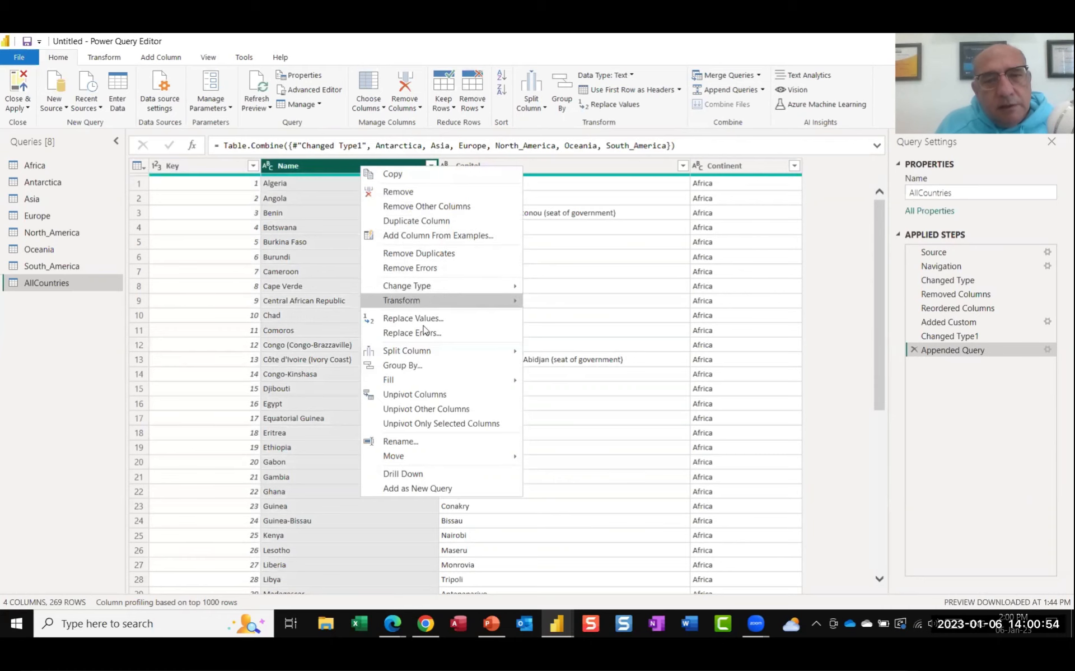
{"action": "mouse_move", "coordinate": [428, 353]}
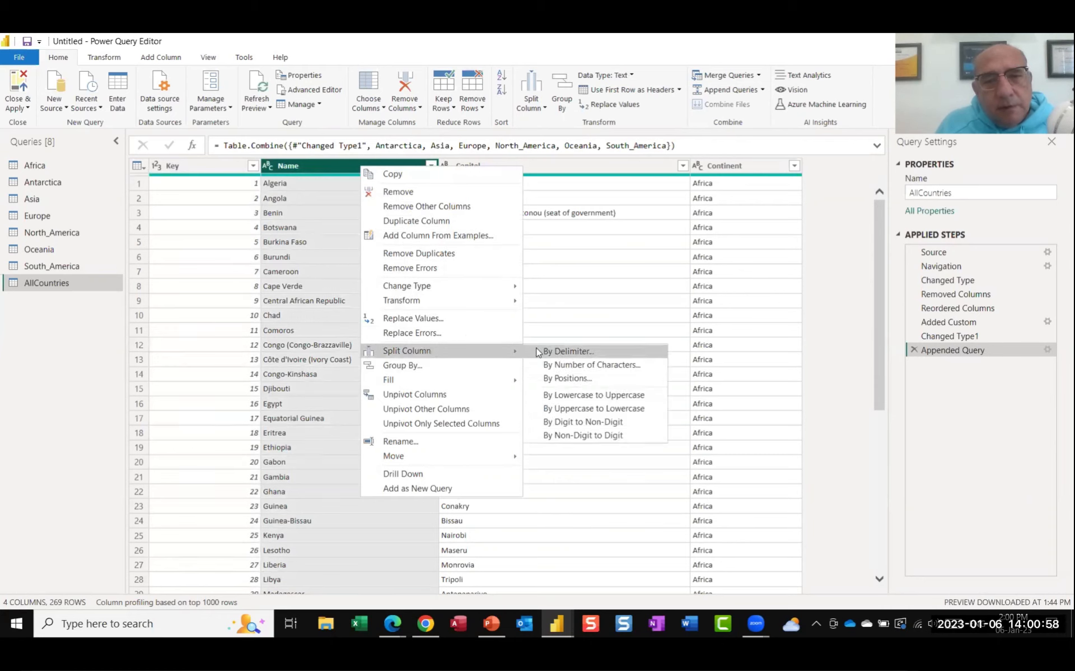
{"action": "left_click", "coordinate": [565, 351]}
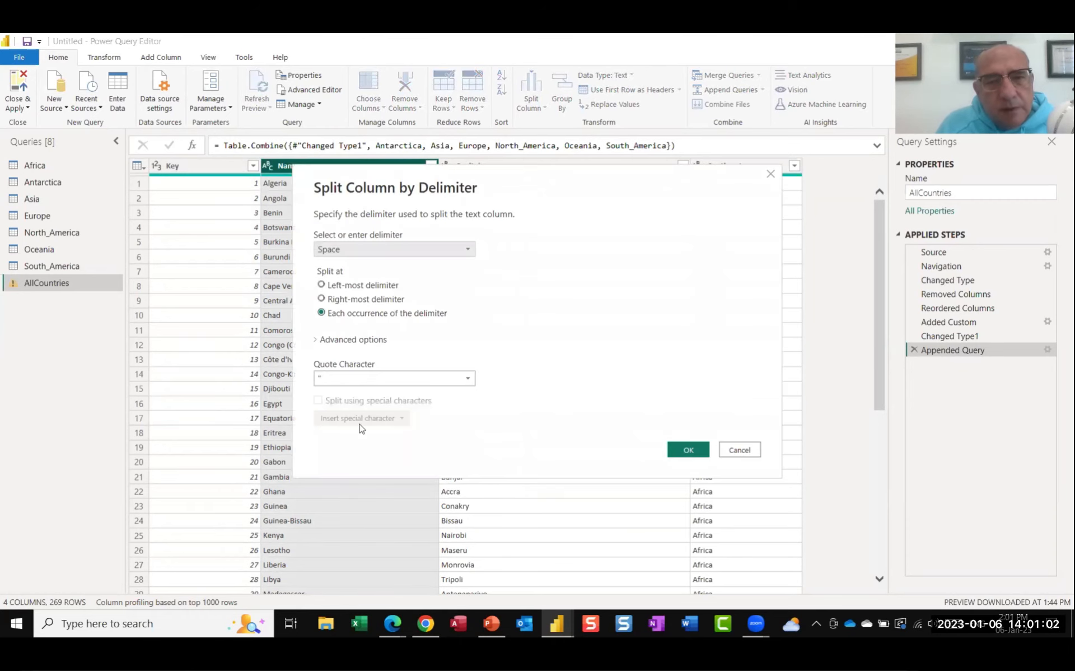
{"action": "left_click", "coordinate": [470, 252]}
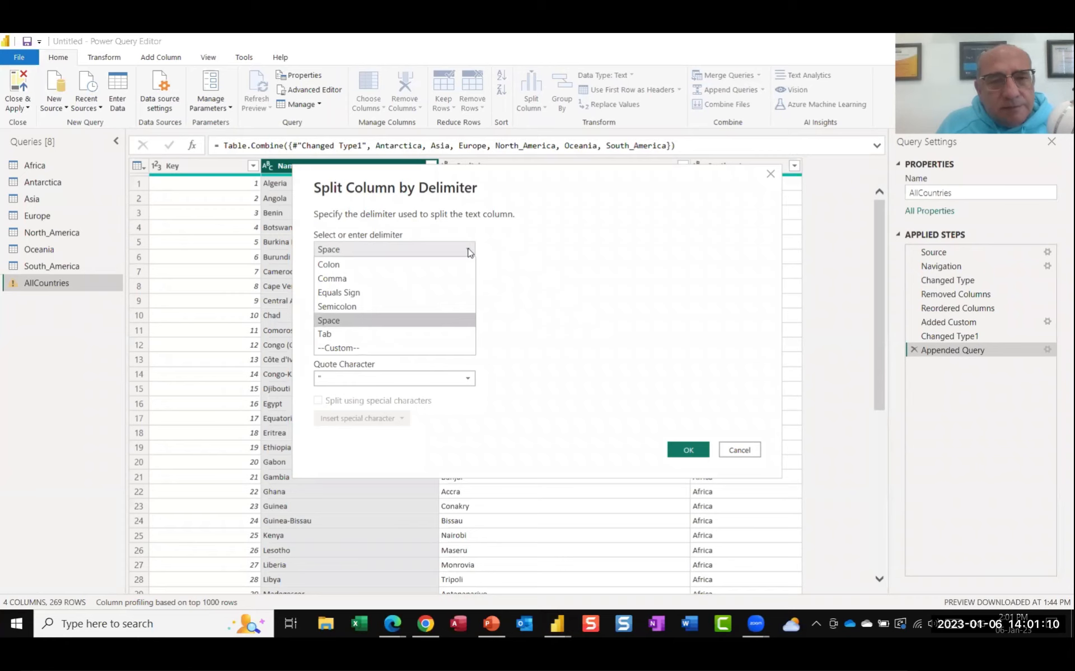
{"action": "left_click", "coordinate": [351, 348]}
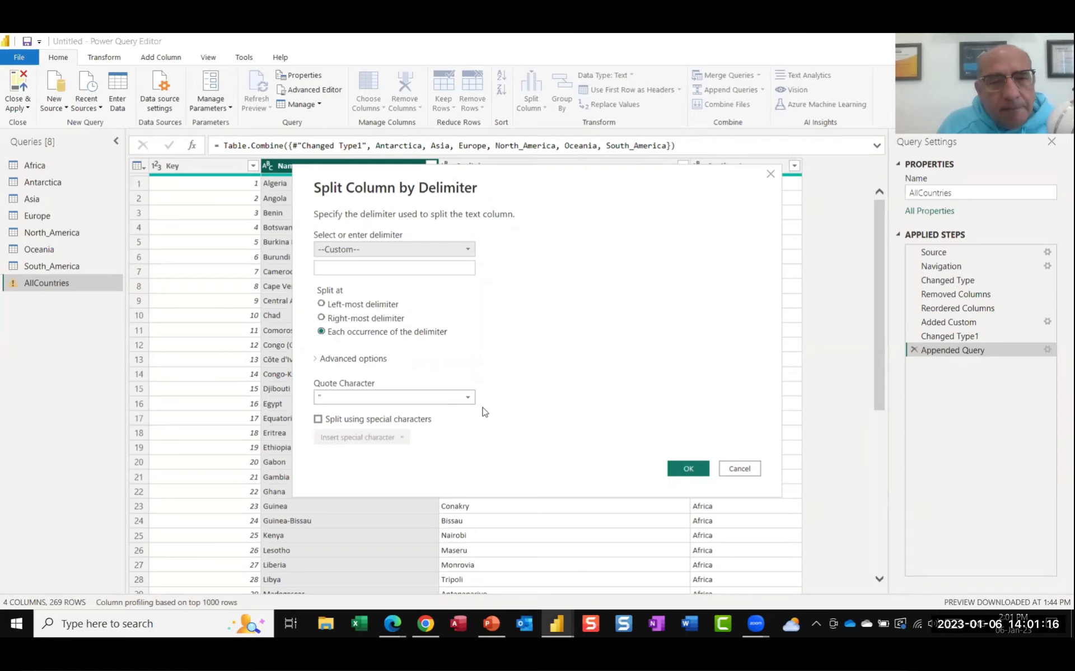
{"action": "left_click", "coordinate": [345, 267]}
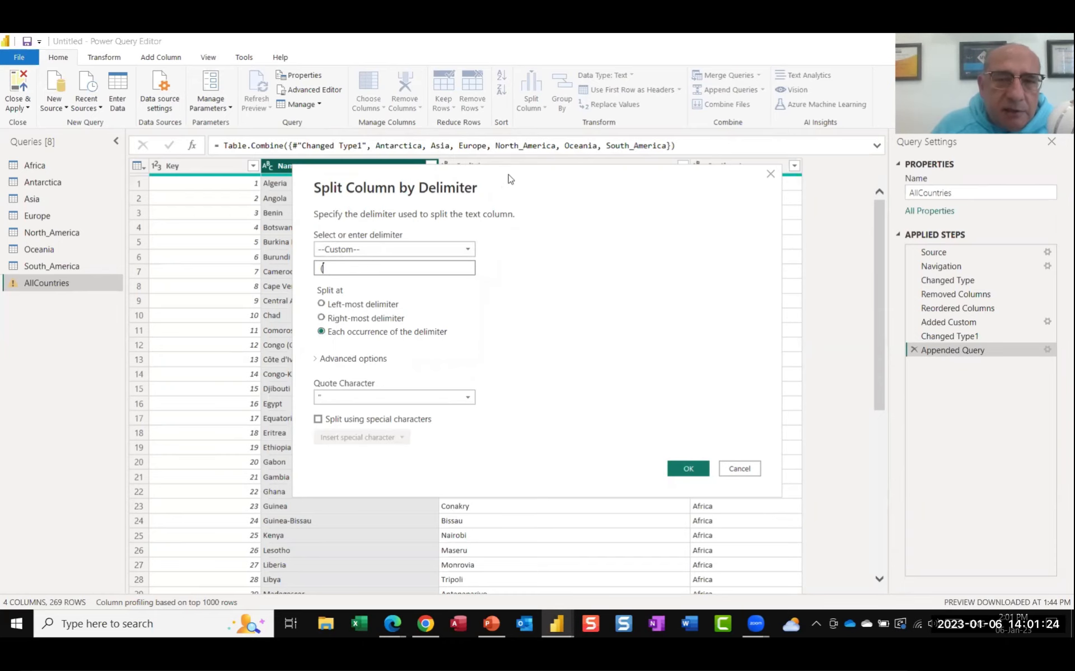
{"action": "left_click_drag", "start_coordinate": [508, 175], "coordinate": [703, 176]}
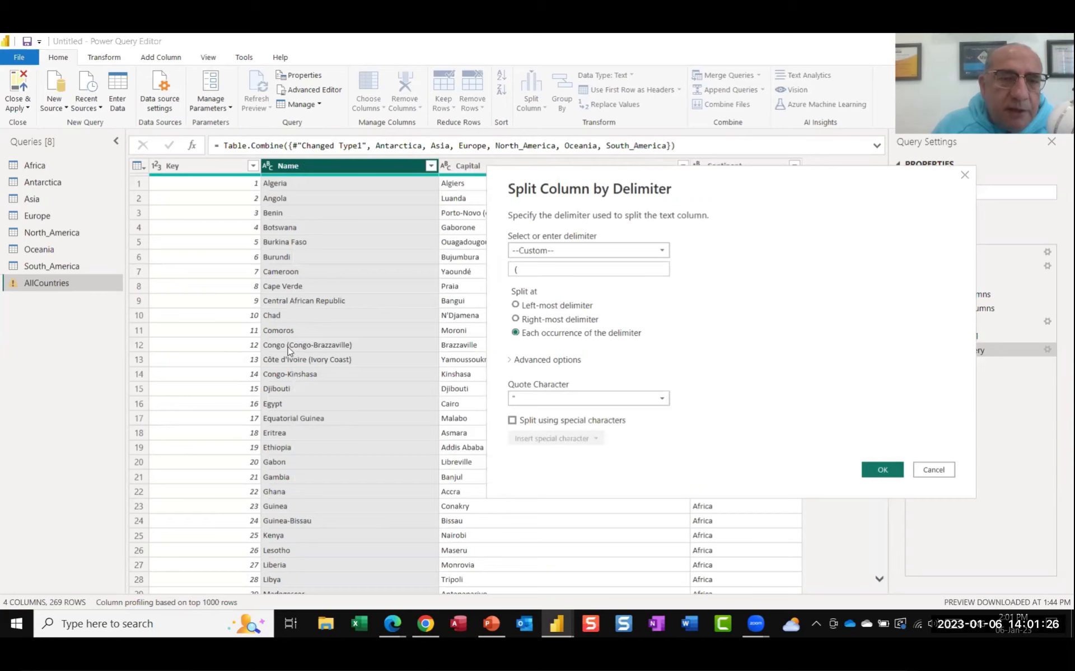
{"action": "left_click", "coordinate": [510, 273]}
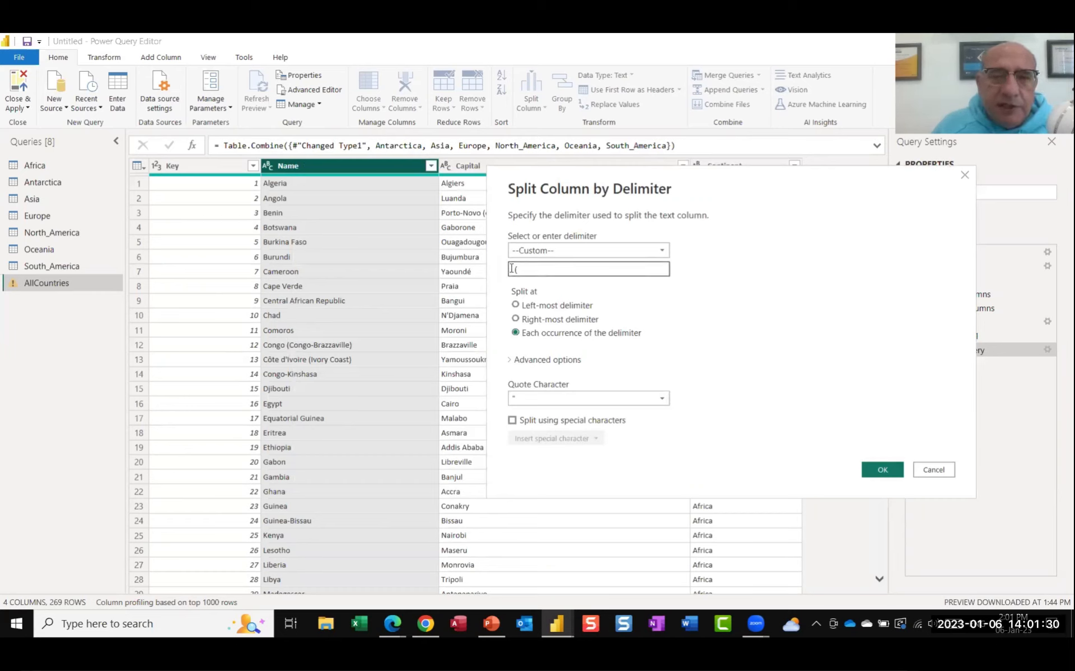
{"action": "left_click", "coordinate": [517, 306]}
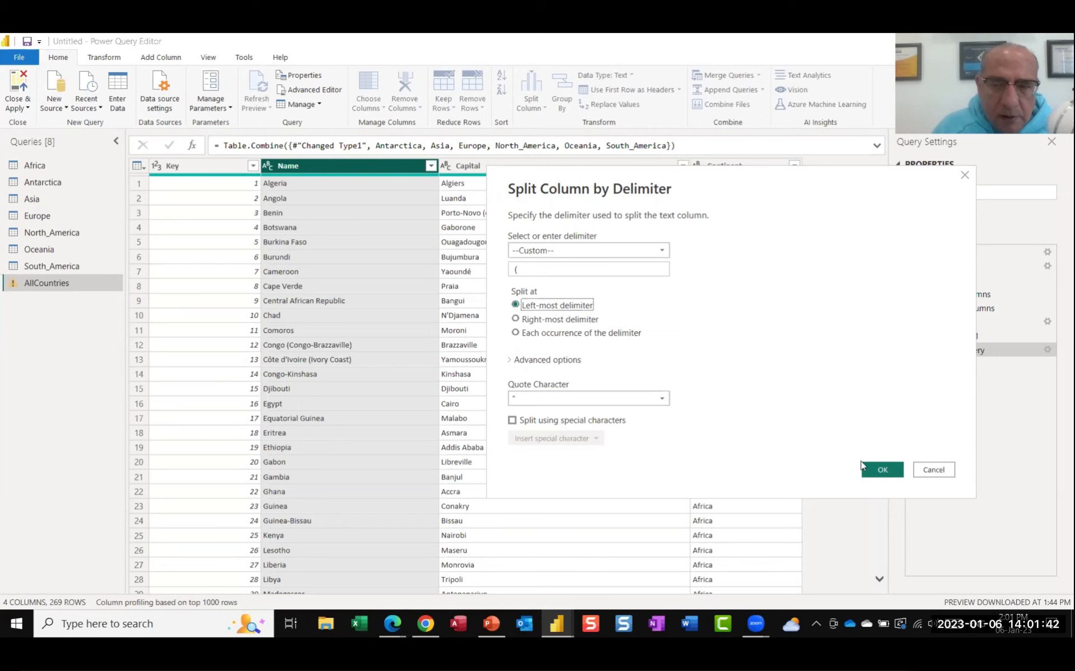
{"action": "left_click", "coordinate": [880, 468]}
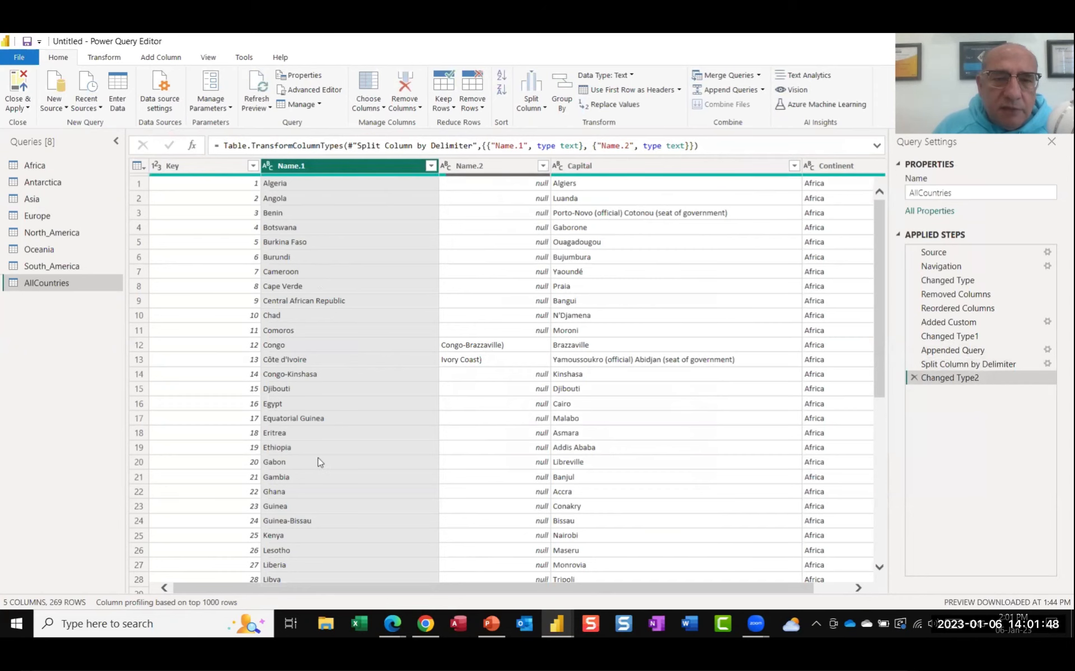
Look through the split rows and remove the Name.2 column from AllCountries.
{"action": "scroll", "coordinate": [459, 268], "scroll_direction": "down", "scroll_amount": 9}
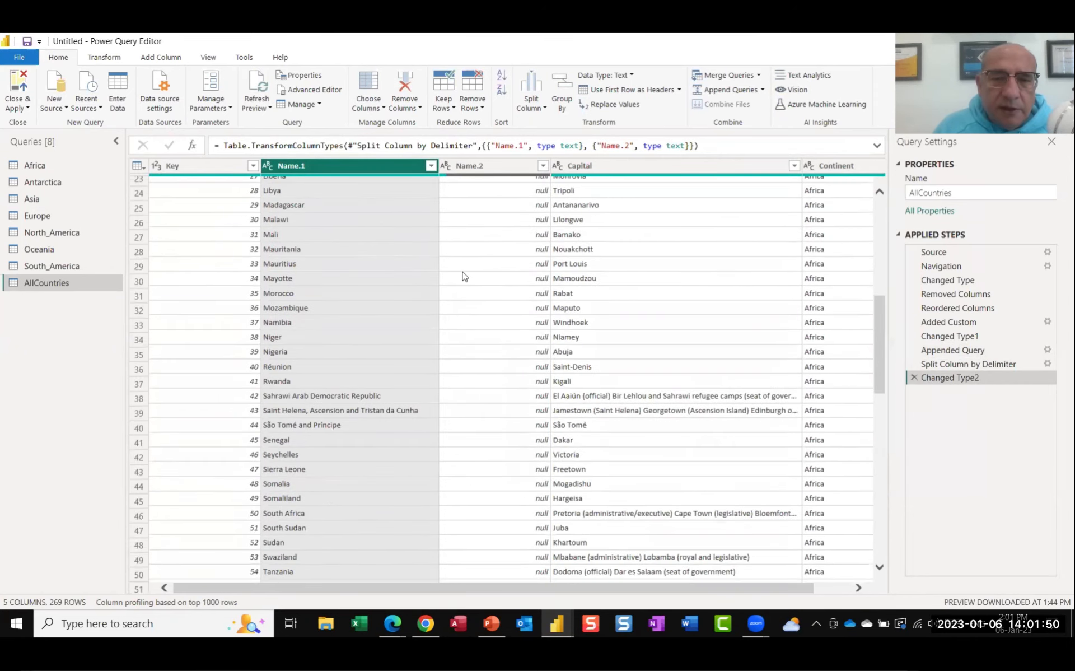
{"action": "scroll", "coordinate": [463, 276], "scroll_direction": "down", "scroll_amount": 8}
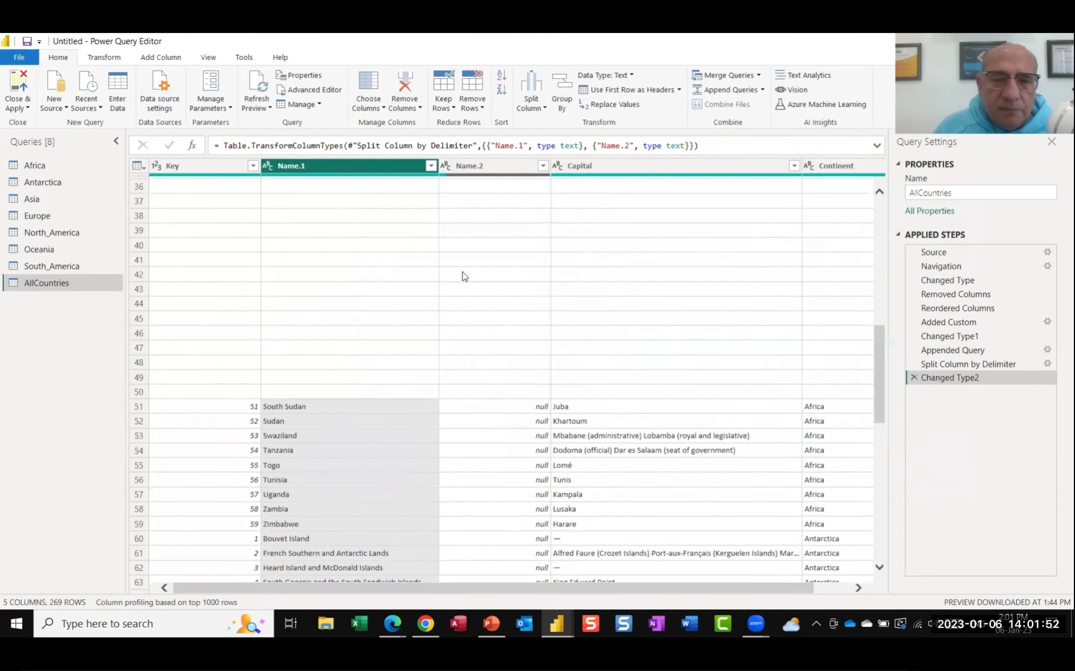
{"action": "scroll", "coordinate": [464, 275], "scroll_direction": "up", "scroll_amount": 12}
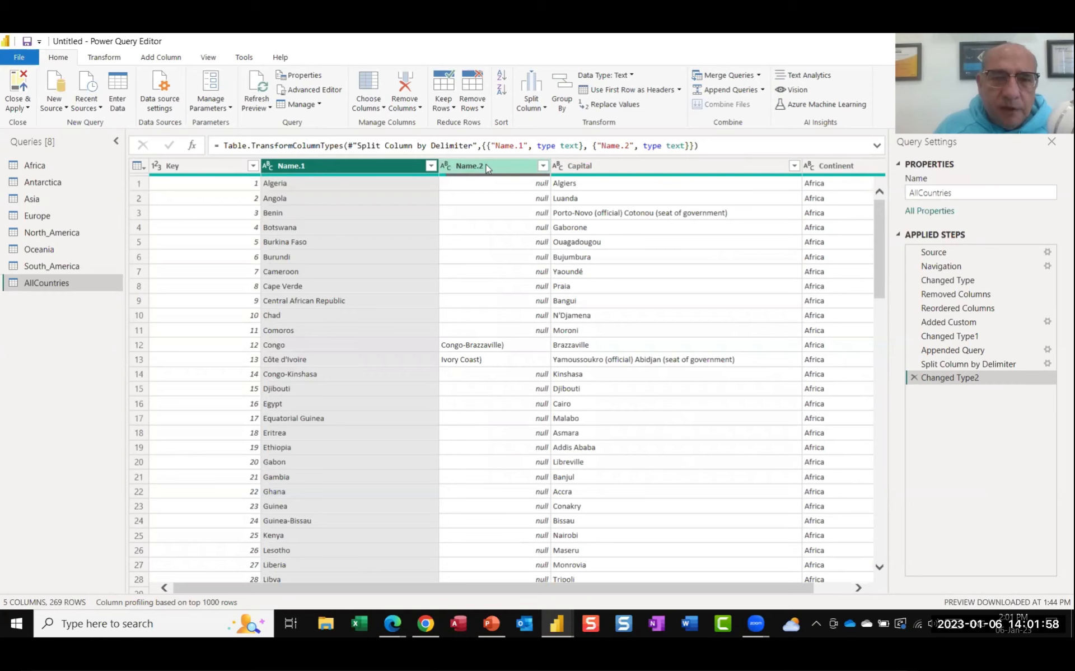
{"action": "right_click", "coordinate": [487, 168]}
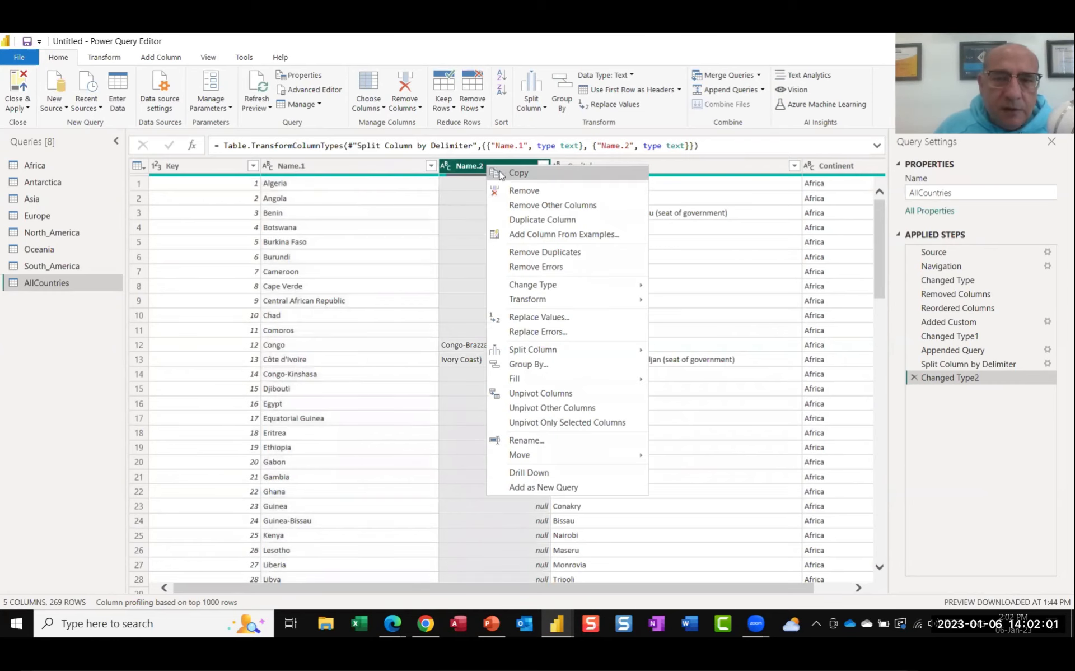
{"action": "left_click", "coordinate": [524, 191]}
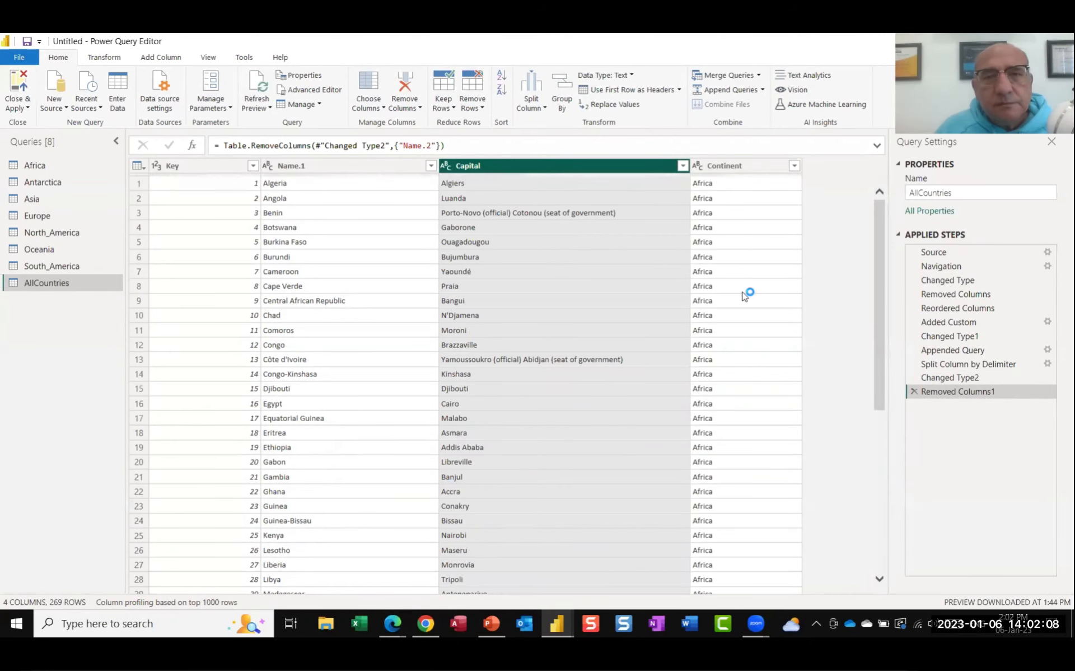
Split the Capital column of AllCountries by the custom delimiter "(" at the left-most delimiter only.
{"action": "right_click", "coordinate": [512, 169]}
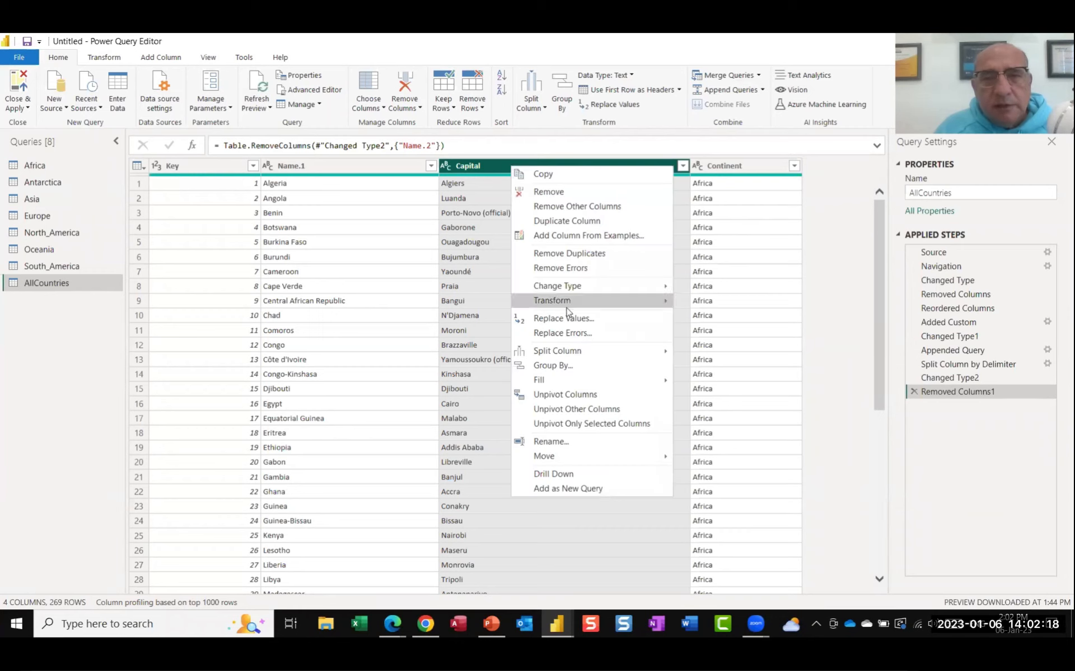
{"action": "mouse_move", "coordinate": [587, 356]}
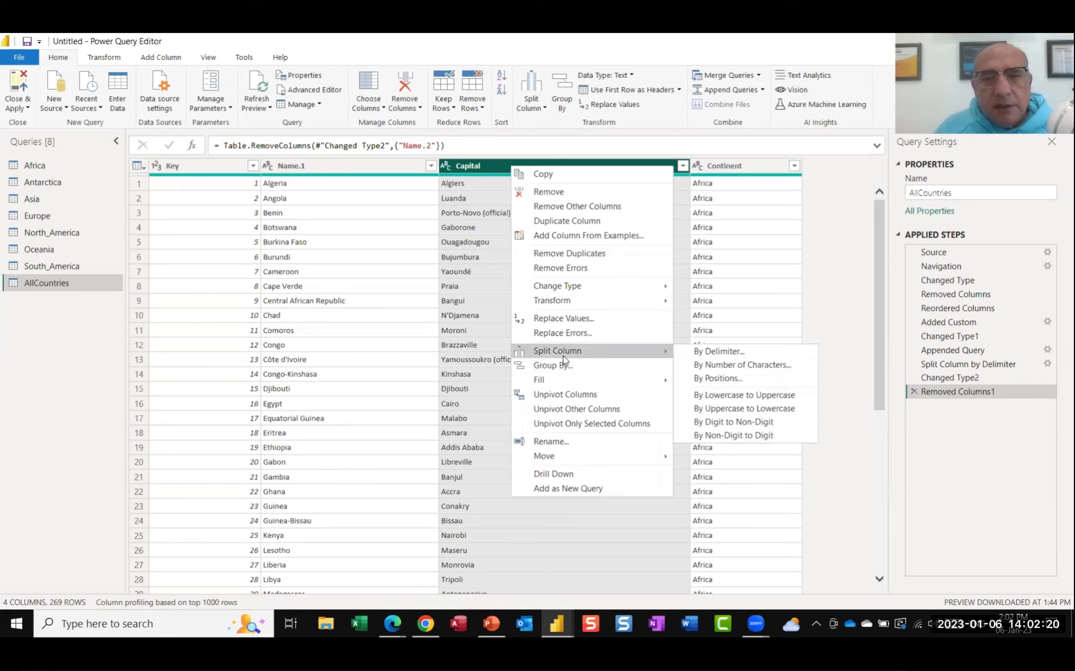
{"action": "left_click", "coordinate": [721, 353]}
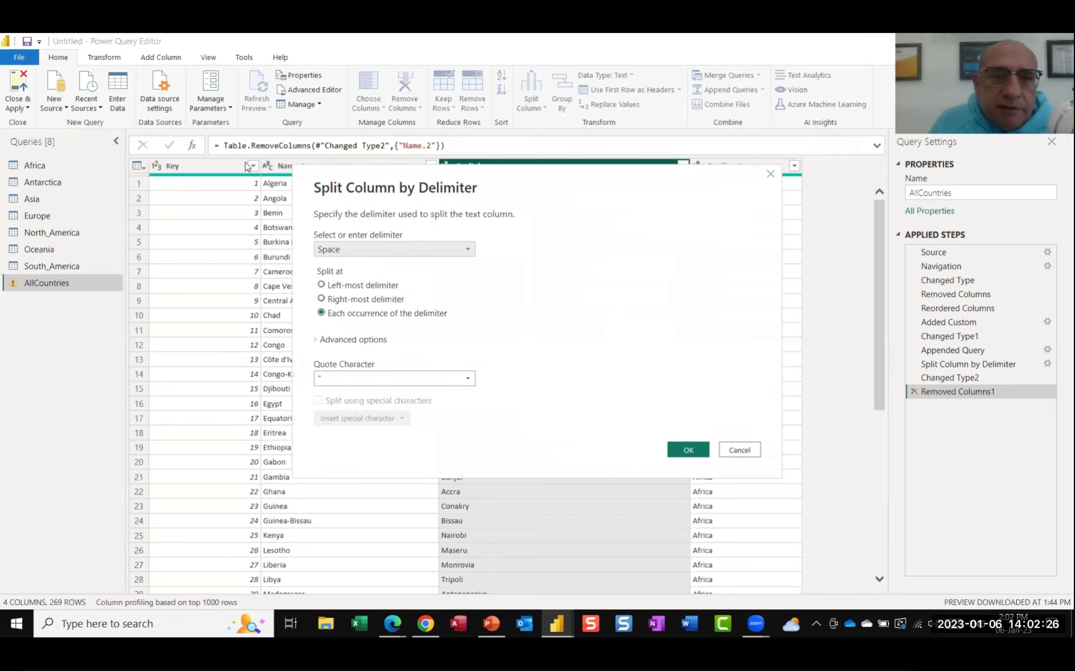
{"action": "left_click", "coordinate": [469, 249]}
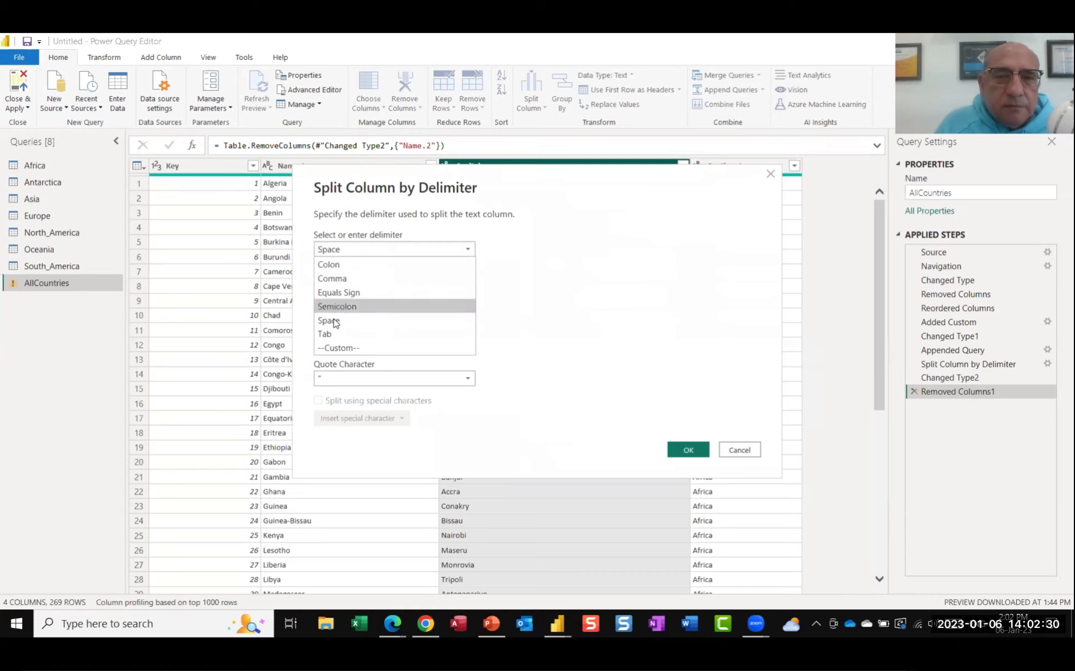
{"action": "left_click", "coordinate": [338, 348]}
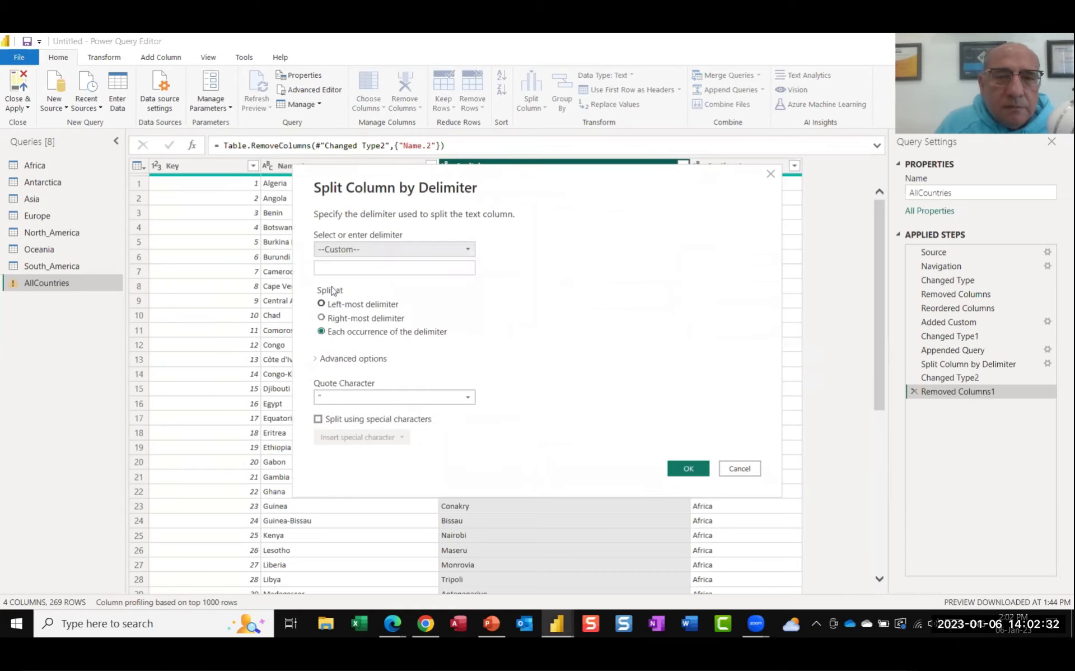
{"action": "left_click", "coordinate": [336, 267]}
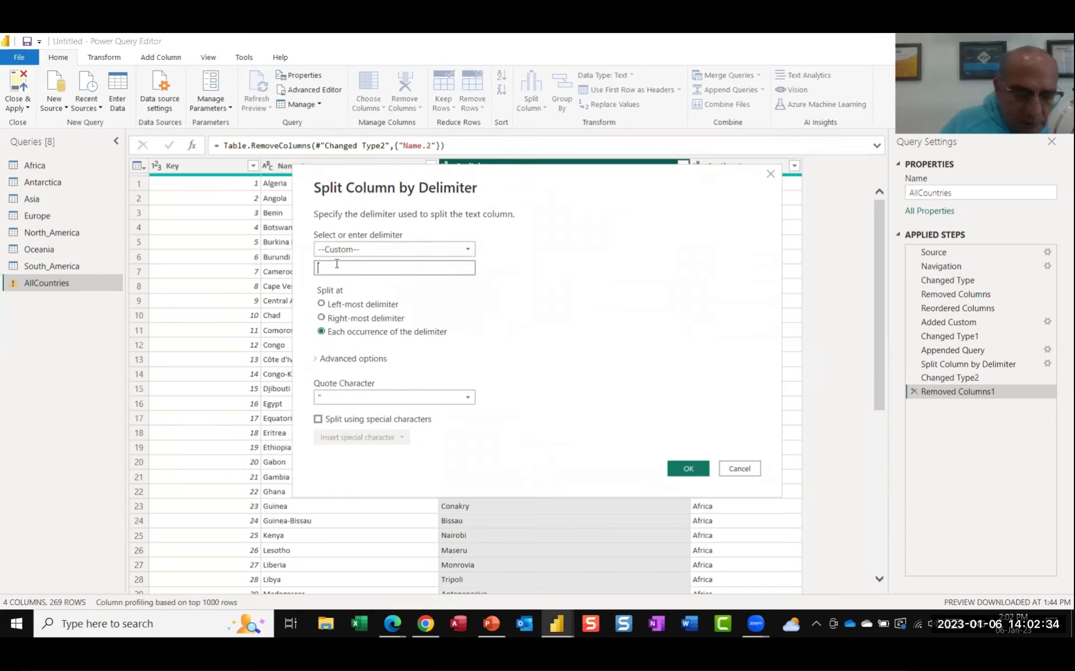
{"action": "type", "text": "("}
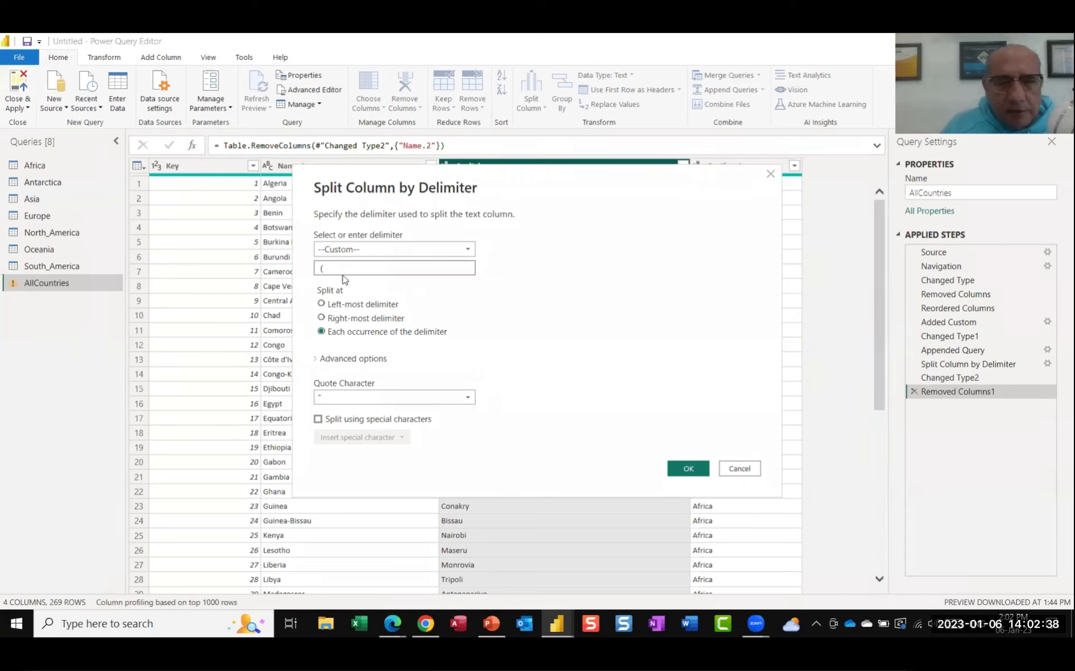
{"action": "left_click", "coordinate": [322, 304]}
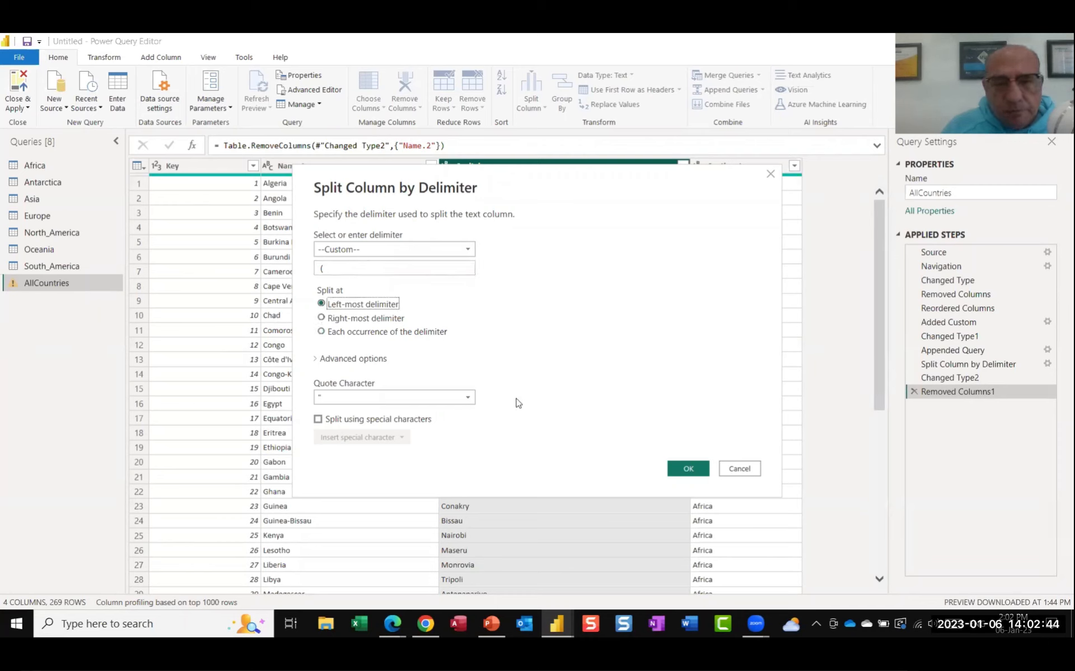
{"action": "left_click", "coordinate": [688, 468]}
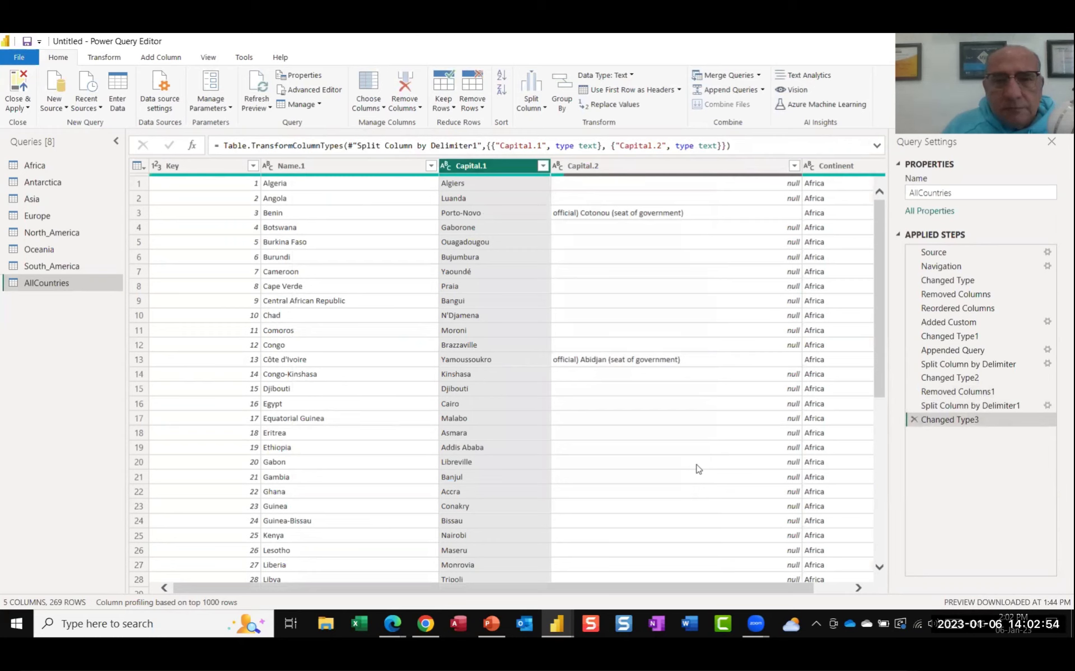
Remove the Capital.2 column from AllCountries.
{"action": "left_click", "coordinate": [661, 166]}
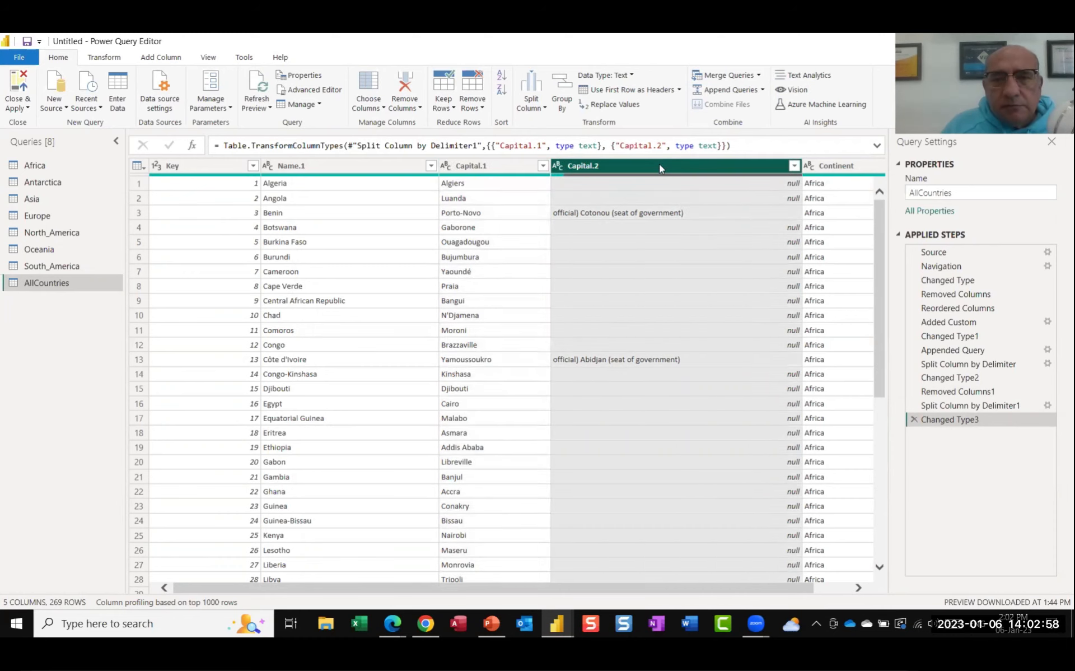
{"action": "right_click", "coordinate": [660, 164]}
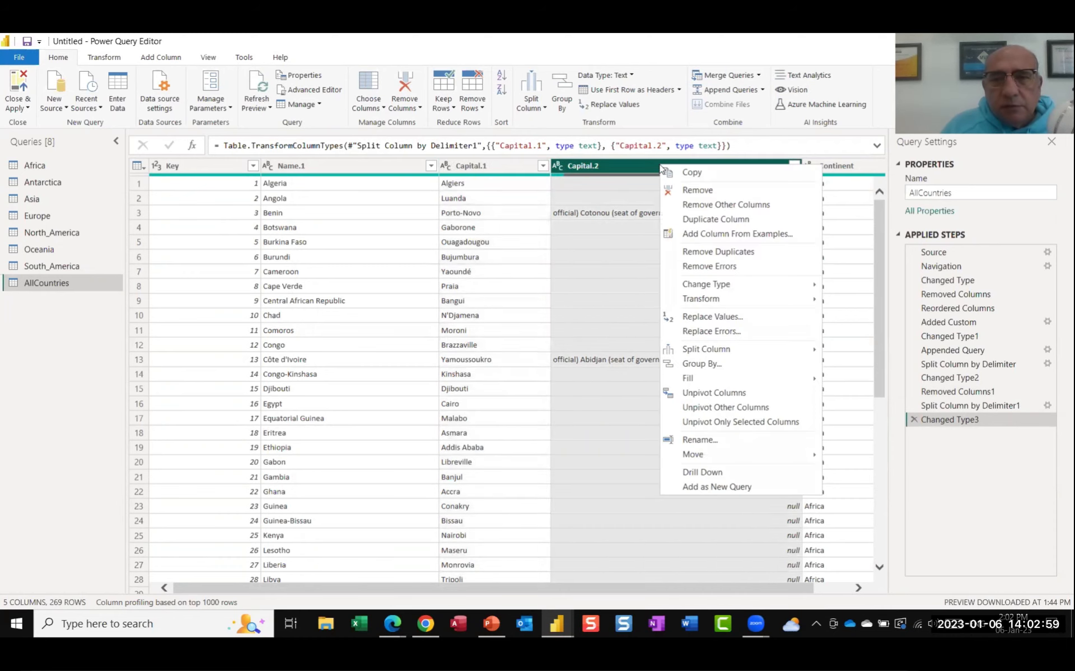
{"action": "left_click", "coordinate": [717, 192]}
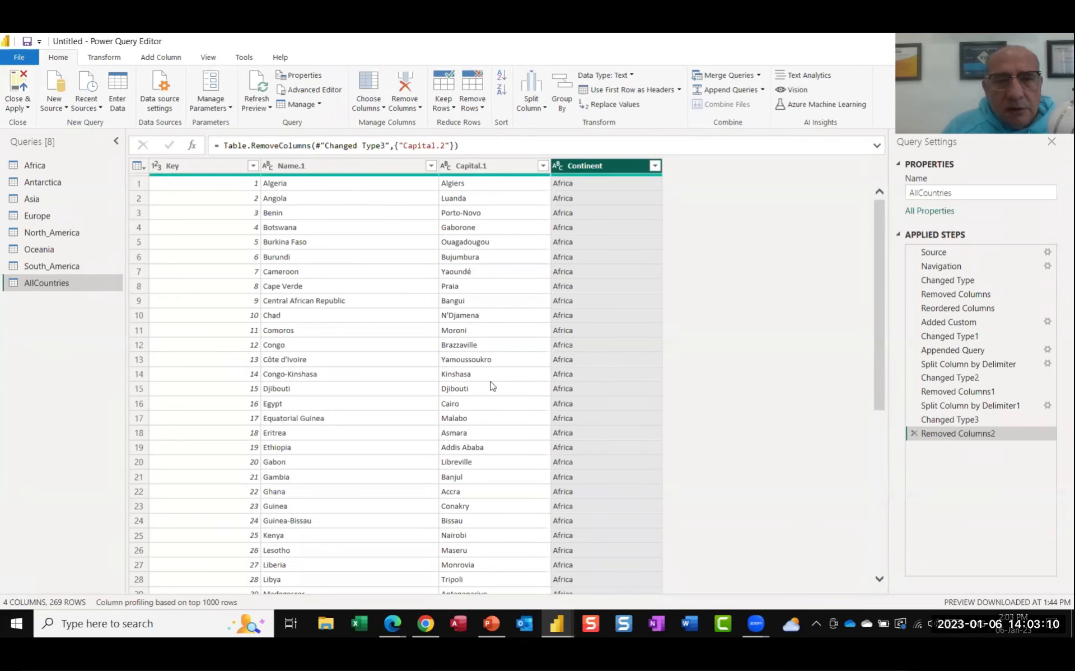
Rename the Name.1 column to Countries and the Capital.1 column to Capital.
{"action": "double_click", "coordinate": [306, 168]}
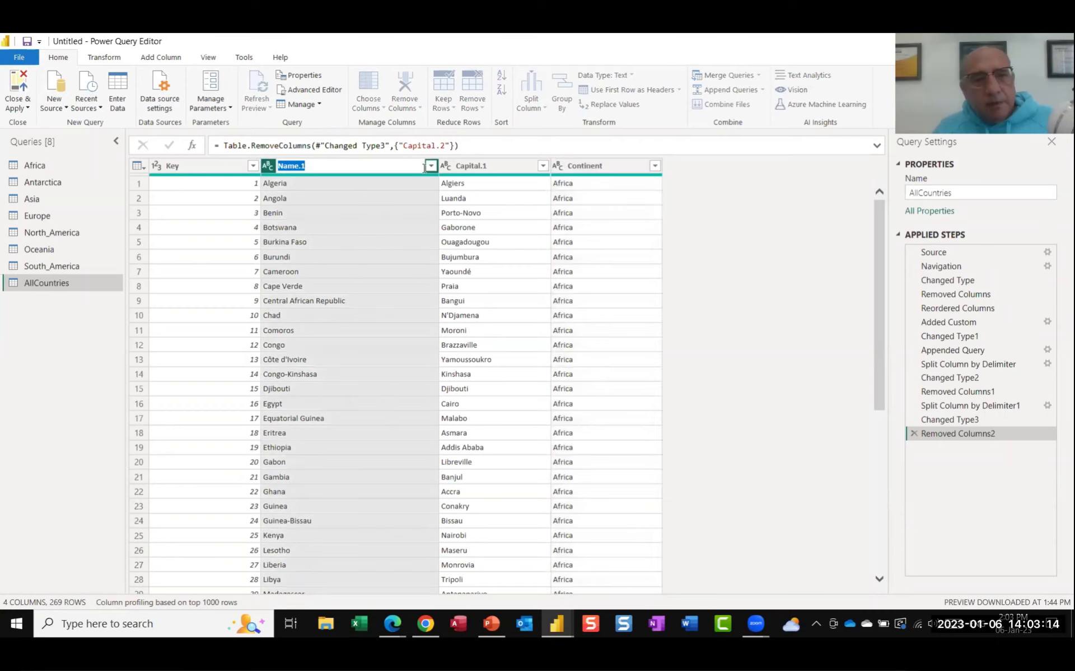
{"action": "type", "text": "Co"}
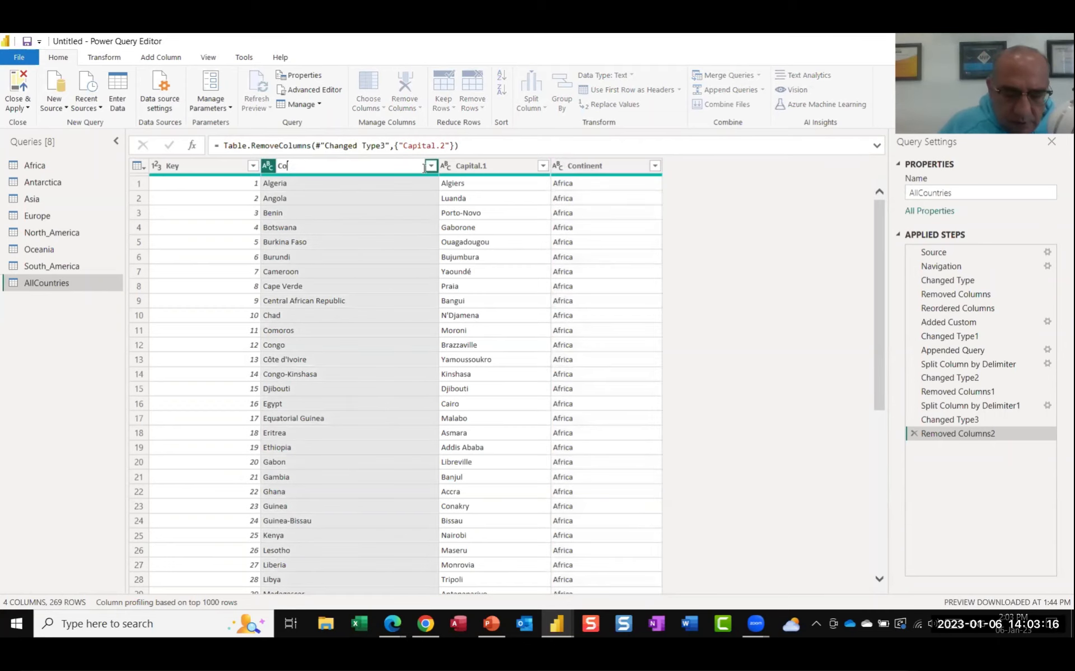
{"action": "type", "text": "un"}
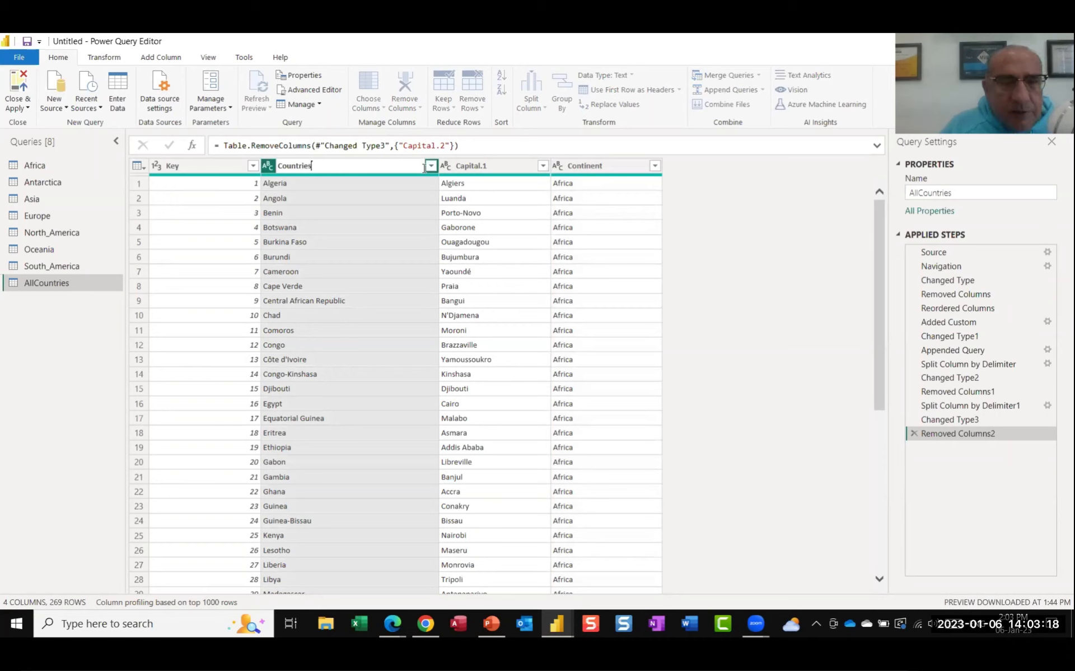
{"action": "type", "text": "tries"}
{"action": "key", "text": "Return"}
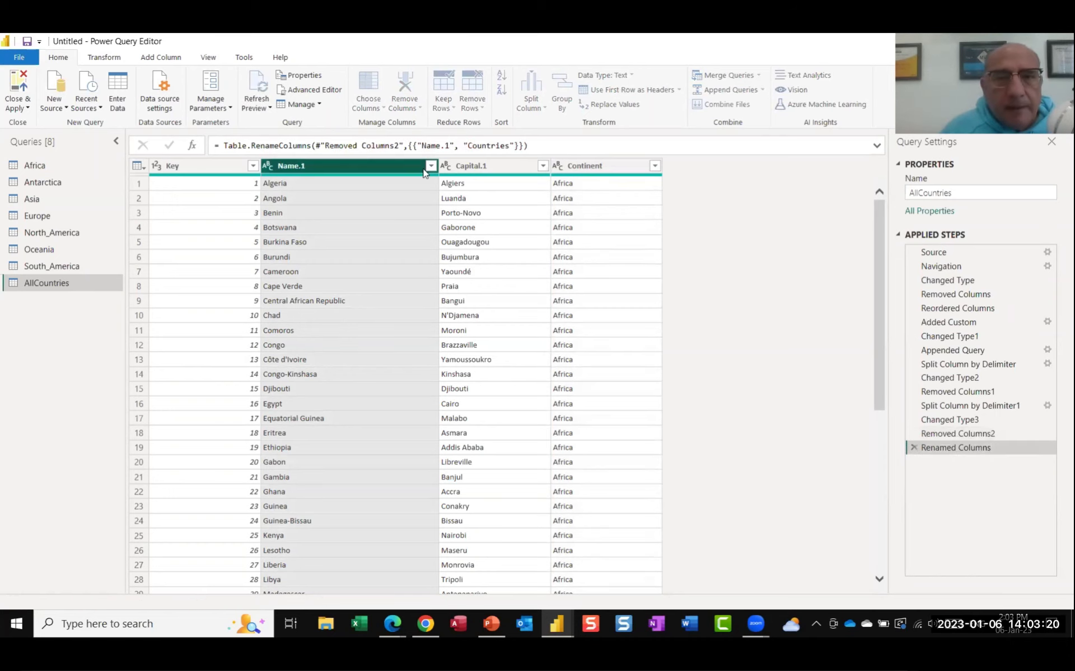
{"action": "left_click", "coordinate": [479, 167]}
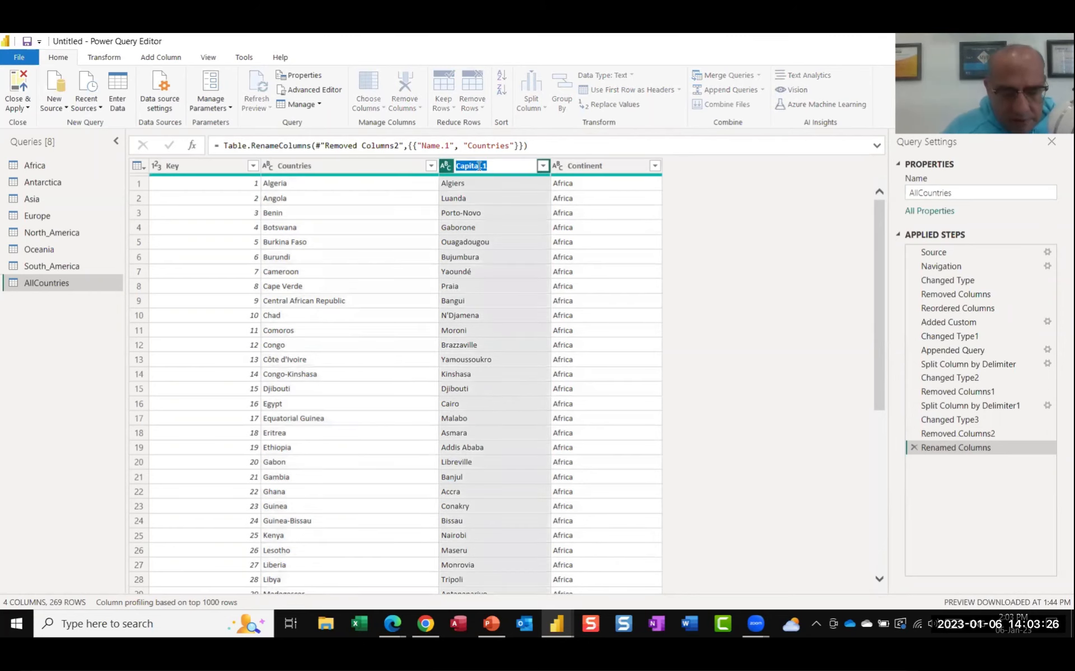
{"action": "type", "text": "Capital"}
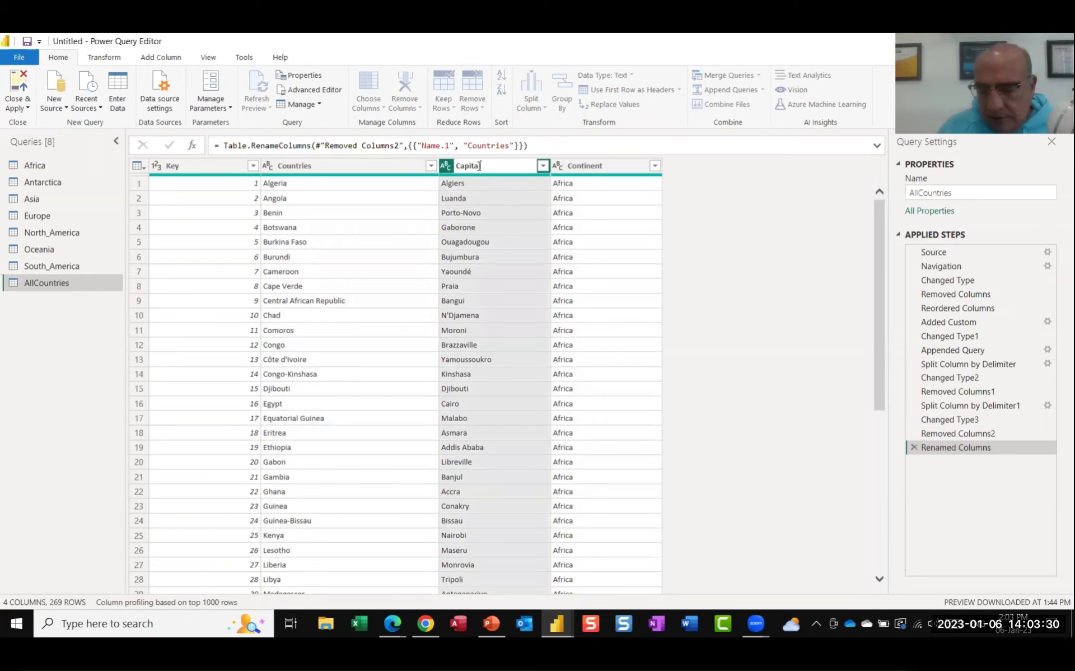
{"action": "key", "text": "Return"}
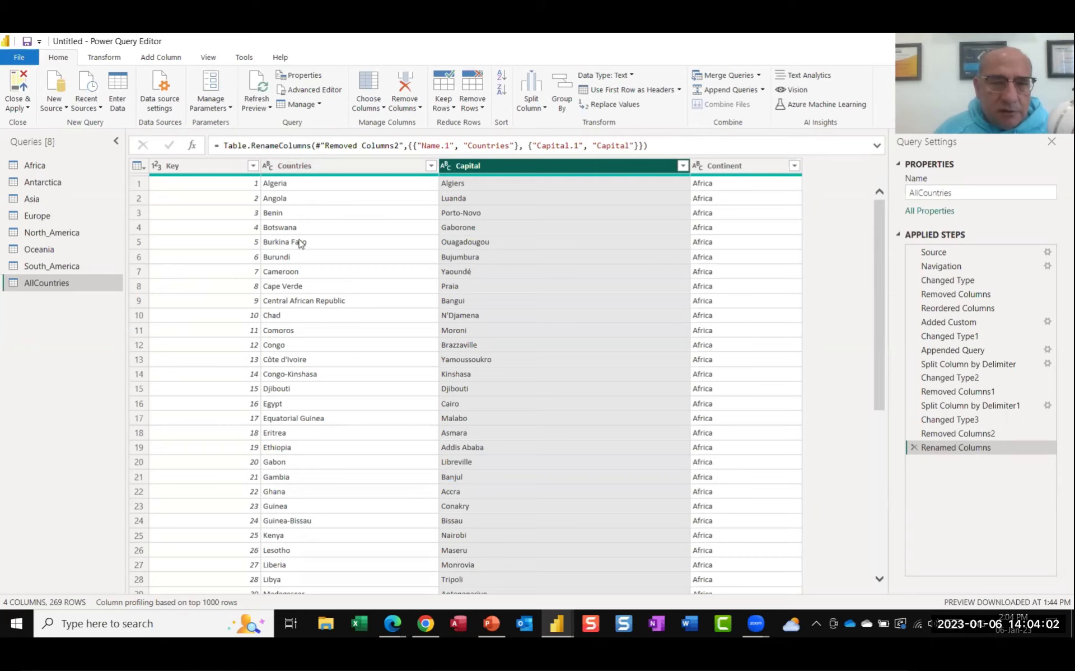
Sort AllCountries by the Countries column in ascending order and remove the Key column.
{"action": "left_click", "coordinate": [345, 169]}
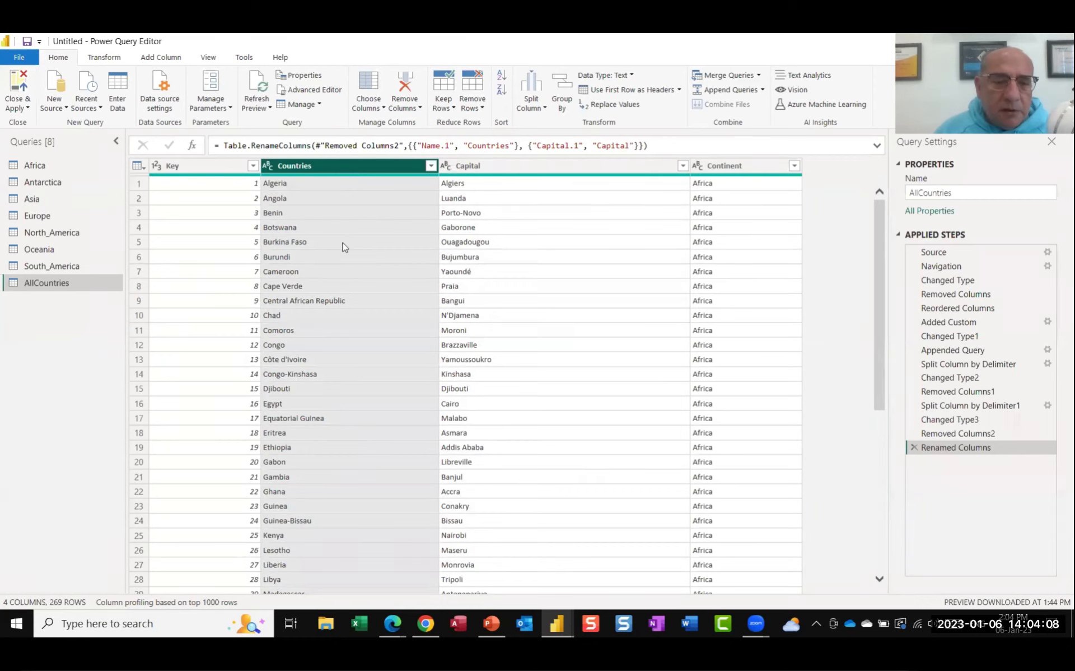
{"action": "left_click", "coordinate": [502, 82]}
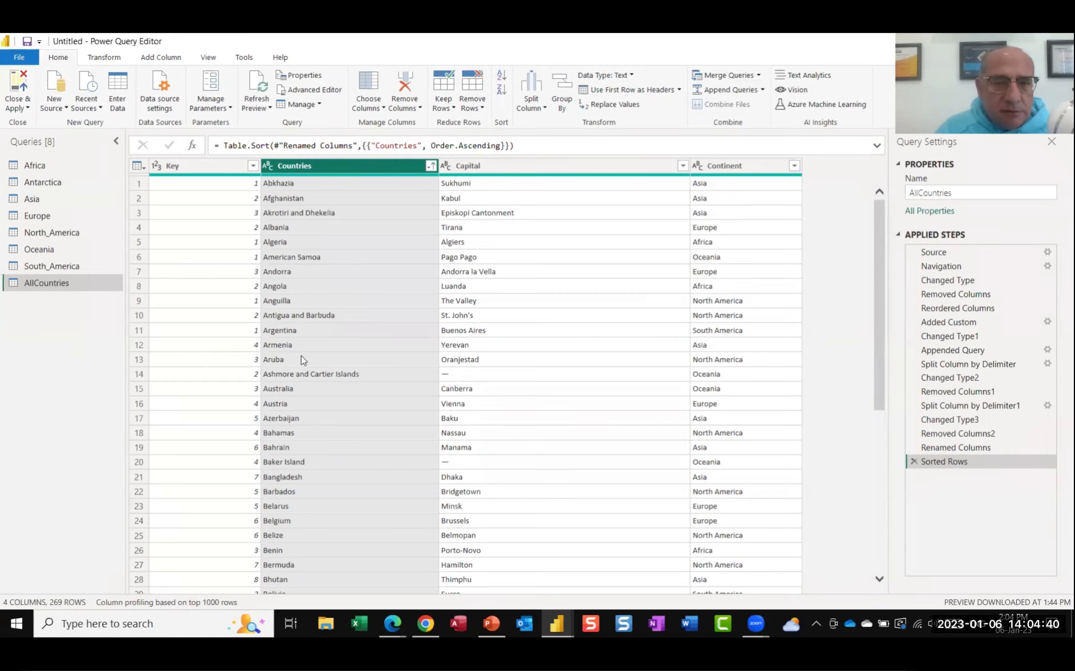
{"action": "right_click", "coordinate": [196, 170]}
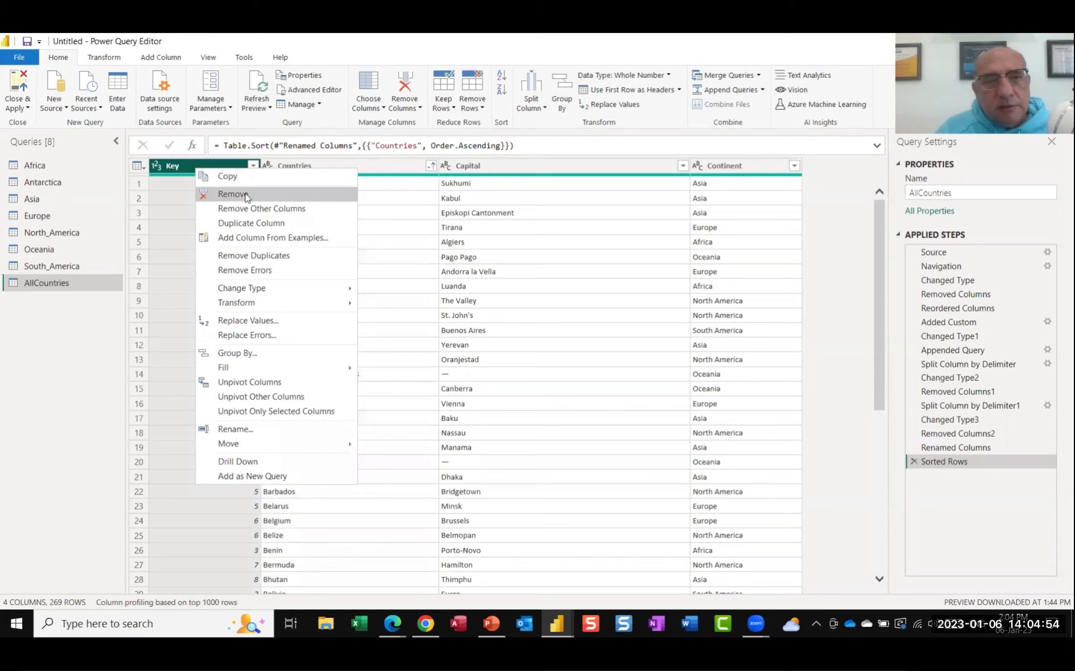
{"action": "left_click", "coordinate": [246, 196]}
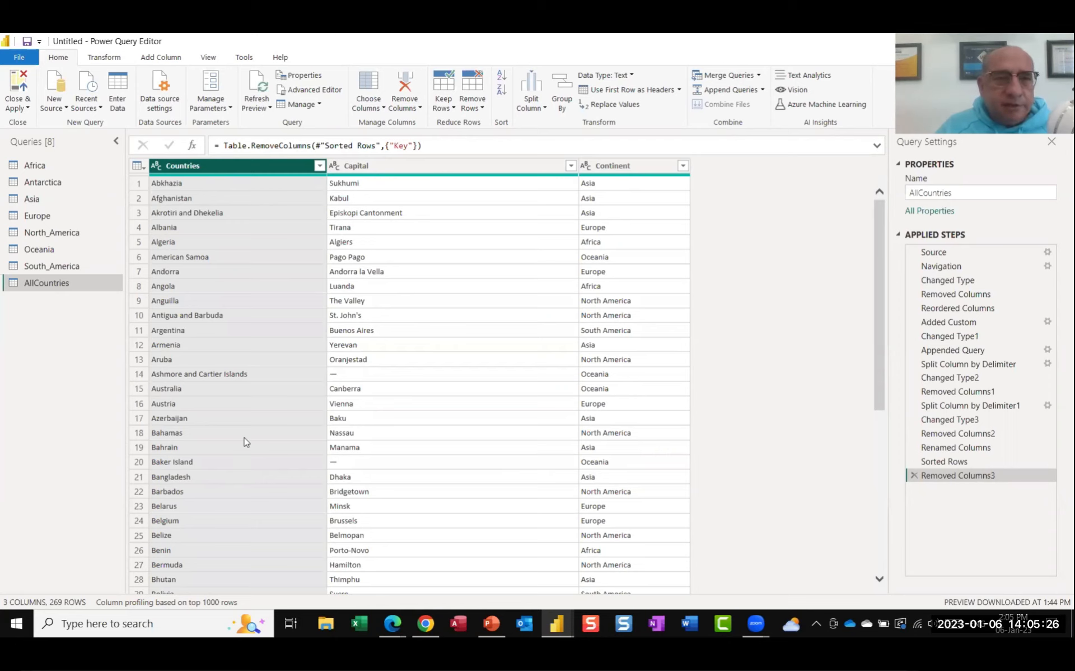
Add an index column starting from 1 and move it in front of the Countries column.
{"action": "left_click", "coordinate": [161, 59]}
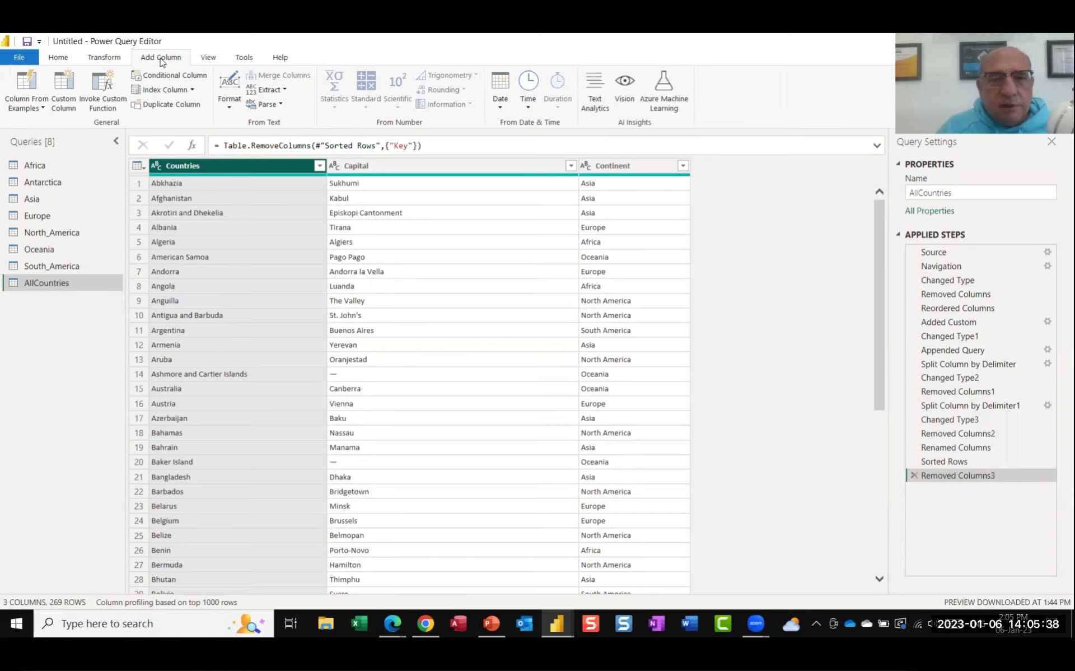
{"action": "left_click", "coordinate": [192, 90]}
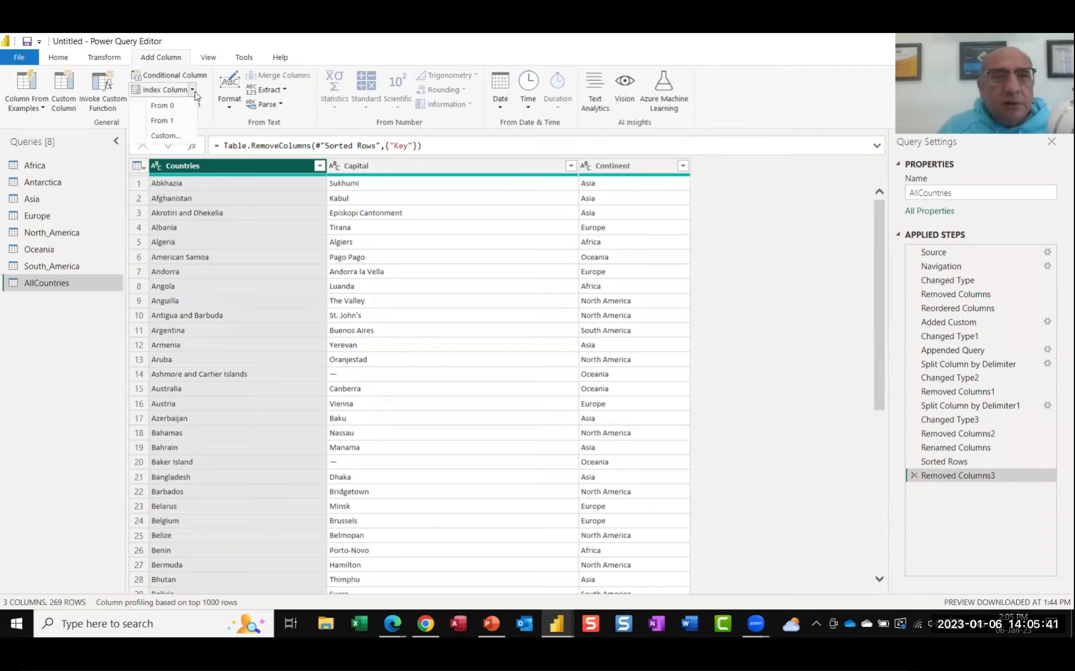
{"action": "left_click", "coordinate": [170, 122]}
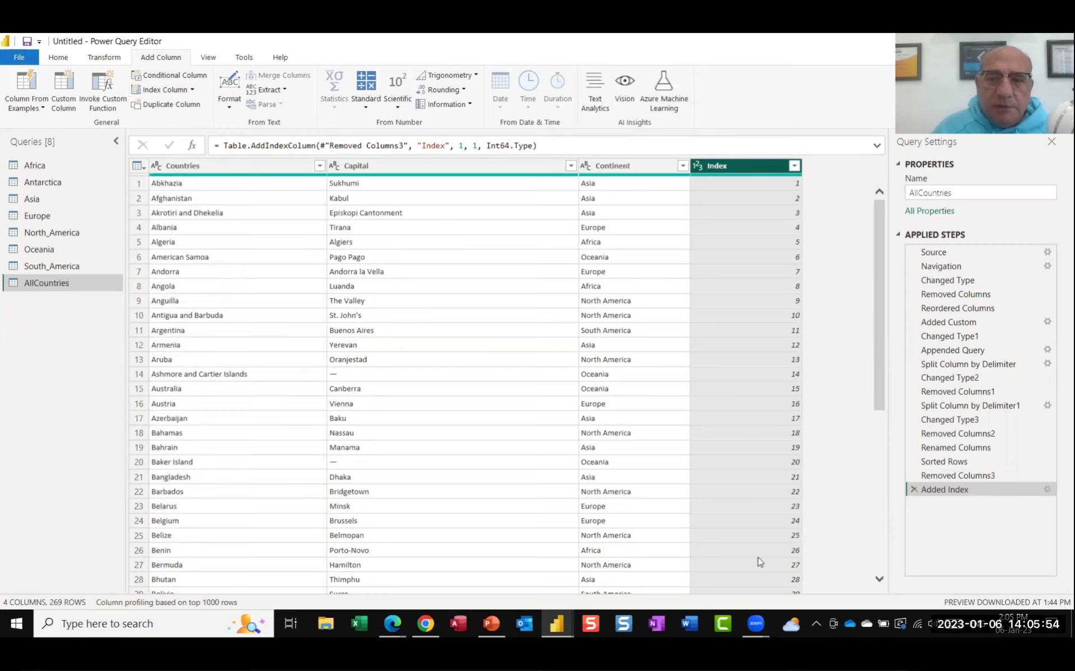
{"action": "left_click_drag", "start_coordinate": [754, 172], "coordinate": [189, 162]}
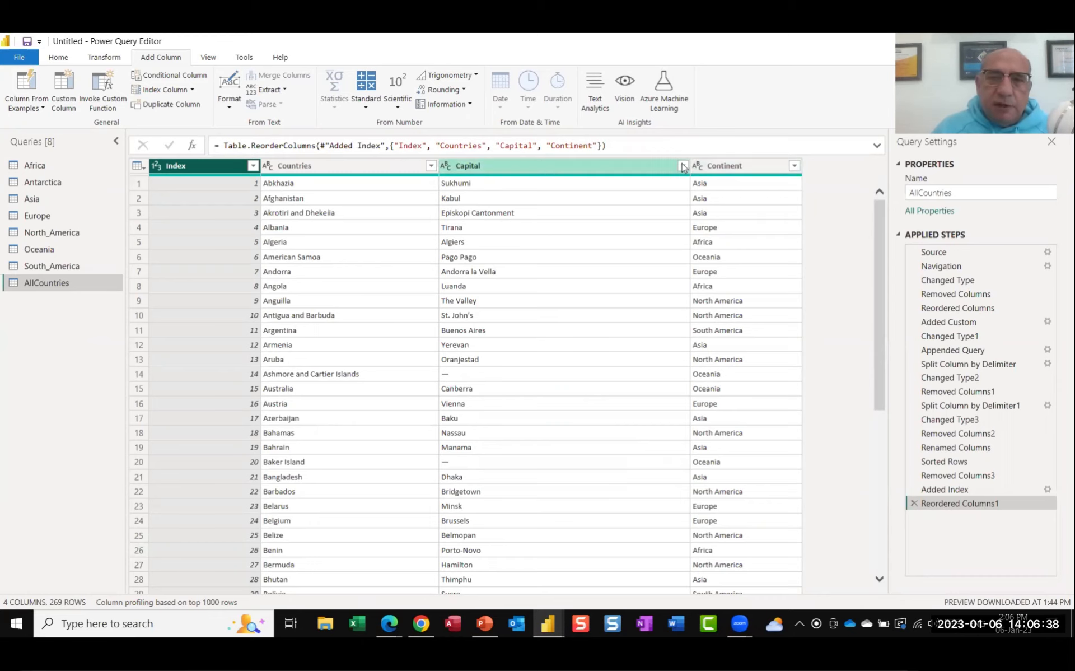
Filter the Capital column to exclude the rows whose value is only a dash ("—").
{"action": "left_click", "coordinate": [677, 165]}
{"action": "left_click", "coordinate": [683, 166]}
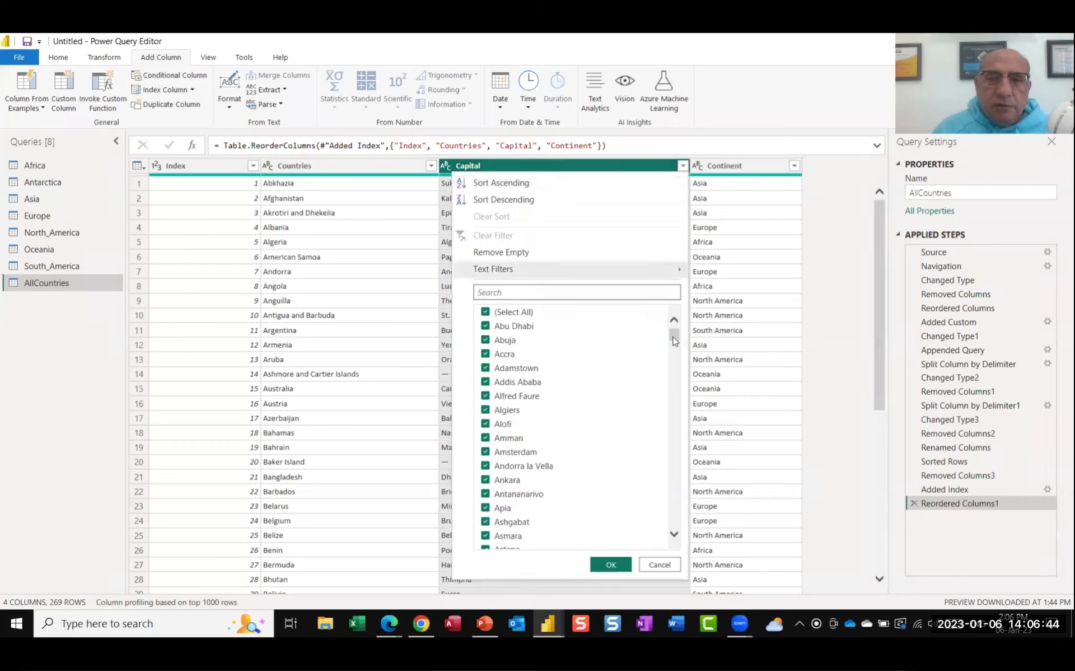
{"action": "left_click_drag", "start_coordinate": [674, 341], "coordinate": [661, 391]}
{"action": "left_click_drag", "start_coordinate": [658, 482], "coordinate": [655, 518]}
{"action": "scroll", "coordinate": [654, 518], "scroll_direction": "down", "scroll_amount": 6}
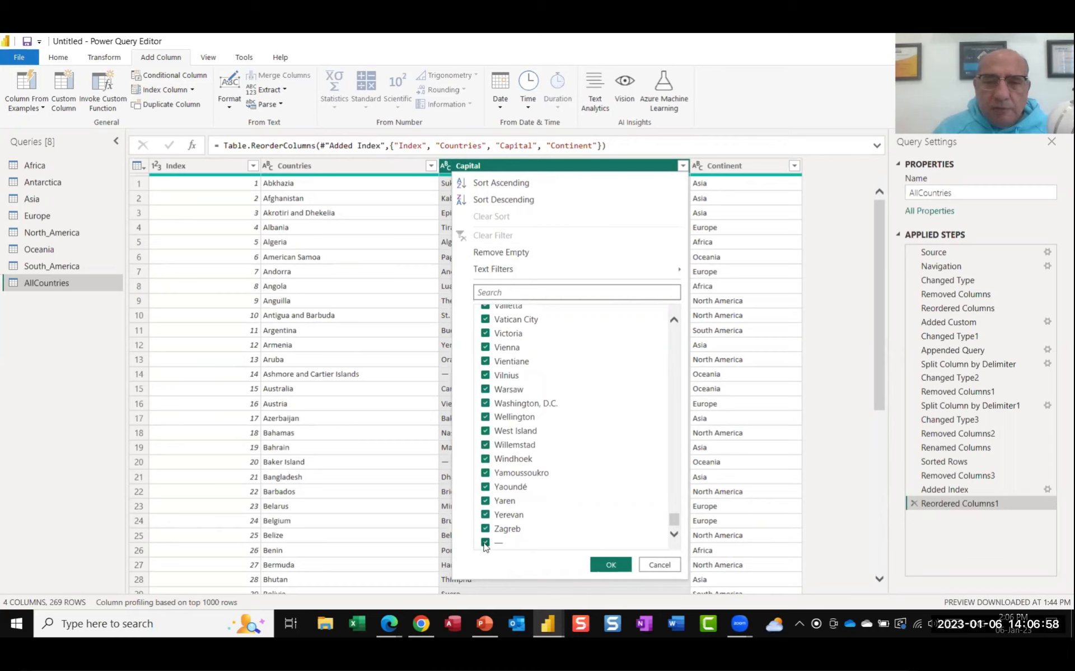
{"action": "left_click", "coordinate": [485, 544]}
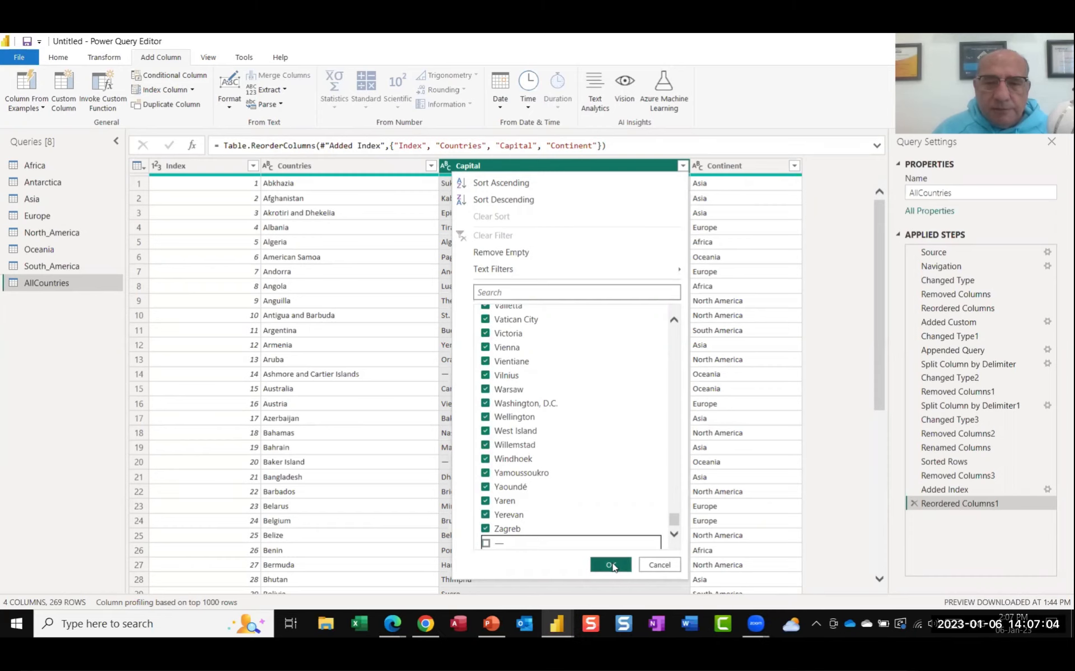
{"action": "left_click", "coordinate": [612, 565]}
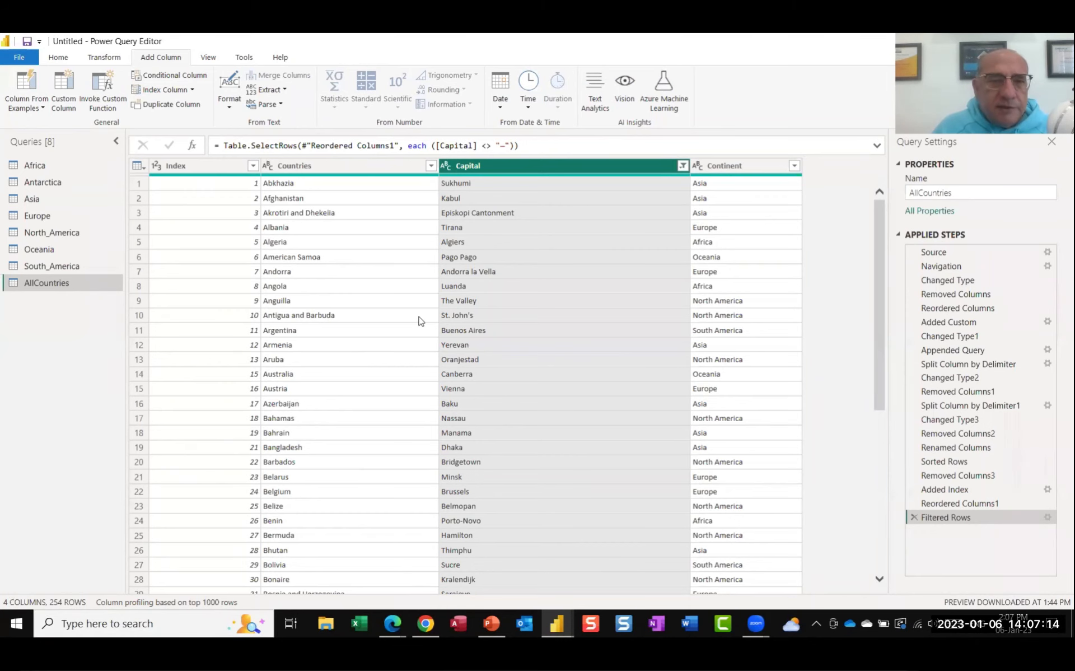
Look through the filtered AllCountries rows to check the index, country, capital and continent values.
{"action": "scroll", "coordinate": [420, 320], "scroll_direction": "down", "scroll_amount": 2}
{"action": "scroll", "coordinate": [421, 320], "scroll_direction": "down", "scroll_amount": 17}
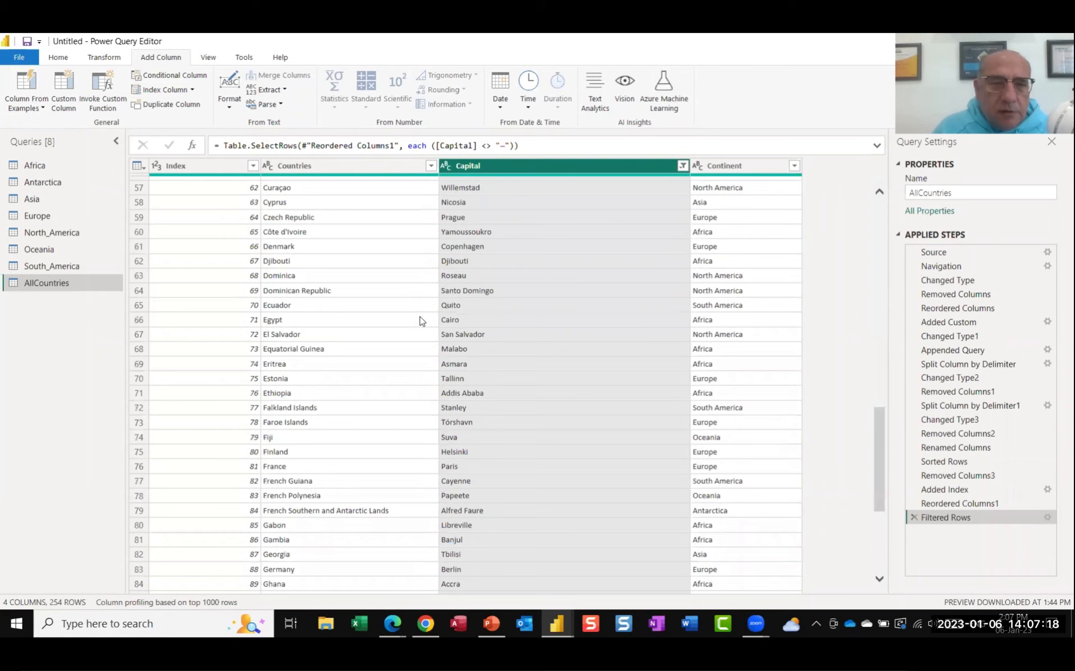
{"action": "scroll", "coordinate": [422, 320], "scroll_direction": "down", "scroll_amount": 16}
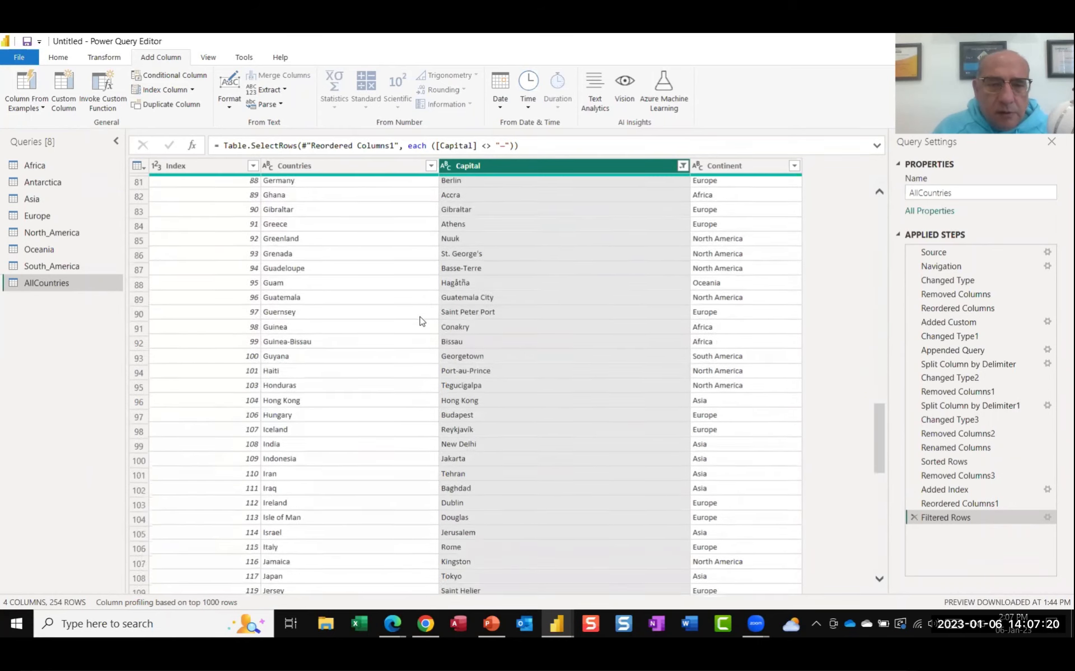
{"action": "scroll", "coordinate": [422, 320], "scroll_direction": "down", "scroll_amount": 15}
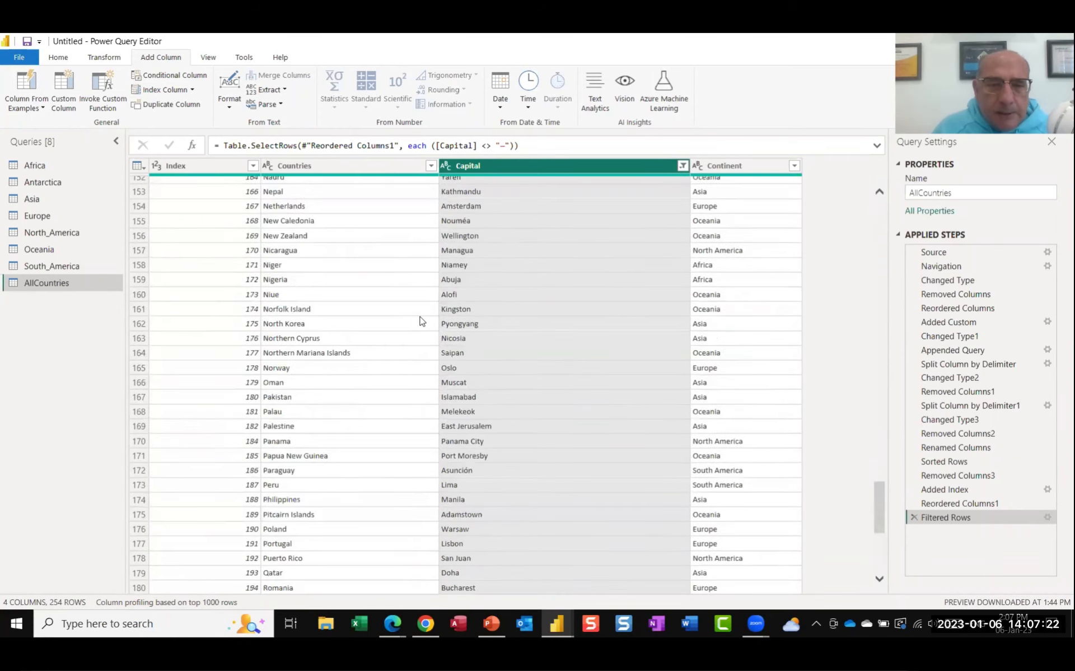
{"action": "scroll", "coordinate": [422, 321], "scroll_direction": "down", "scroll_amount": 7}
{"action": "scroll", "coordinate": [422, 321], "scroll_direction": "up", "scroll_amount": 20}
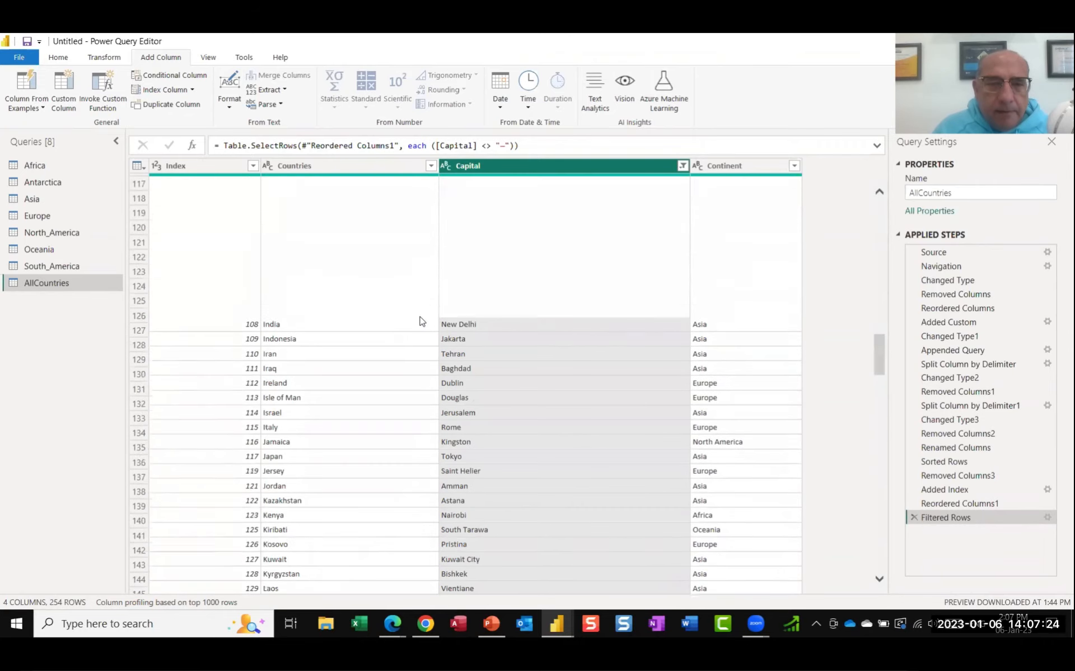
Close the query editor and apply the pending query changes to the report's data model.
{"action": "scroll", "coordinate": [421, 321], "scroll_direction": "up", "scroll_amount": 20}
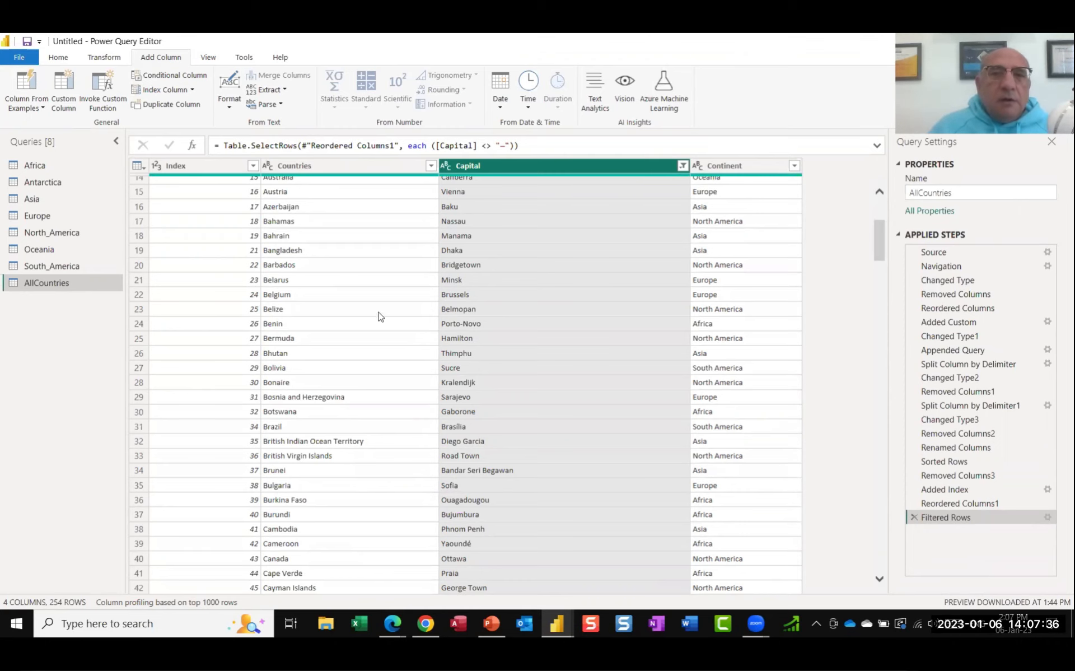
{"action": "scroll", "coordinate": [363, 256], "scroll_direction": "up", "scroll_amount": 5}
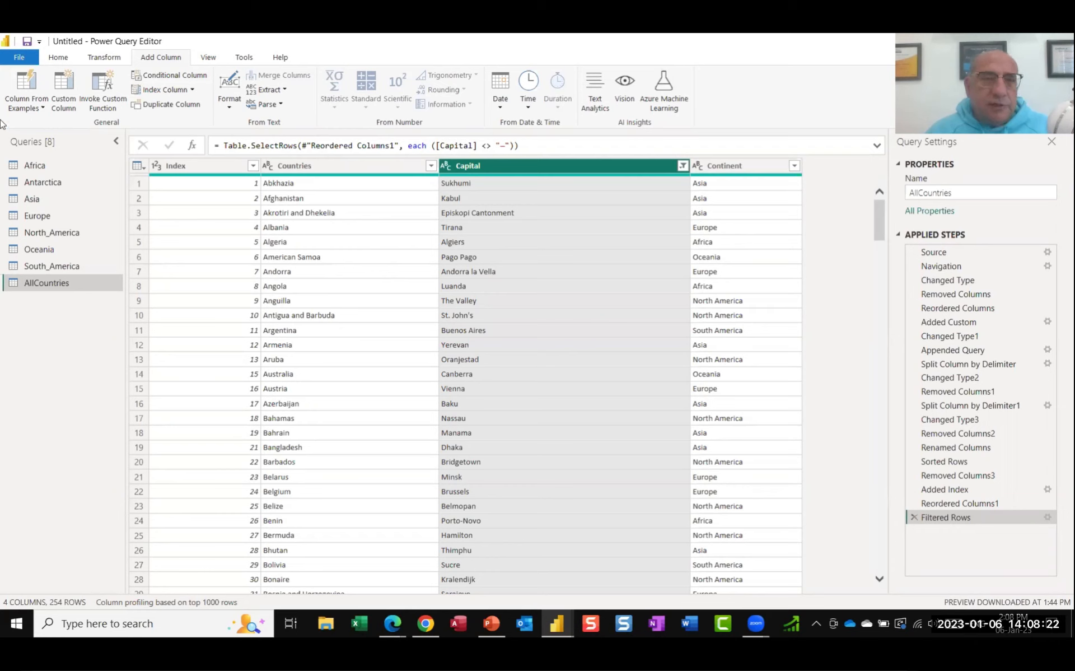
{"action": "left_click", "coordinate": [58, 59]}
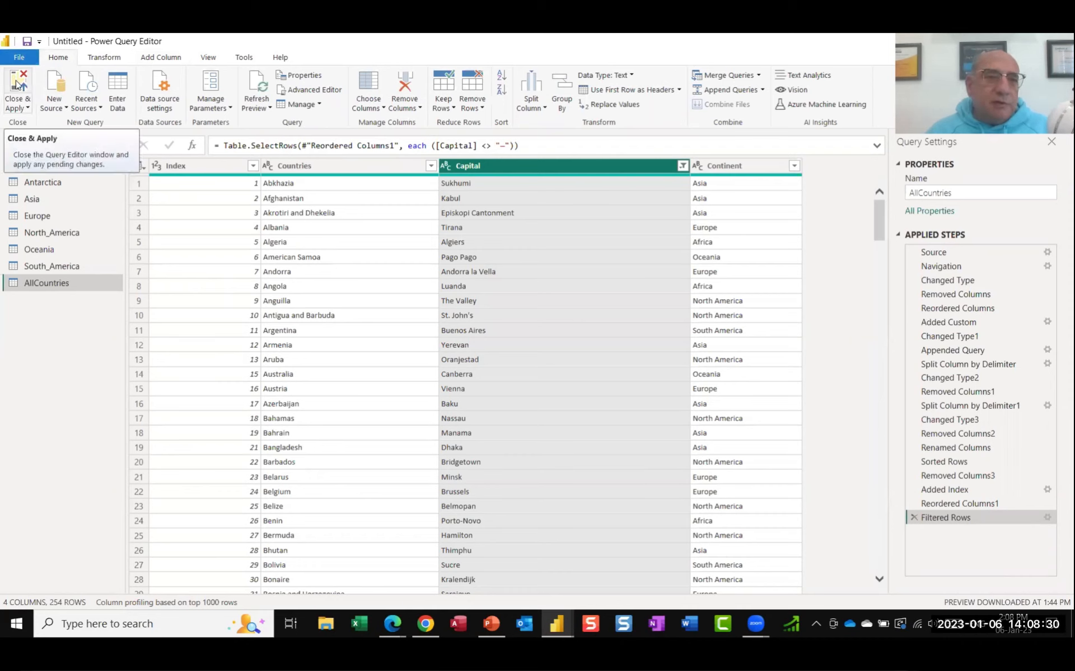
{"action": "left_click", "coordinate": [17, 84]}
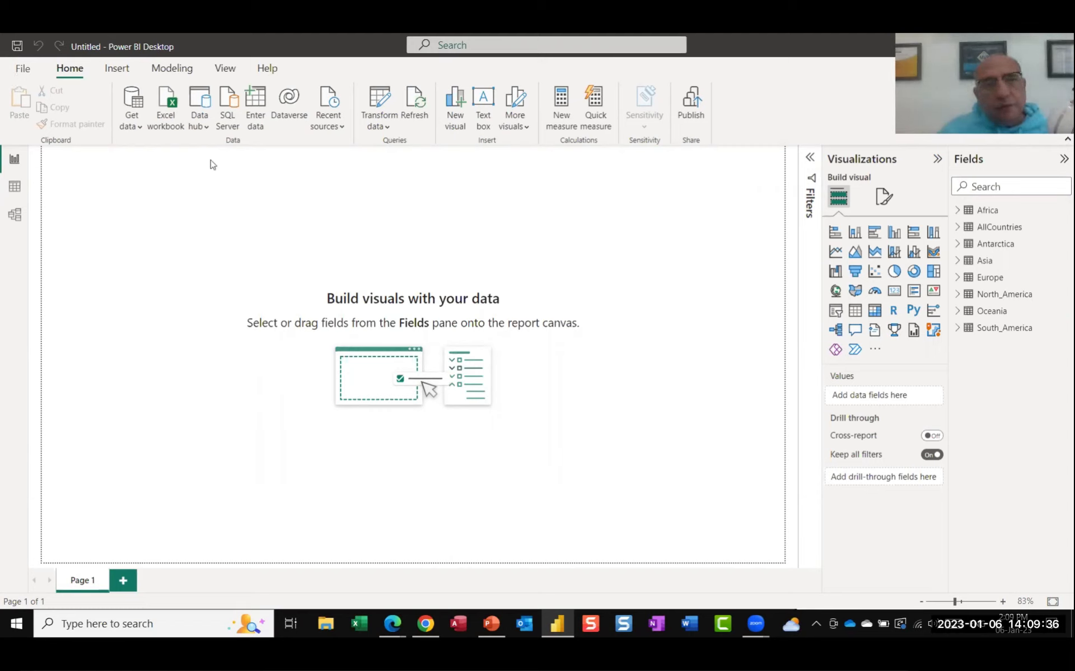
Connect to the Excel workbook CountryPops.xlsx in the Chapter 03 folder.
{"action": "left_click", "coordinate": [164, 111]}
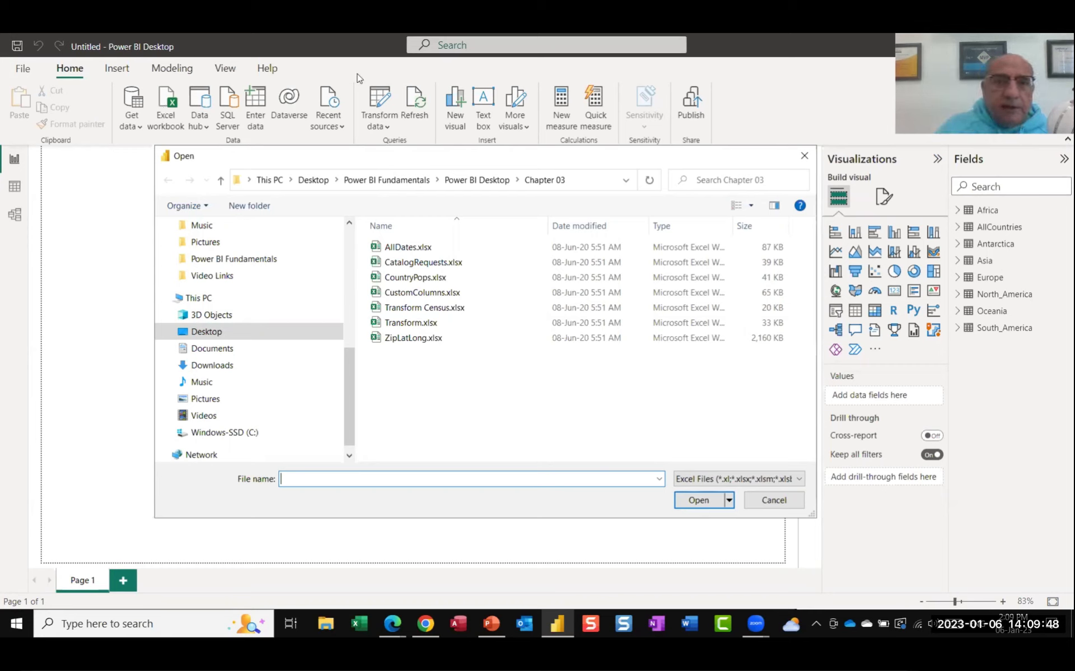
{"action": "left_click", "coordinate": [414, 278]}
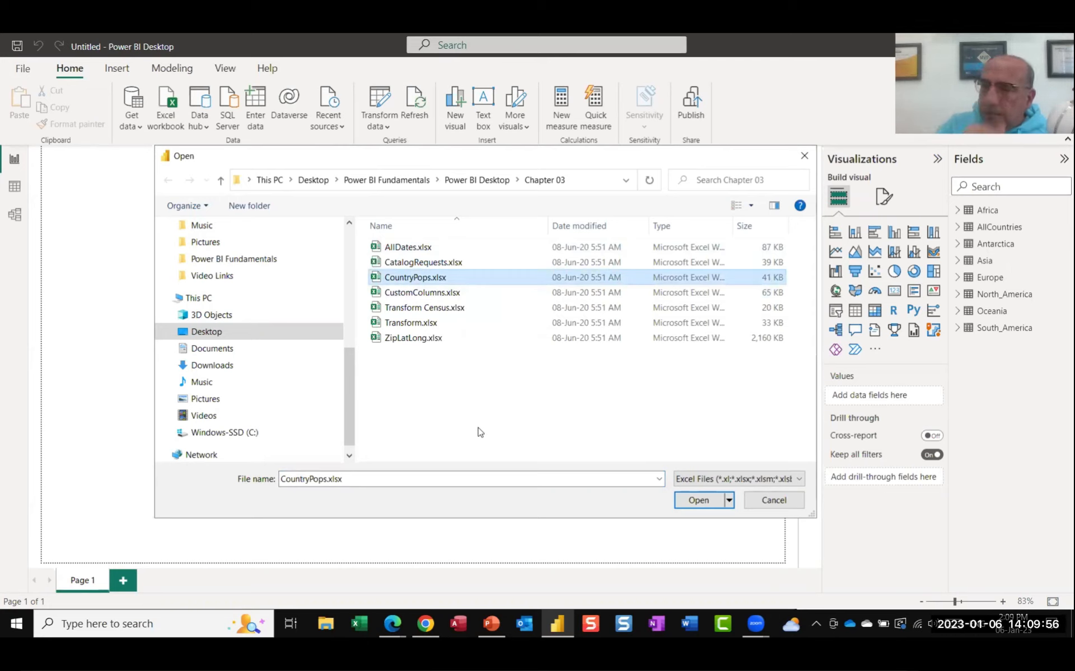
{"action": "left_click", "coordinate": [699, 500]}
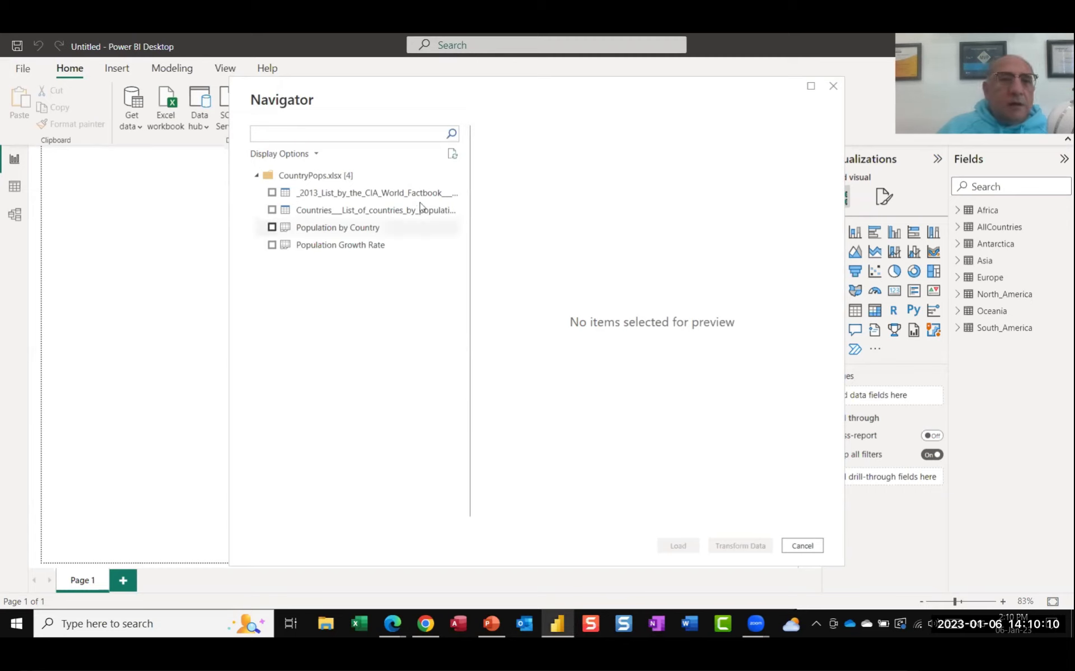
Preview the Population by Country and Population Growth Rate sheets, and bring both into the query editor for transformation.
{"action": "left_click", "coordinate": [324, 229]}
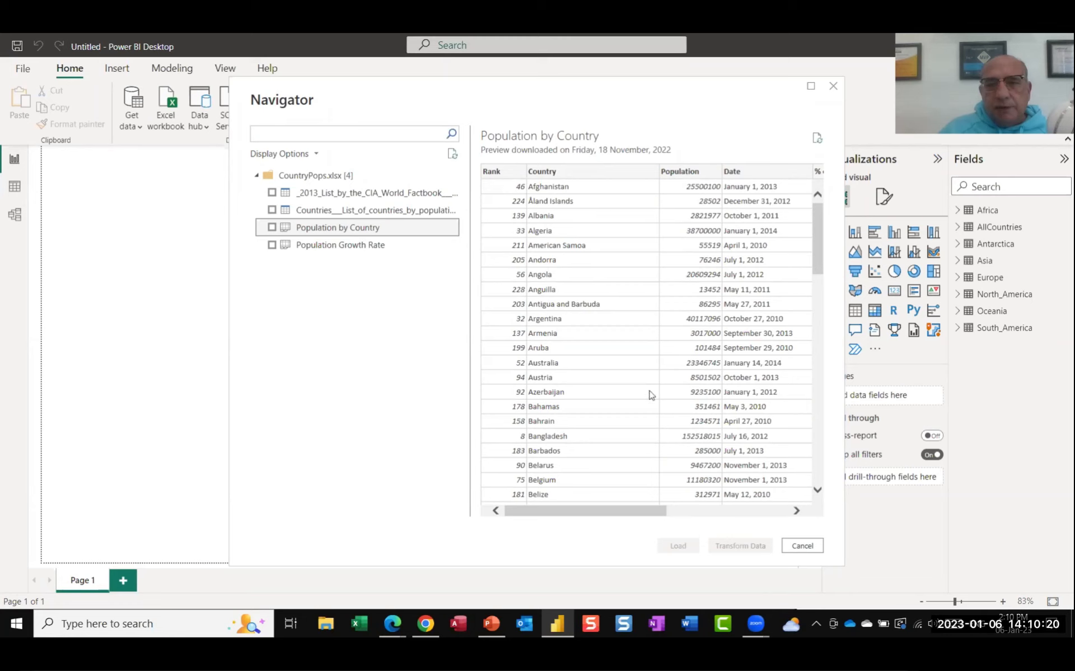
{"action": "left_click_drag", "start_coordinate": [636, 510], "coordinate": [701, 432]}
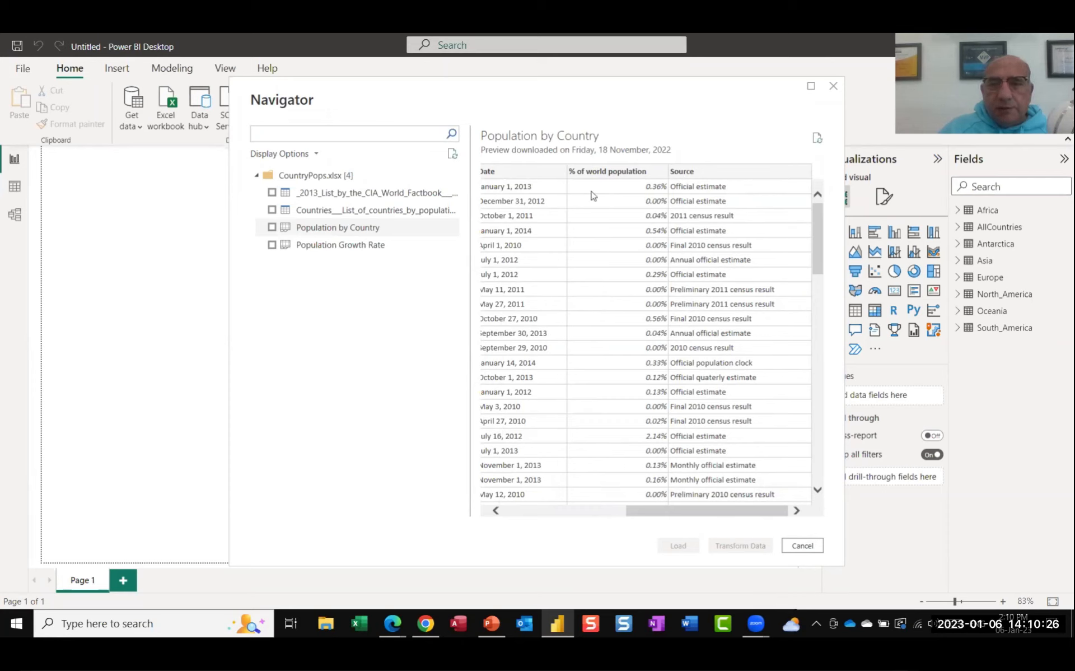
{"action": "left_click", "coordinate": [335, 246]}
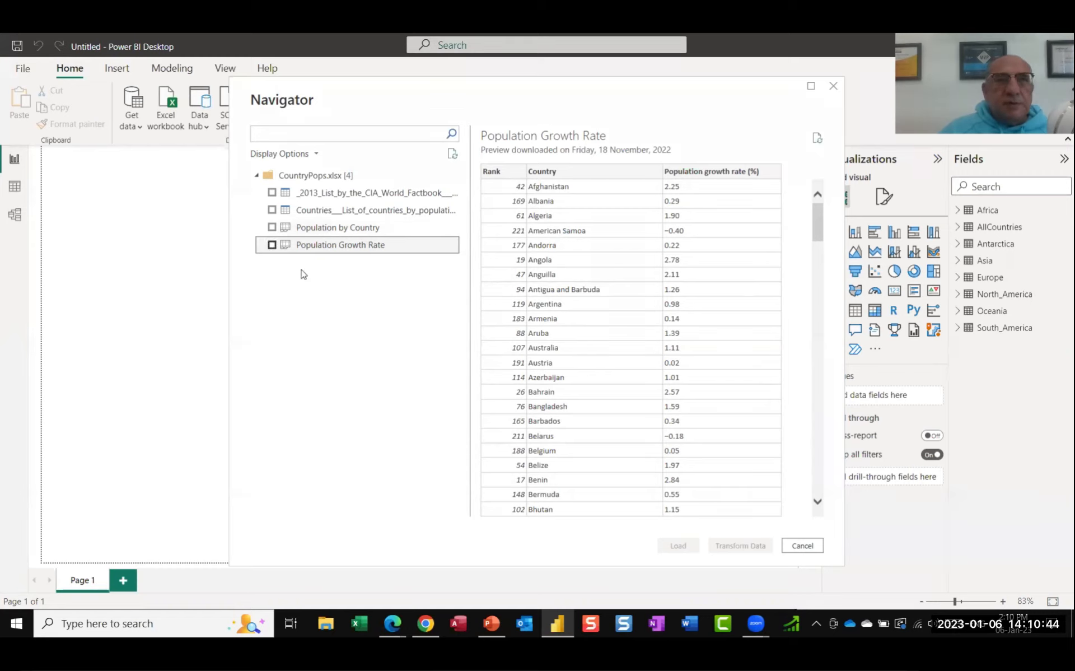
{"action": "left_click", "coordinate": [272, 228]}
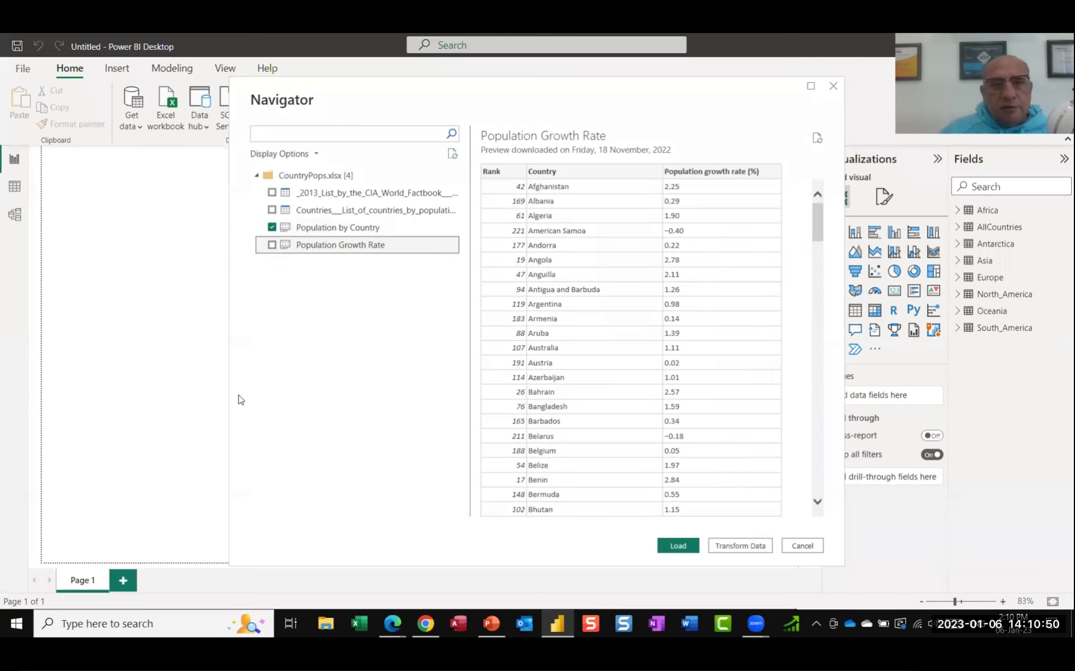
{"action": "left_click", "coordinate": [272, 245]}
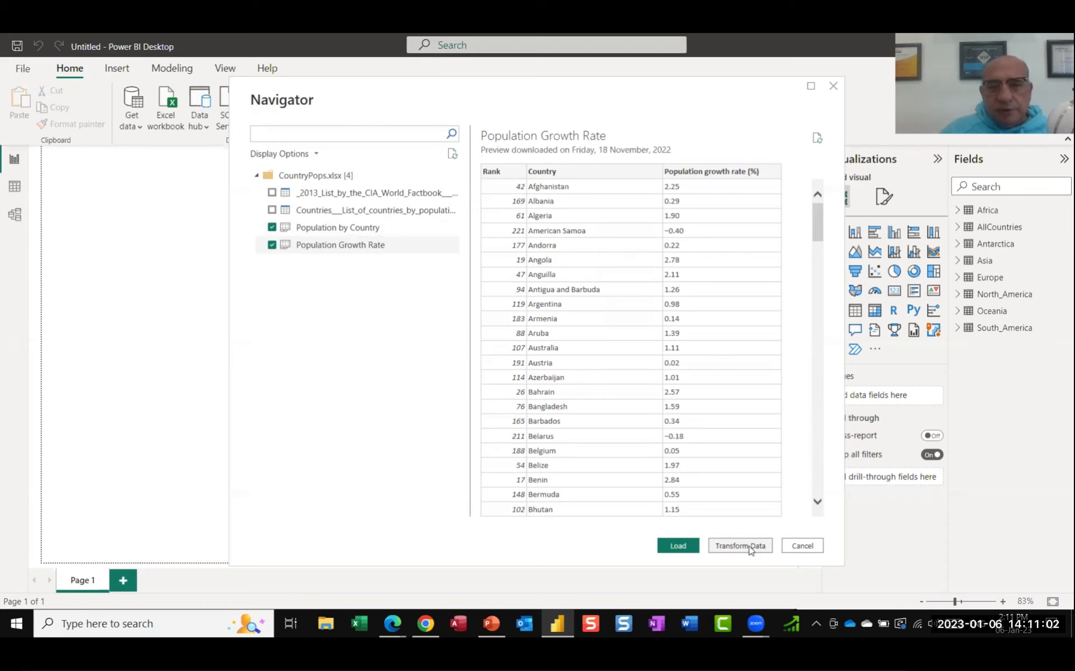
{"action": "left_click", "coordinate": [751, 546]}
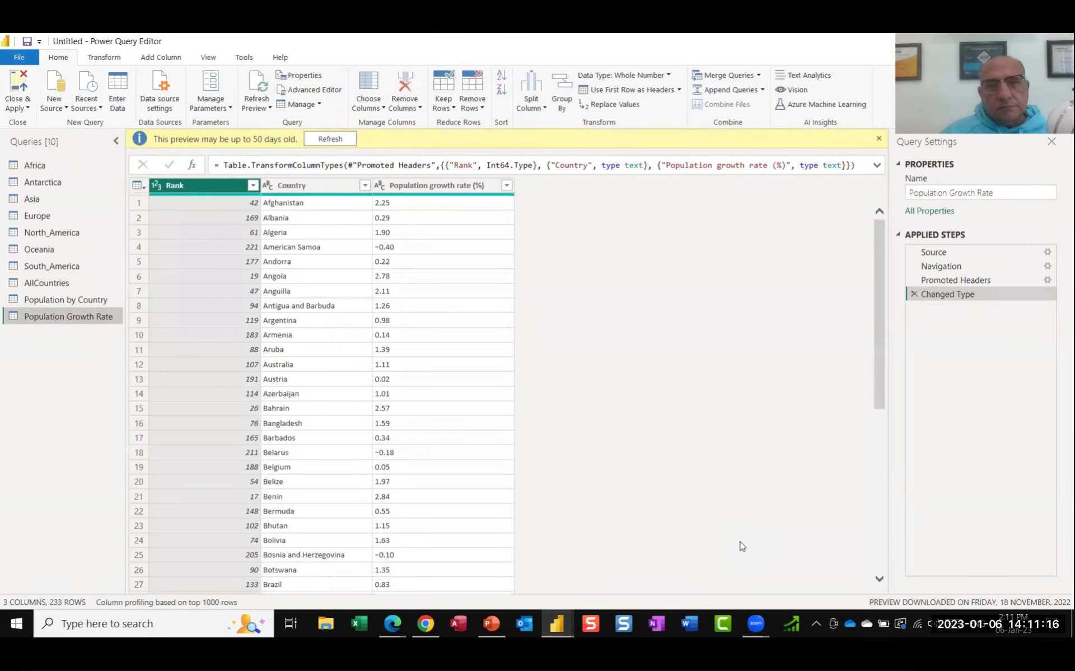
Refresh the outdated preview and set the Date column of Population by Country to the Date type, replacing the current conversion.
{"action": "left_click", "coordinate": [318, 141]}
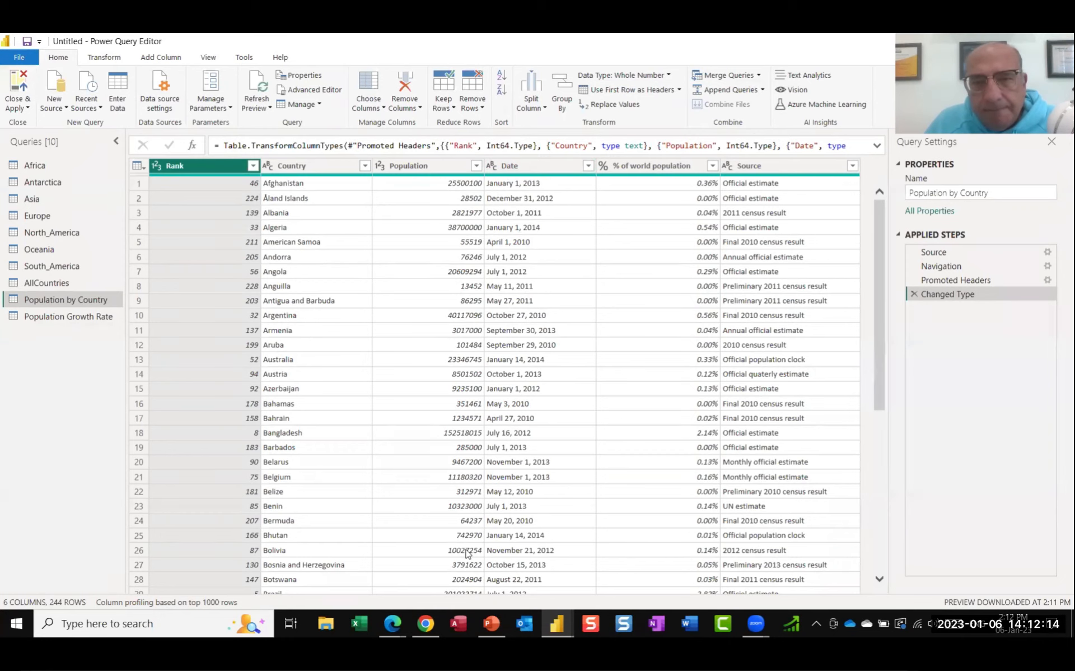
{"action": "left_click", "coordinate": [493, 167]}
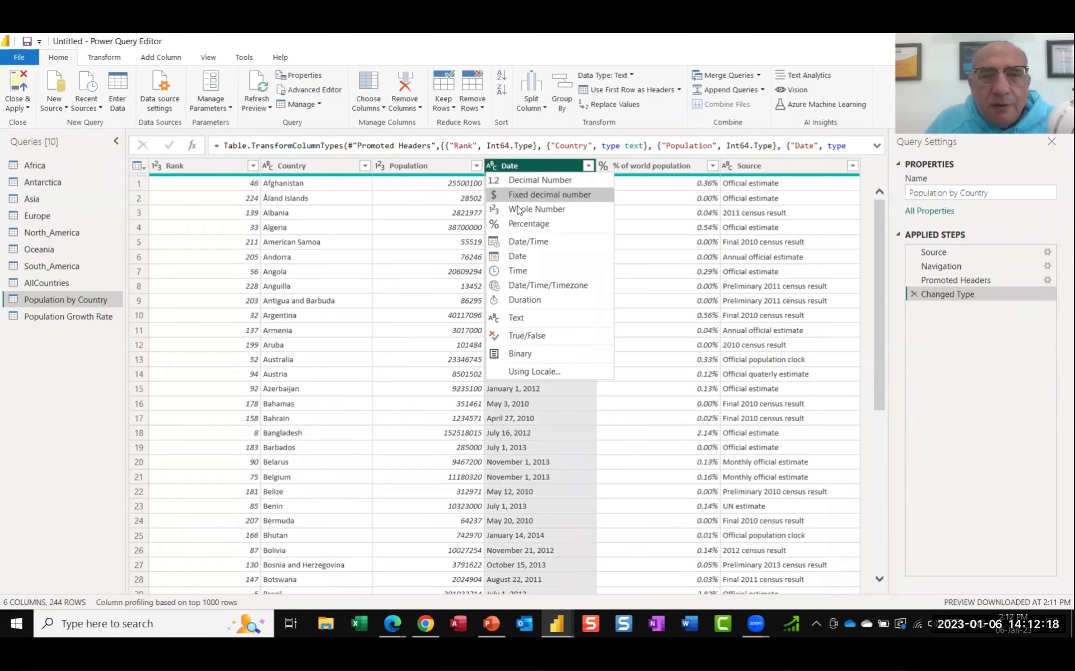
{"action": "left_click", "coordinate": [517, 256]}
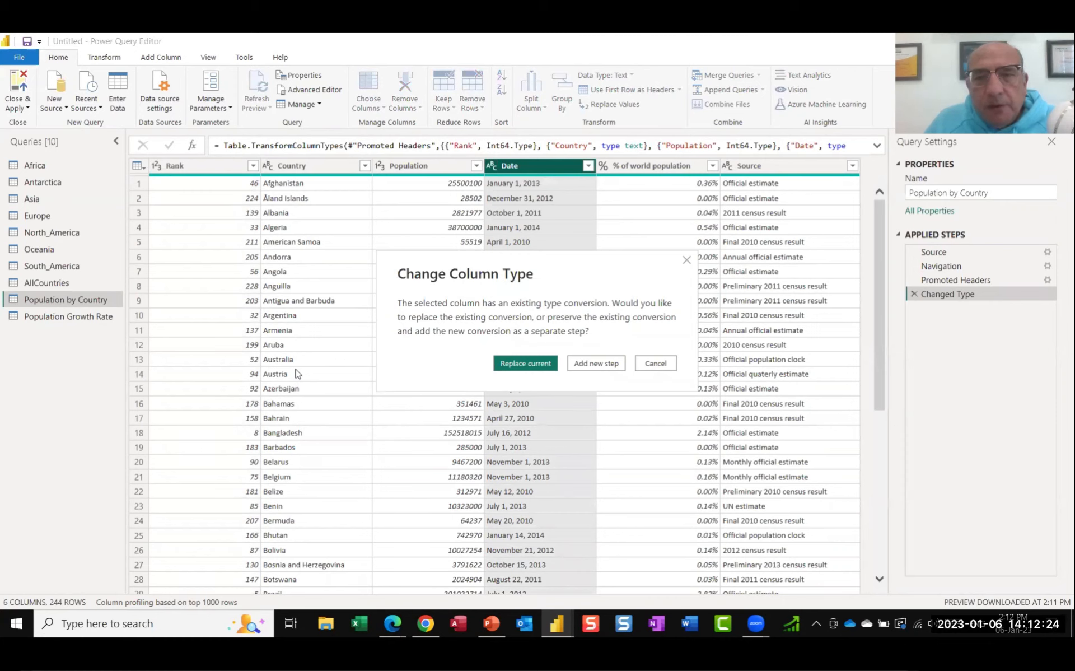
{"action": "left_click", "coordinate": [537, 364]}
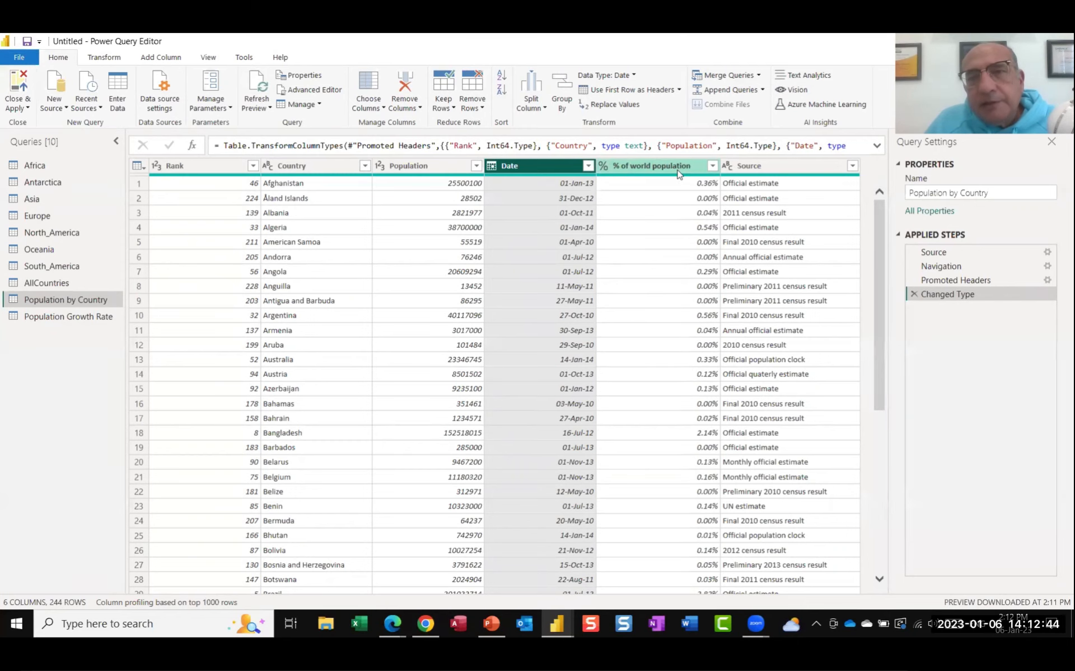
Change the % of world population column to Decimal Number, replacing the current conversion.
{"action": "left_click", "coordinate": [604, 166]}
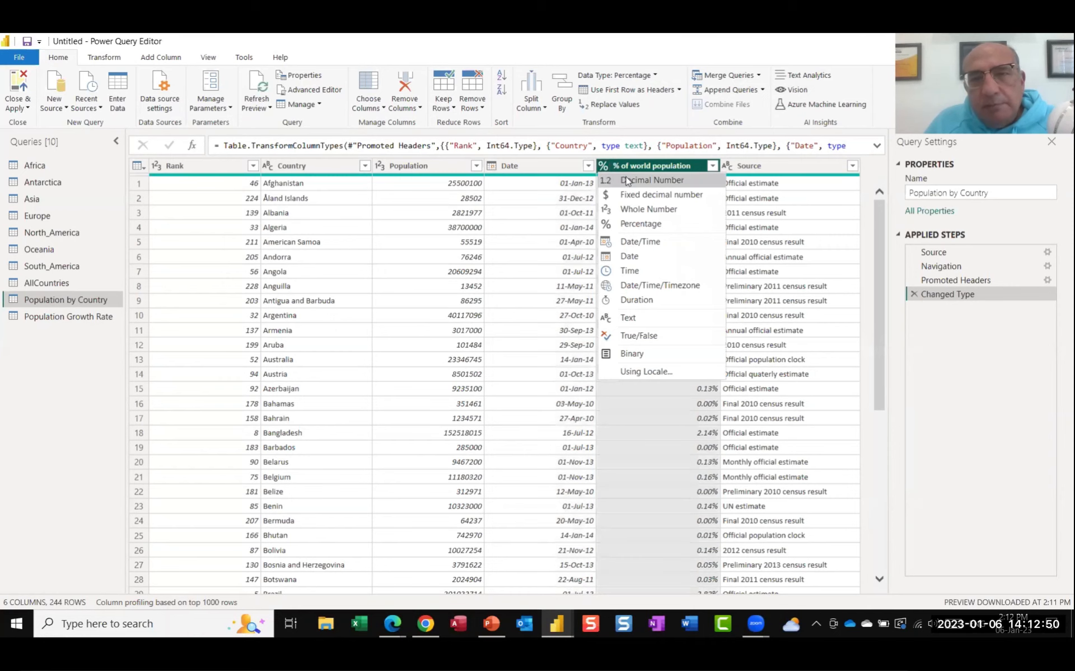
{"action": "left_click", "coordinate": [628, 180]}
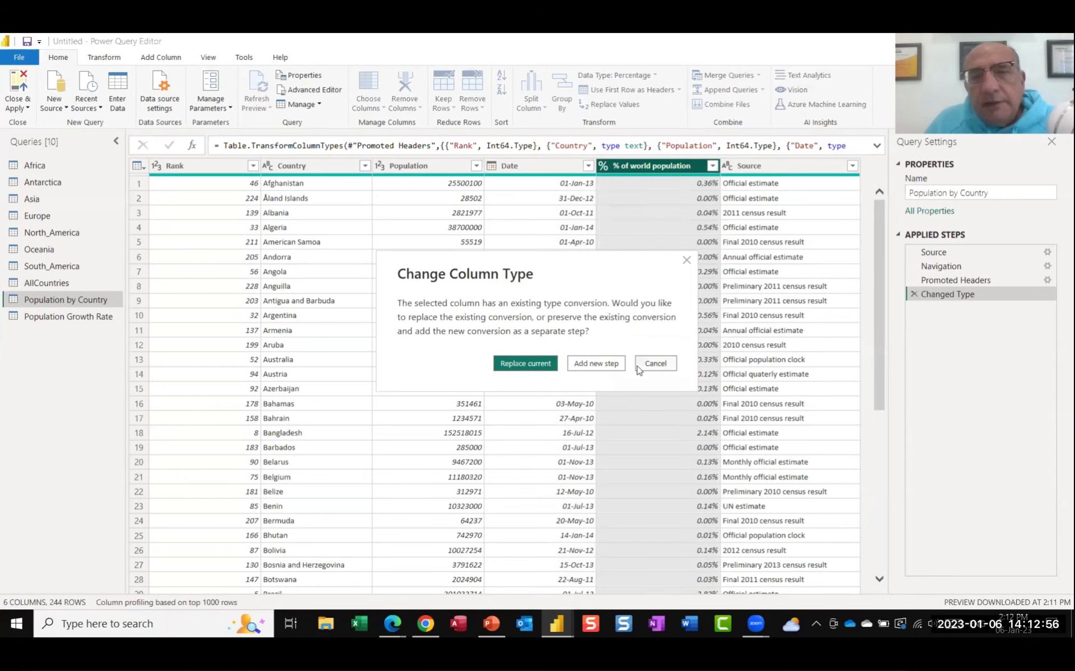
{"action": "left_click", "coordinate": [527, 363]}
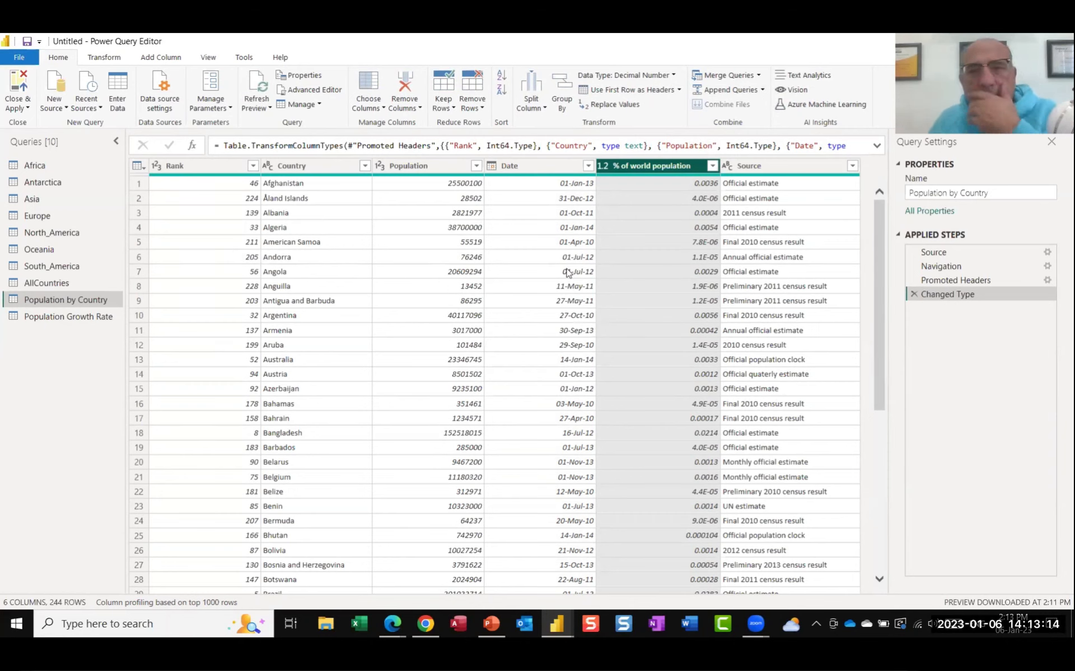
Try converting the Population growth rate (%) column in the Population Growth Rate query to Decimal Number as a separate new step.
{"action": "left_click", "coordinate": [63, 317]}
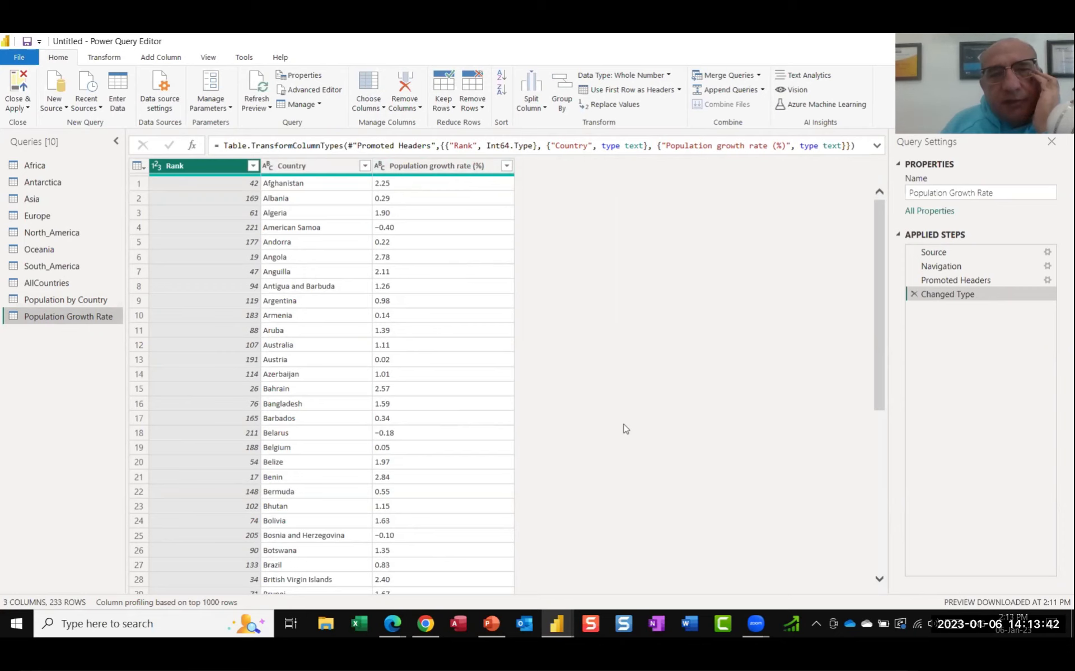
{"action": "left_click", "coordinate": [380, 167]}
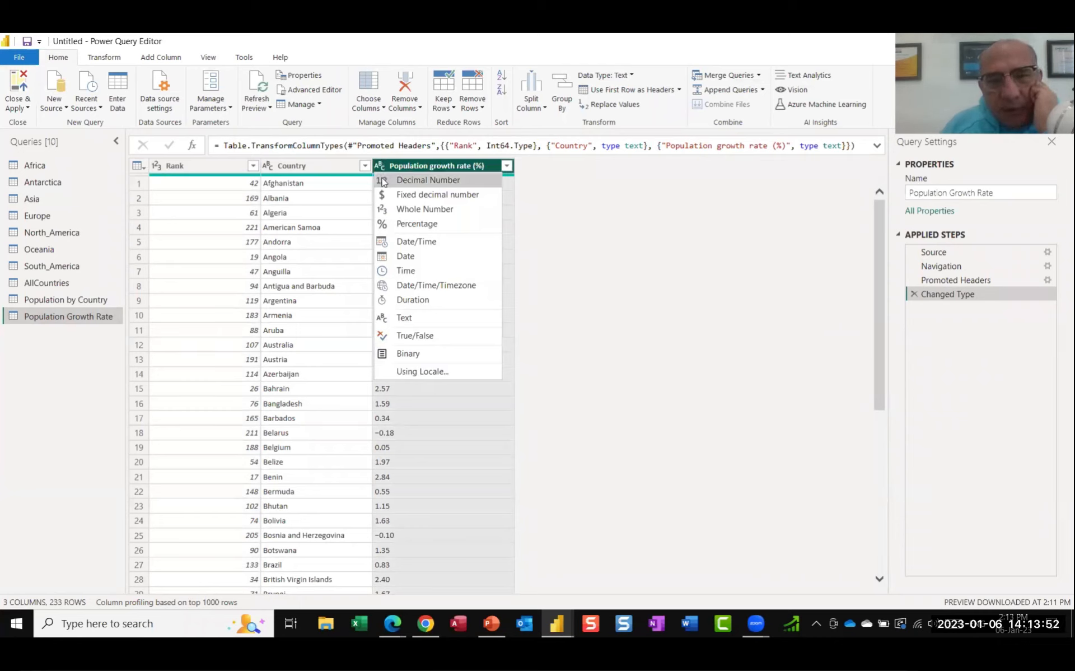
{"action": "left_click", "coordinate": [383, 180]}
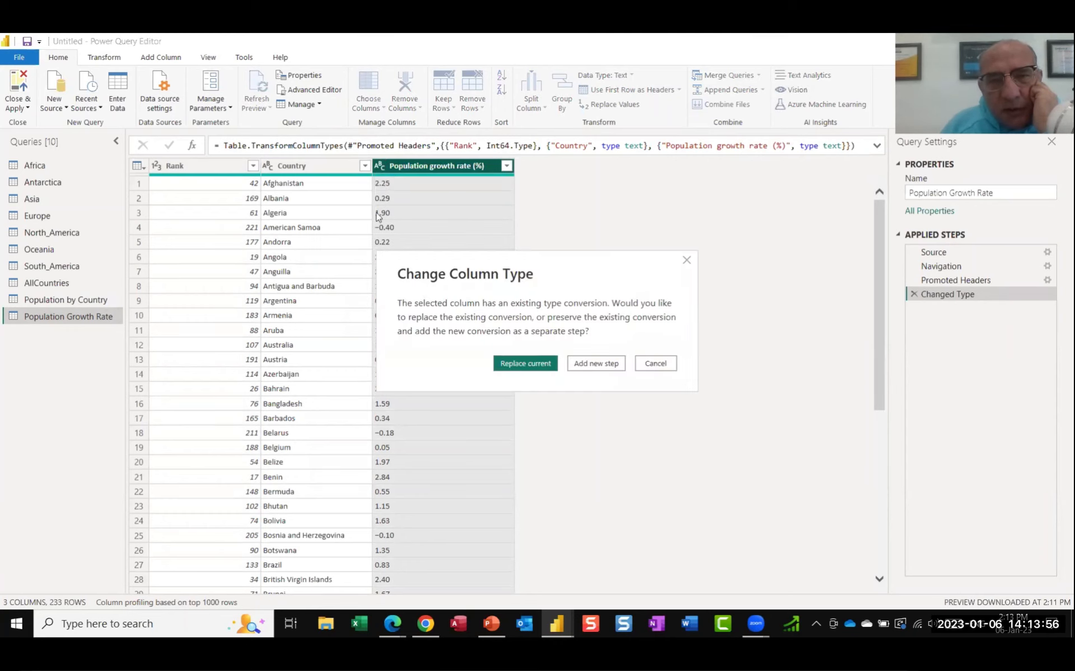
{"action": "left_click", "coordinate": [604, 365]}
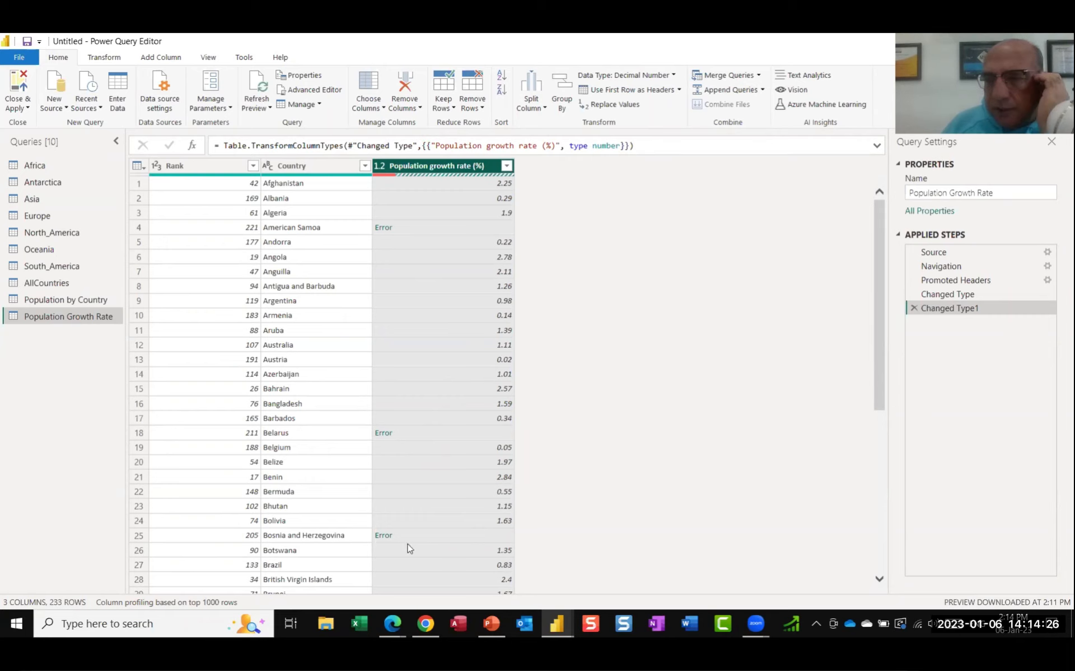
Compare the growth rate values before and after the Decimal Number conversion, and delete that added conversion step.
{"action": "left_click_drag", "start_coordinate": [945, 294], "coordinate": [946, 293]}
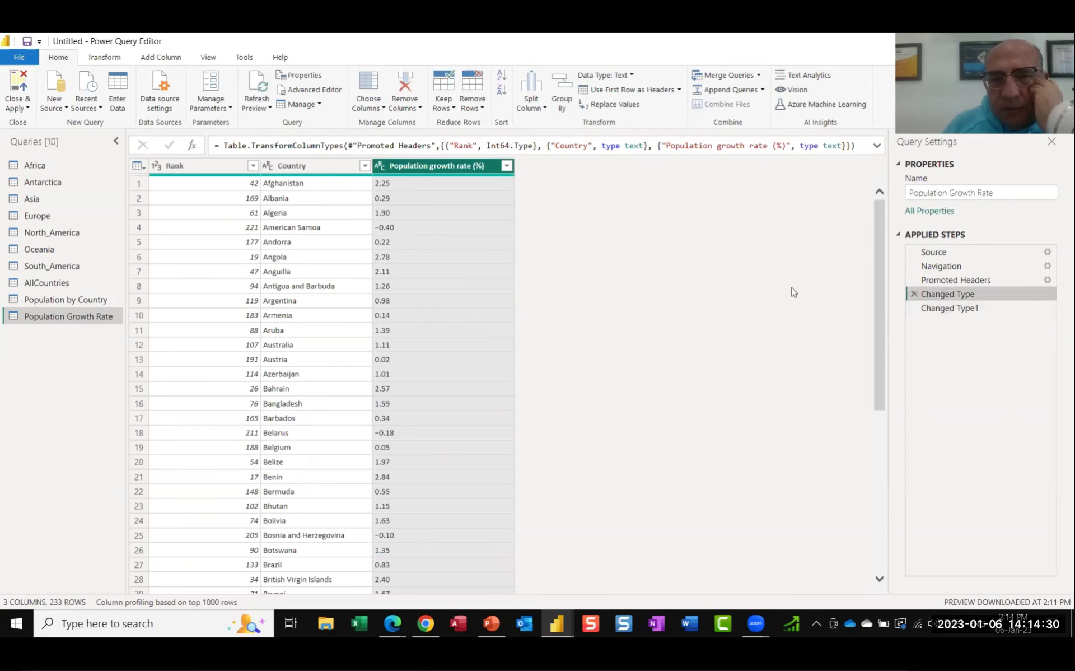
{"action": "left_click", "coordinate": [950, 309]}
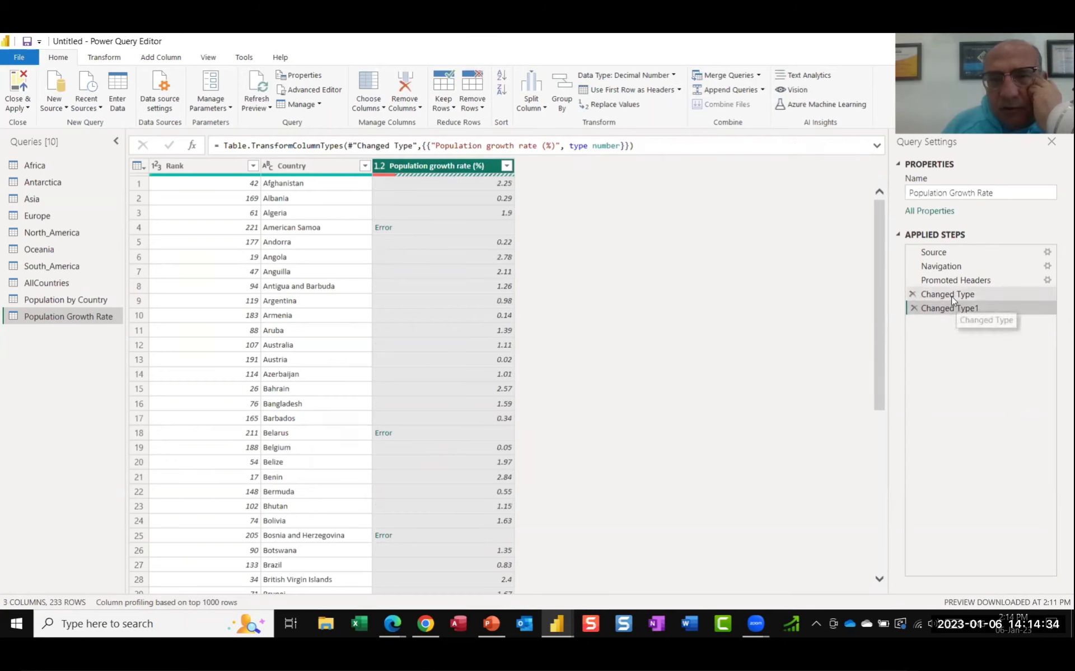
{"action": "left_click", "coordinate": [952, 298]}
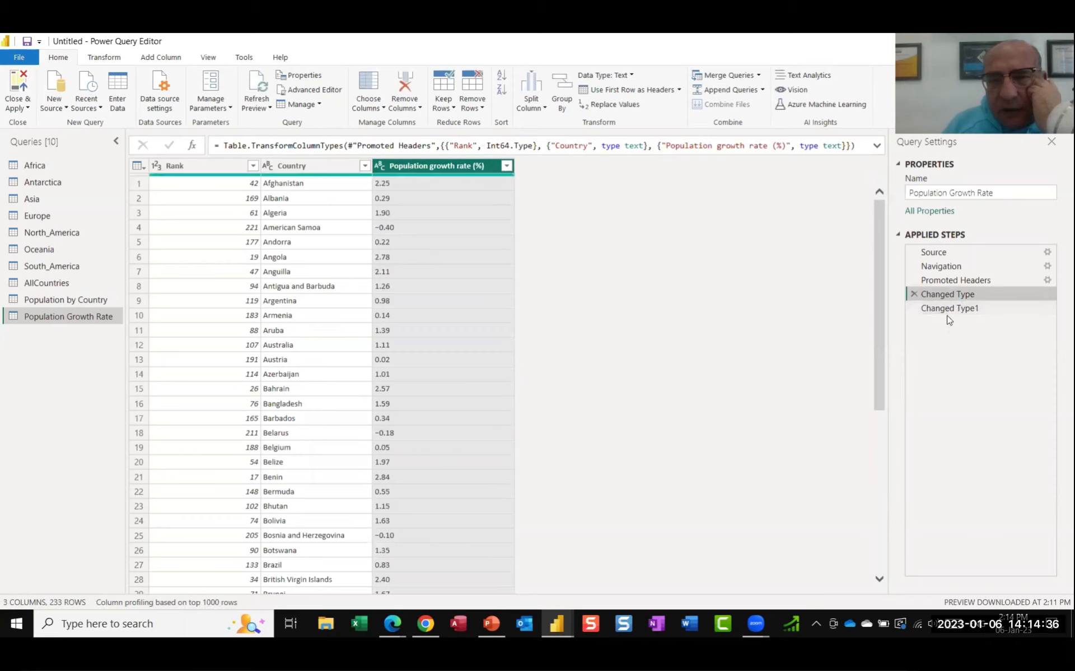
{"action": "left_click", "coordinate": [949, 311]}
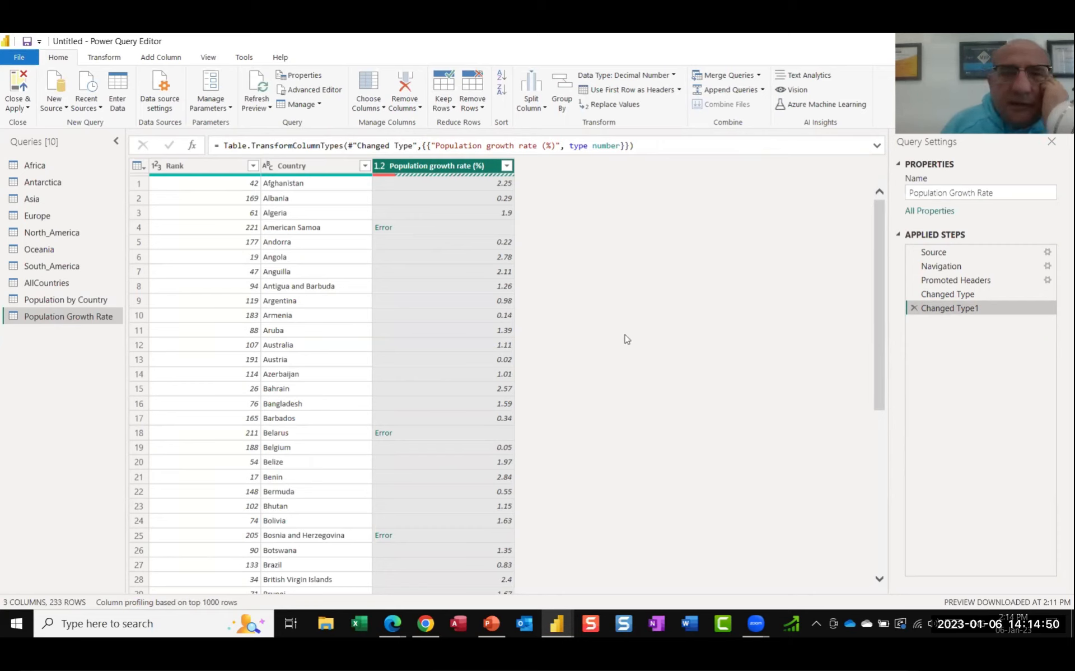
{"action": "left_click", "coordinate": [938, 295]}
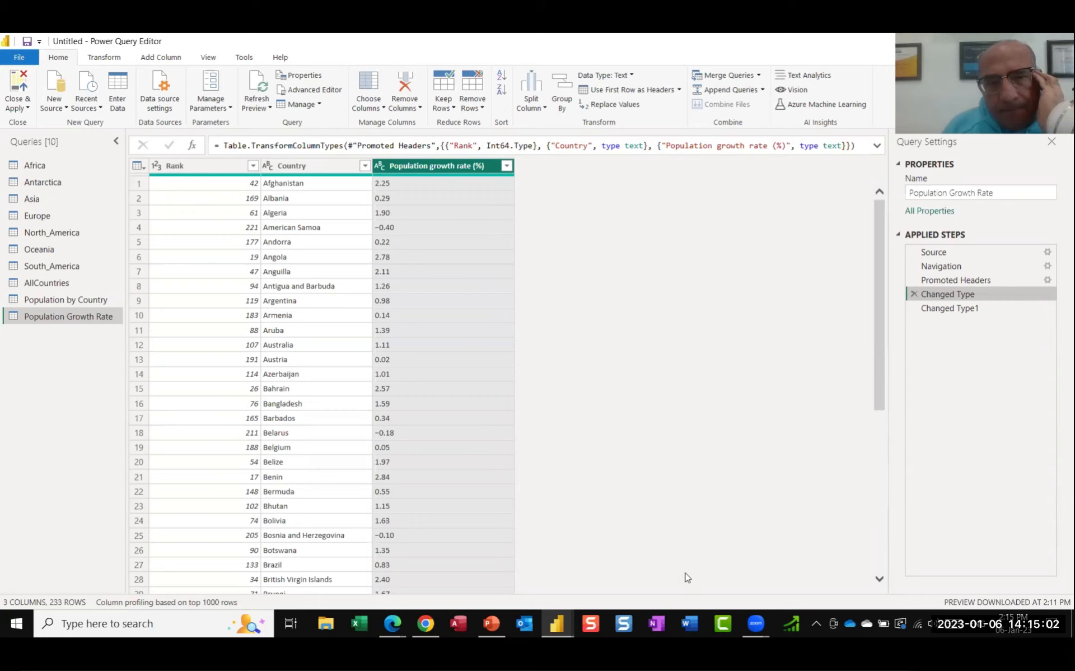
{"action": "left_click", "coordinate": [913, 308]}
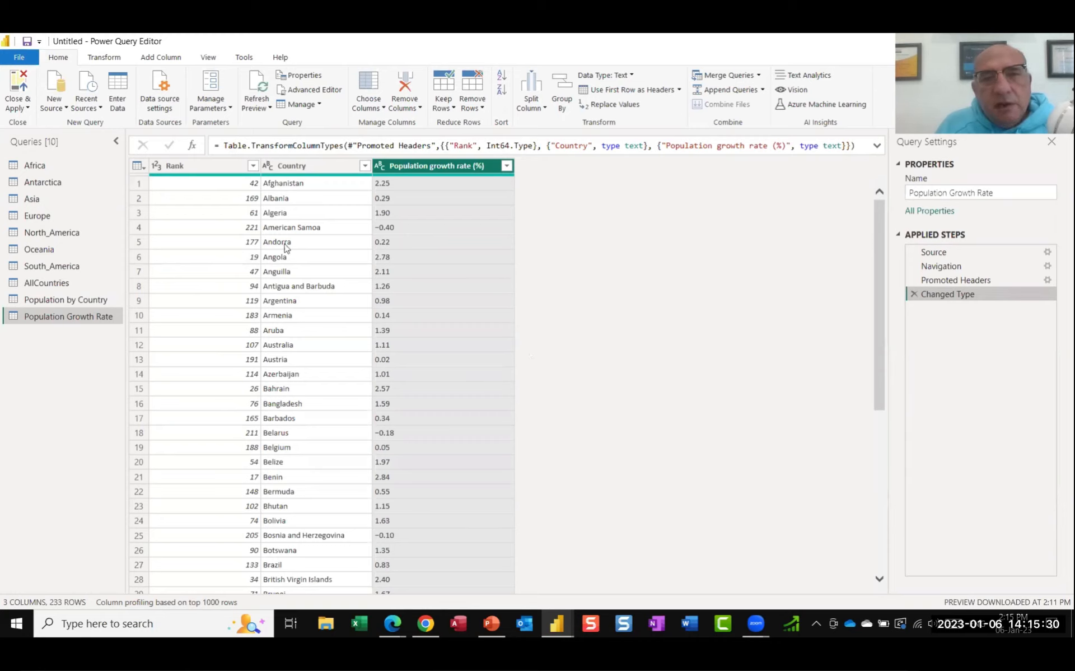
Copy American Samoa's growth rate value and use only its minus character as the value to replace in the Population growth rate (%) column.
{"action": "right_click", "coordinate": [403, 228]}
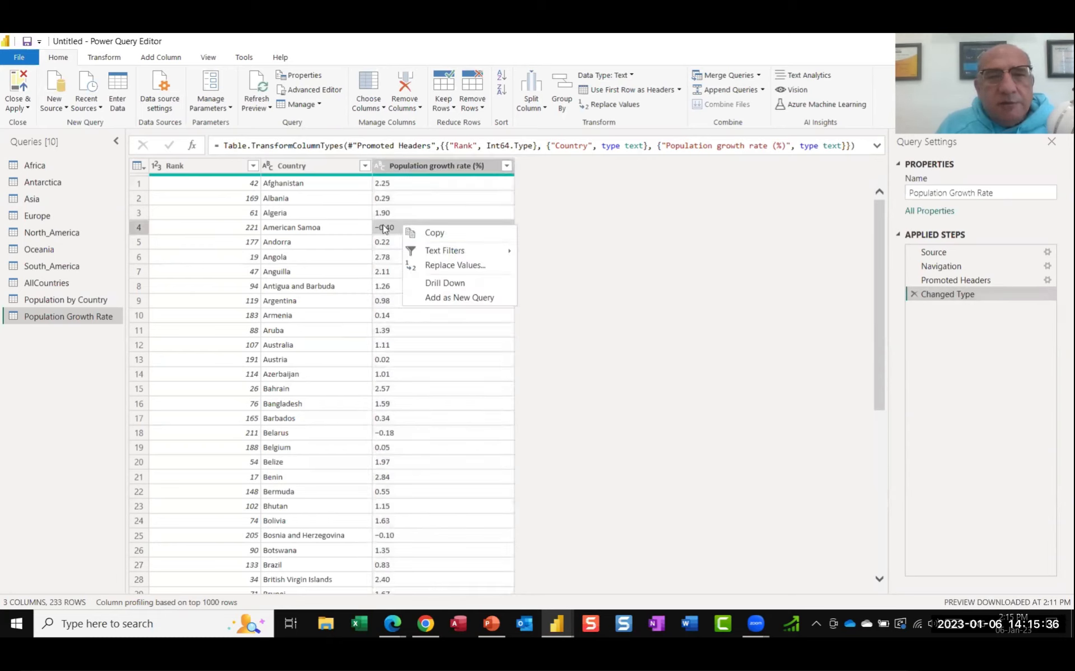
{"action": "left_click", "coordinate": [435, 233]}
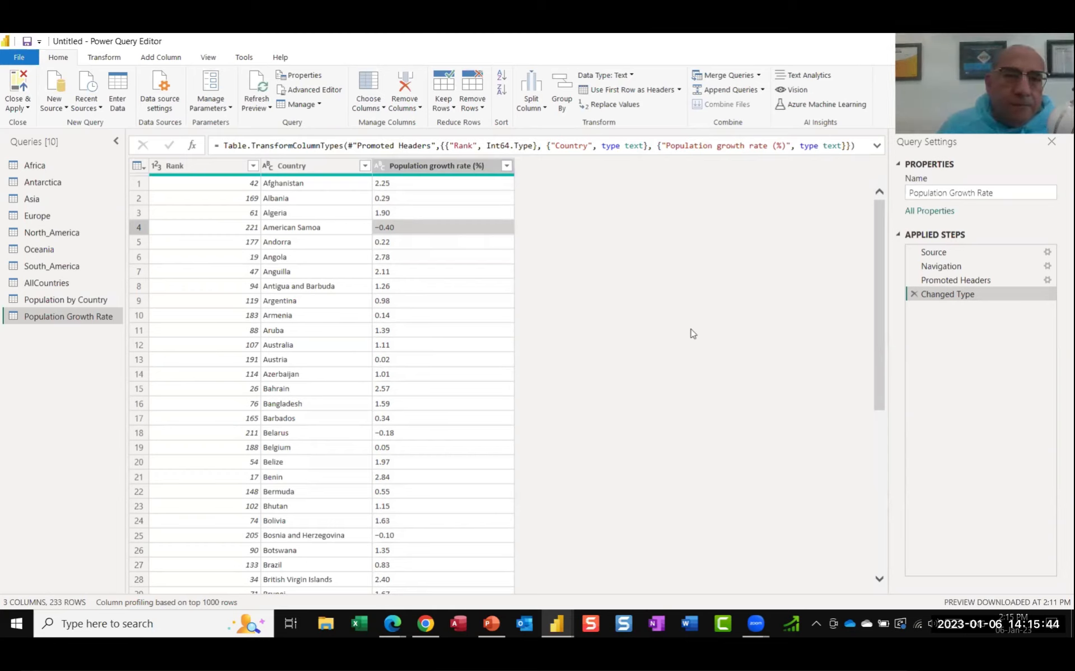
{"action": "left_click", "coordinate": [448, 167]}
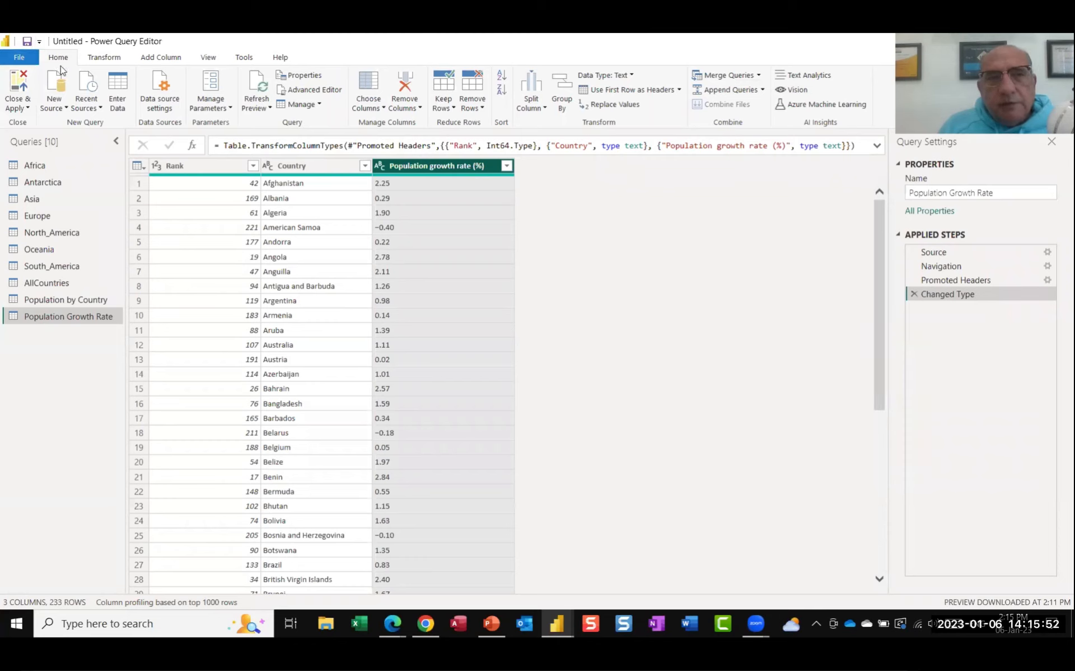
{"action": "left_click", "coordinate": [625, 106]}
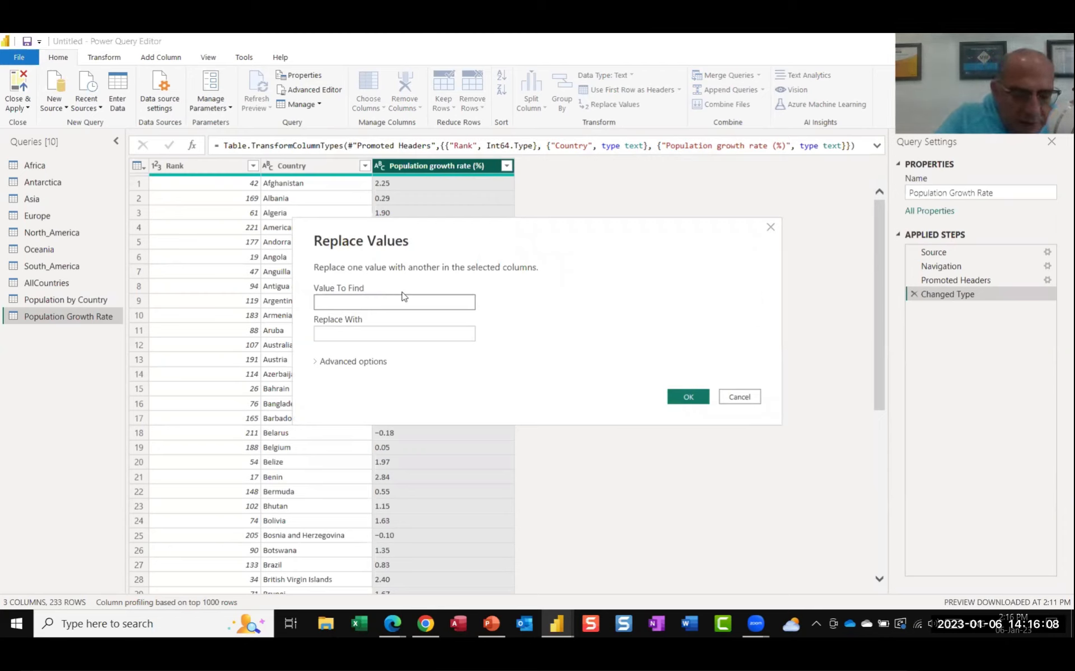
{"action": "type", "text": "-0.40"}
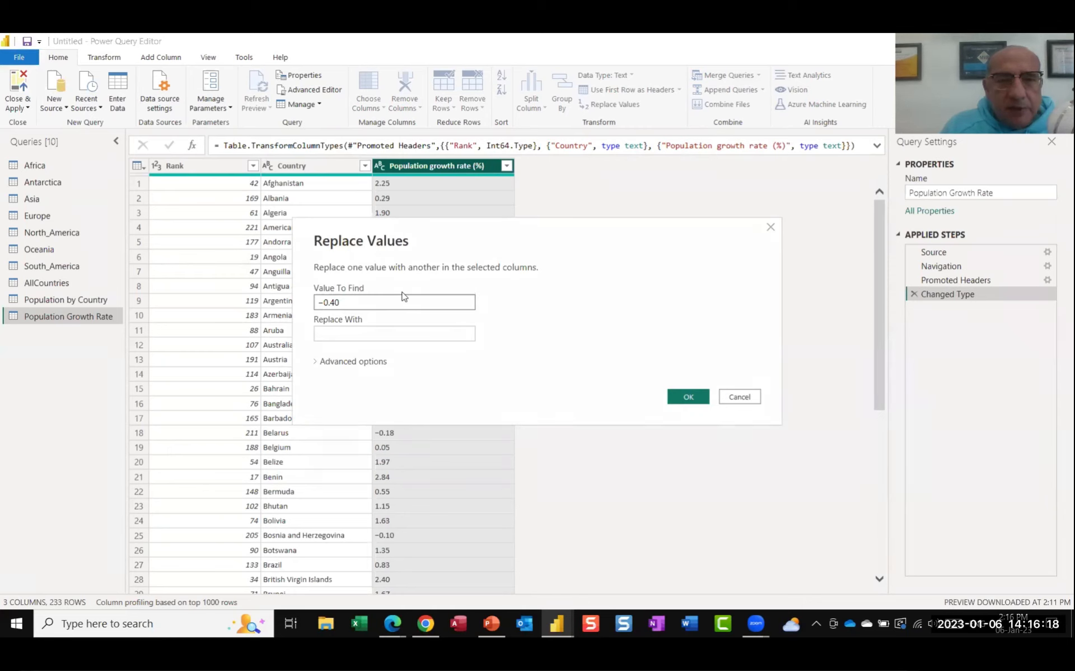
{"action": "key", "text": "BackSpace"}
{"action": "key", "text": "BackSpace"}
{"action": "key", "text": "BackSpace"}
{"action": "key", "text": "BackSpace"}
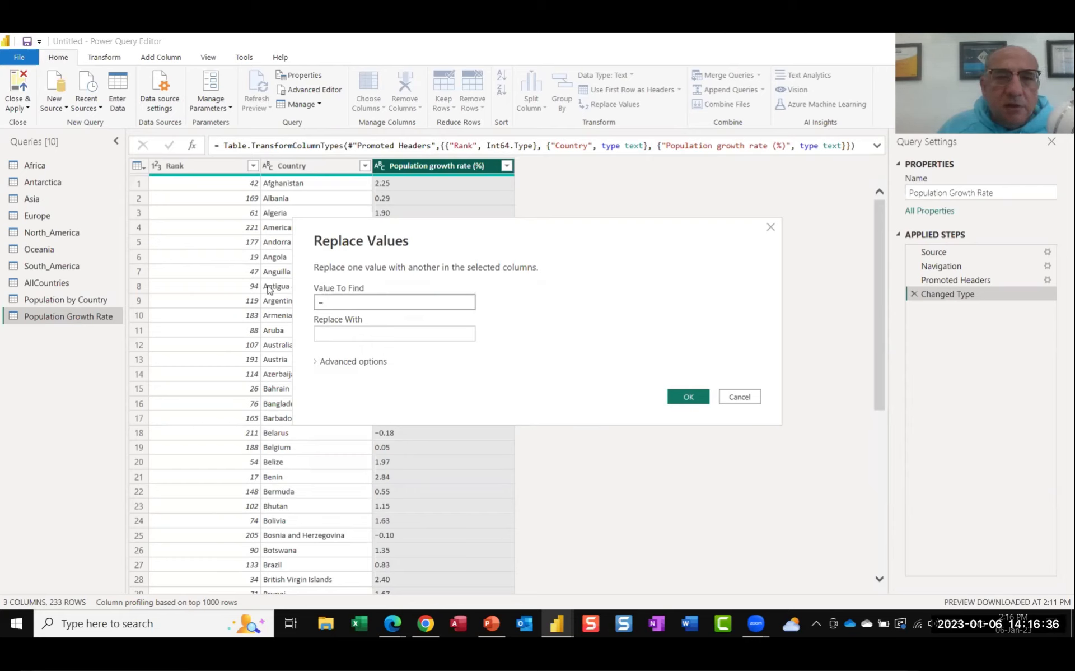
Set a standard hyphen "-" as the replacement and apply the value replacement to the growth rate column.
{"action": "left_click", "coordinate": [331, 336]}
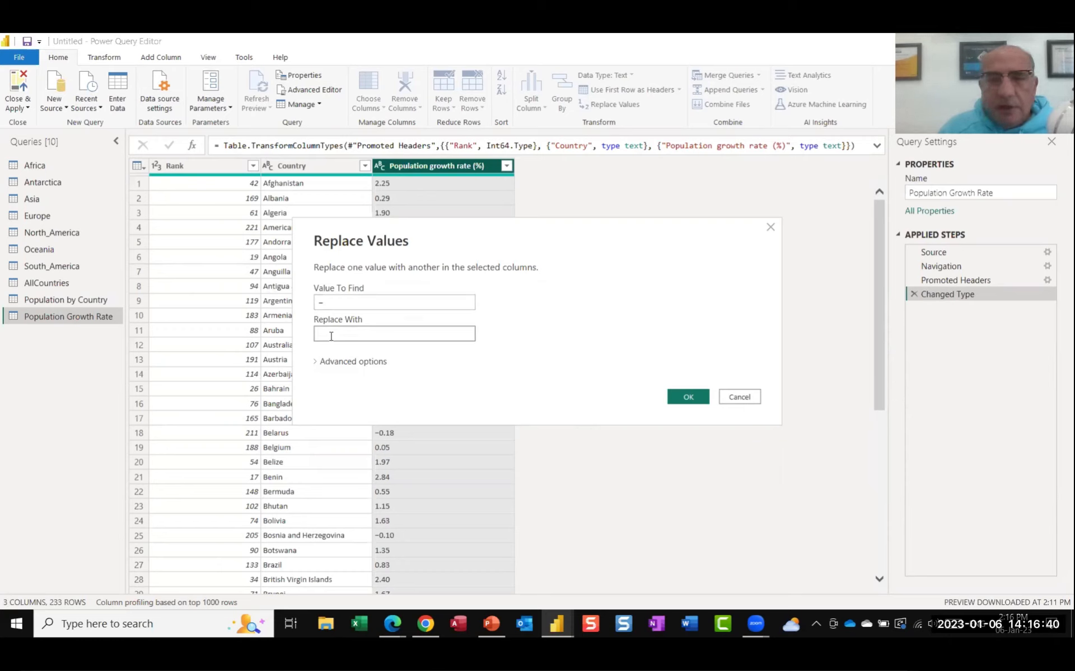
{"action": "type", "text": "-"}
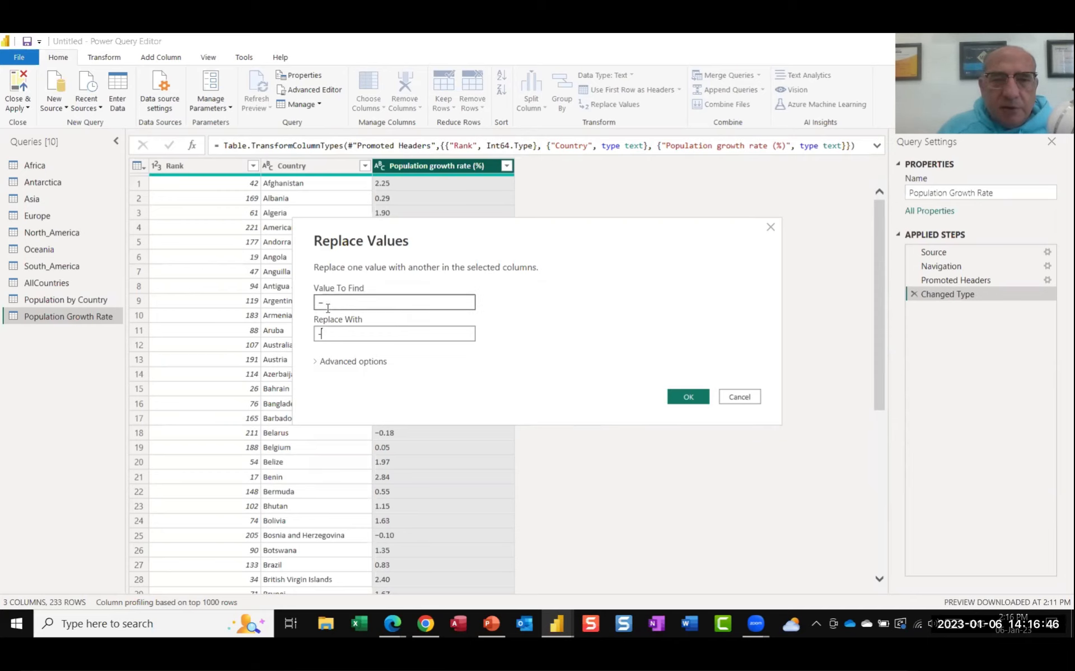
{"action": "left_click", "coordinate": [325, 335]}
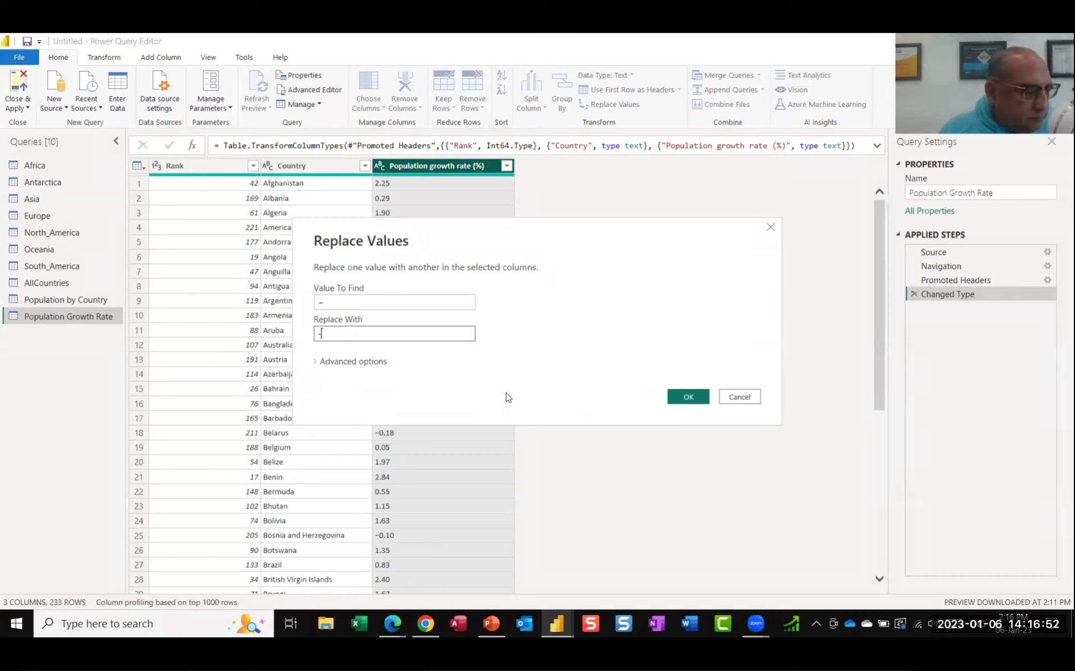
{"action": "left_click", "coordinate": [683, 395]}
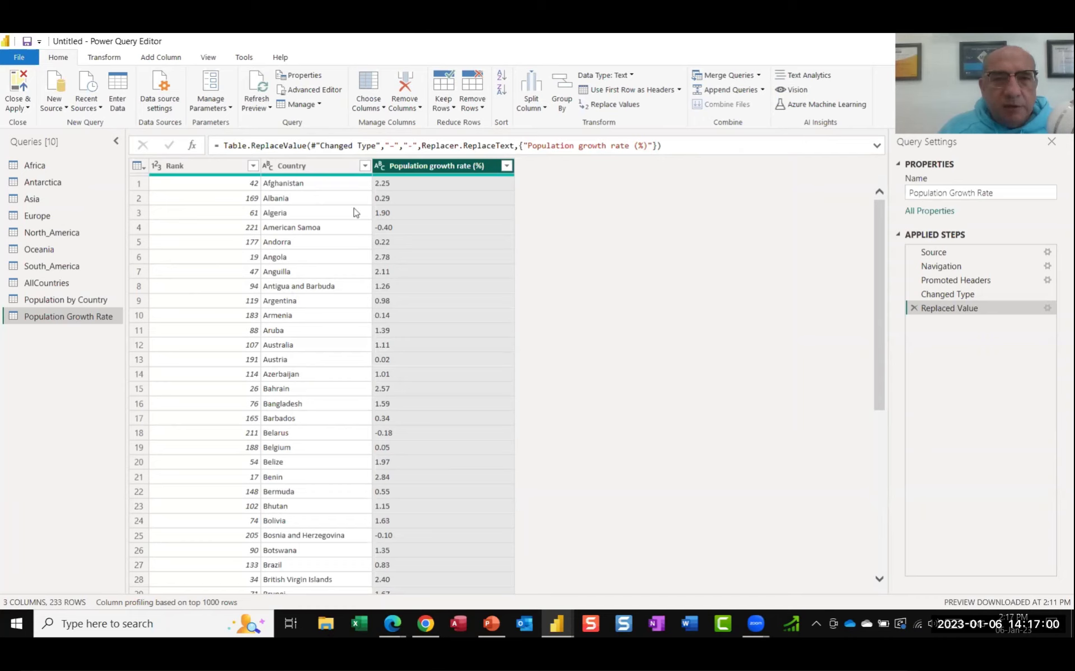
Change the Population growth rate (%) column to the Decimal Number type.
{"action": "left_click", "coordinate": [379, 166]}
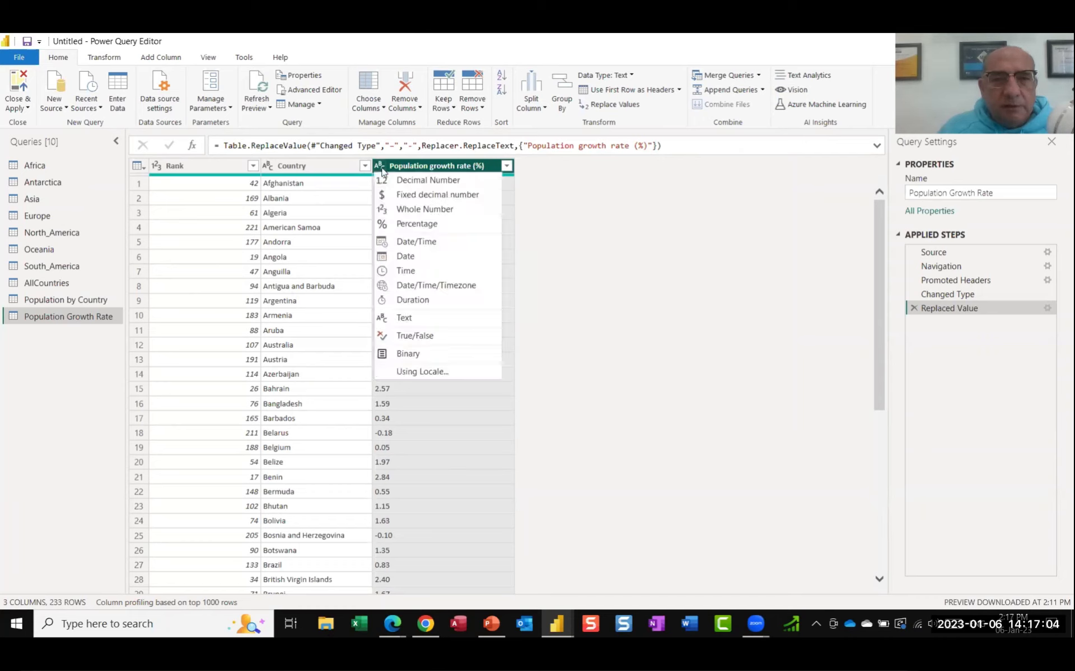
{"action": "left_click", "coordinate": [430, 185]}
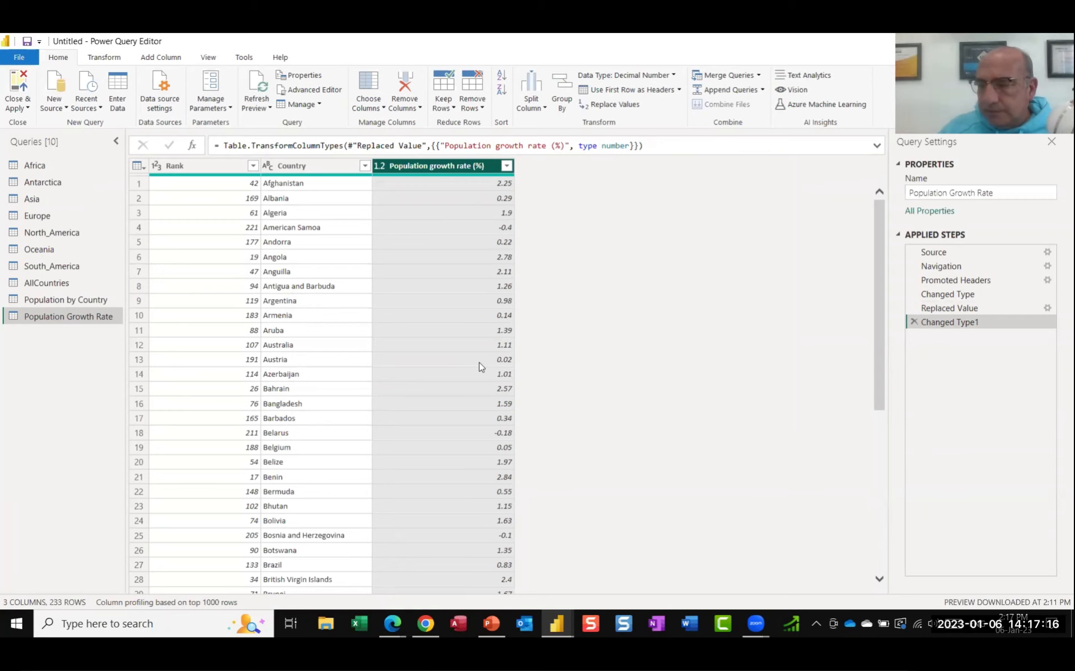
{"action": "left_click", "coordinate": [263, 623]}
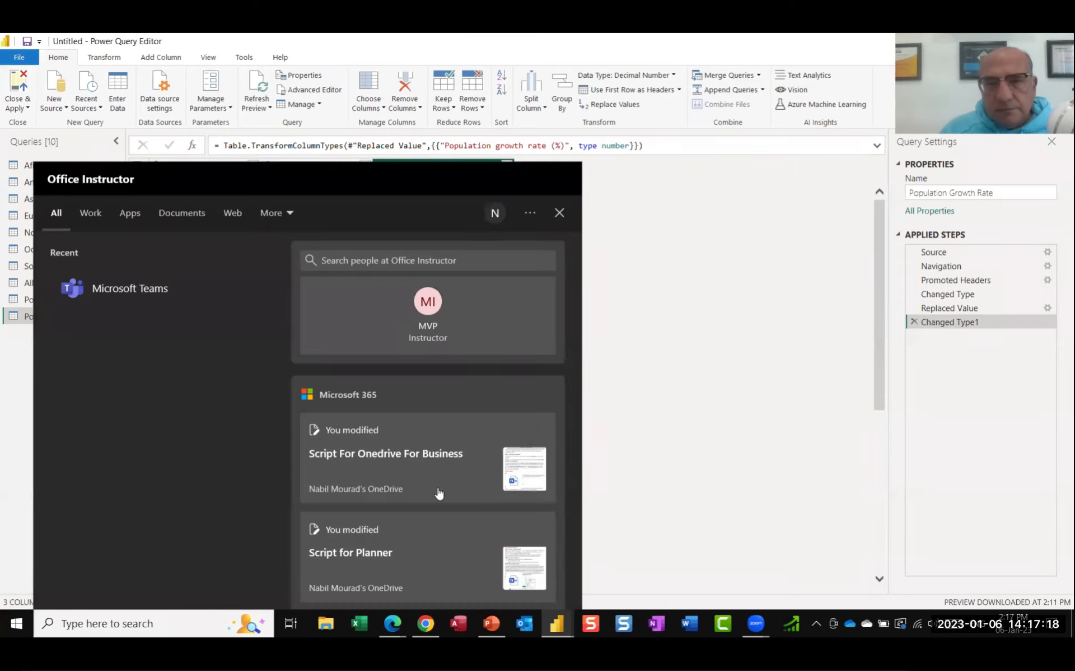
{"action": "left_click", "coordinate": [711, 340]}
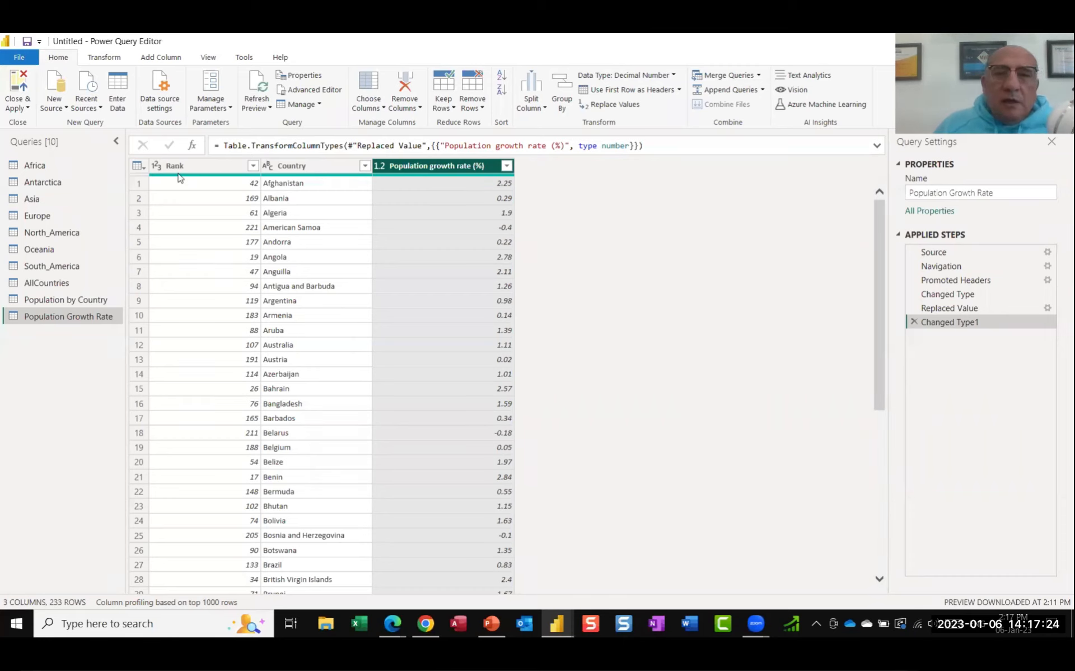
Review the columns of the AllCountries, Population by Country and Population Growth Rate queries for the data they share.
{"action": "mouse_move", "coordinate": [180, 177]}
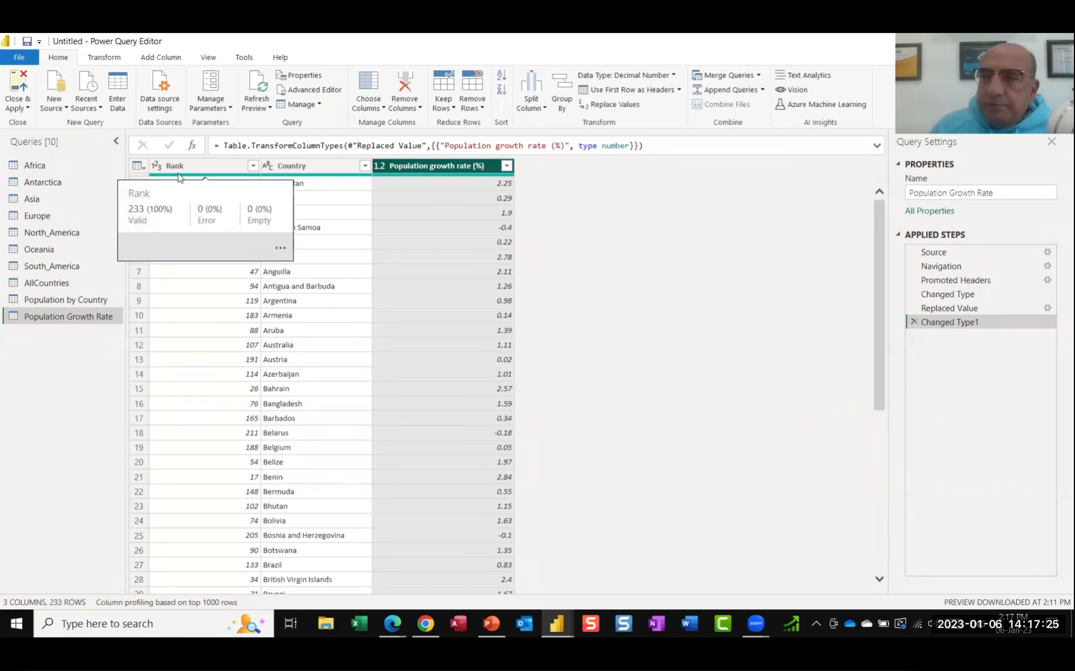
{"action": "left_click", "coordinate": [45, 284]}
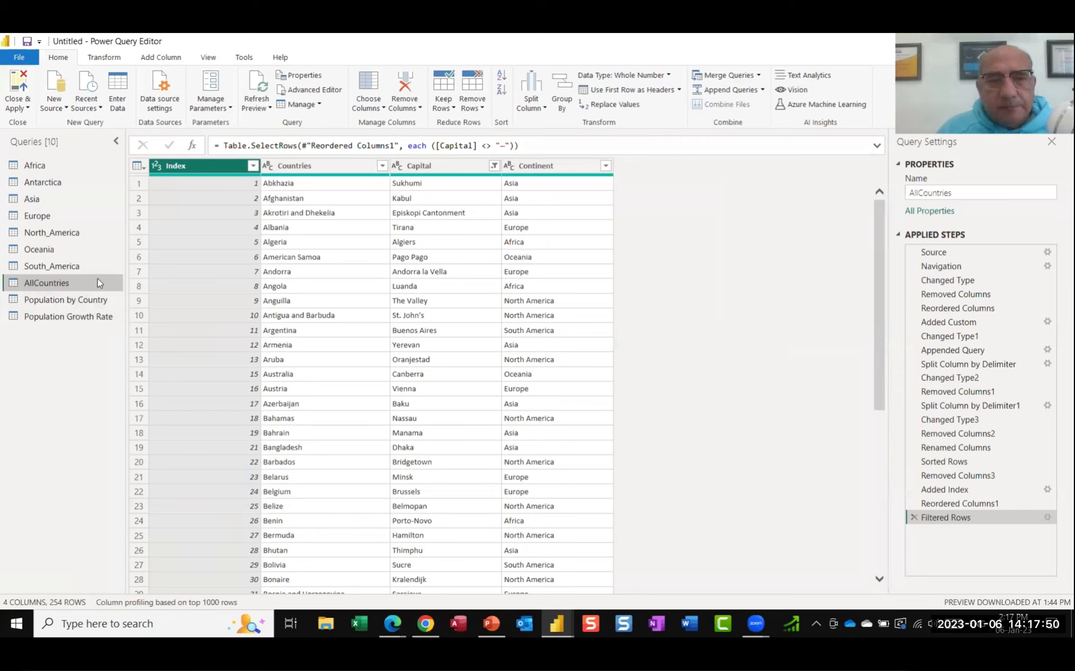
{"action": "left_click", "coordinate": [55, 300]}
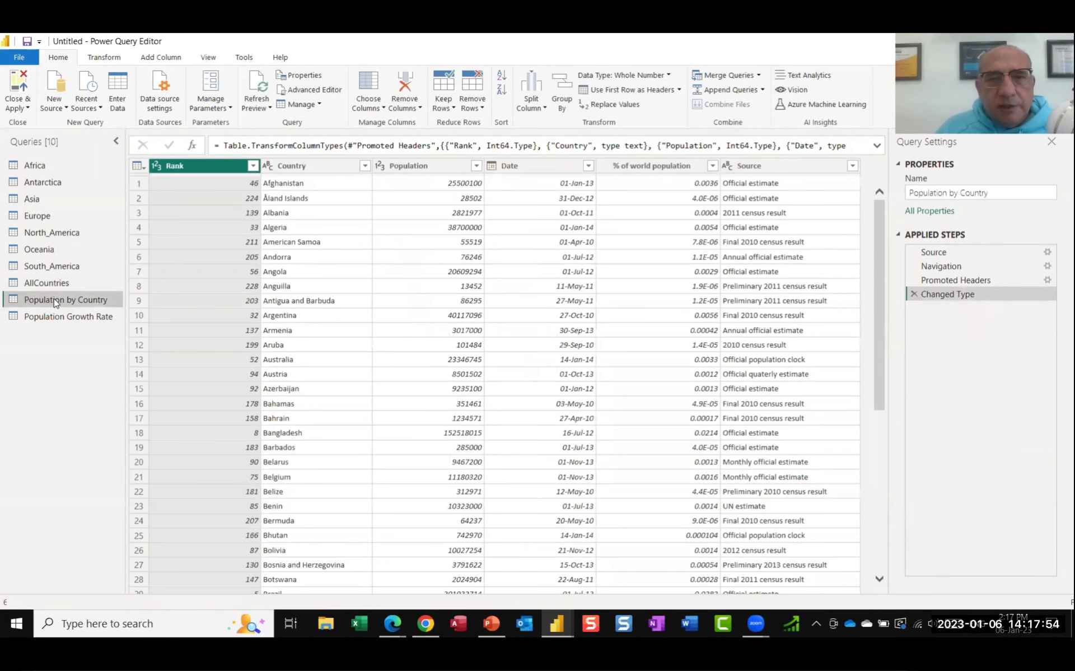
{"action": "left_click", "coordinate": [440, 168]}
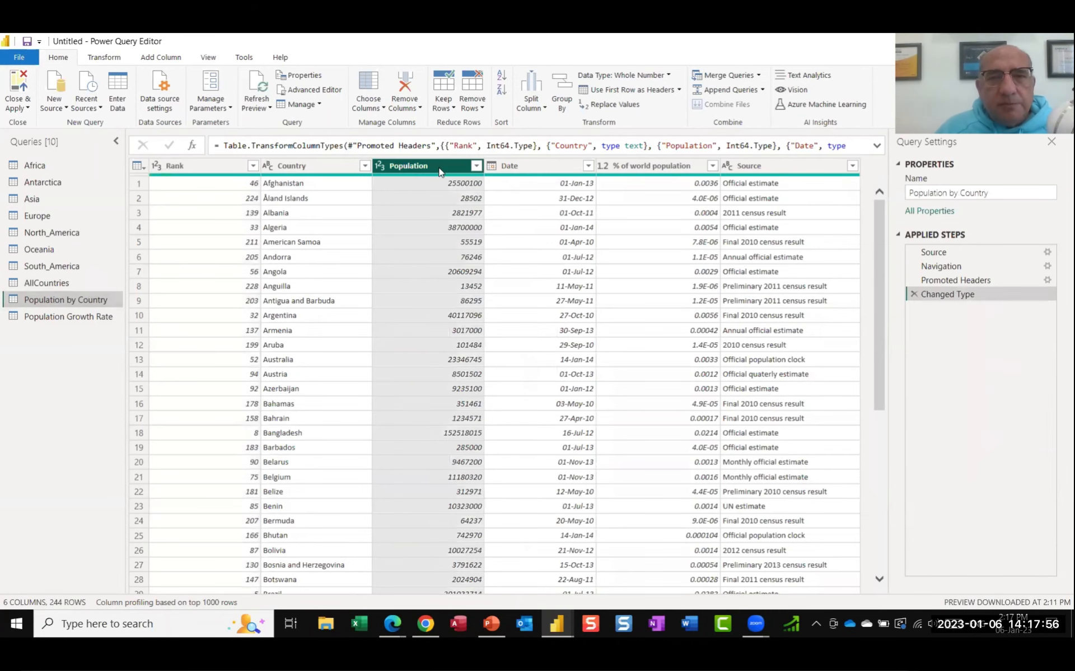
{"action": "left_click", "coordinate": [669, 167]}
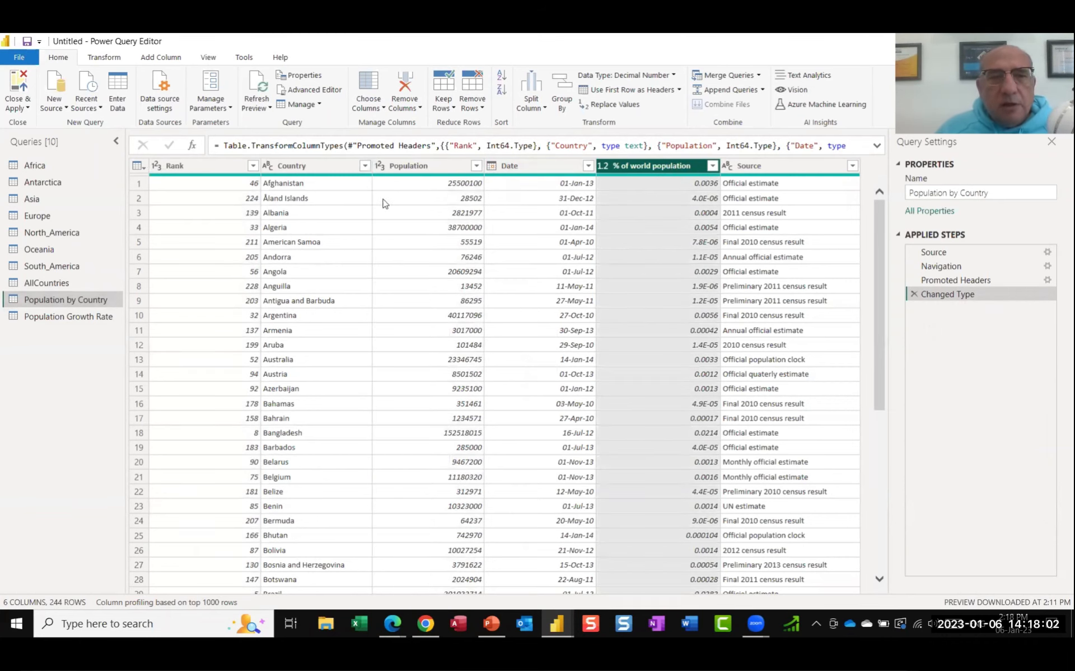
{"action": "left_click", "coordinate": [76, 316]}
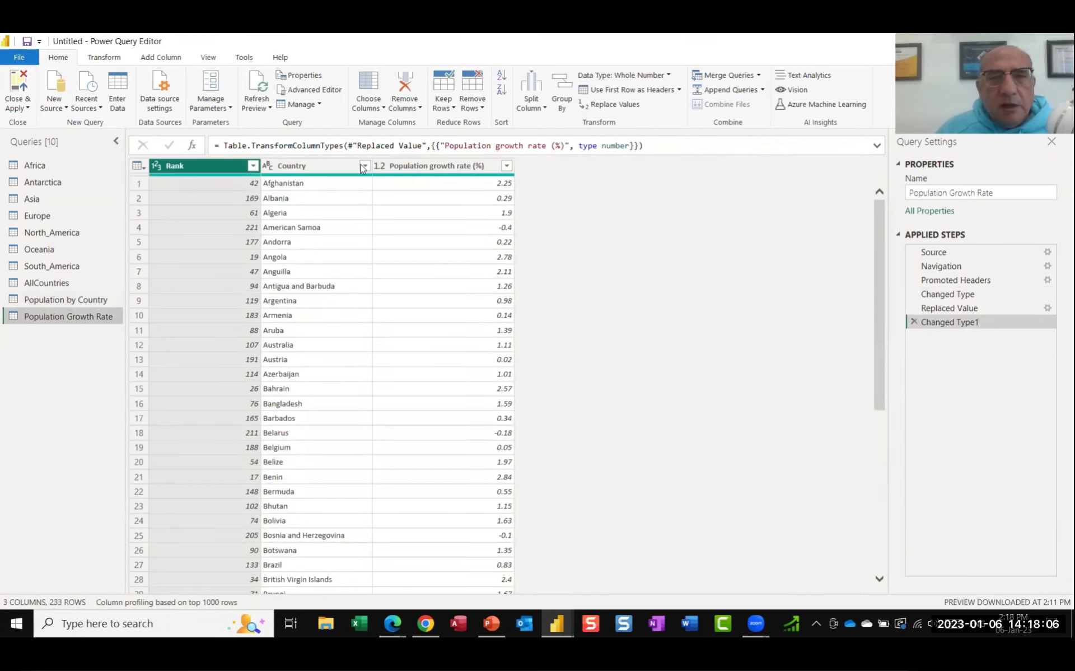
{"action": "left_click", "coordinate": [448, 166]}
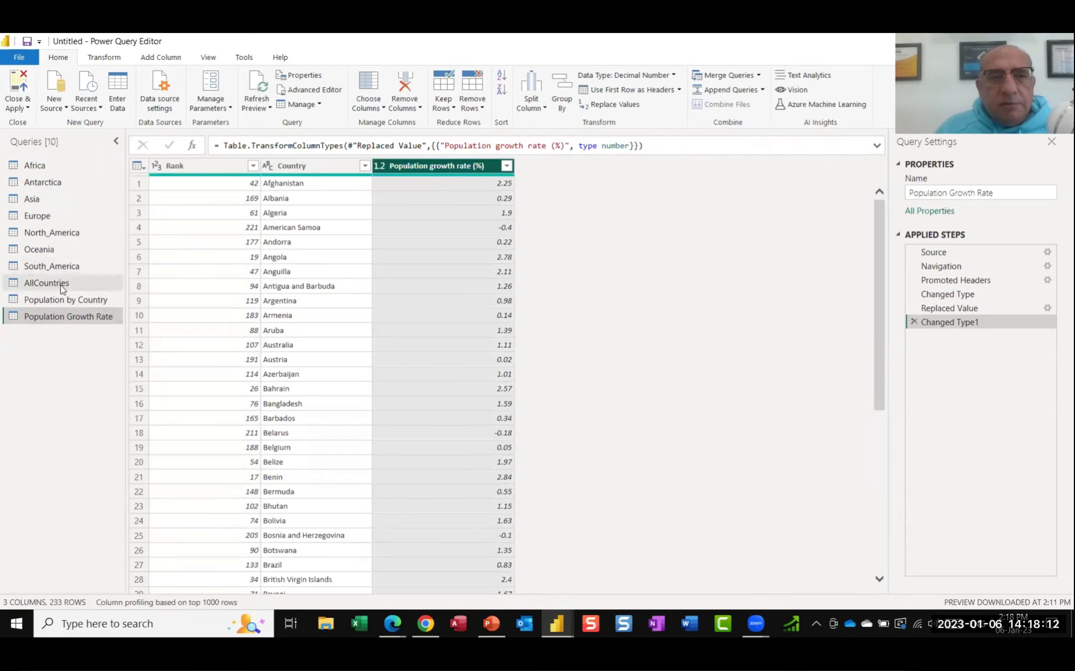
{"action": "left_click", "coordinate": [63, 285]}
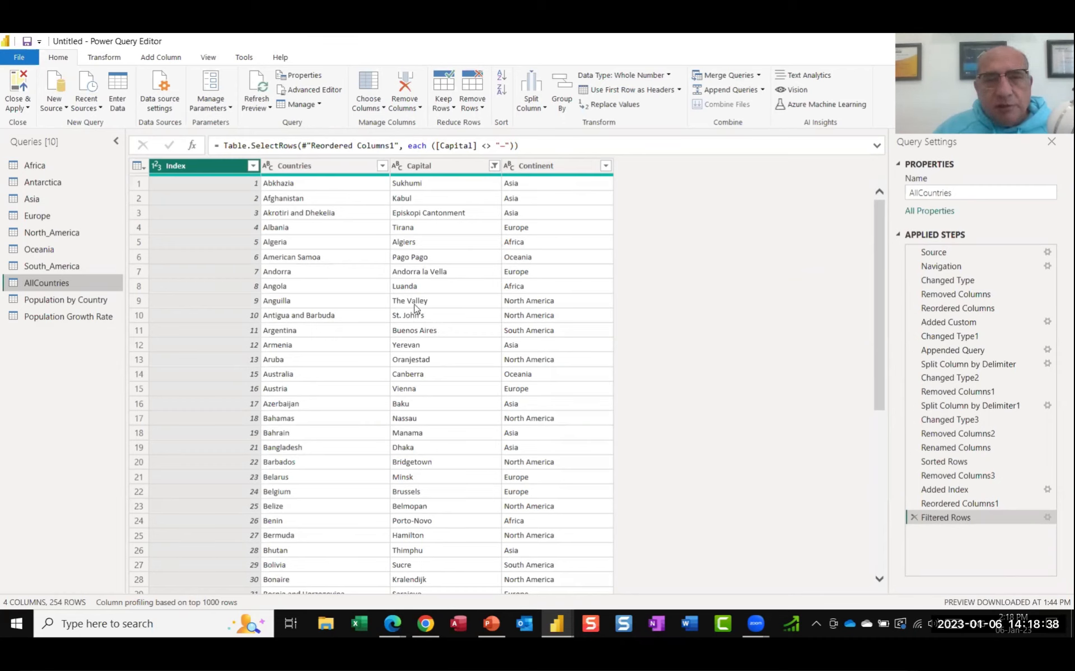
Close the query editor applying all changes, and open the Model view with the Properties and Fields panes collapsed.
{"action": "left_click", "coordinate": [15, 85]}
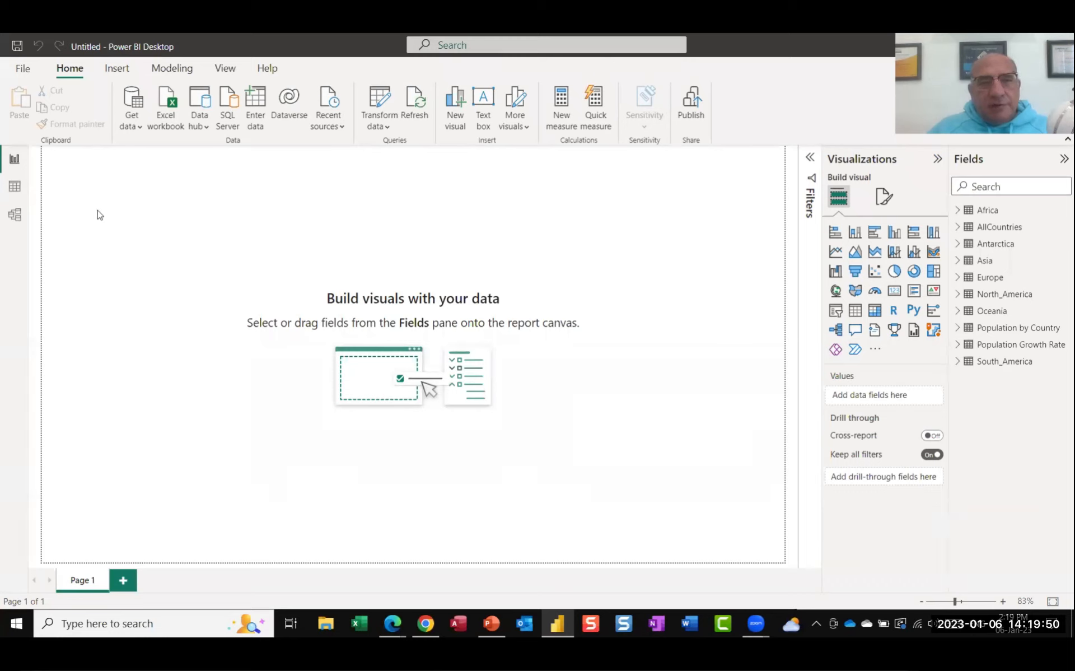
{"action": "left_click", "coordinate": [14, 217]}
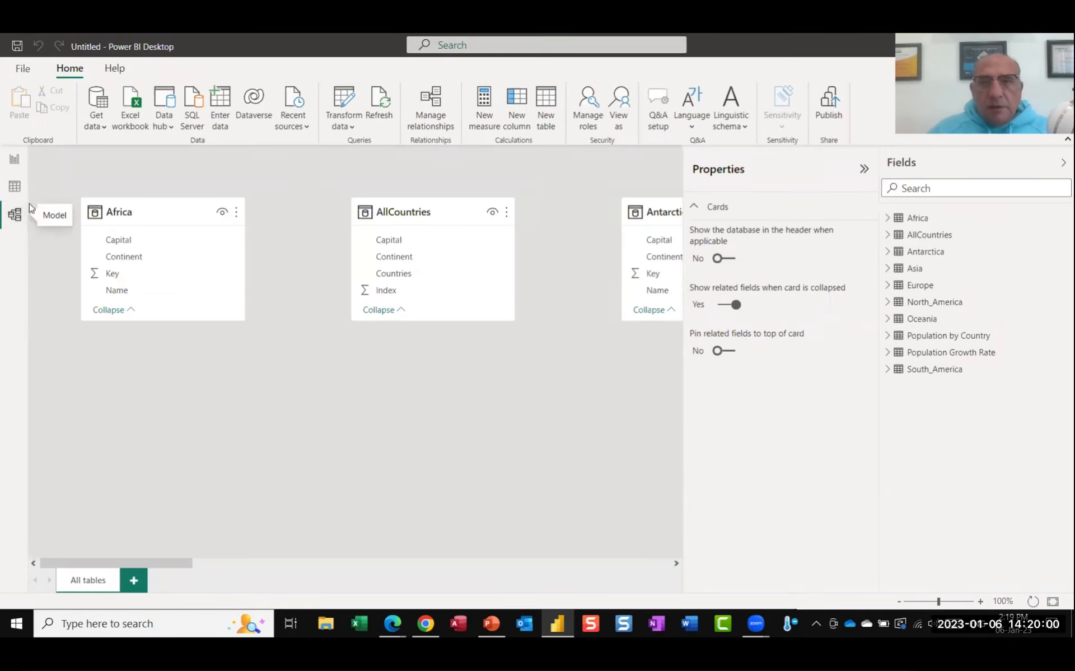
{"action": "left_click", "coordinate": [864, 169]}
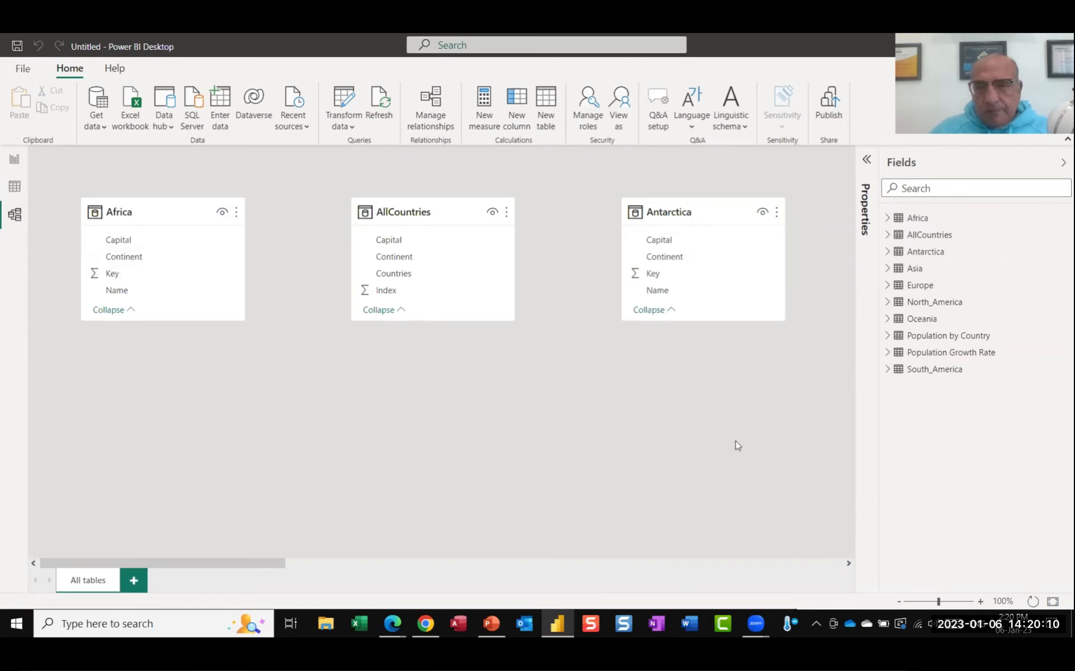
{"action": "left_click", "coordinate": [1063, 163]}
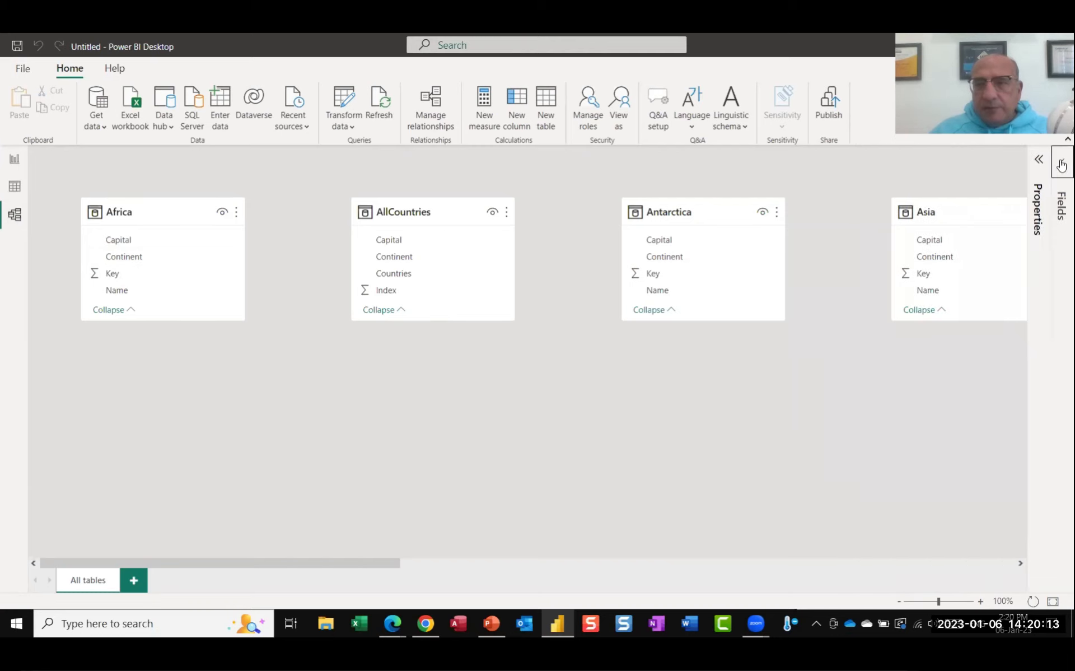
Move the Africa, Antarctica, Asia and South_America tables in the model diagram into a group below Europe, North_America and Oceania.
{"action": "left_click", "coordinate": [902, 602]}
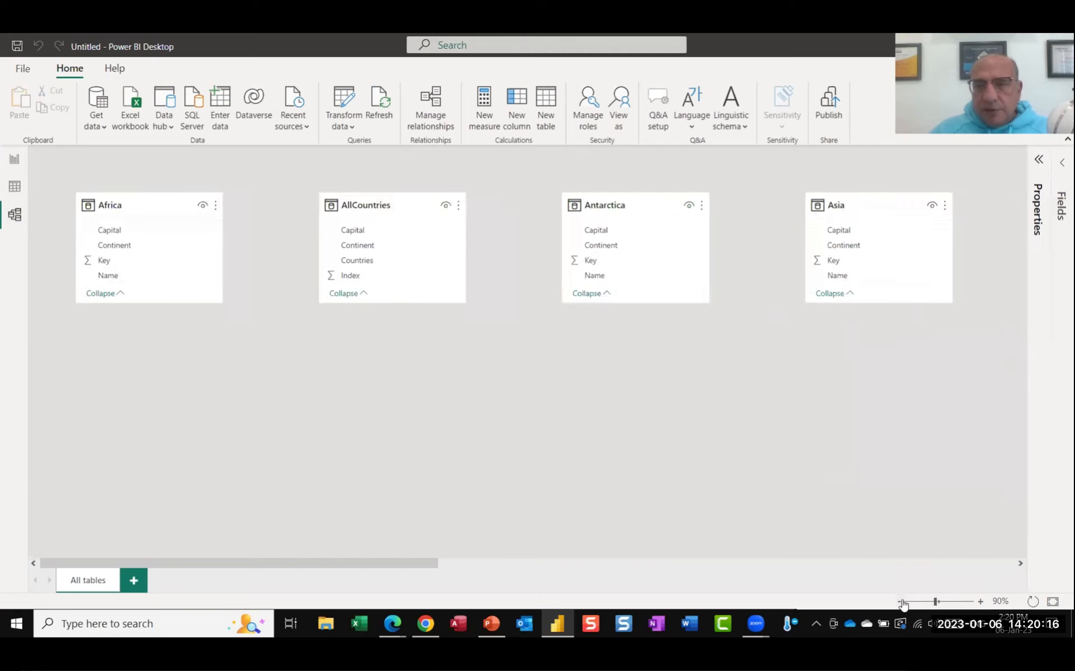
{"action": "left_click", "coordinate": [901, 601]}
{"action": "left_click", "coordinate": [901, 601]}
{"action": "left_click", "coordinate": [902, 602]}
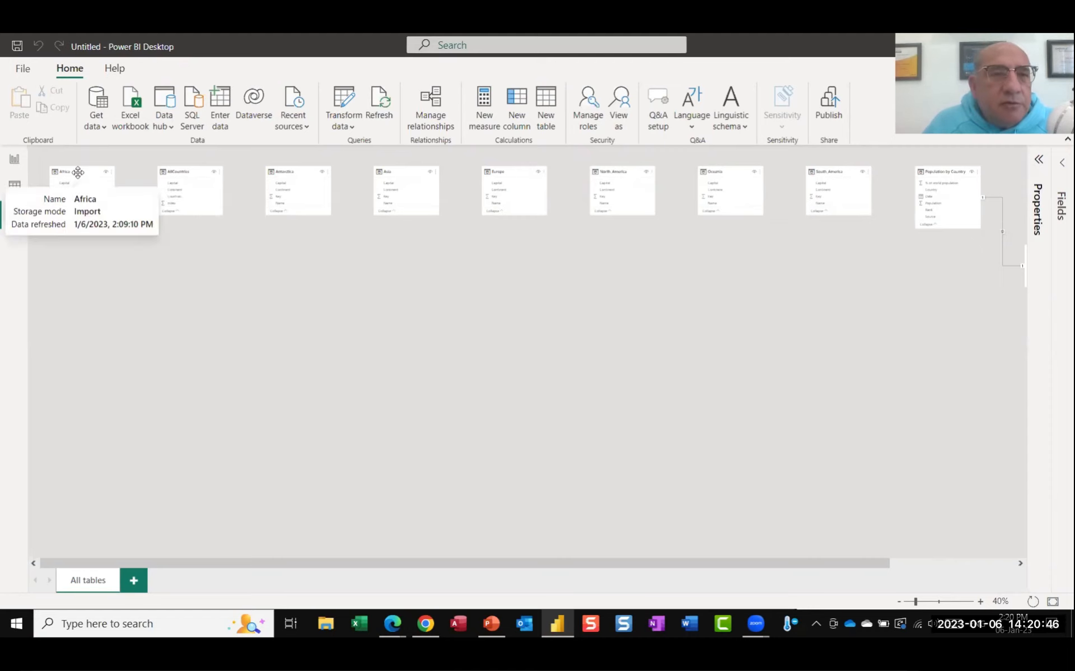
{"action": "left_click_drag", "start_coordinate": [90, 177], "coordinate": [630, 234]}
{"action": "left_click_drag", "start_coordinate": [303, 173], "coordinate": [531, 232]}
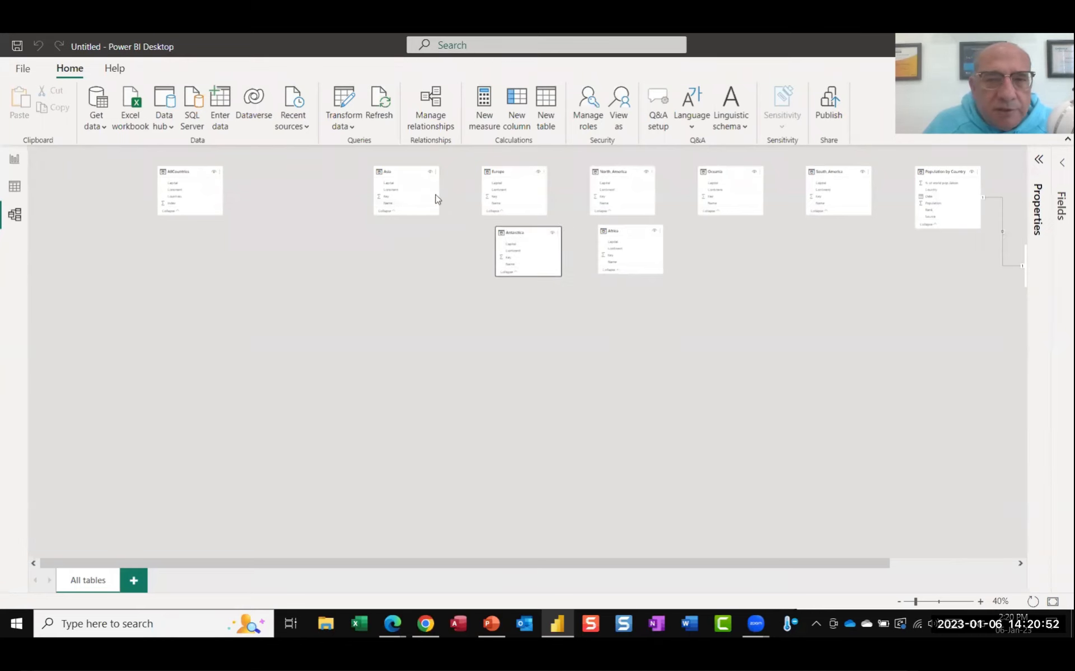
{"action": "left_click_drag", "start_coordinate": [404, 169], "coordinate": [728, 238]}
{"action": "left_click_drag", "start_coordinate": [842, 174], "coordinate": [536, 300]}
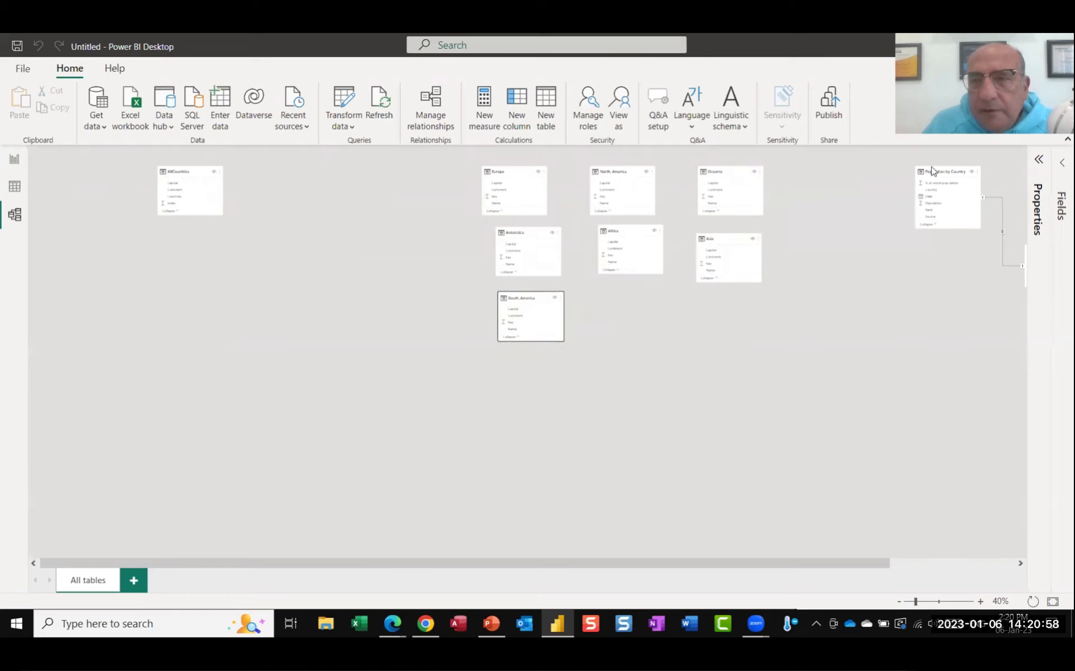
Move the Population by Country and Population Growth Rate tables side by side below the AllCountries table.
{"action": "left_click_drag", "start_coordinate": [871, 193], "coordinate": [39, 247]}
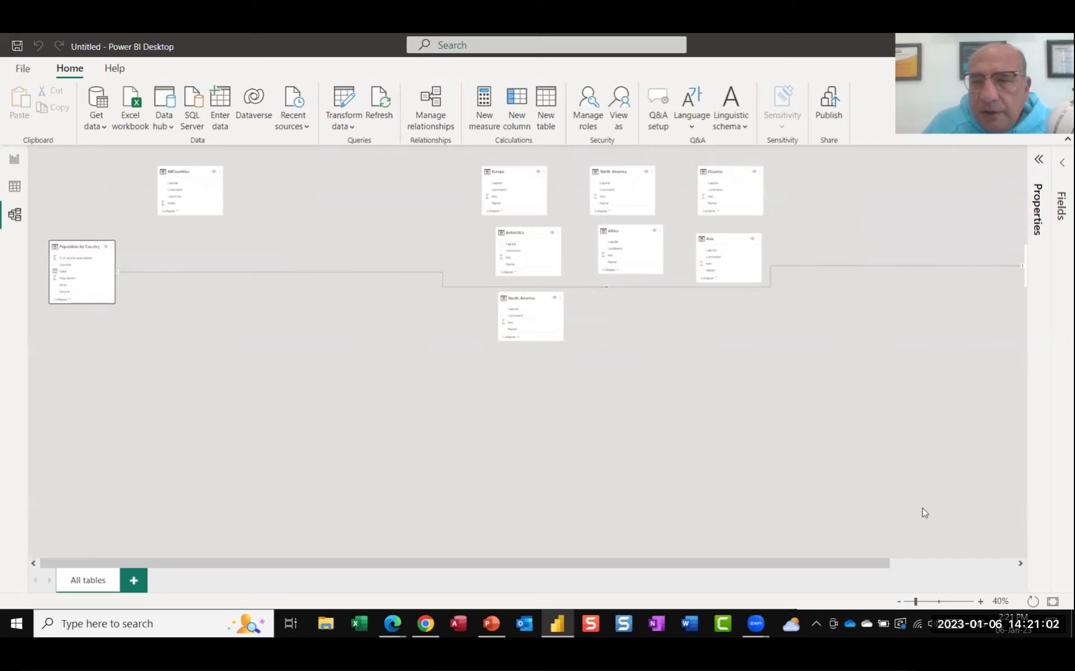
{"action": "left_click_drag", "start_coordinate": [851, 570], "coordinate": [876, 569]}
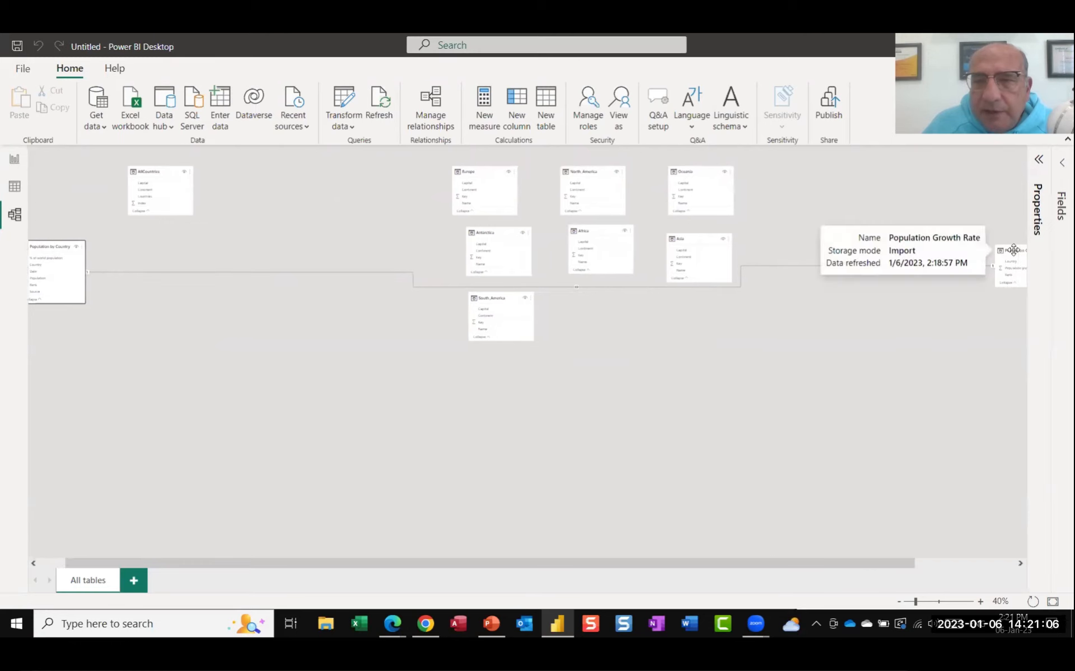
{"action": "left_click_drag", "start_coordinate": [1008, 250], "coordinate": [235, 261]}
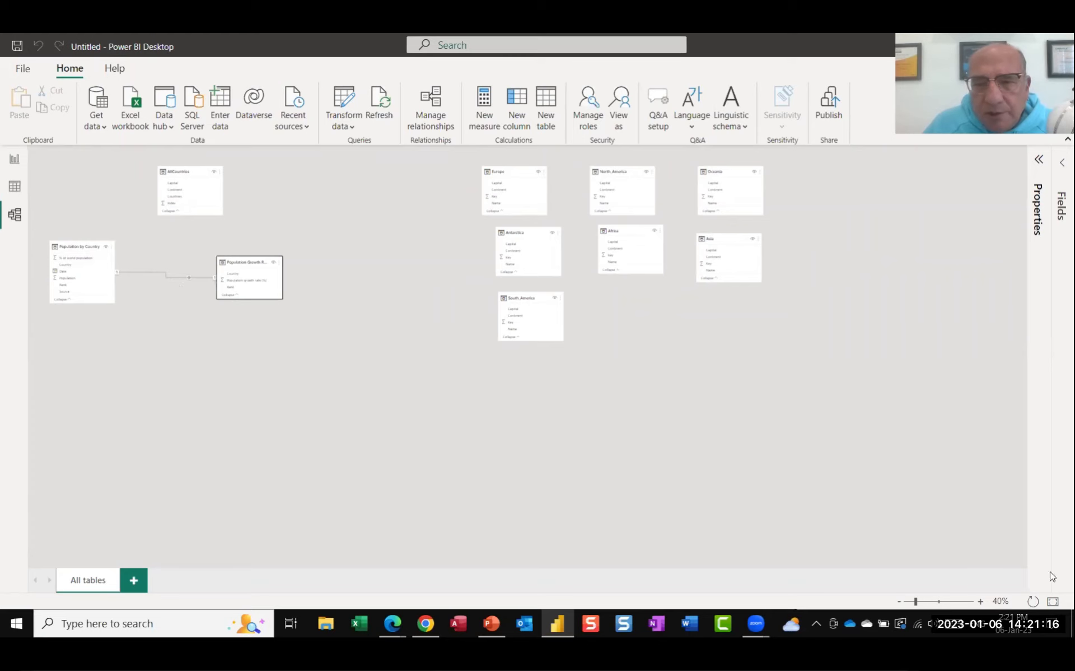
{"action": "left_click", "coordinate": [940, 603]}
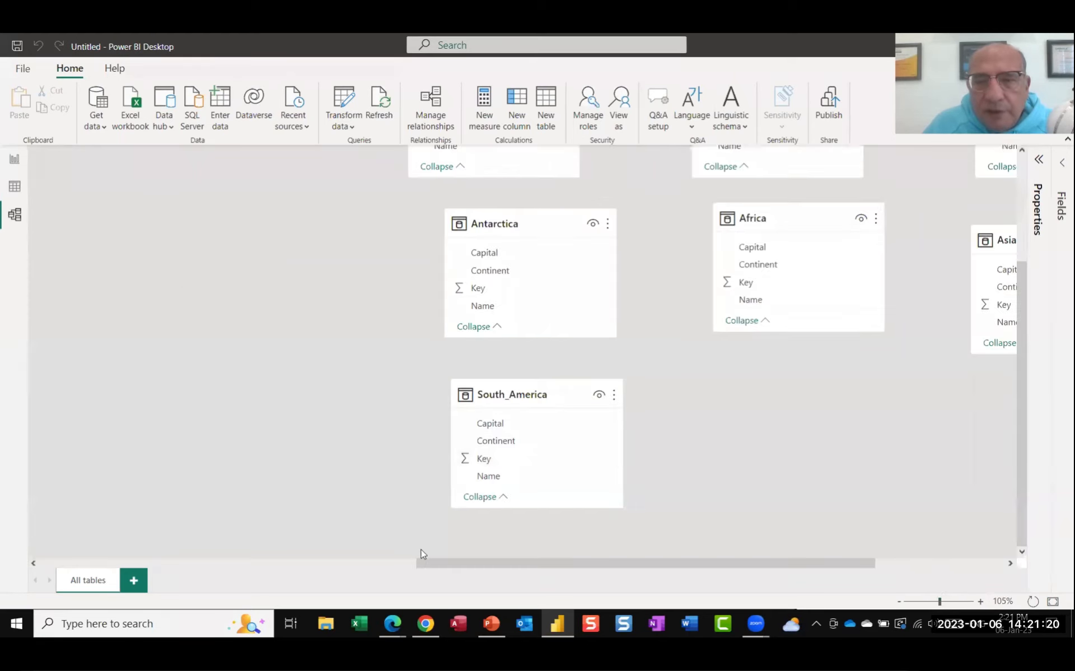
{"action": "left_click_drag", "start_coordinate": [479, 563], "coordinate": [1, 546]}
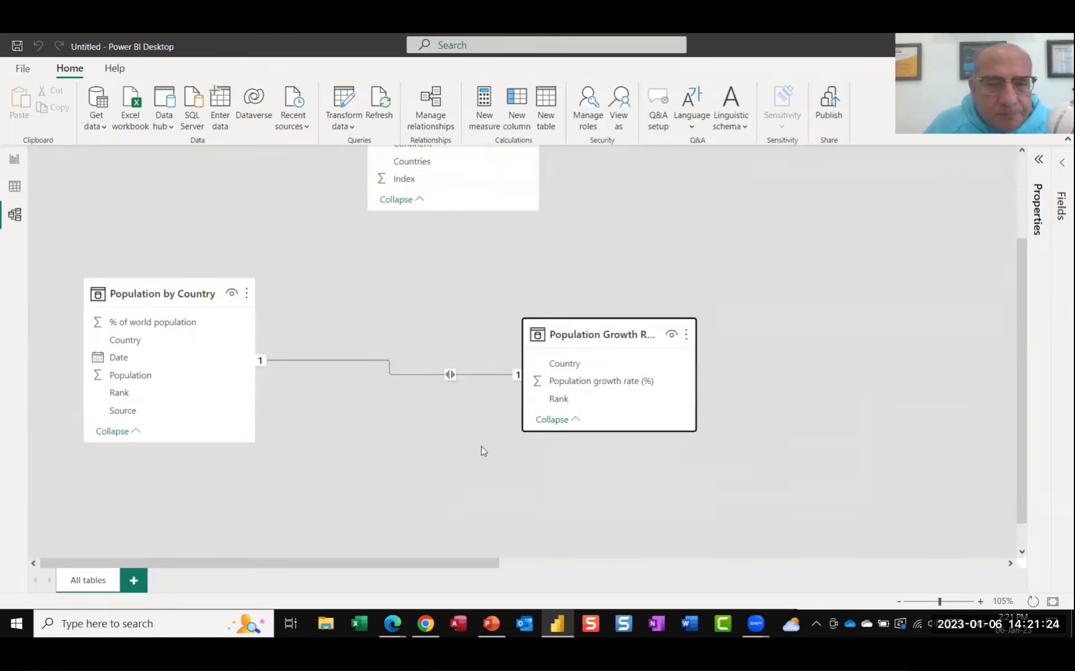
Raise the Population by Country and Population Growth Rate tables to similar heights on either side beneath AllCountries, and shift AllCountries slightly towards Population by Country.
{"action": "scroll", "coordinate": [484, 451], "scroll_direction": "up", "scroll_amount": 1}
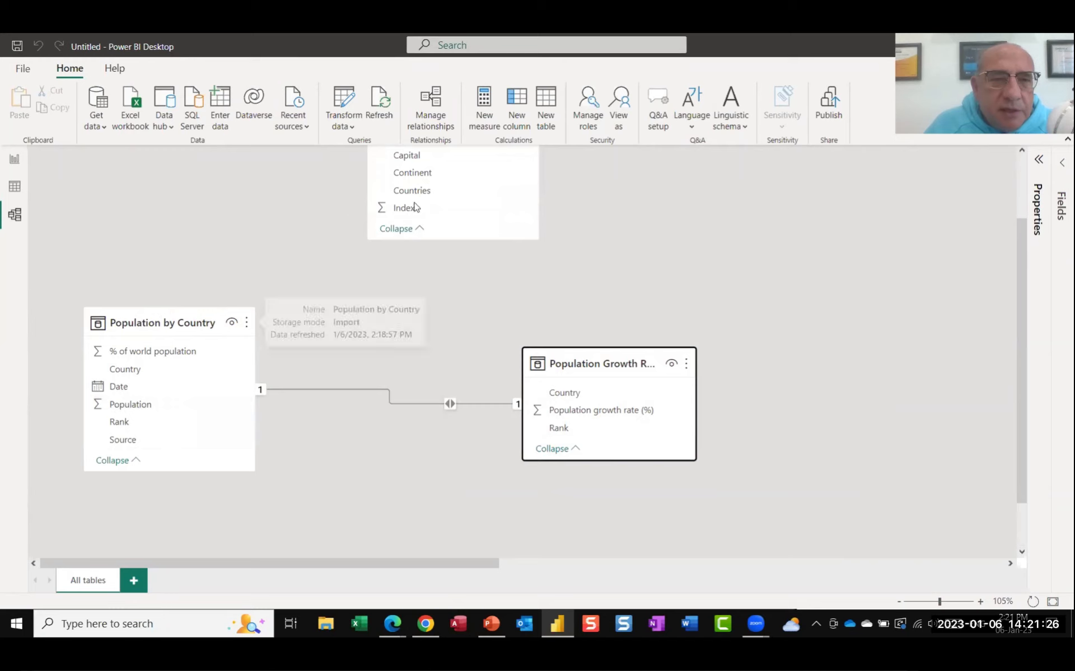
{"action": "left_click_drag", "start_coordinate": [159, 320], "coordinate": [185, 280]}
{"action": "left_click", "coordinate": [615, 361]}
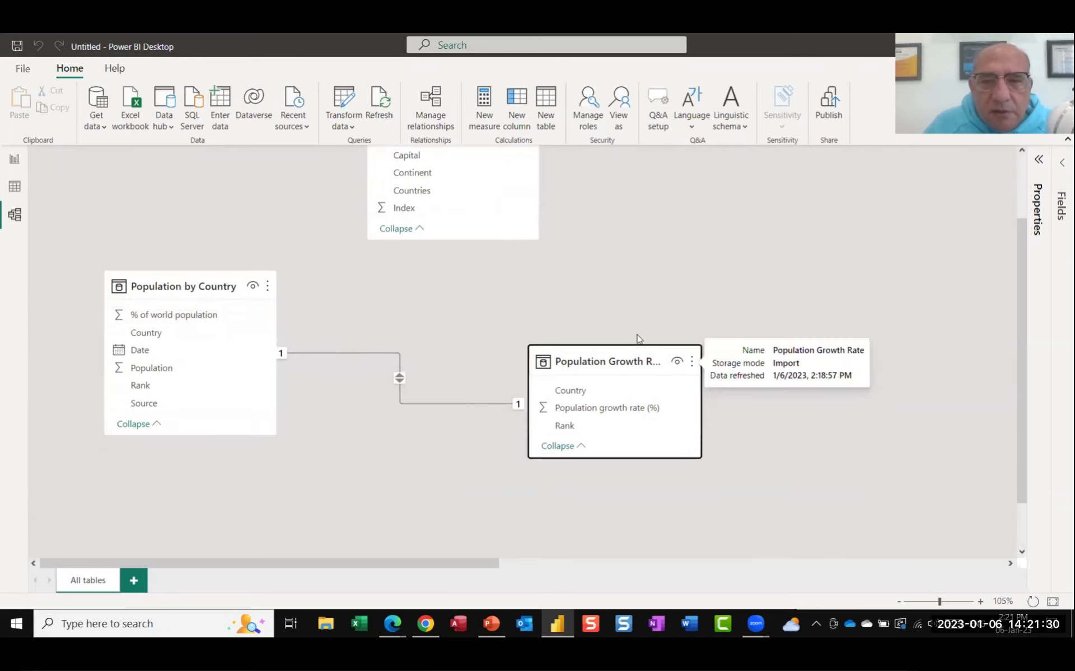
{"action": "left_click_drag", "start_coordinate": [560, 369], "coordinate": [591, 289]}
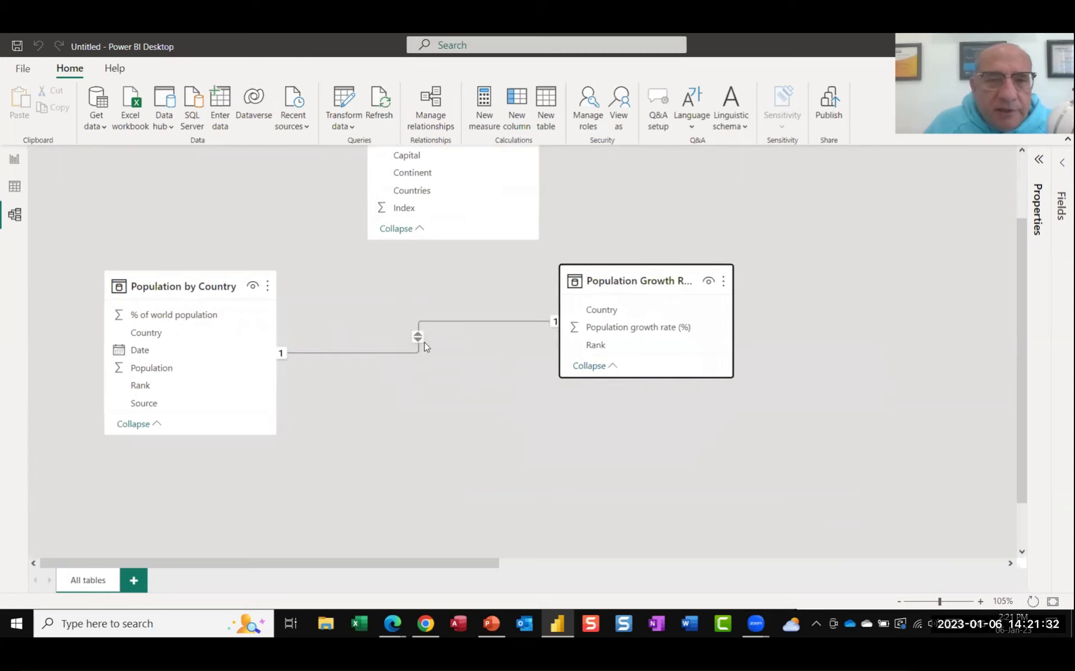
{"action": "scroll", "coordinate": [424, 346], "scroll_direction": "up", "scroll_amount": 3}
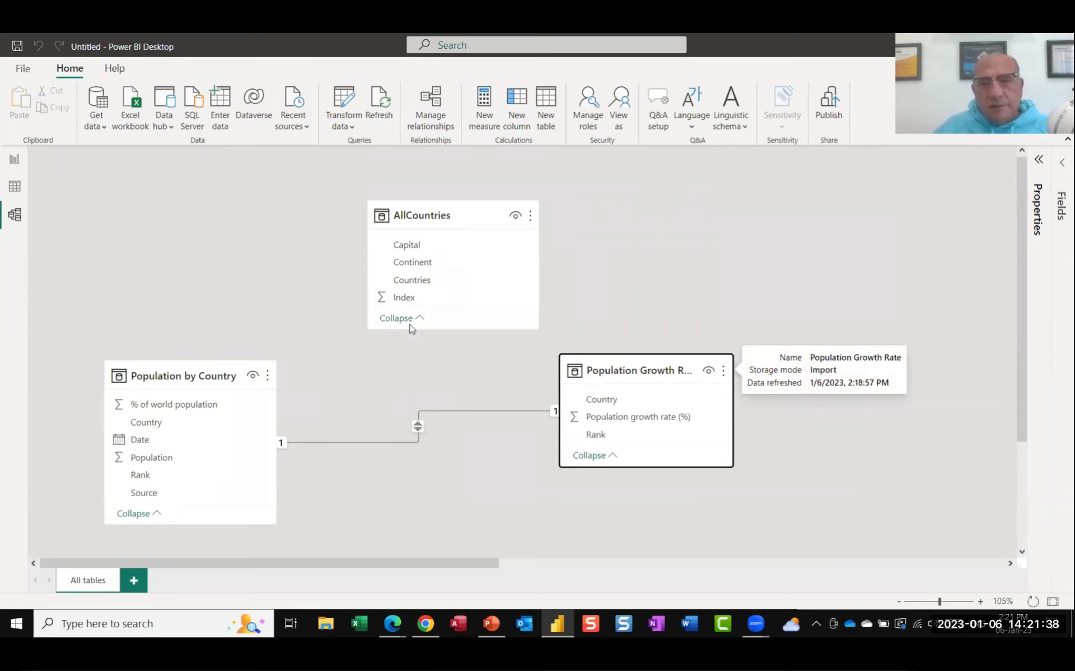
{"action": "left_click_drag", "start_coordinate": [446, 211], "coordinate": [433, 211]}
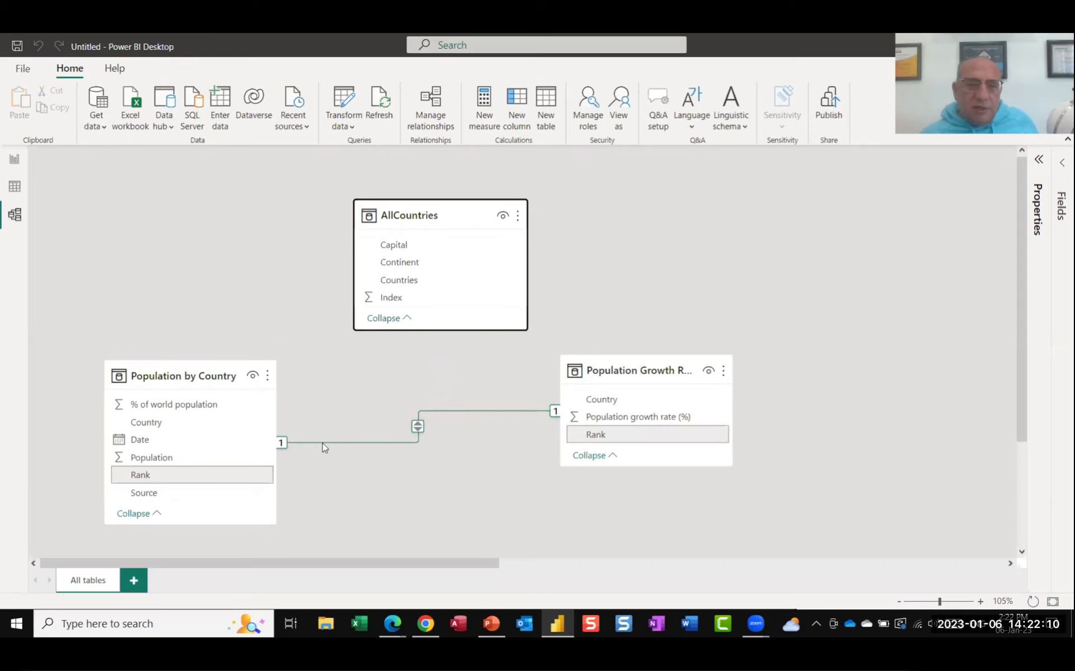
Replace the Rank relationship between Population by Country and Population Growth Rate with one between their Country columns.
{"action": "right_click", "coordinate": [420, 429]}
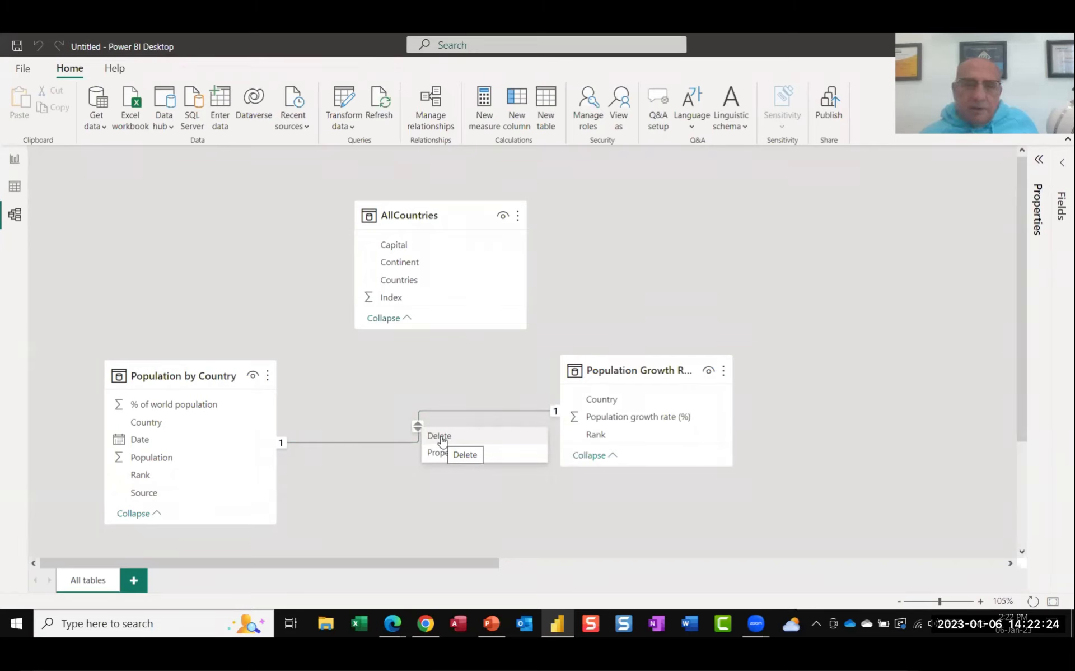
{"action": "left_click", "coordinate": [440, 436]}
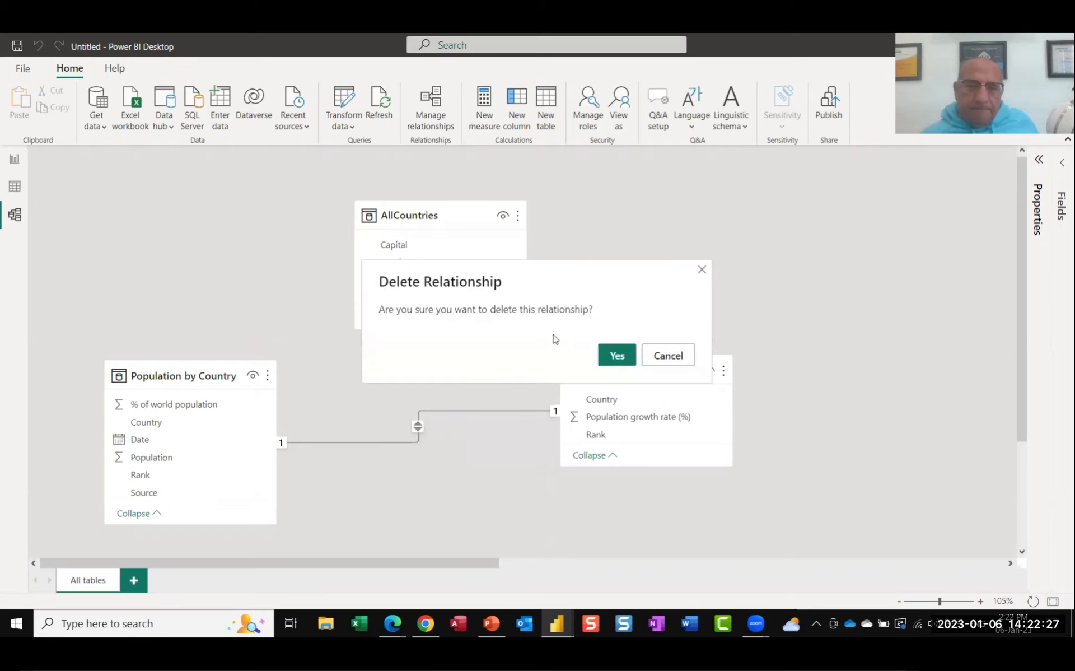
{"action": "left_click", "coordinate": [617, 355]}
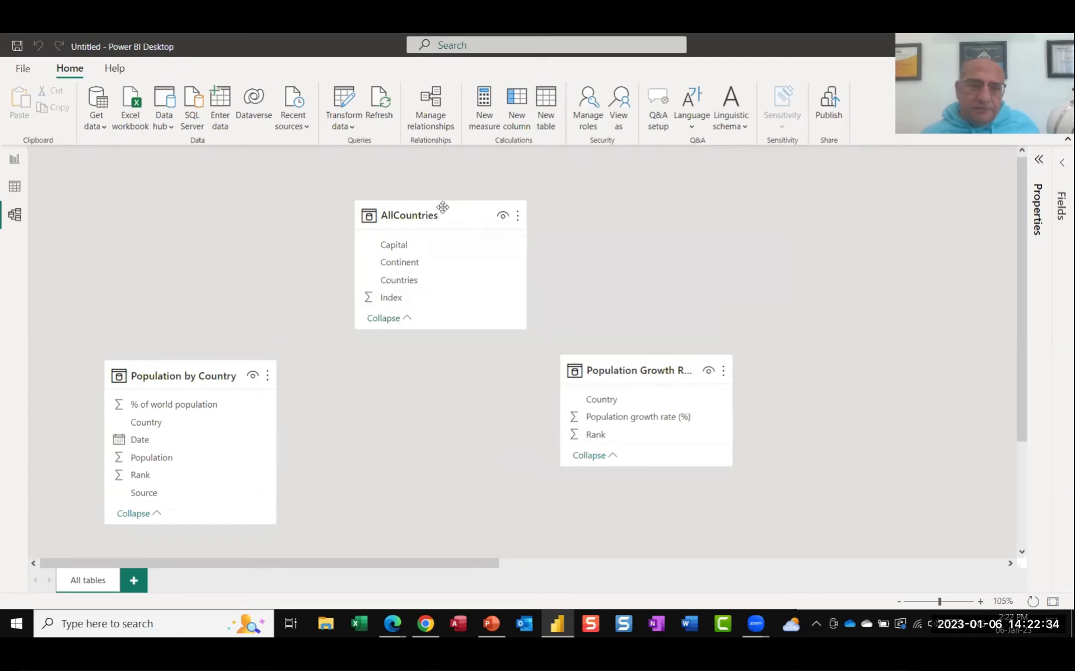
{"action": "left_click_drag", "start_coordinate": [442, 202], "coordinate": [426, 201]}
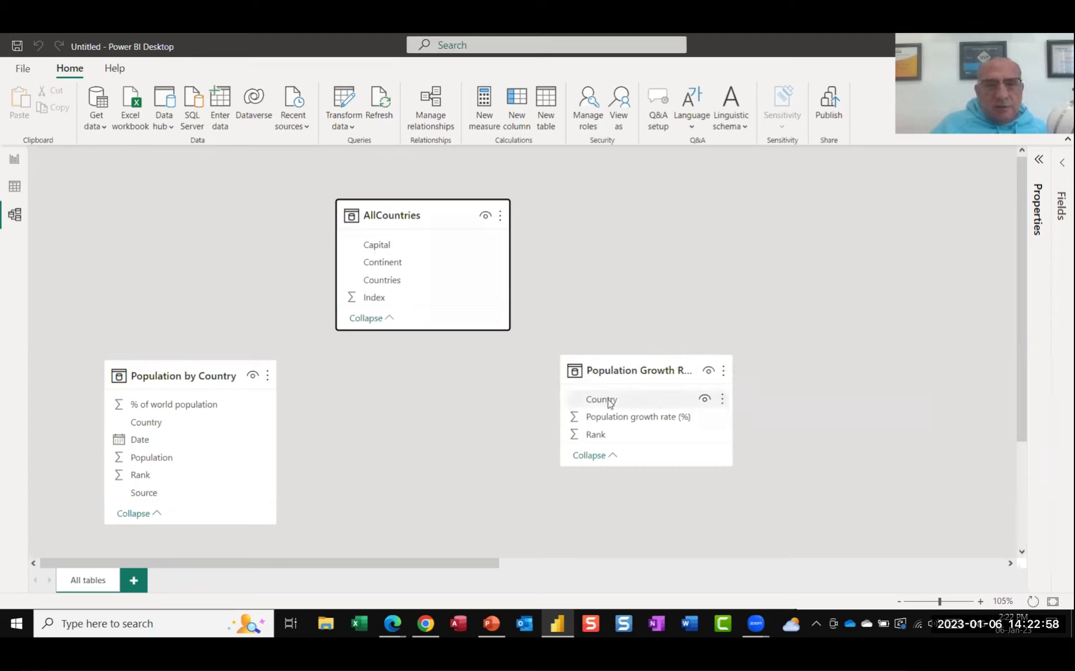
{"action": "left_click_drag", "start_coordinate": [610, 402], "coordinate": [173, 427]}
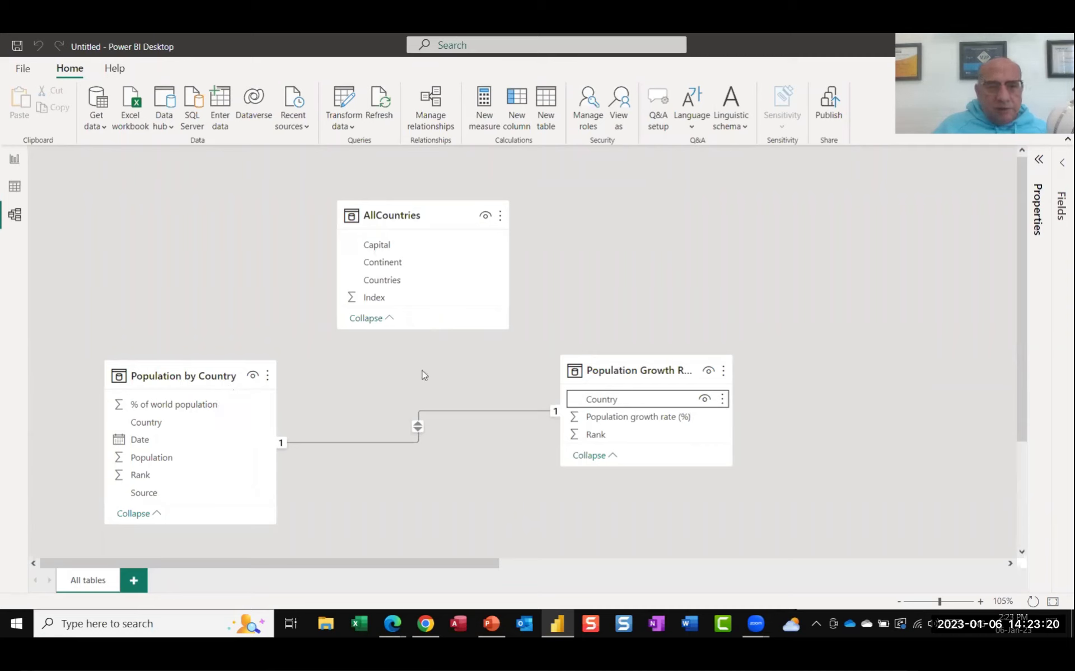
Relate the Countries column of AllCountries to Country in Population by Country and in Population Growth Rate, widening the Population Growth Rate table.
{"action": "left_click", "coordinate": [386, 281]}
{"action": "left_click_drag", "start_coordinate": [387, 281], "coordinate": [168, 428]}
{"action": "left_click_drag", "start_coordinate": [168, 428], "coordinate": [169, 429]}
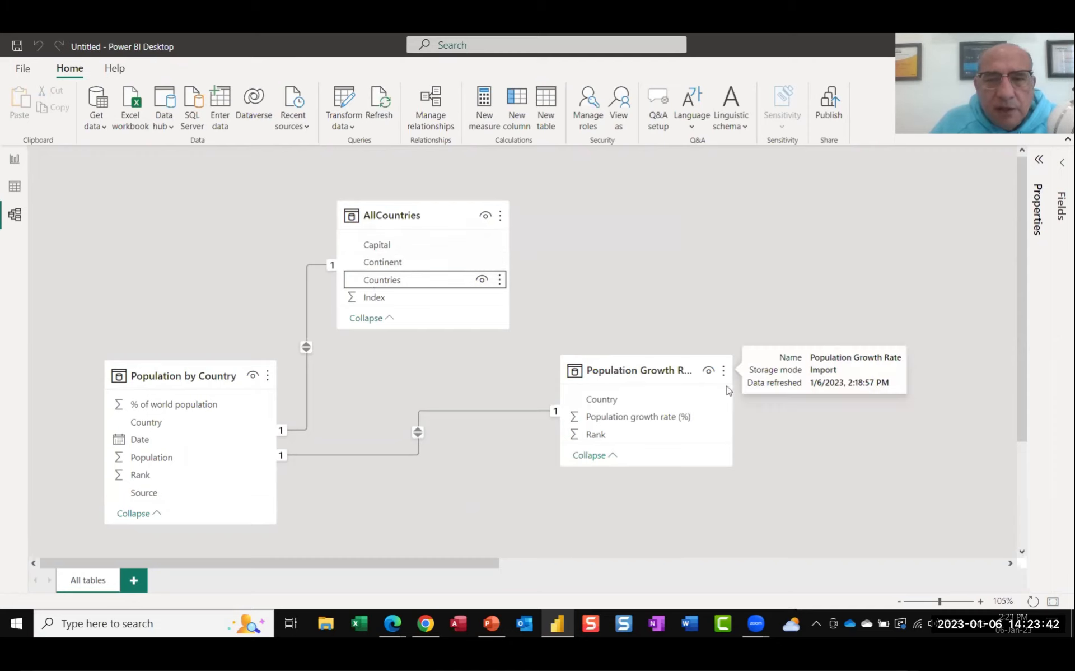
{"action": "left_click_drag", "start_coordinate": [732, 394], "coordinate": [768, 394]}
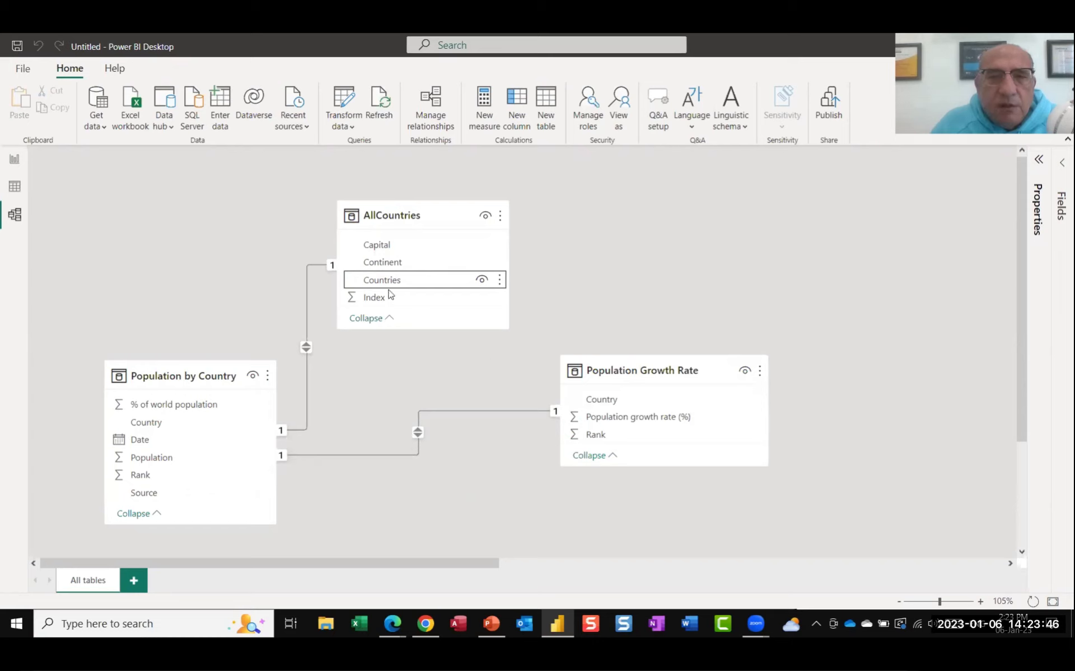
{"action": "left_click_drag", "start_coordinate": [380, 280], "coordinate": [584, 401]}
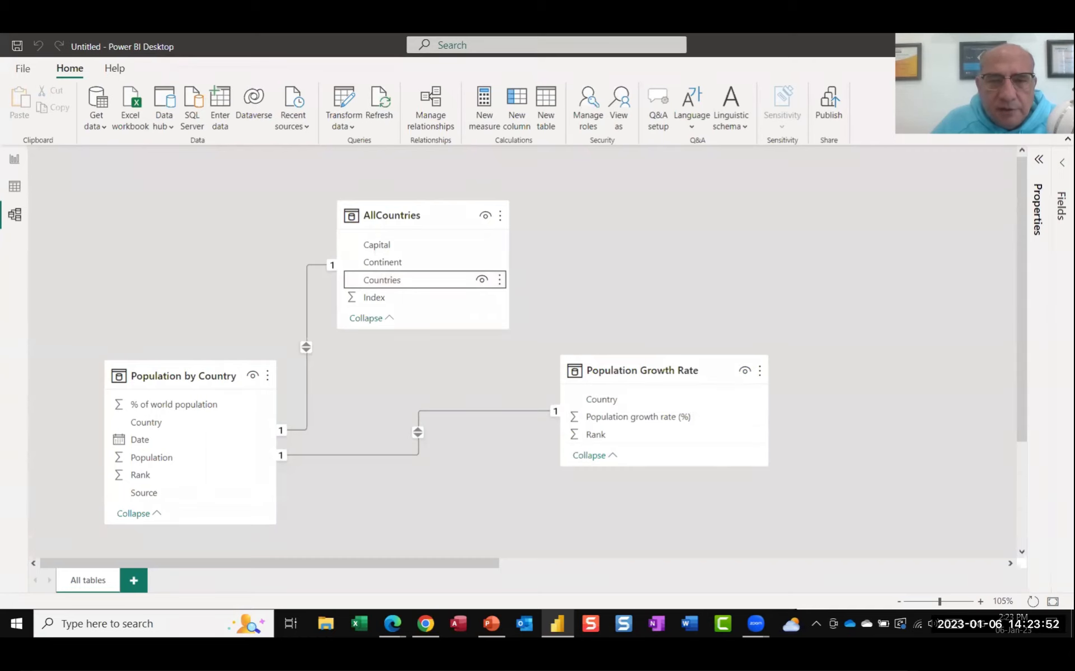
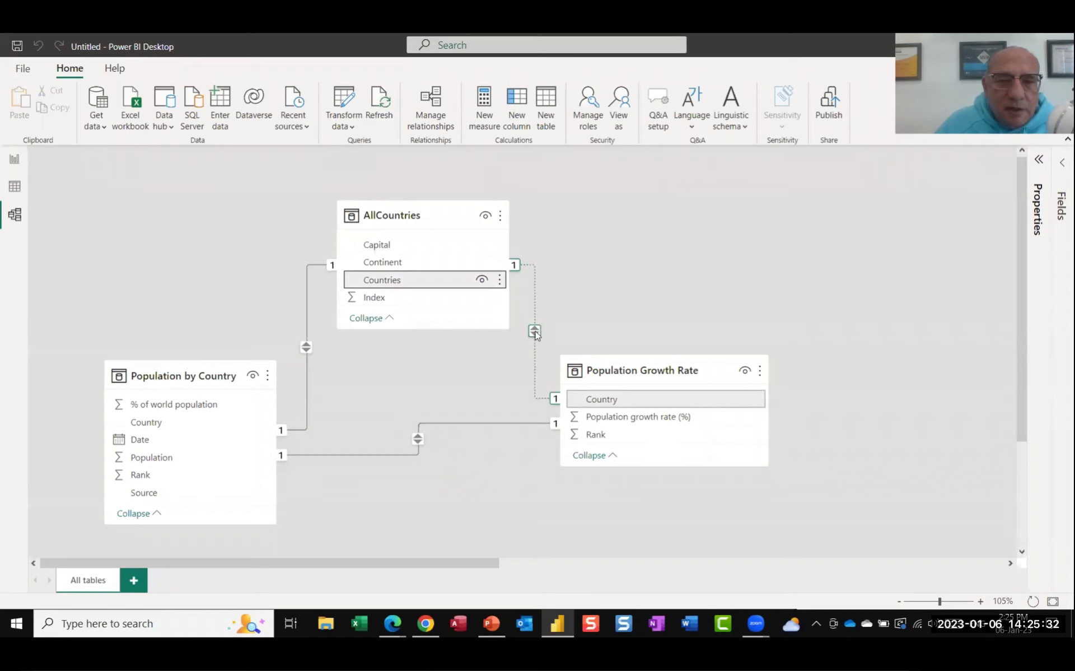
Try to make the relationship between AllCountries and Population Growth Rate active.
{"action": "right_click", "coordinate": [535, 332]}
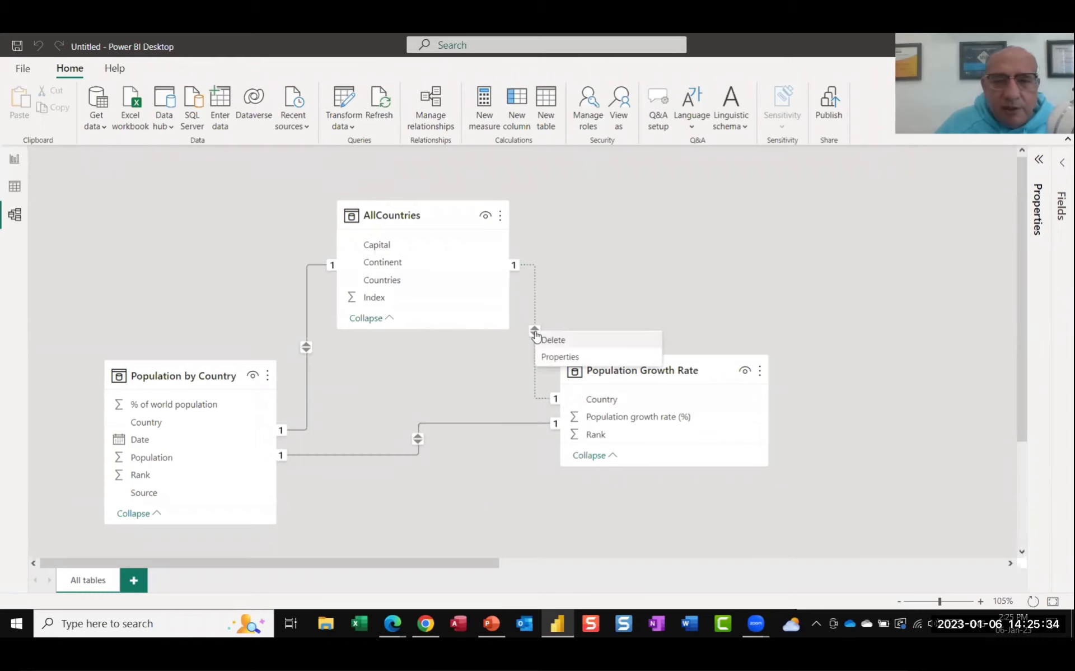
{"action": "left_click", "coordinate": [564, 361]}
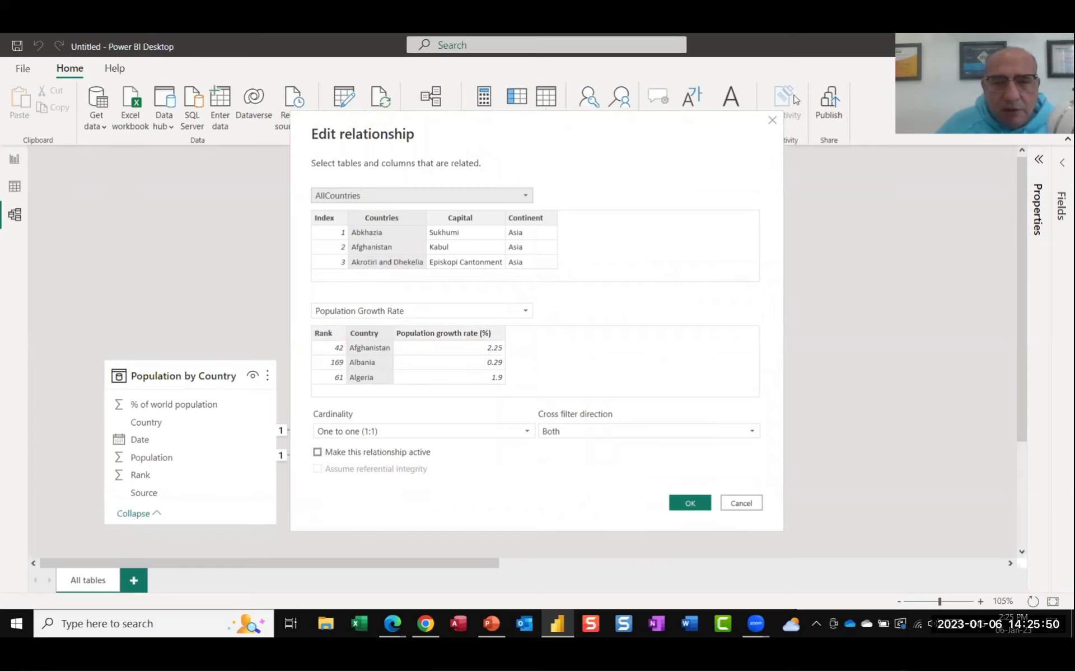
{"action": "left_click_drag", "start_coordinate": [550, 128], "coordinate": [795, 100]}
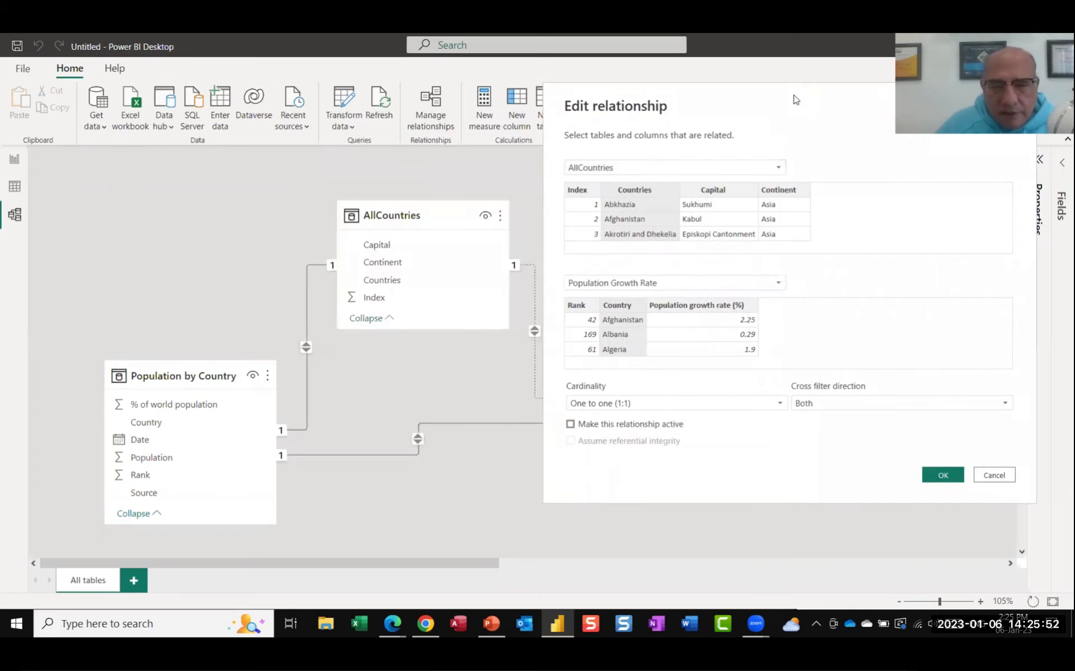
{"action": "left_click", "coordinate": [571, 423]}
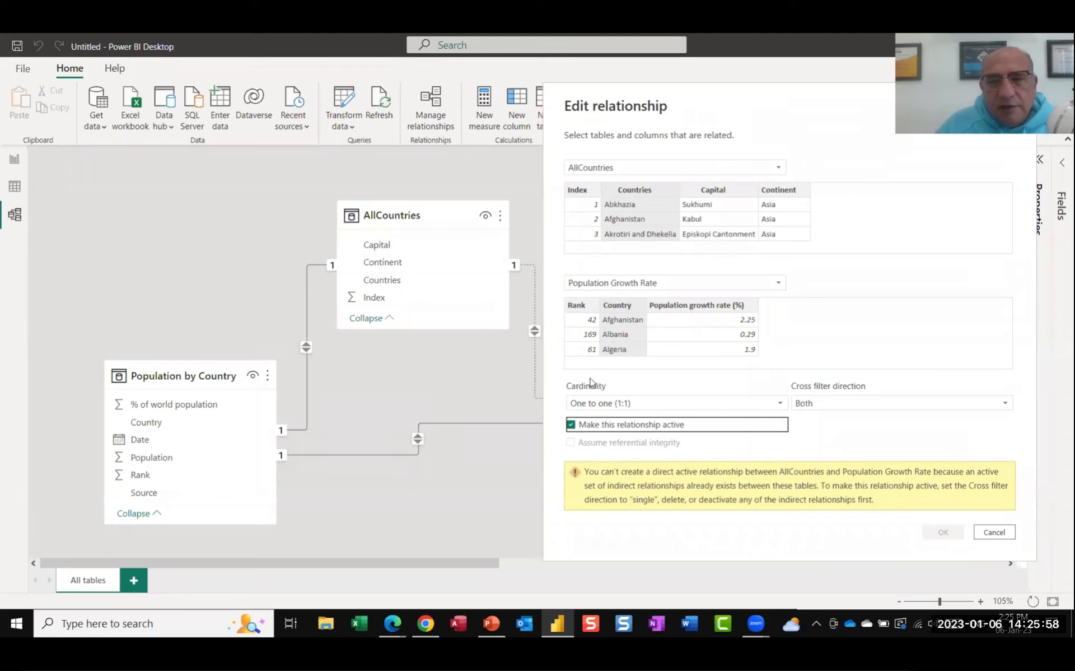
{"action": "left_click", "coordinate": [995, 533]}
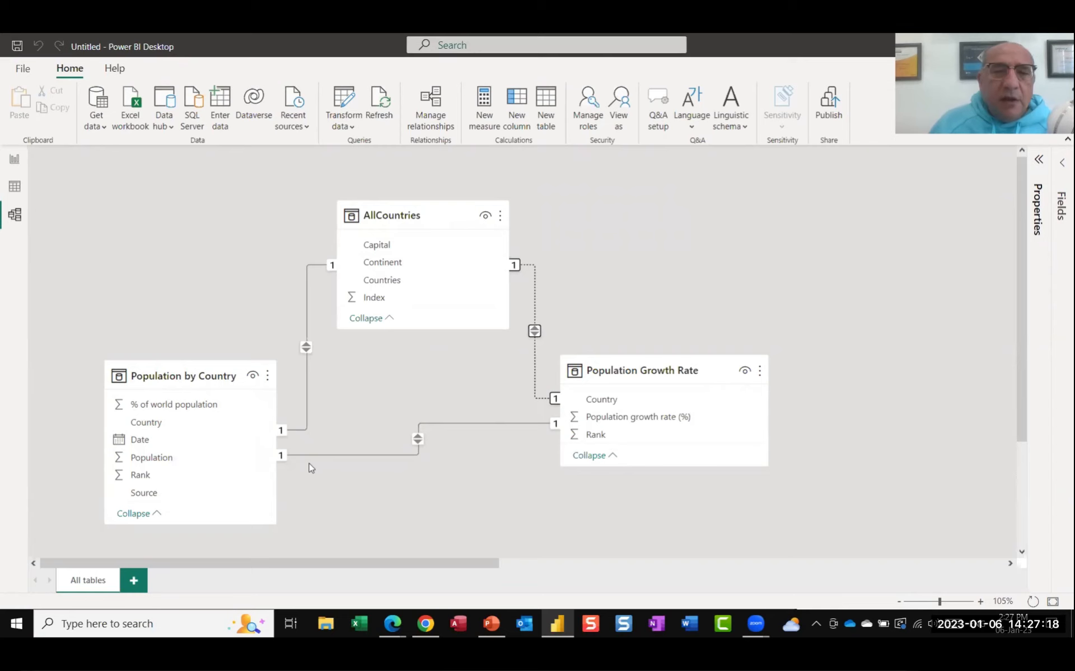
Deactivate the relationship between Population by Country and Population Growth Rate.
{"action": "right_click", "coordinate": [419, 441]}
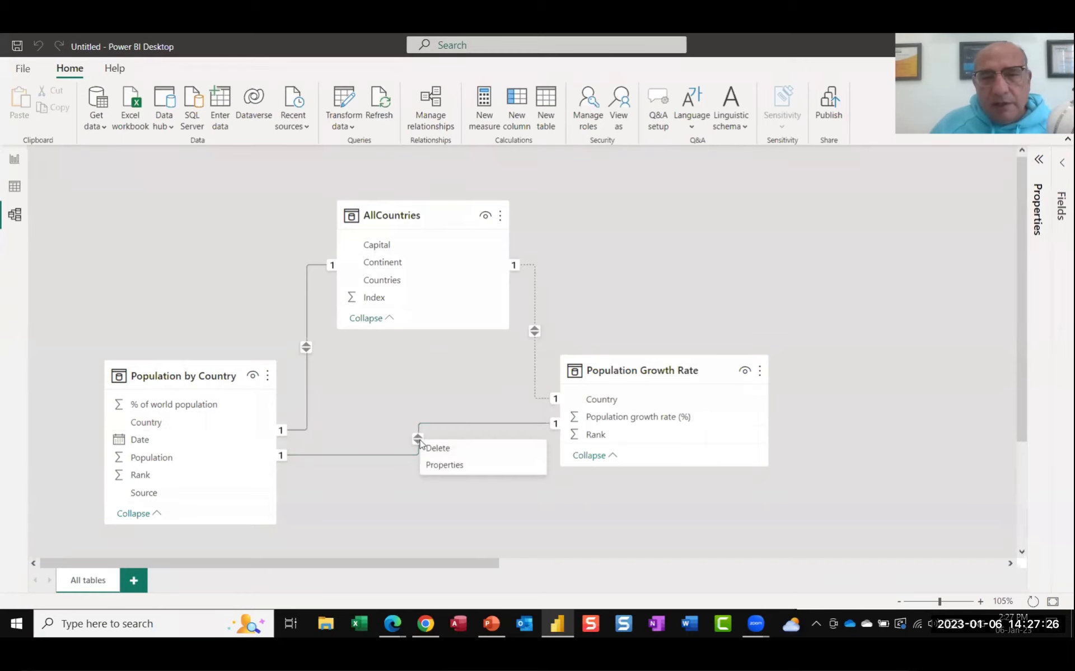
{"action": "left_click", "coordinate": [449, 464]}
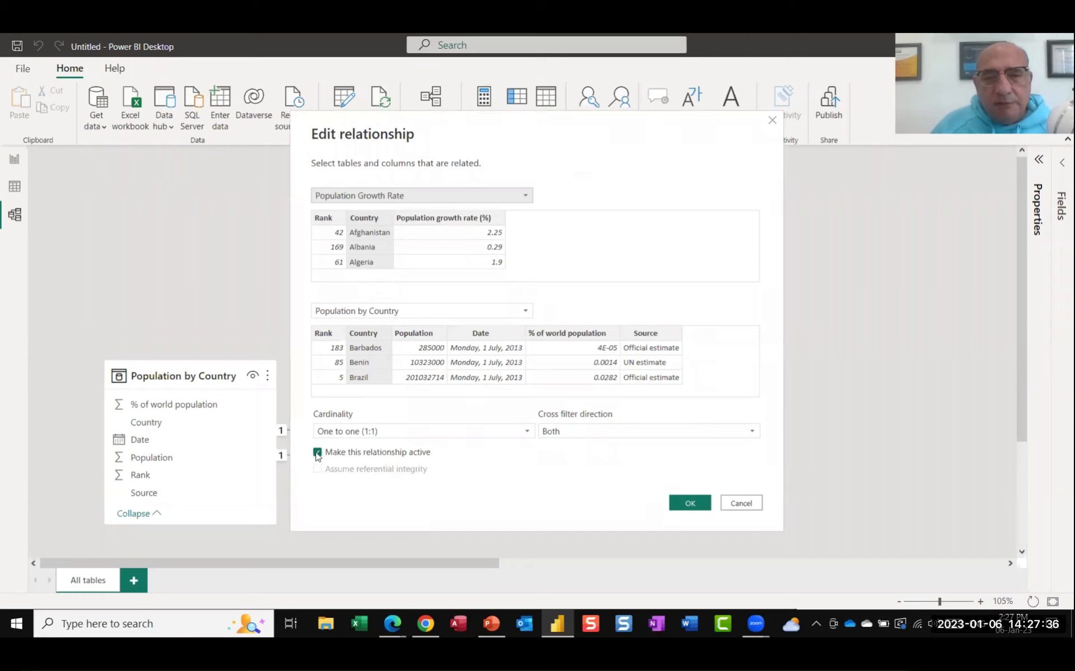
{"action": "left_click", "coordinate": [318, 452]}
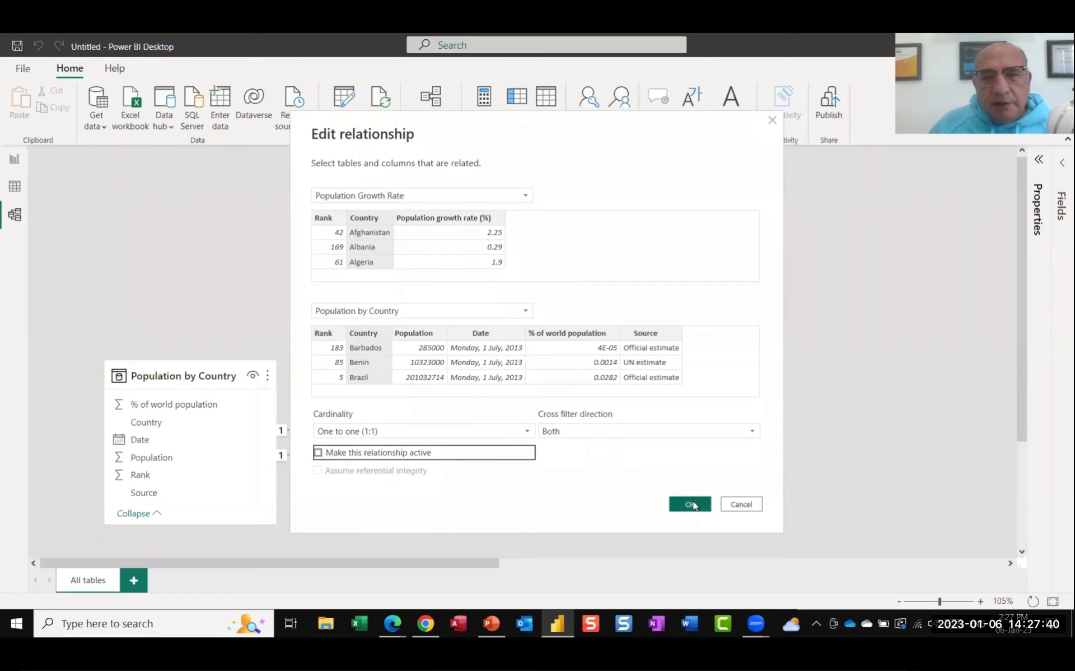
{"action": "left_click", "coordinate": [690, 504]}
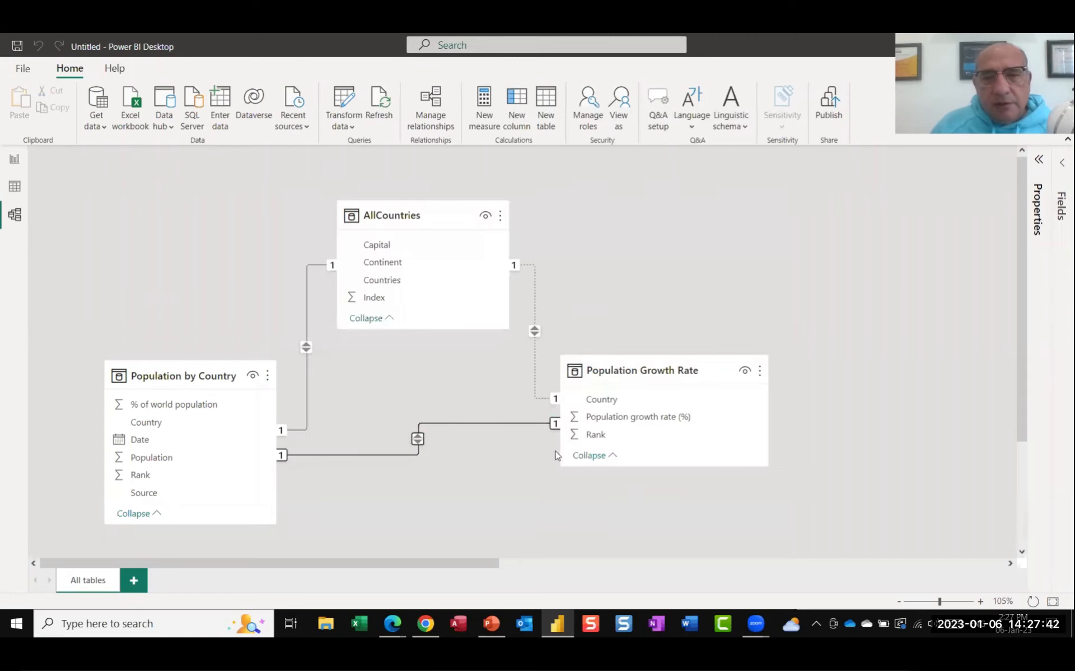
{"action": "left_click", "coordinate": [553, 533]}
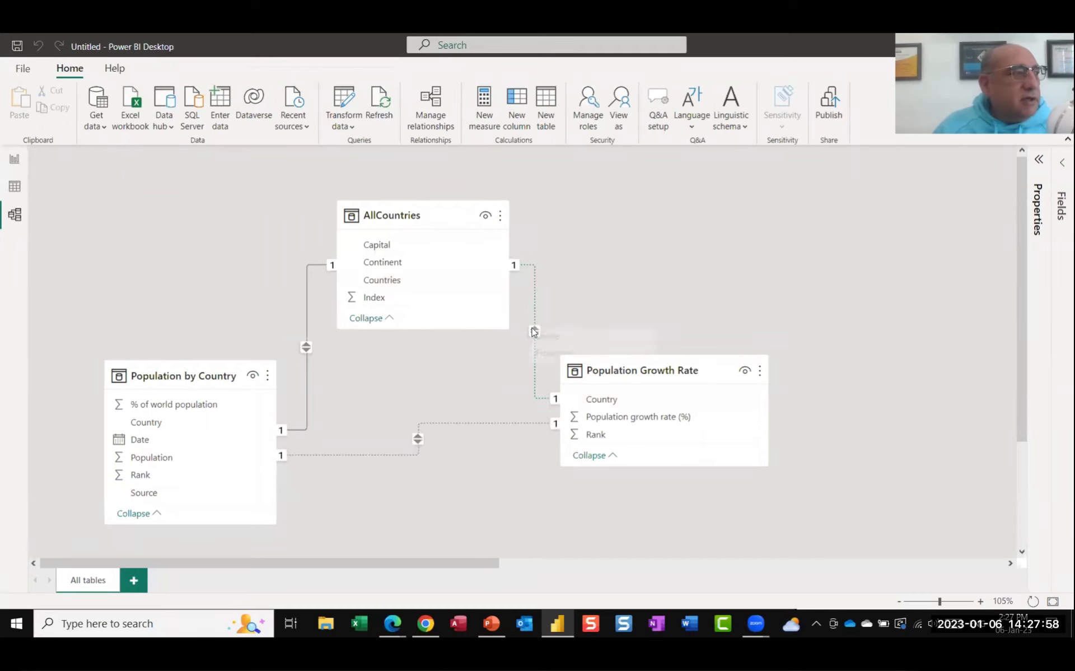
Make the relationship between AllCountries and Population Growth Rate active, keeping it one to one with cross filtering in both directions.
{"action": "right_click", "coordinate": [532, 331]}
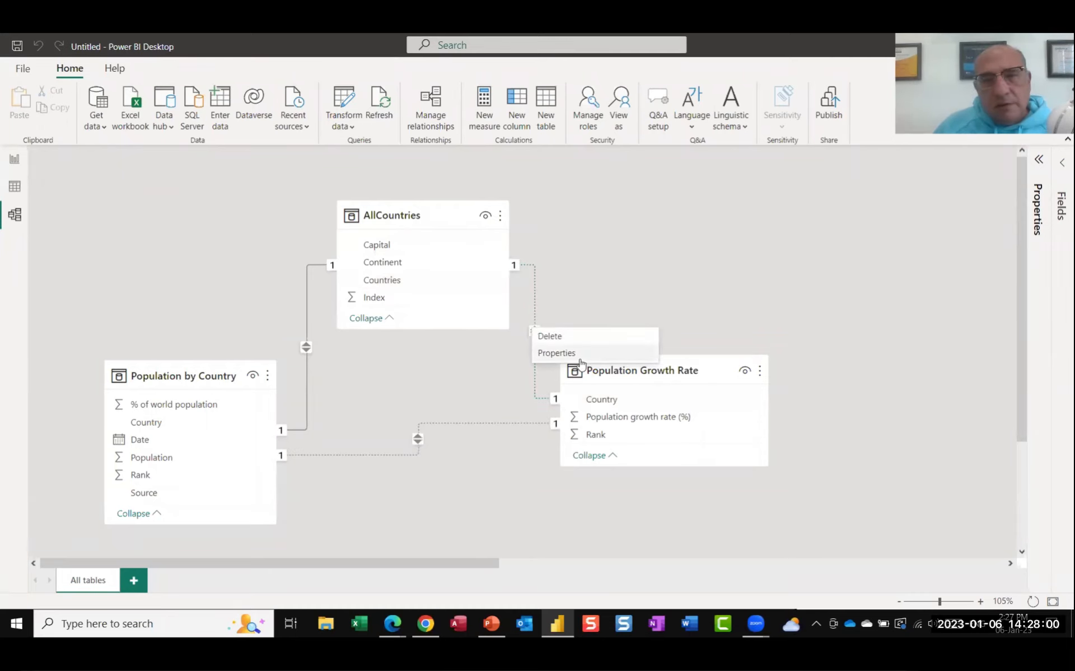
{"action": "left_click", "coordinate": [568, 353]}
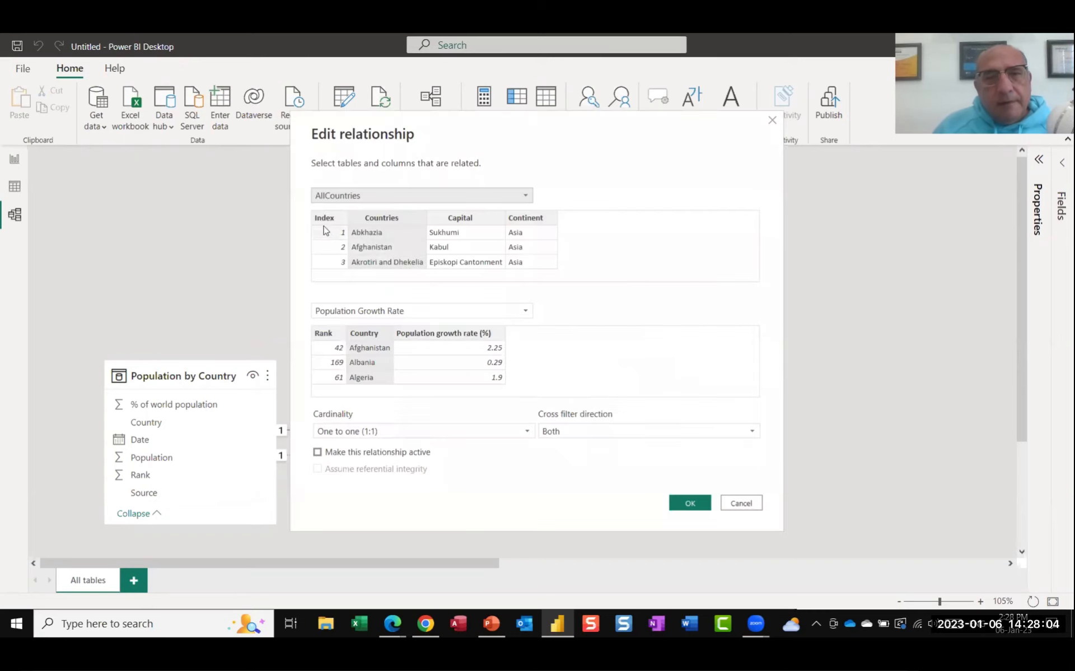
{"action": "left_click", "coordinate": [318, 452]}
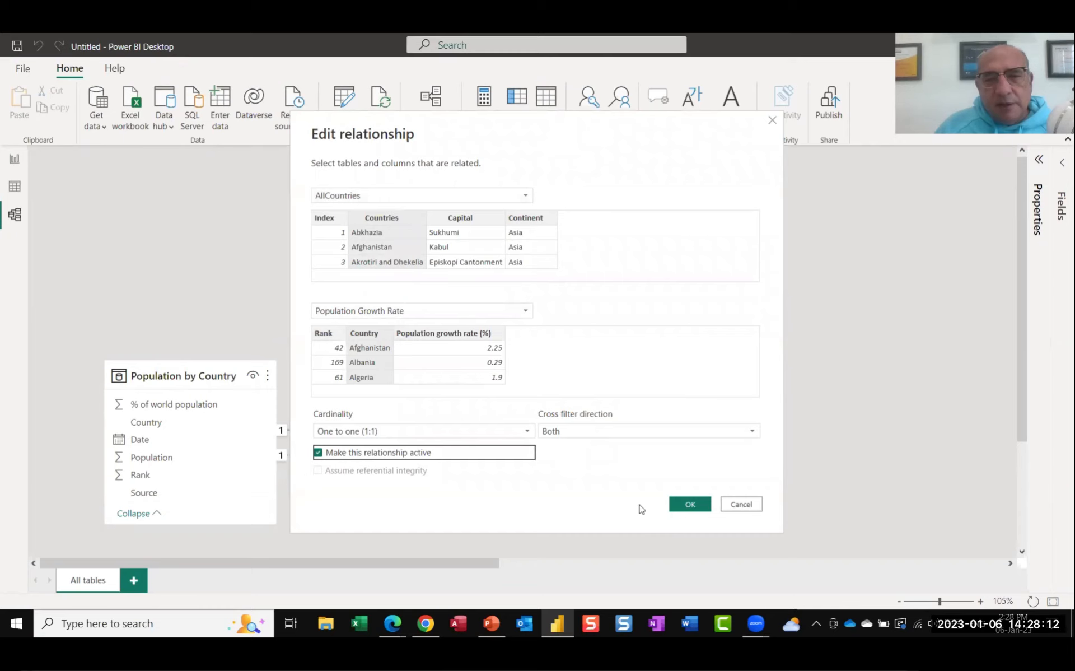
{"action": "left_click", "coordinate": [689, 506]}
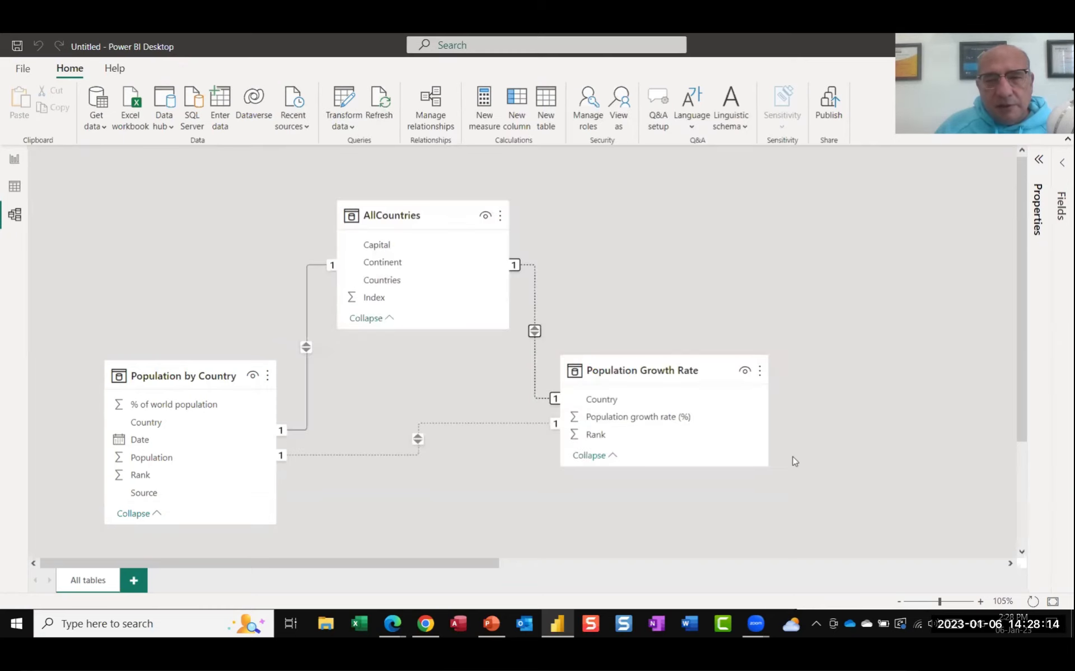
{"action": "left_click", "coordinate": [795, 460]}
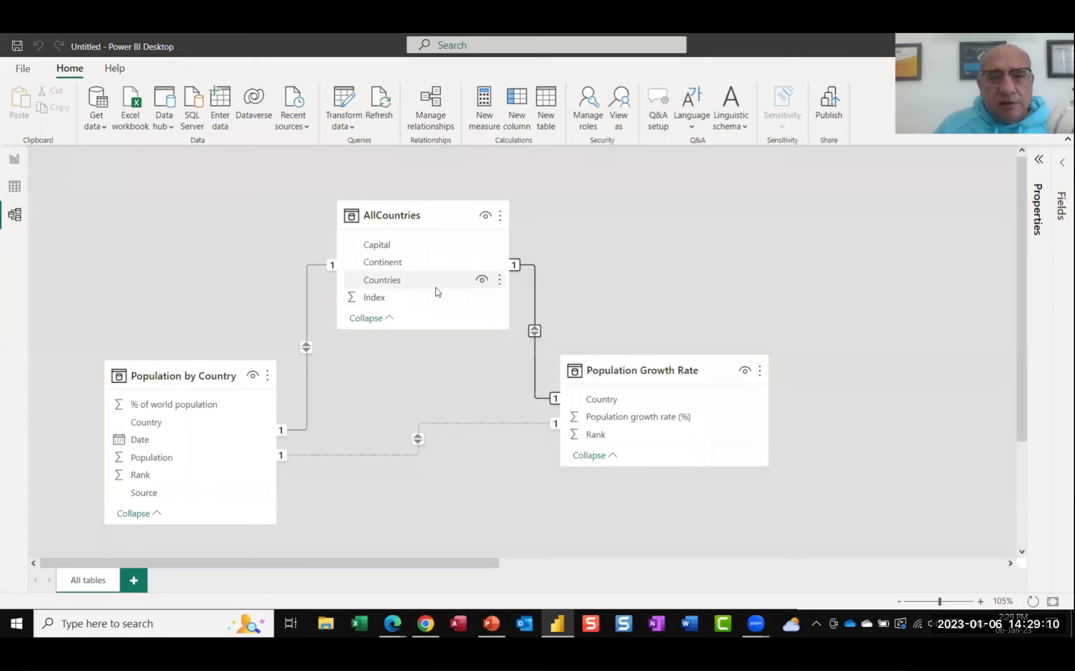
{"action": "mouse_move", "coordinate": [189, 388]}
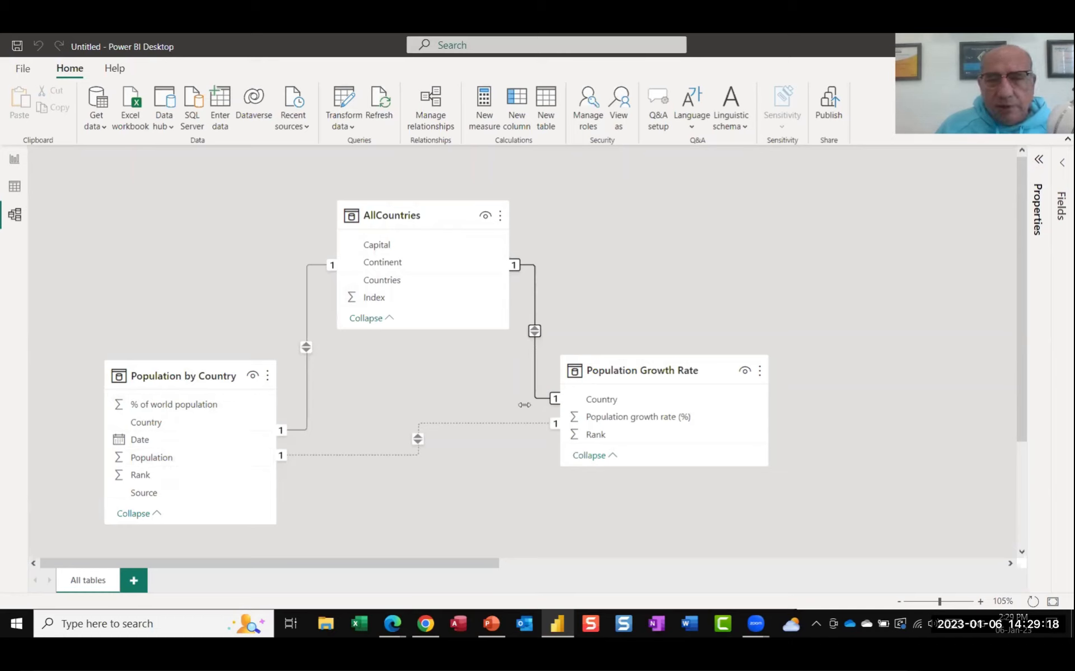
{"action": "mouse_move", "coordinate": [653, 381]}
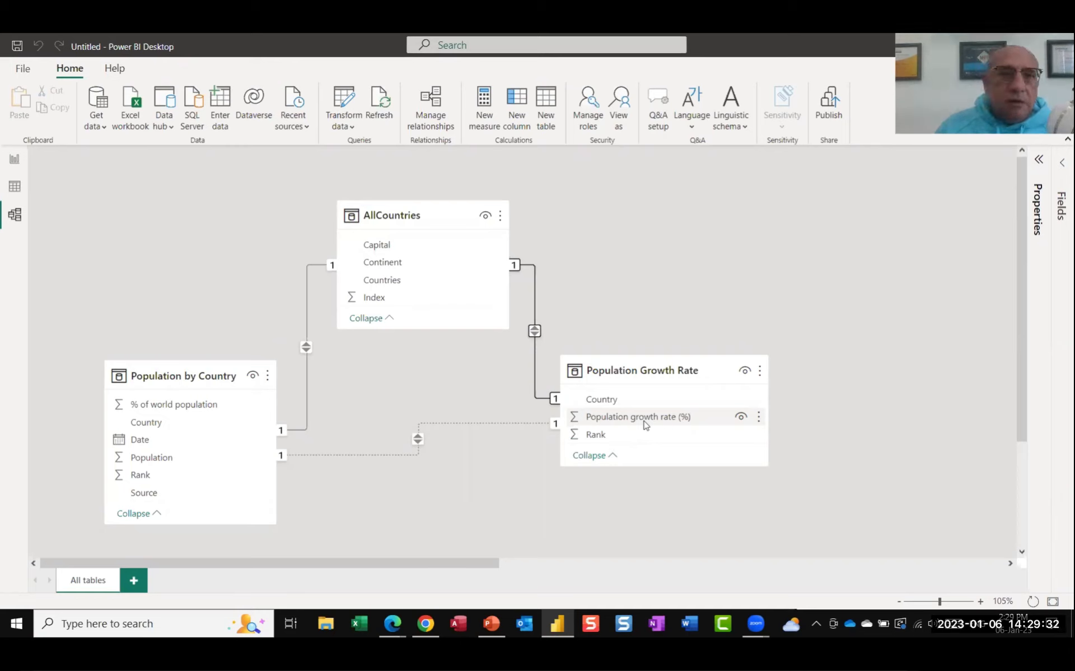
In Power Query, merge Population Growth Rate into AllCountries, matching Countries to Country with a Left Outer join.
{"action": "left_click", "coordinate": [345, 107]}
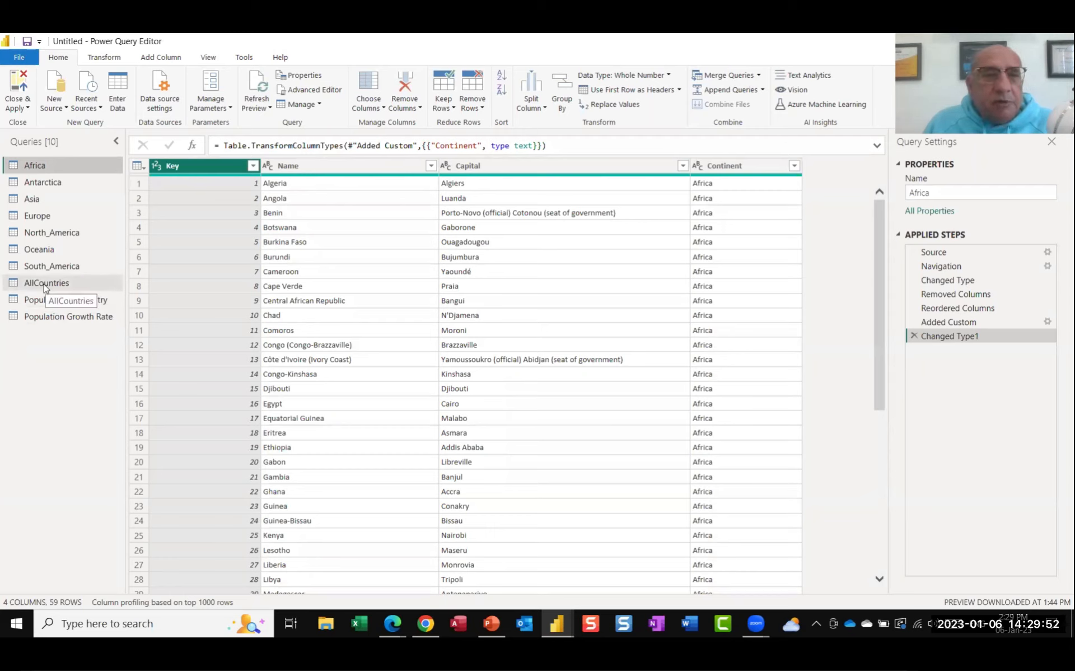
{"action": "left_click", "coordinate": [46, 285]}
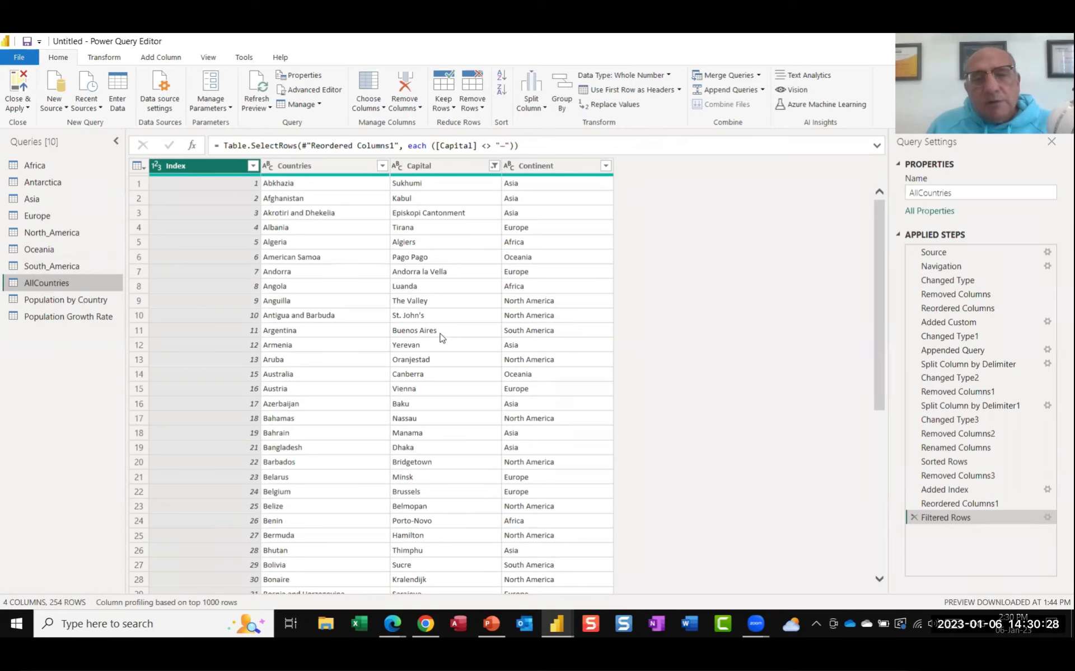
{"action": "left_click", "coordinate": [724, 79]}
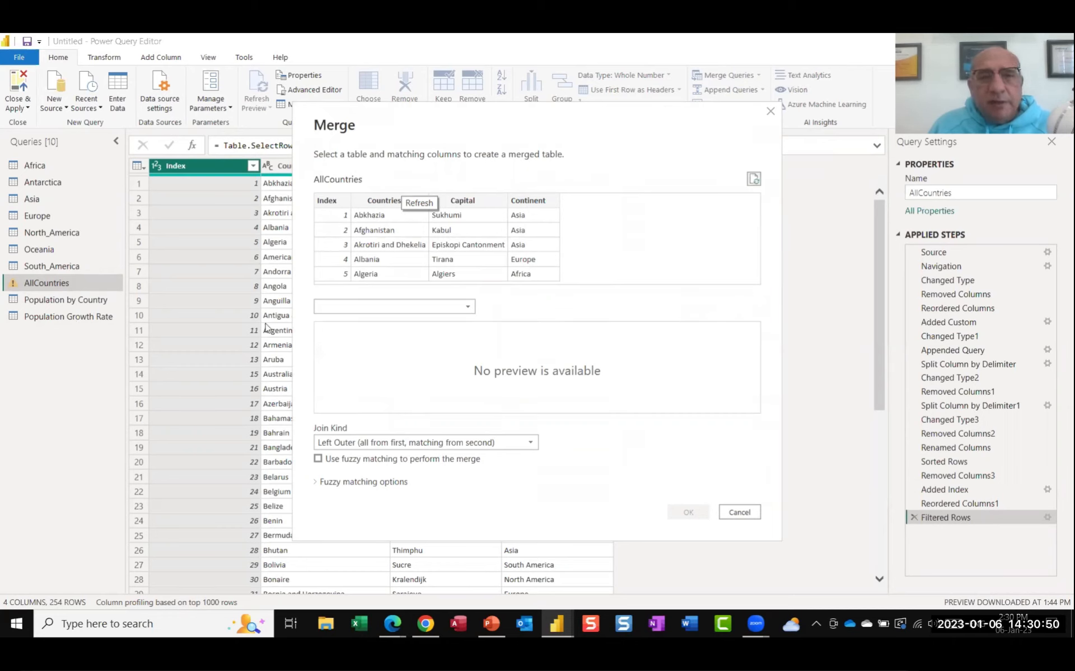
{"action": "left_click", "coordinate": [468, 310]}
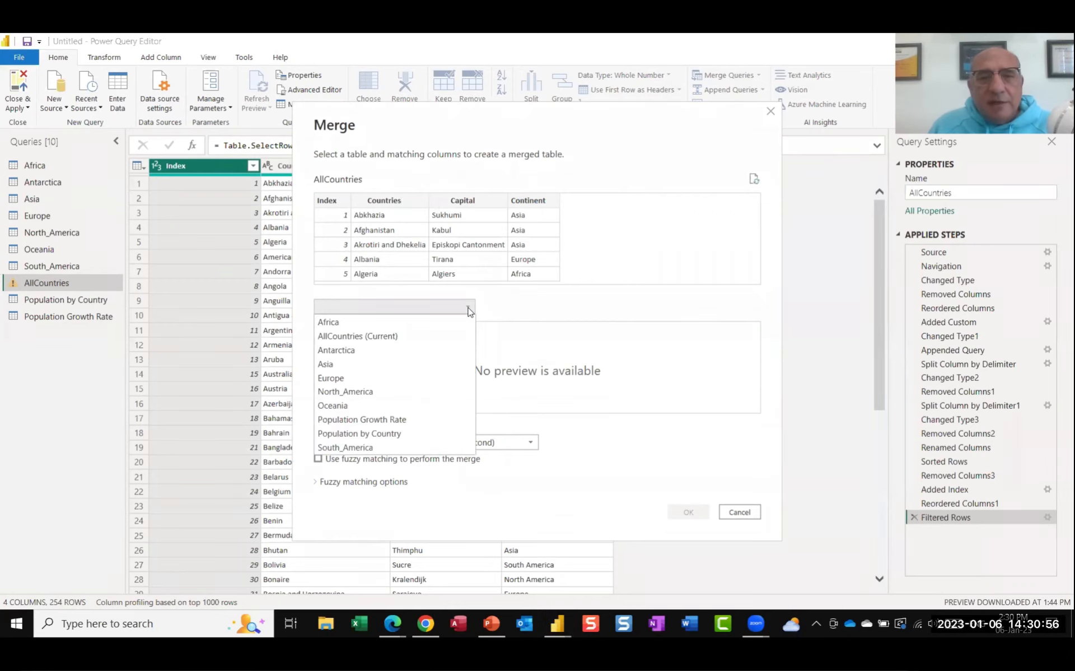
{"action": "left_click", "coordinate": [395, 424]}
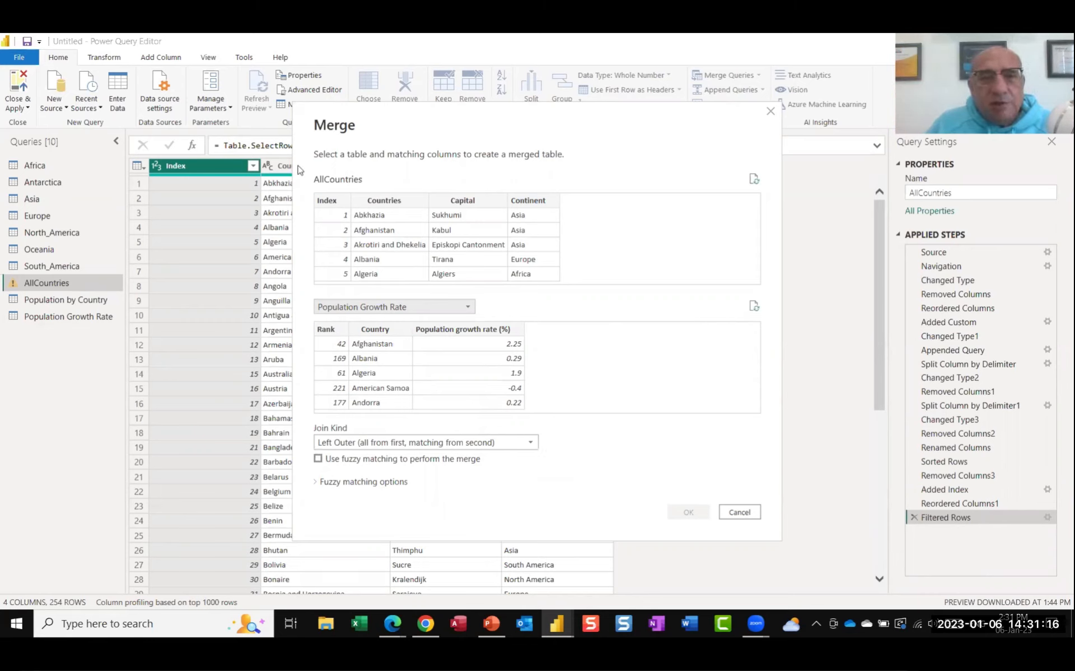
{"action": "left_click", "coordinate": [384, 201]}
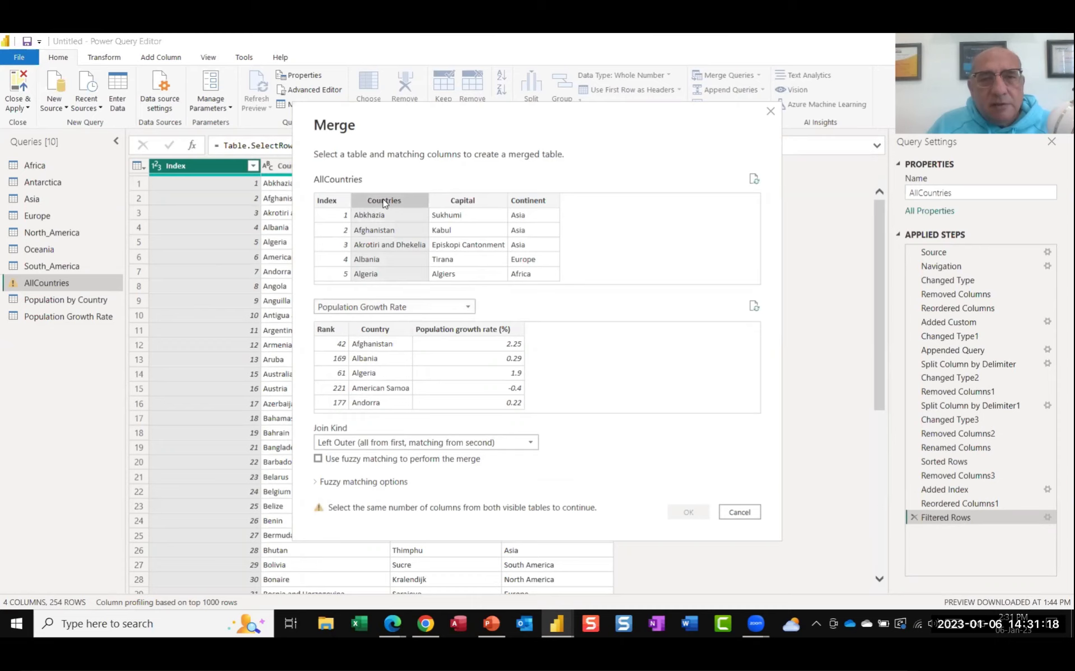
{"action": "left_click", "coordinate": [382, 329]}
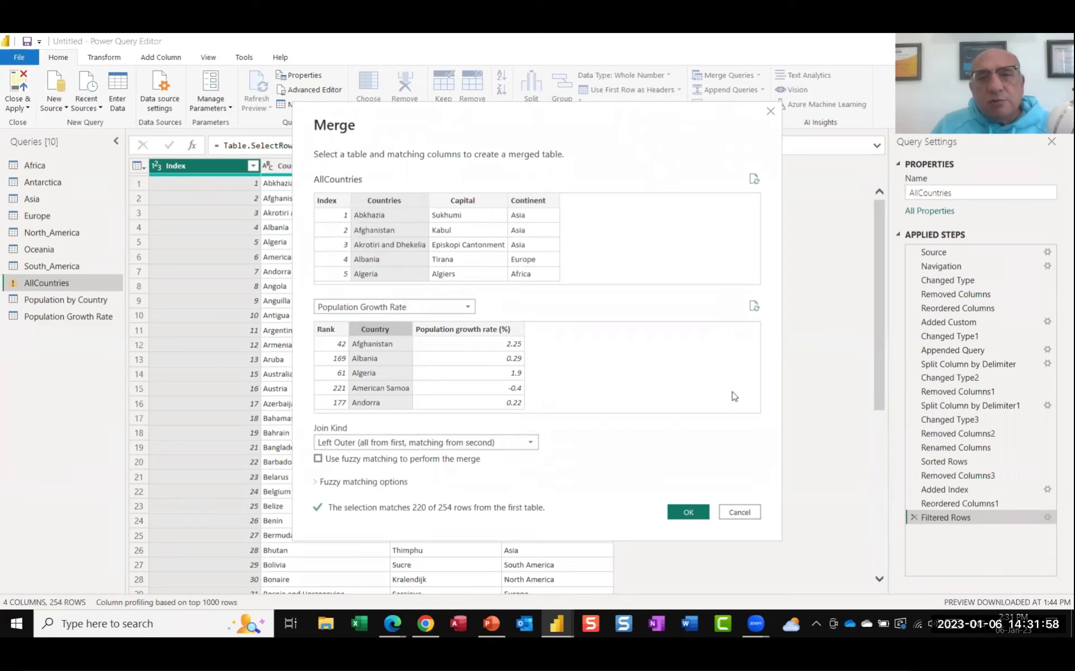
{"action": "left_click", "coordinate": [531, 444]}
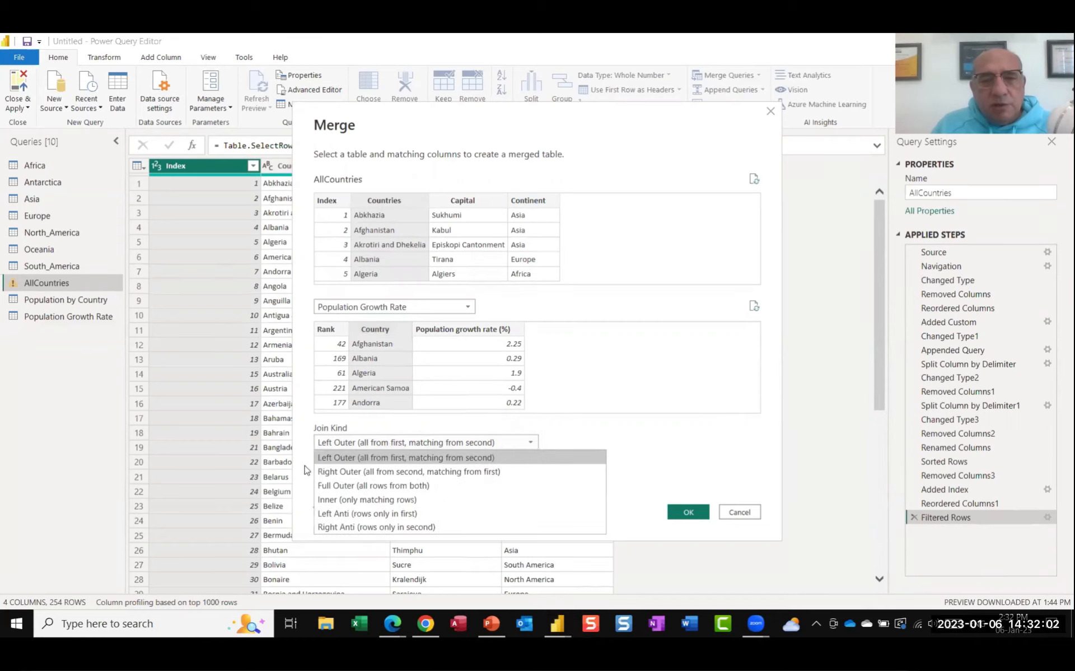
{"action": "left_click", "coordinate": [705, 162]}
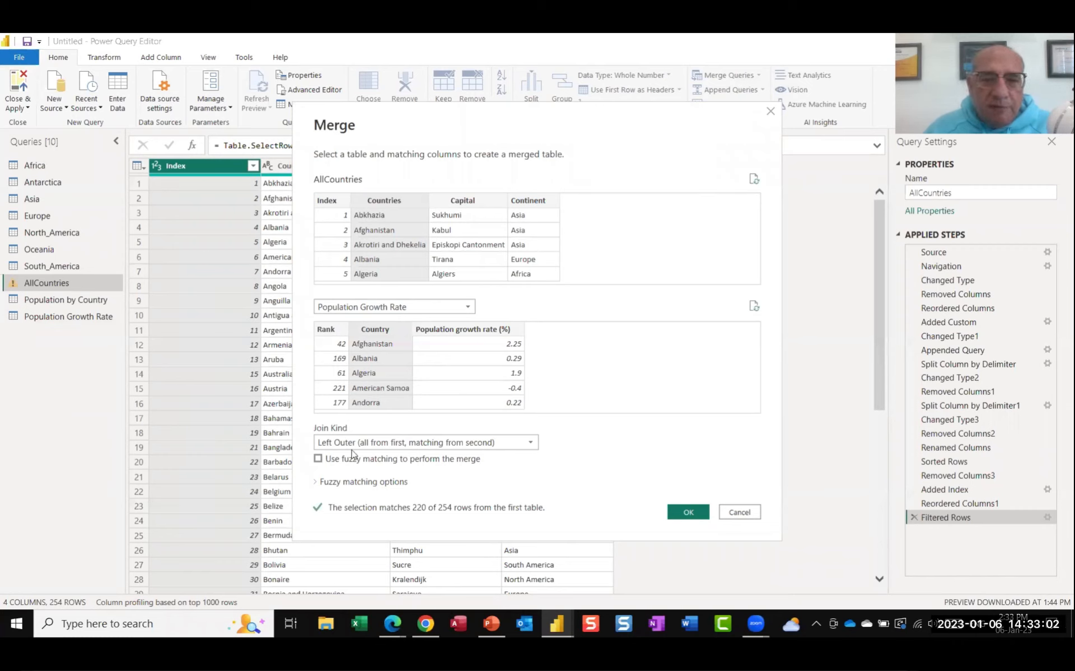
{"action": "left_click", "coordinate": [694, 515]}
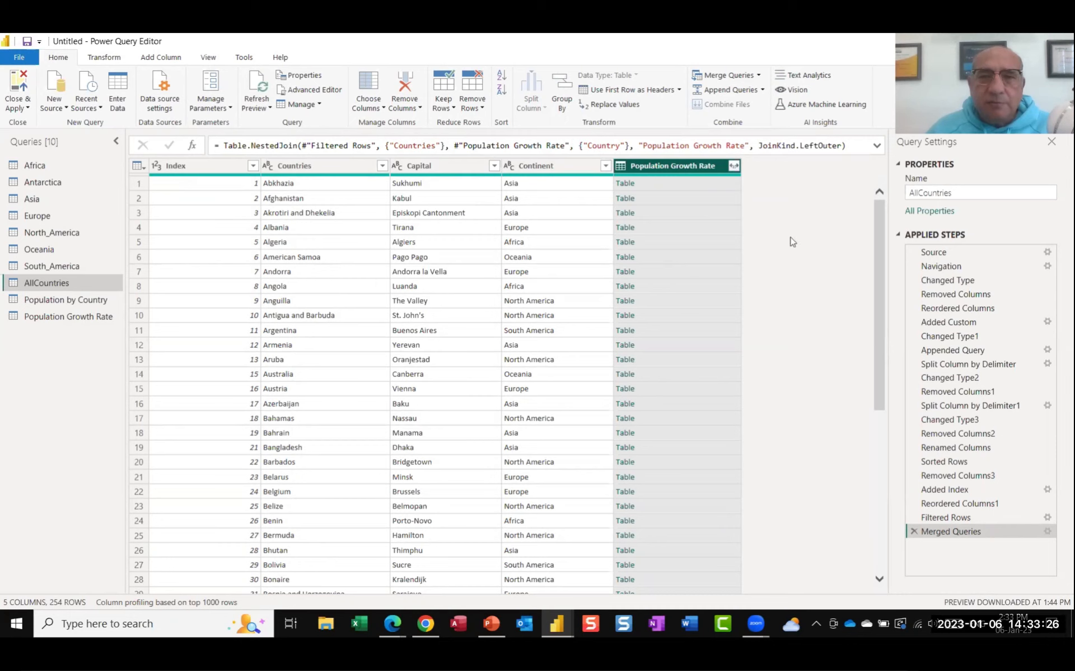
Expand the merged Population Growth Rate column to only Population growth rate (%), without the original column name as prefix.
{"action": "left_click", "coordinate": [728, 229]}
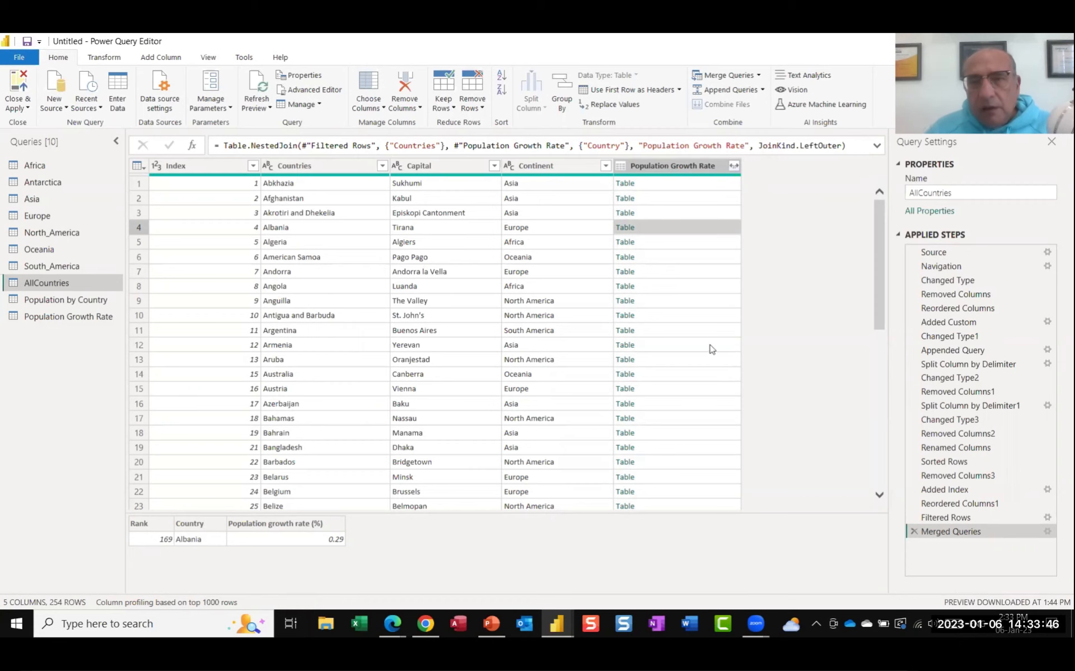
{"action": "left_click", "coordinate": [701, 166]}
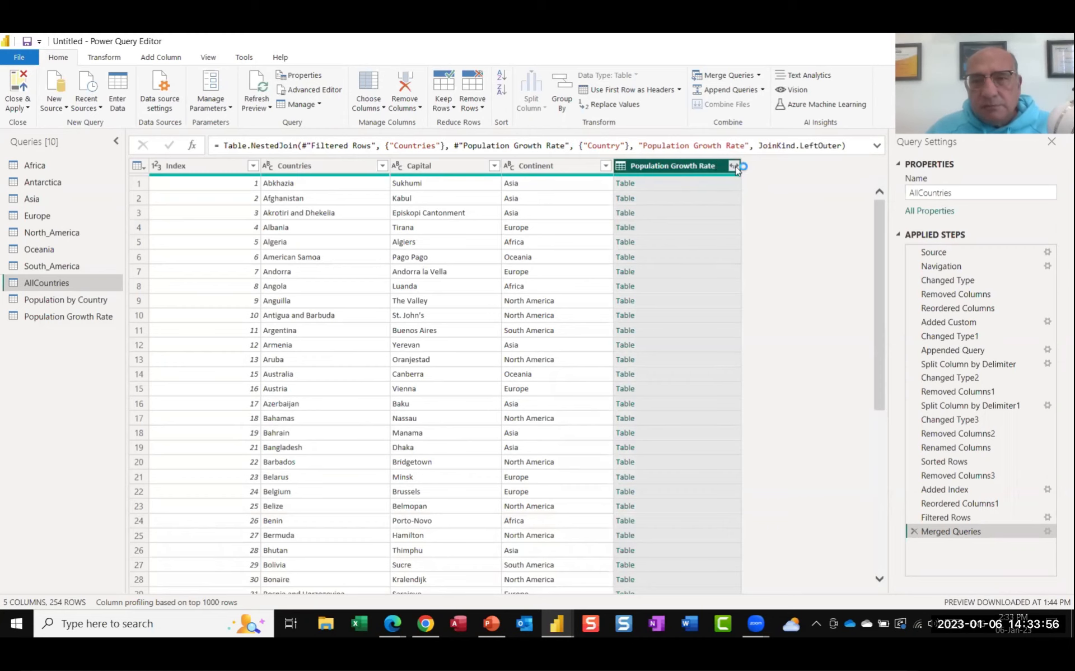
{"action": "left_click", "coordinate": [733, 166]}
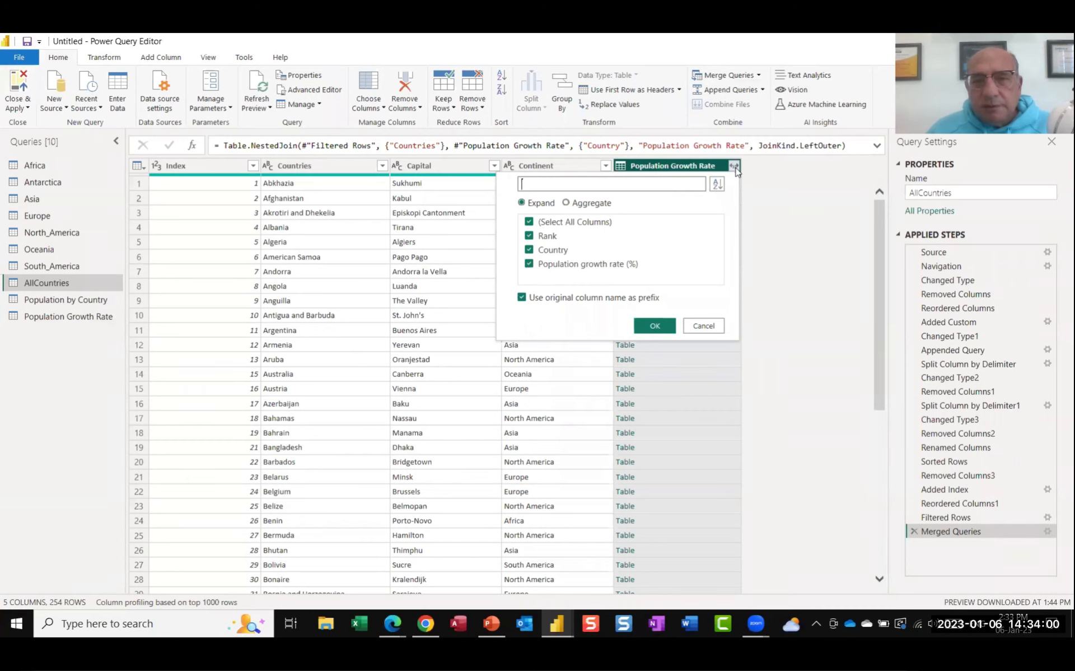
{"action": "left_click", "coordinate": [529, 223]}
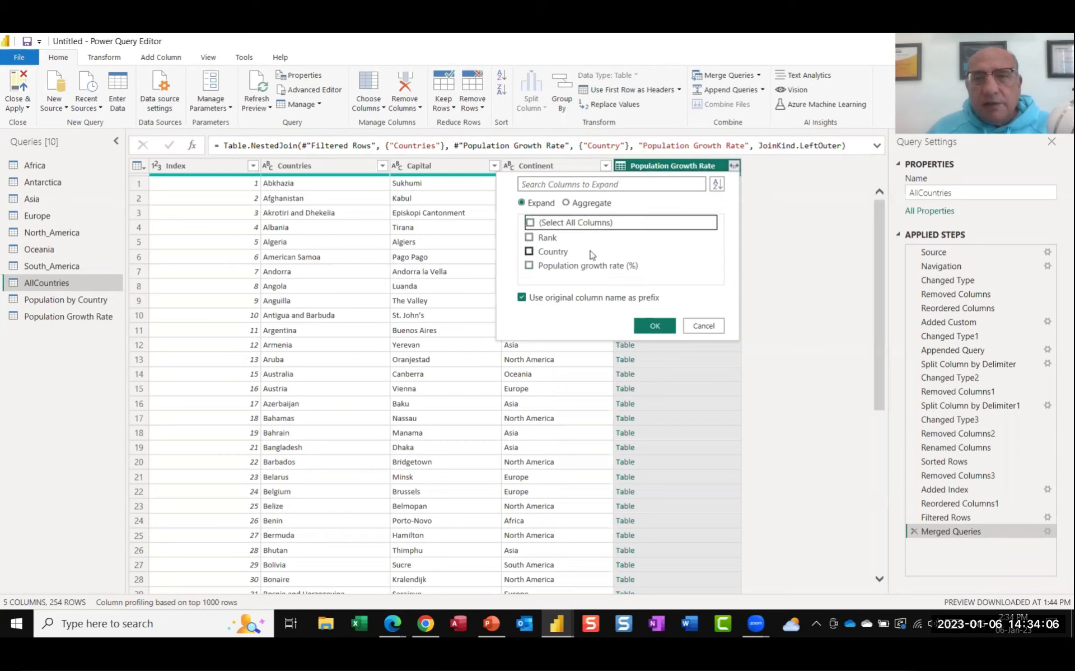
{"action": "left_click", "coordinate": [529, 266]}
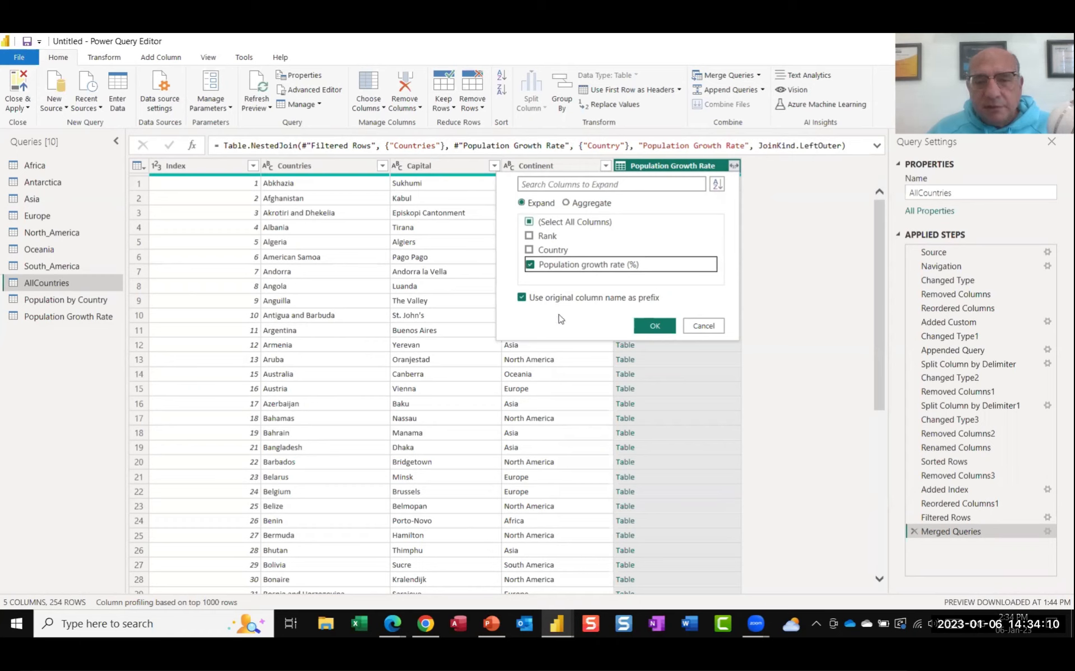
{"action": "left_click", "coordinate": [523, 299]}
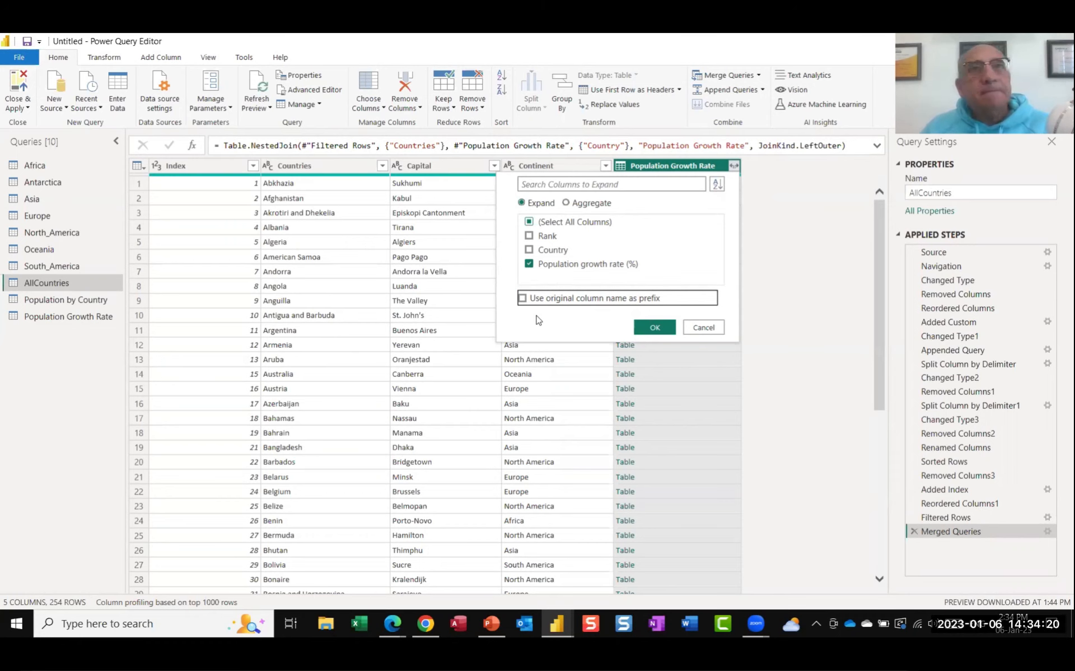
{"action": "left_click", "coordinate": [649, 331]}
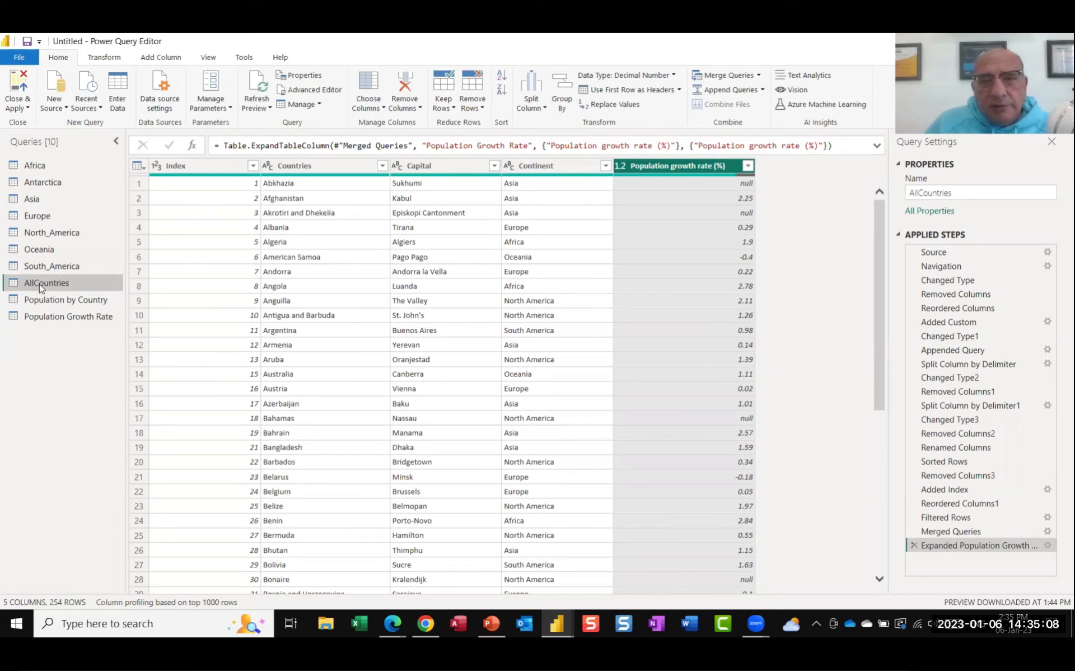
Merge Population by Country into AllCountries, matching Countries to Country with a Left Outer join.
{"action": "left_click", "coordinate": [735, 79]}
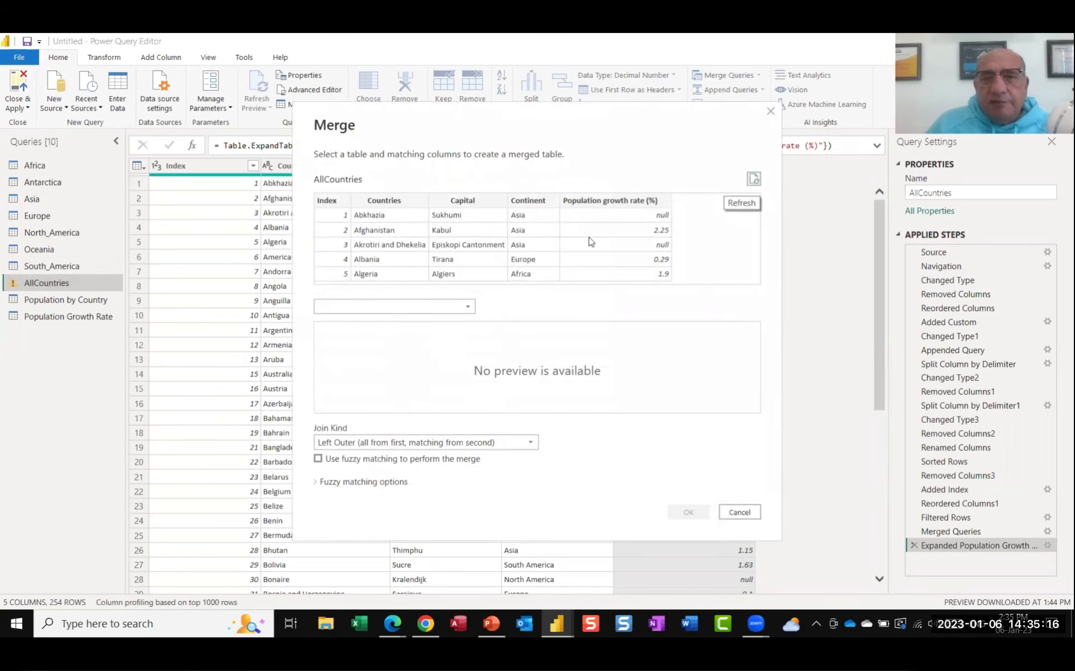
{"action": "left_click", "coordinate": [471, 308]}
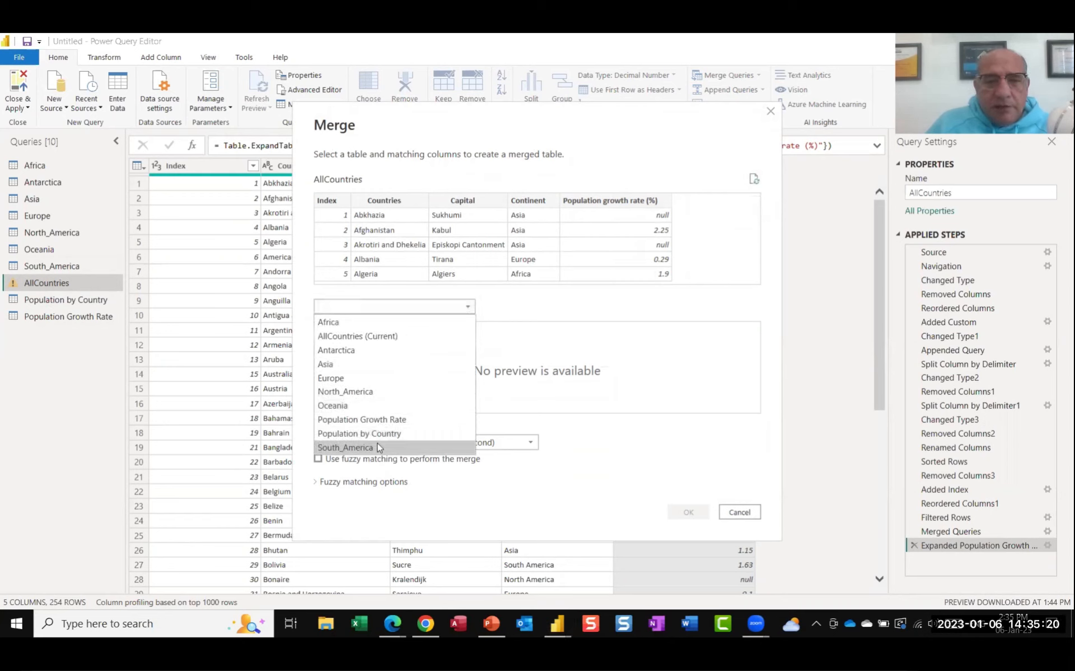
{"action": "left_click", "coordinate": [381, 432]}
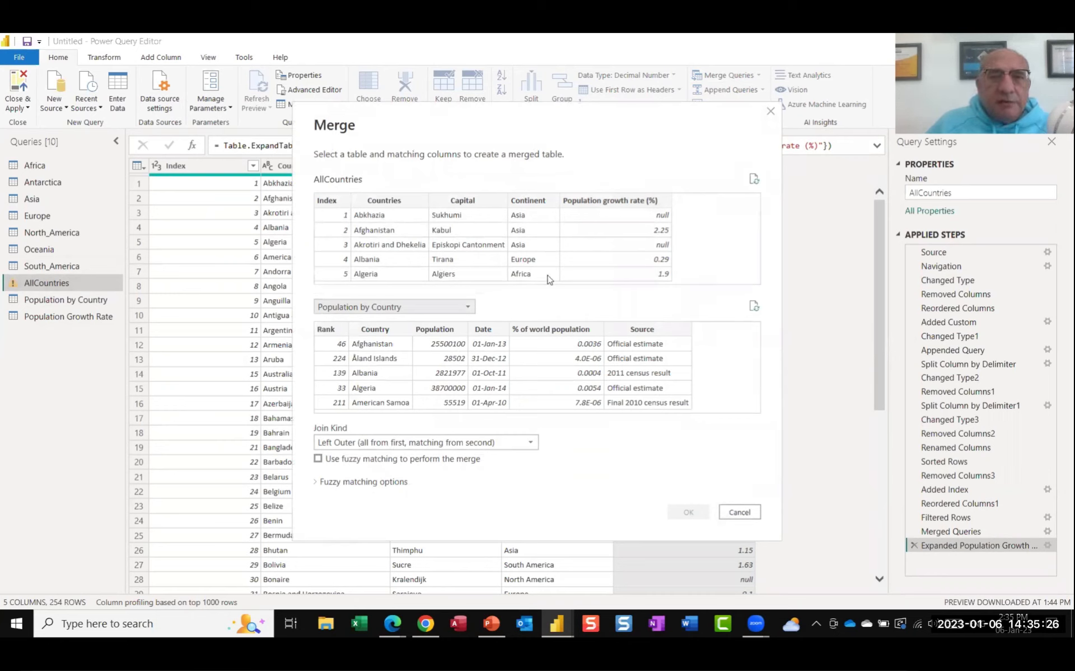
{"action": "left_click", "coordinate": [401, 203]}
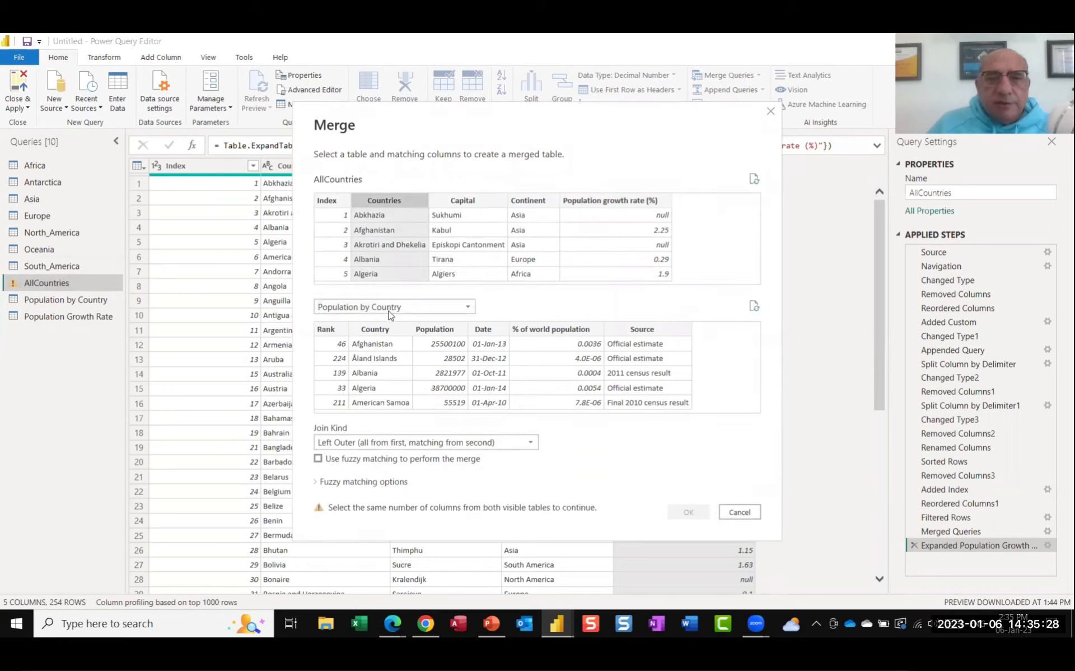
{"action": "left_click", "coordinate": [391, 332]}
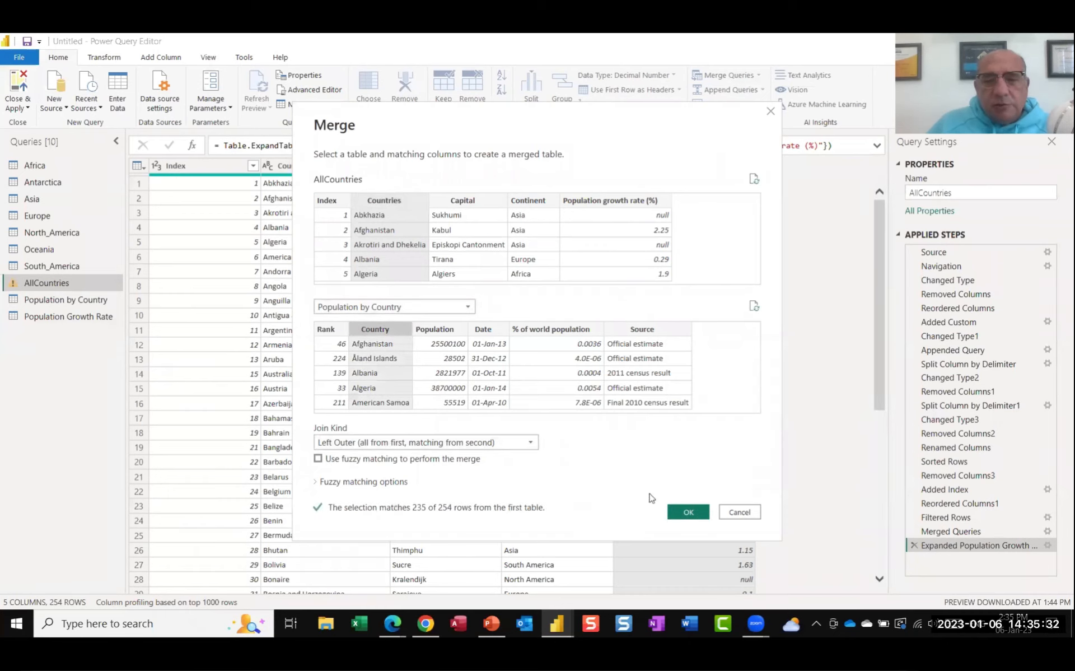
{"action": "left_click", "coordinate": [688, 514]}
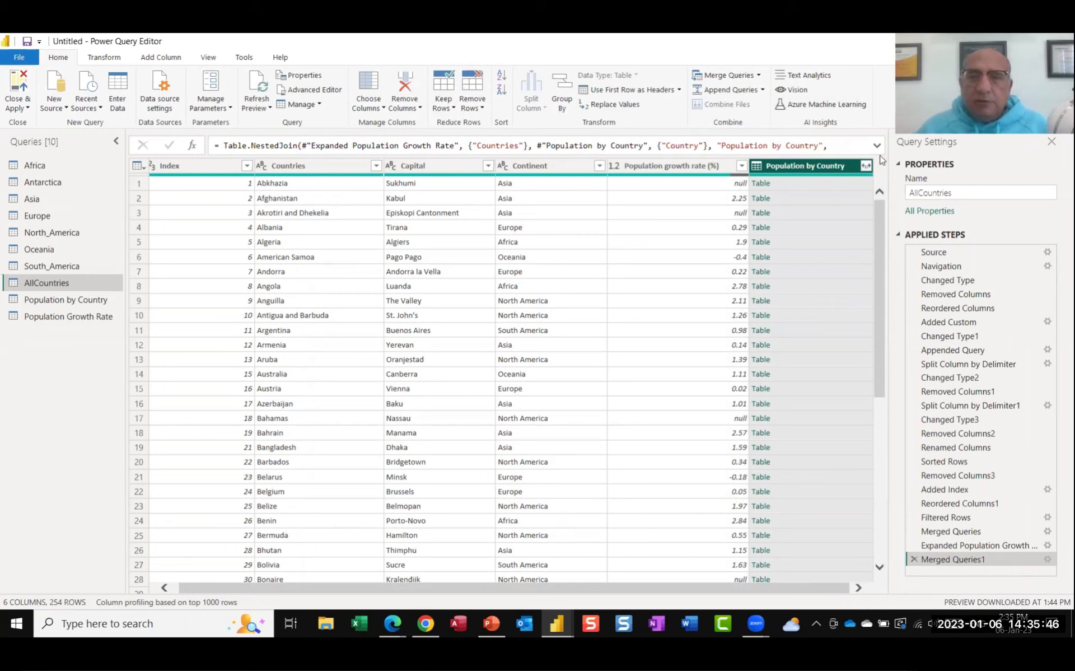
Expand the merged Population by Country column to only Population and % of world population, without a prefix.
{"action": "left_click", "coordinate": [865, 166]}
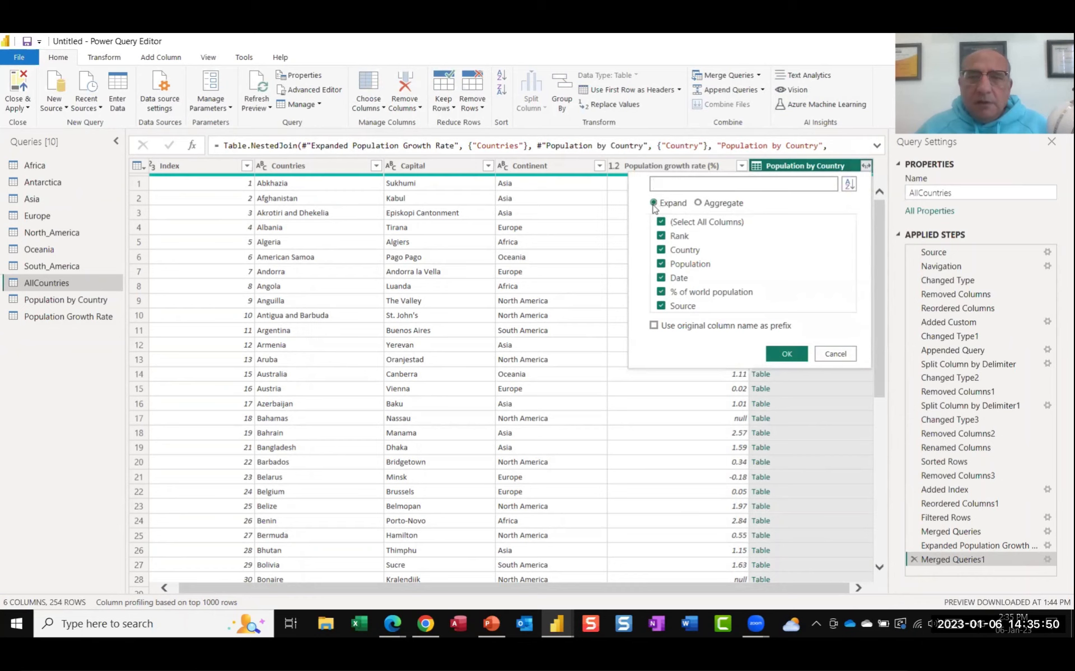
{"action": "left_click", "coordinate": [661, 222]}
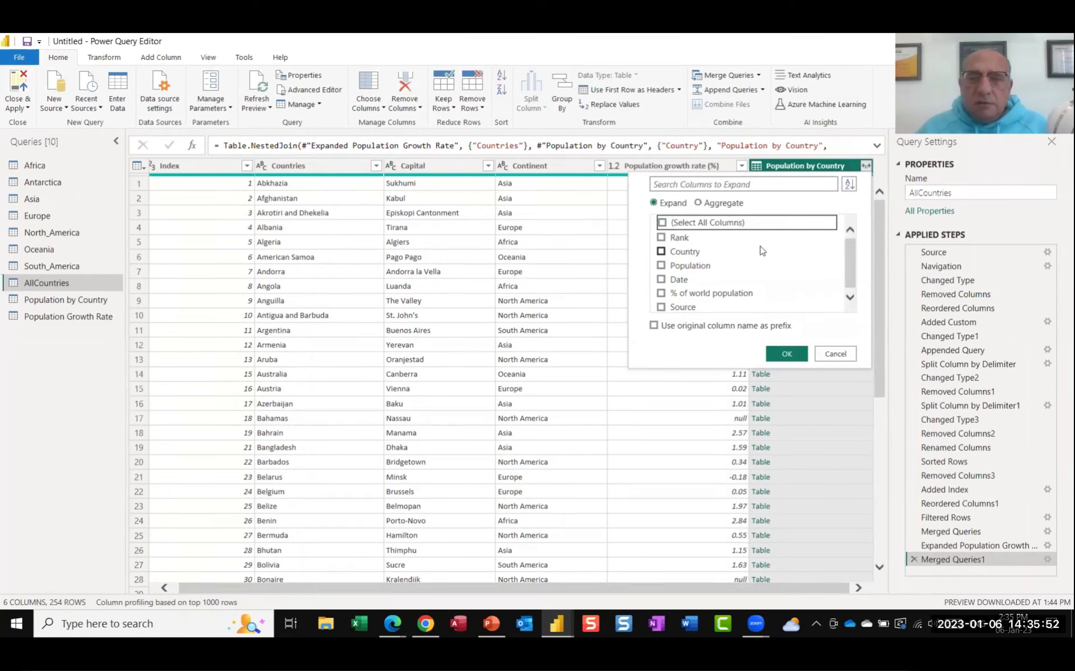
{"action": "left_click", "coordinate": [661, 265]}
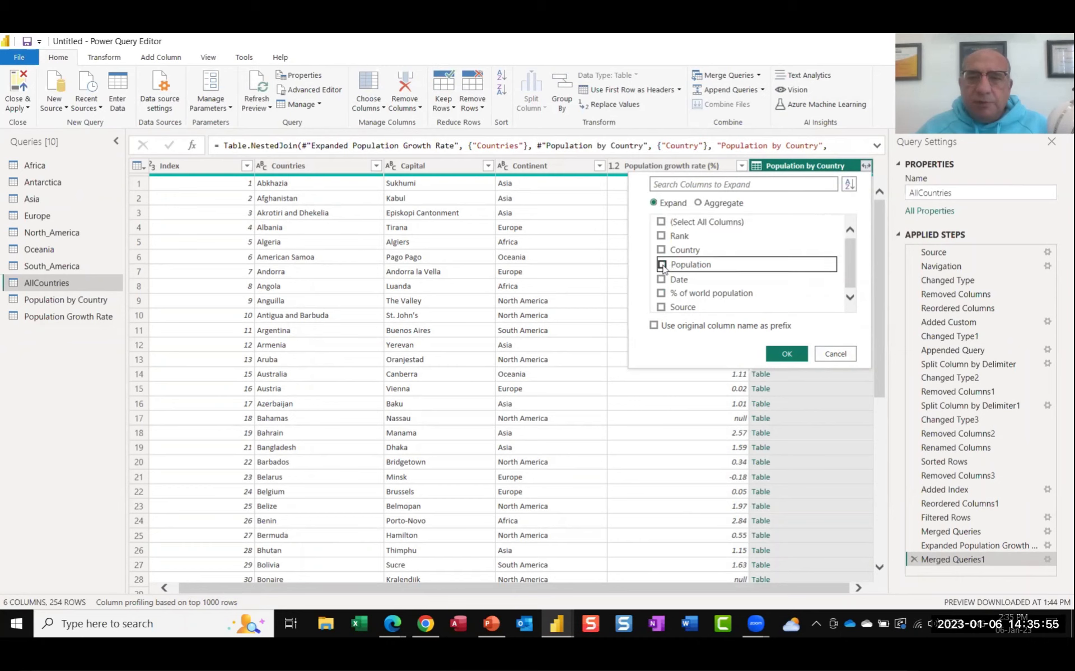
{"action": "left_click", "coordinate": [661, 293]}
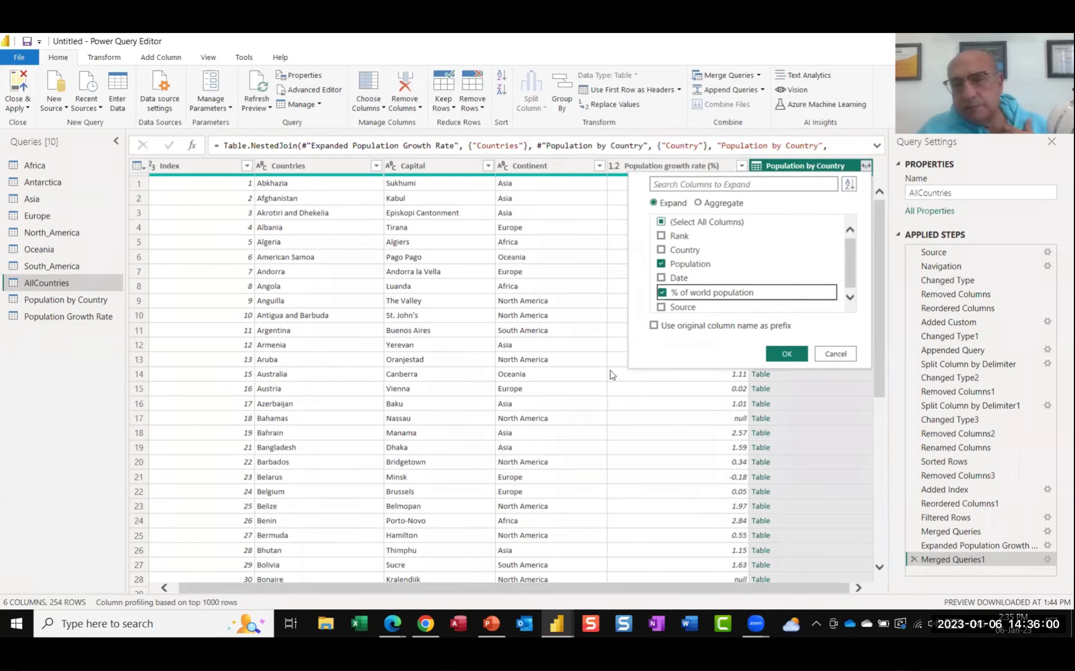
{"action": "left_click", "coordinate": [785, 354]}
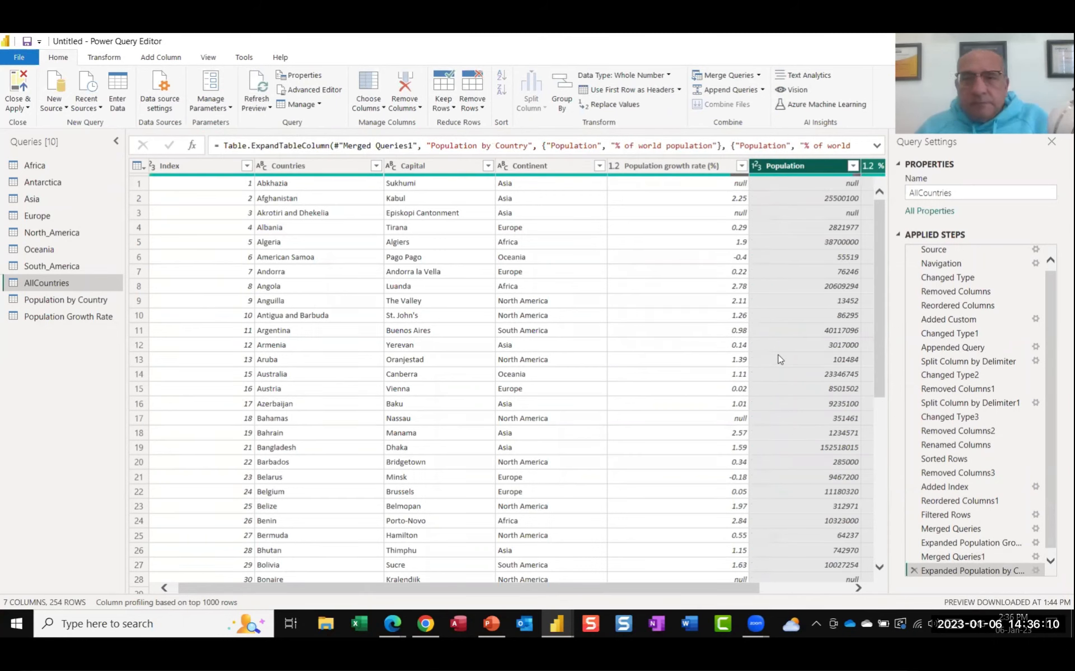
{"action": "left_click", "coordinate": [859, 588]}
{"action": "left_click", "coordinate": [859, 588]}
{"action": "left_click", "coordinate": [858, 588]}
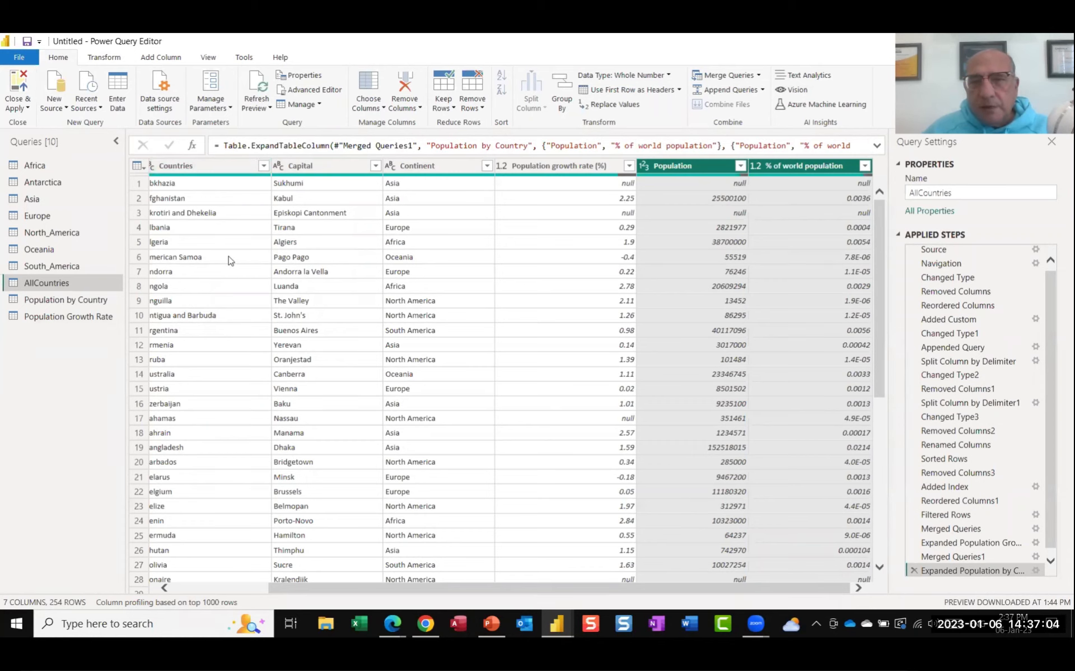
Filter out the null rows in the Population and Population growth rate (%) columns of AllCountries.
{"action": "left_click", "coordinate": [741, 166]}
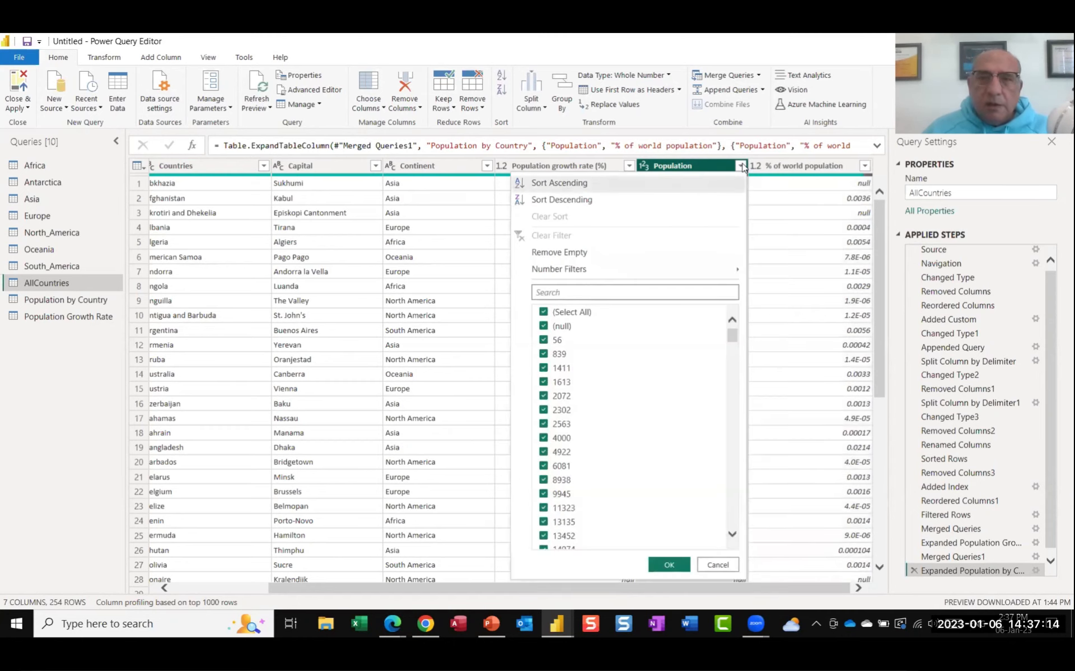
{"action": "left_click", "coordinate": [543, 327]}
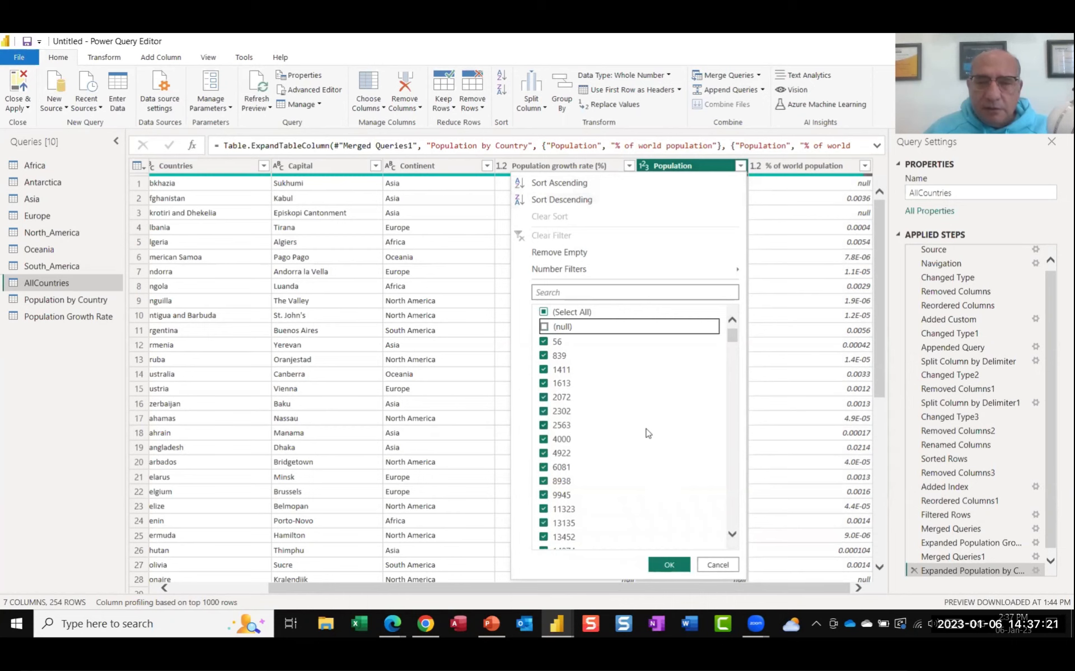
{"action": "left_click", "coordinate": [676, 569]}
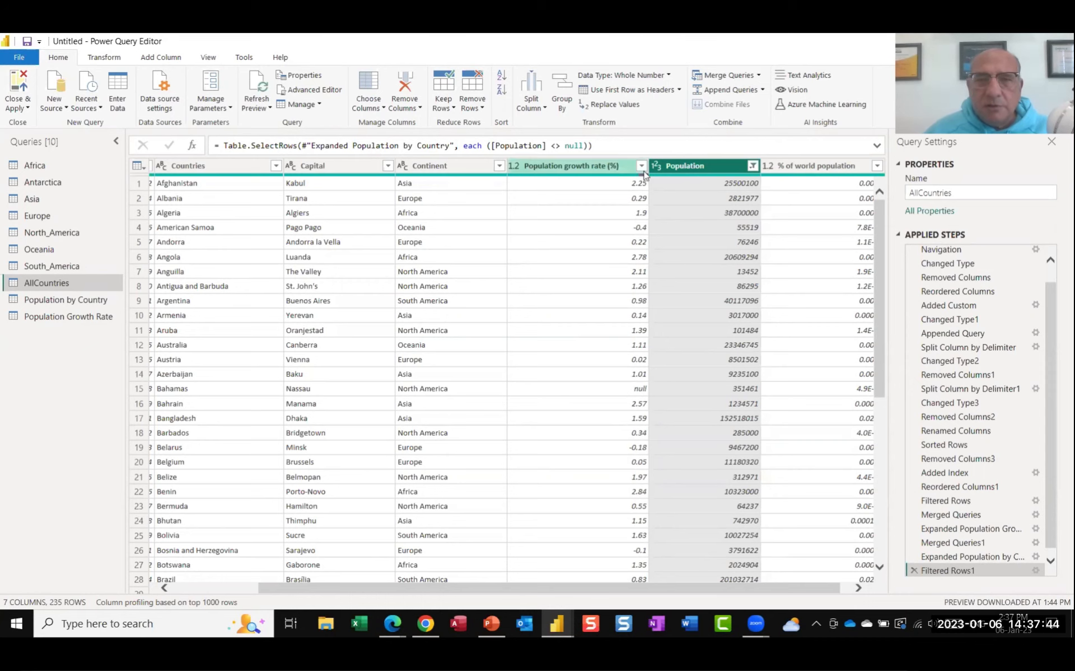
{"action": "left_click", "coordinate": [642, 166]}
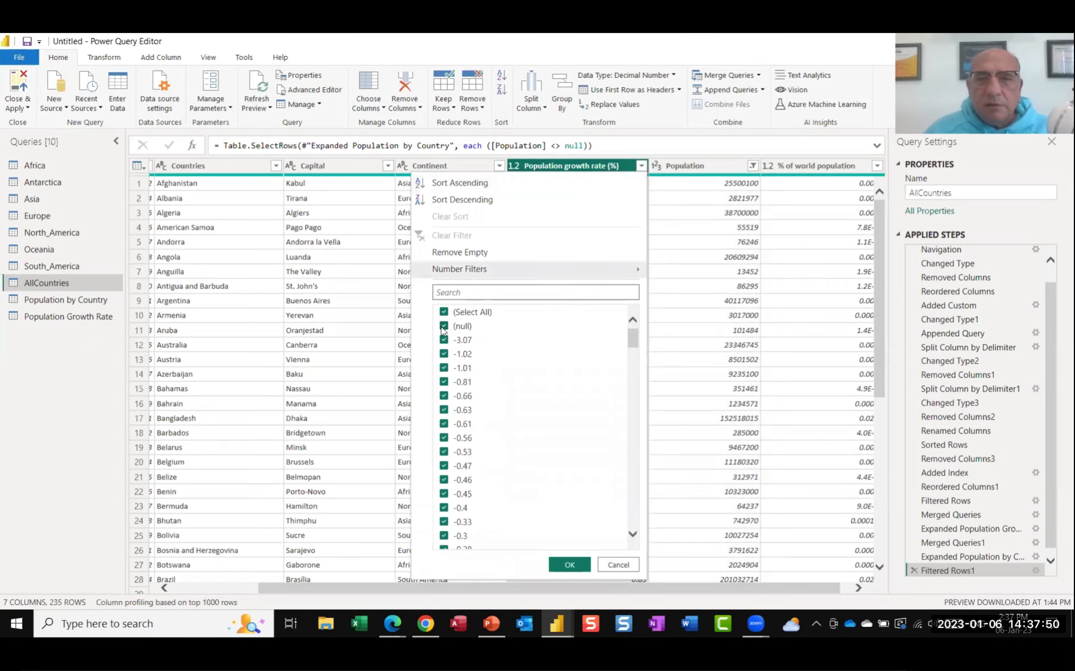
{"action": "left_click", "coordinate": [444, 326]}
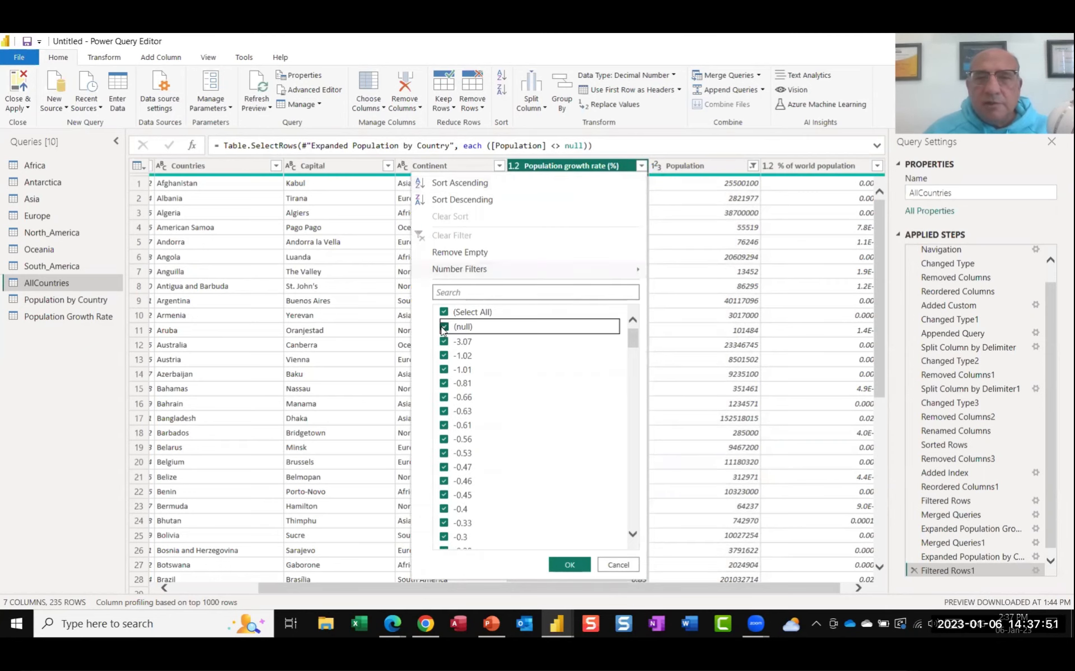
{"action": "left_click", "coordinate": [569, 562]}
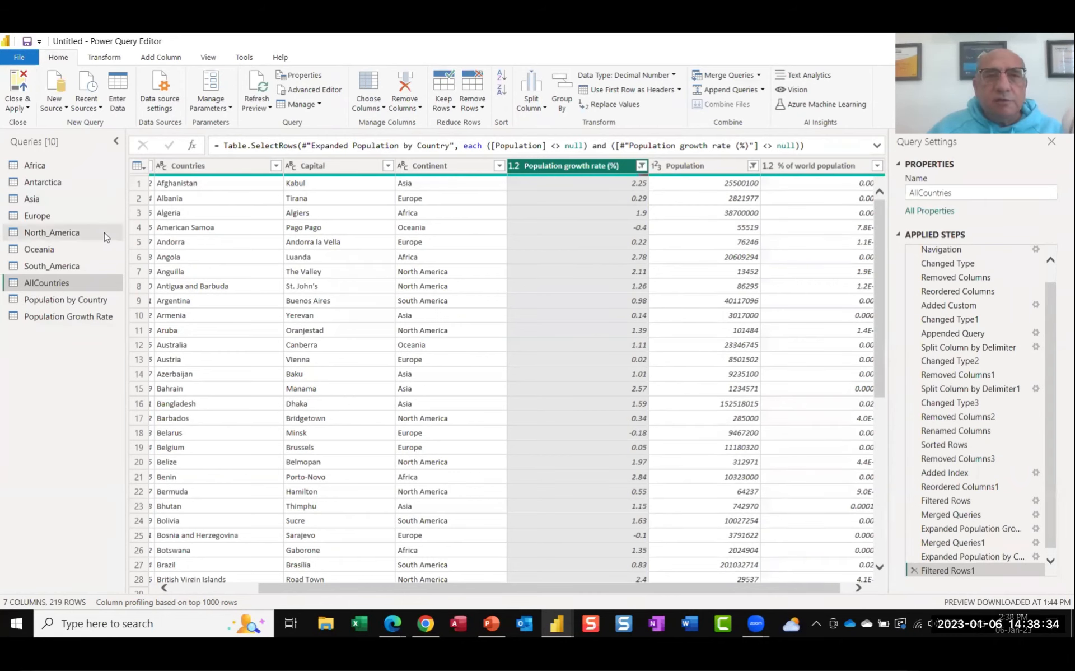
Close the query editor and apply its changes to the model, and expand the AllCountries fields in report view.
{"action": "left_click", "coordinate": [18, 87]}
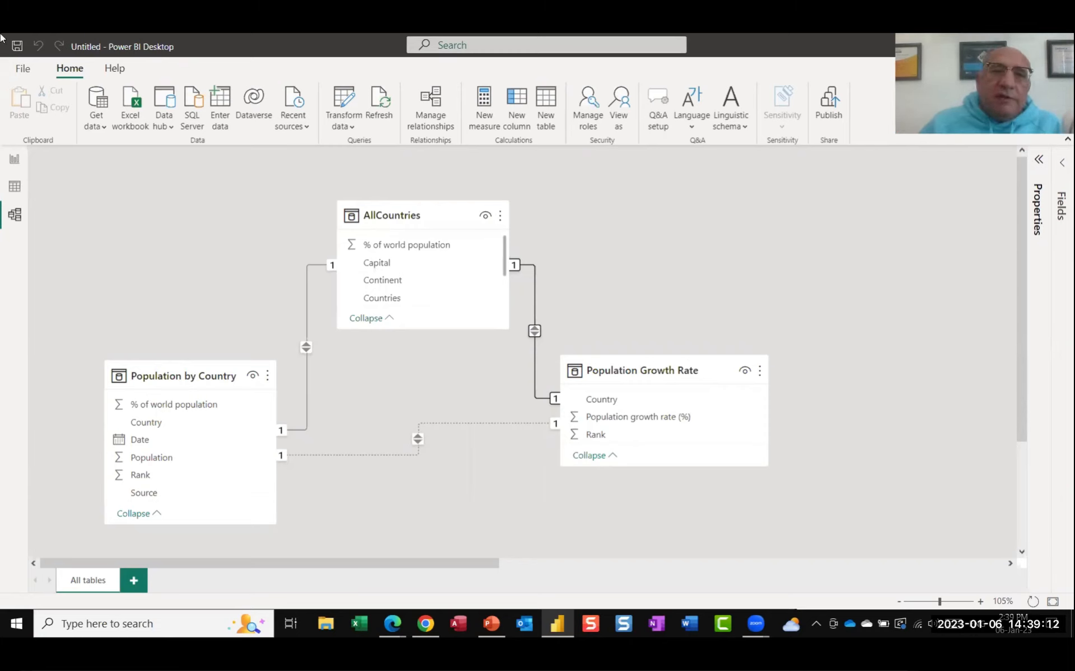
{"action": "left_click", "coordinate": [14, 162]}
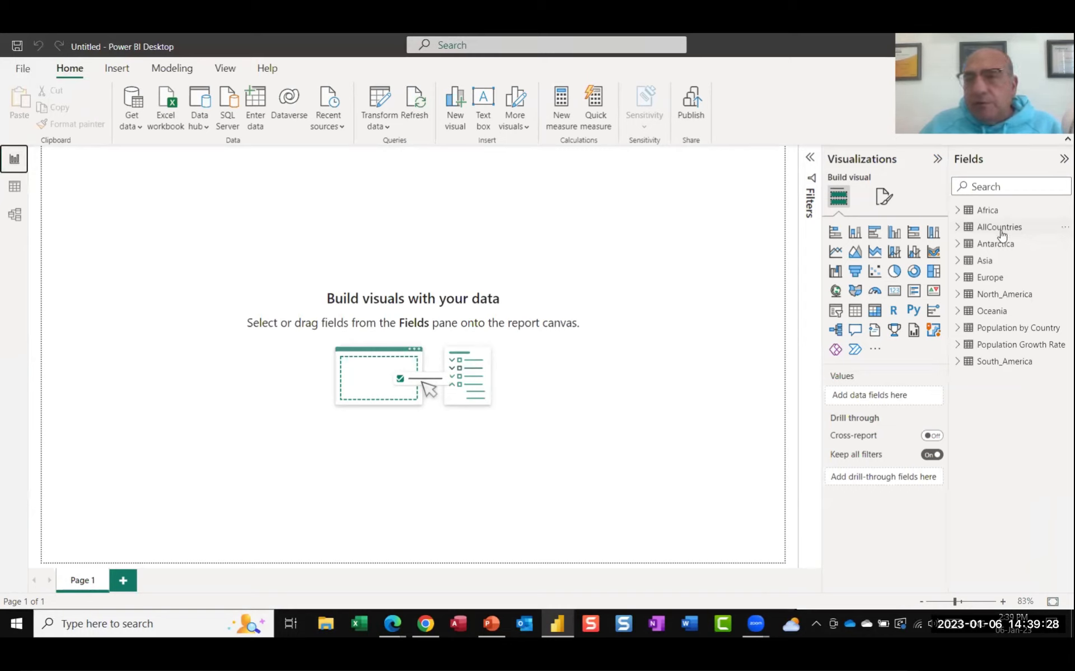
{"action": "left_click", "coordinate": [960, 228]}
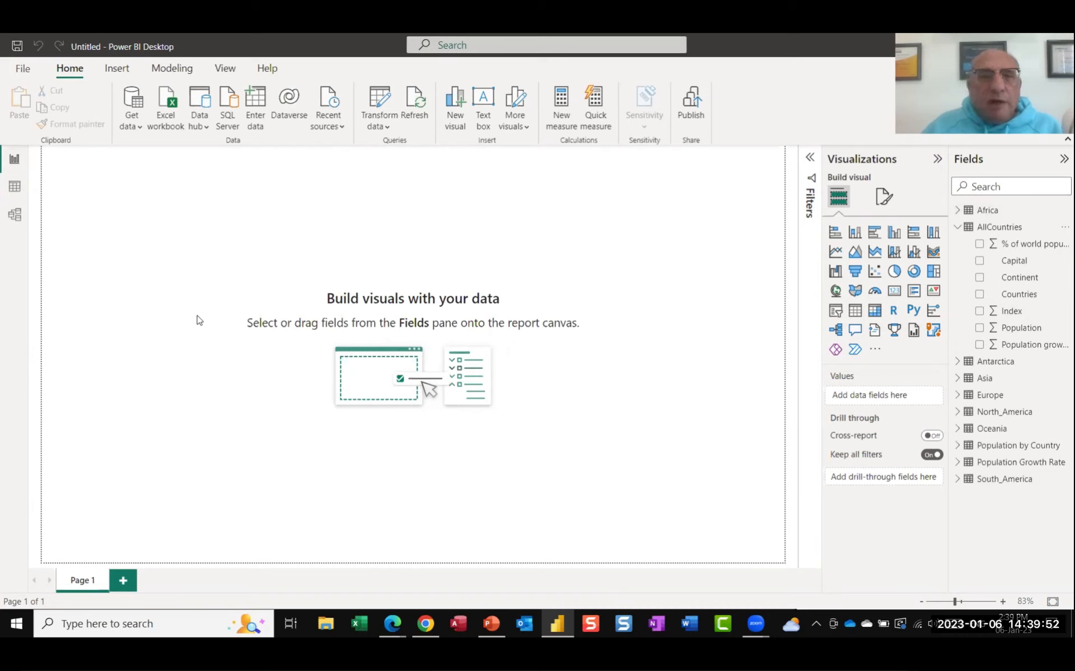
In model view, hide the Population by Country and Population Growth Rate tables from report view.
{"action": "left_click", "coordinate": [16, 215]}
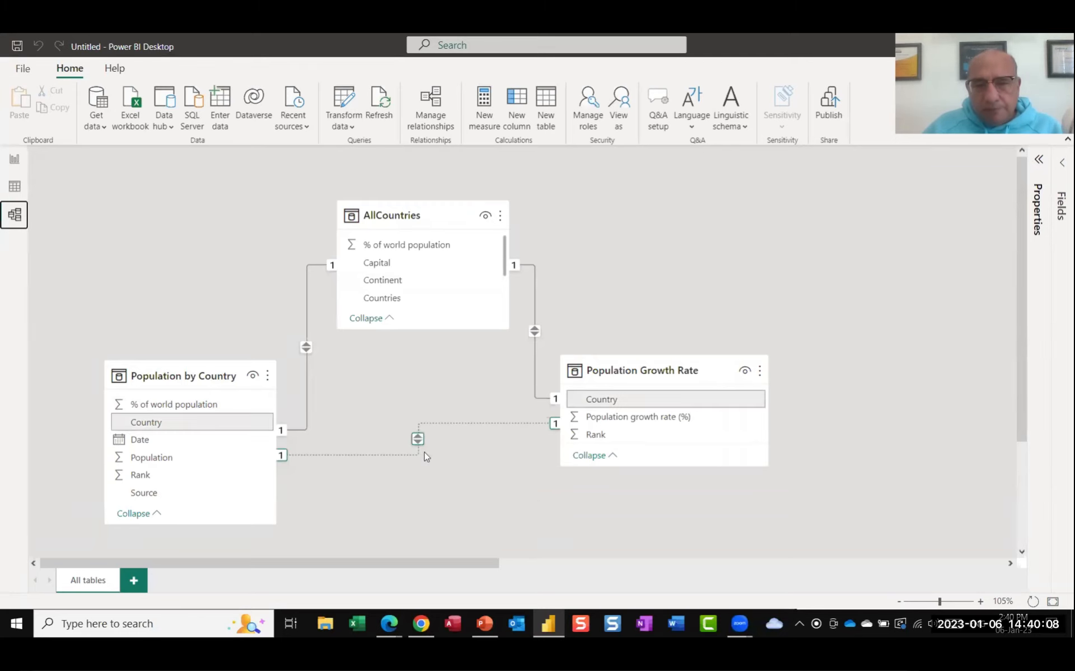
{"action": "left_click", "coordinate": [268, 376]}
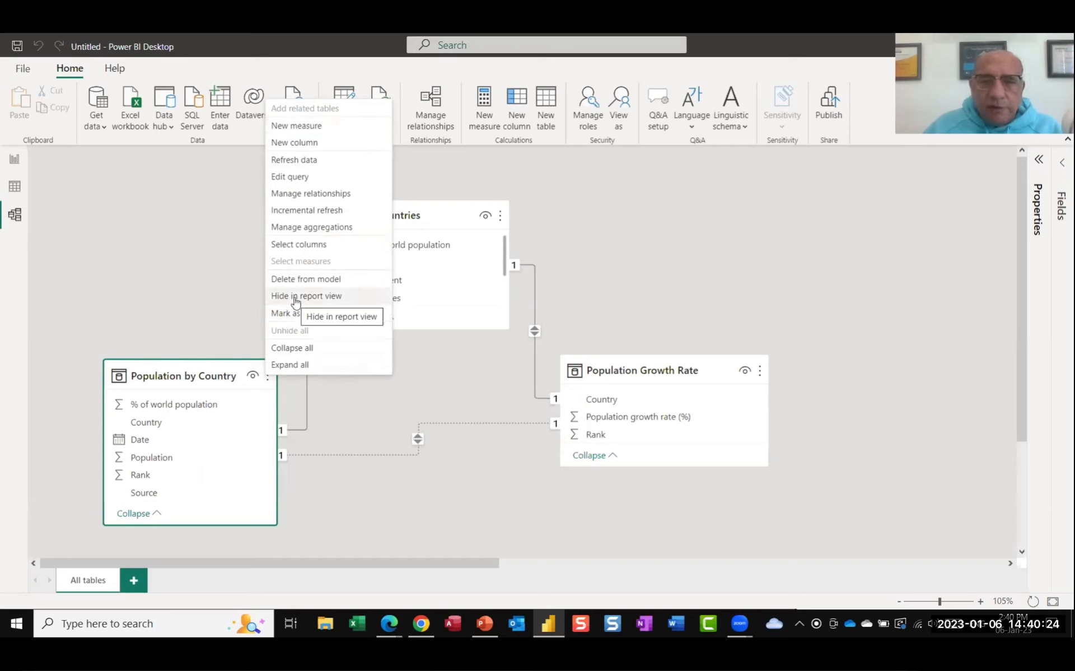
{"action": "key", "text": "Escape"}
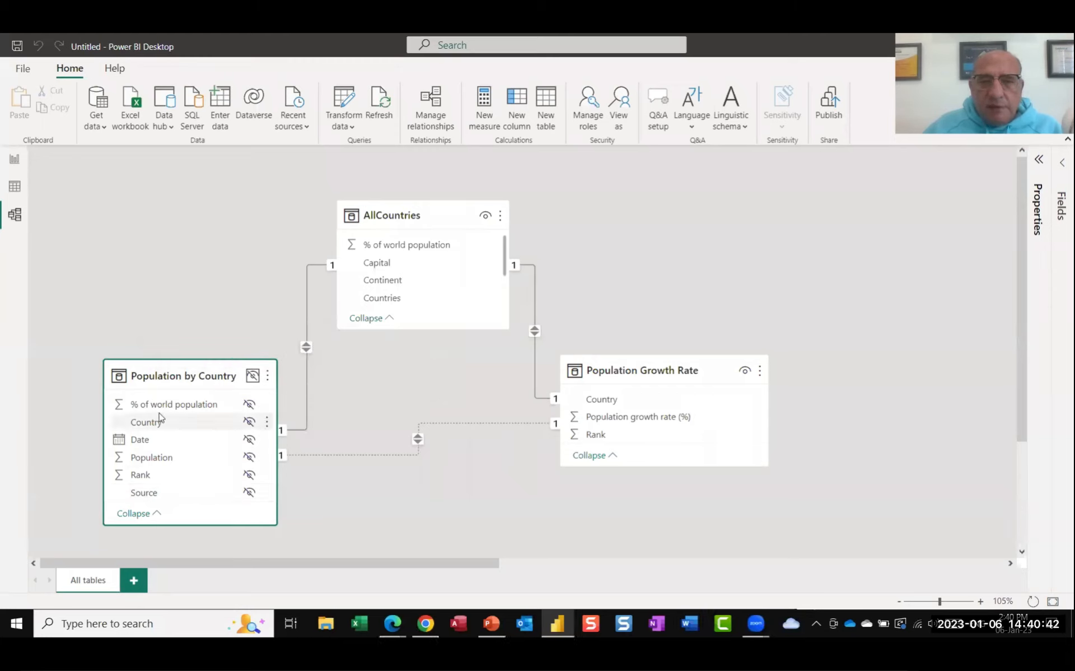
{"action": "left_click", "coordinate": [746, 374]}
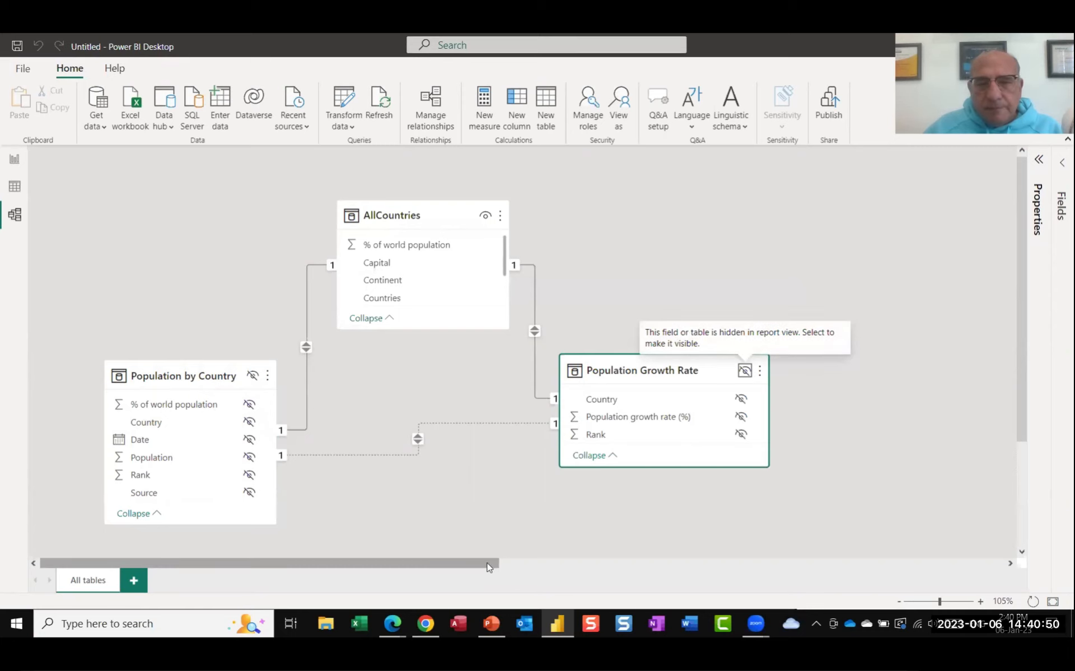
Hide the continent tables Europe, Antarctica, North_America, Oceania, Africa, Asia and South_America from report view.
{"action": "left_click_drag", "start_coordinate": [492, 564], "coordinate": [955, 579]}
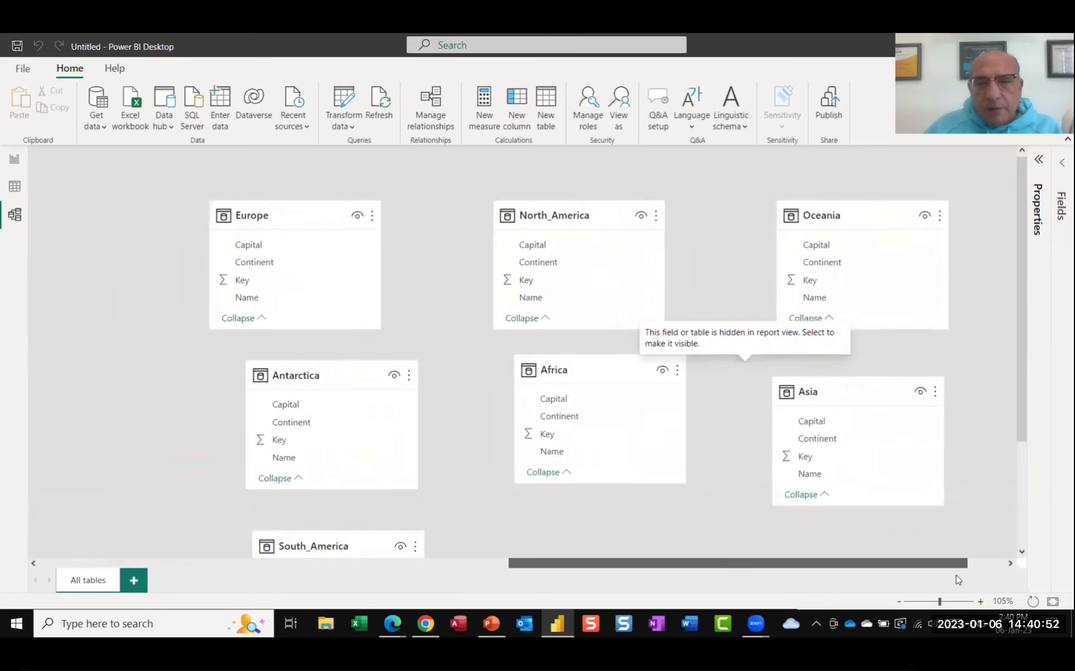
{"action": "left_click", "coordinate": [358, 222]}
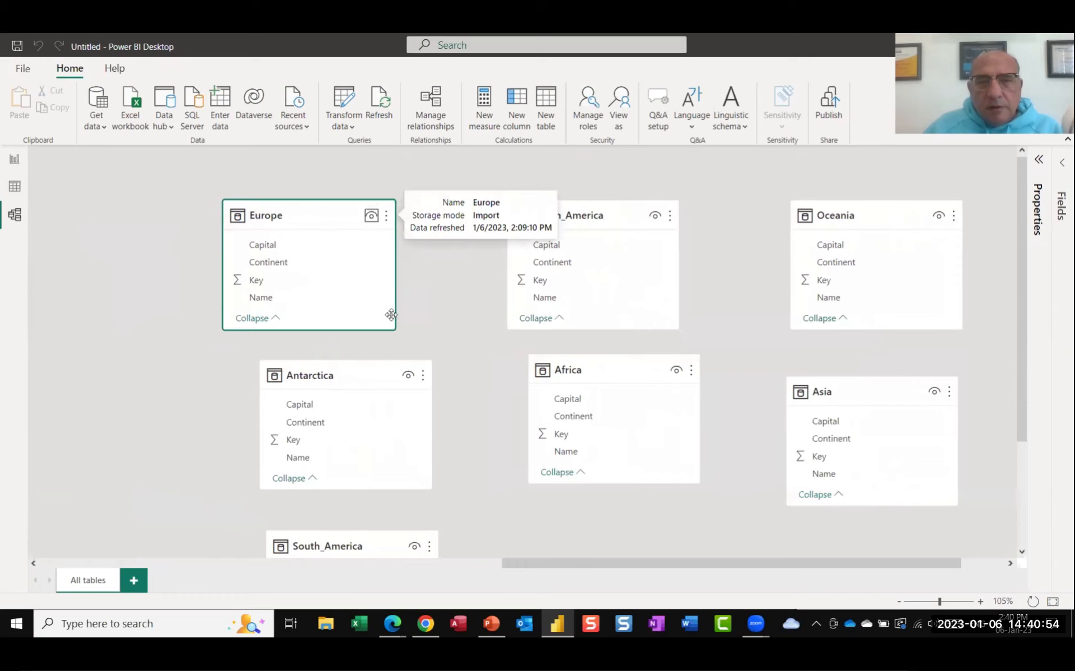
{"action": "left_click", "coordinate": [409, 376]}
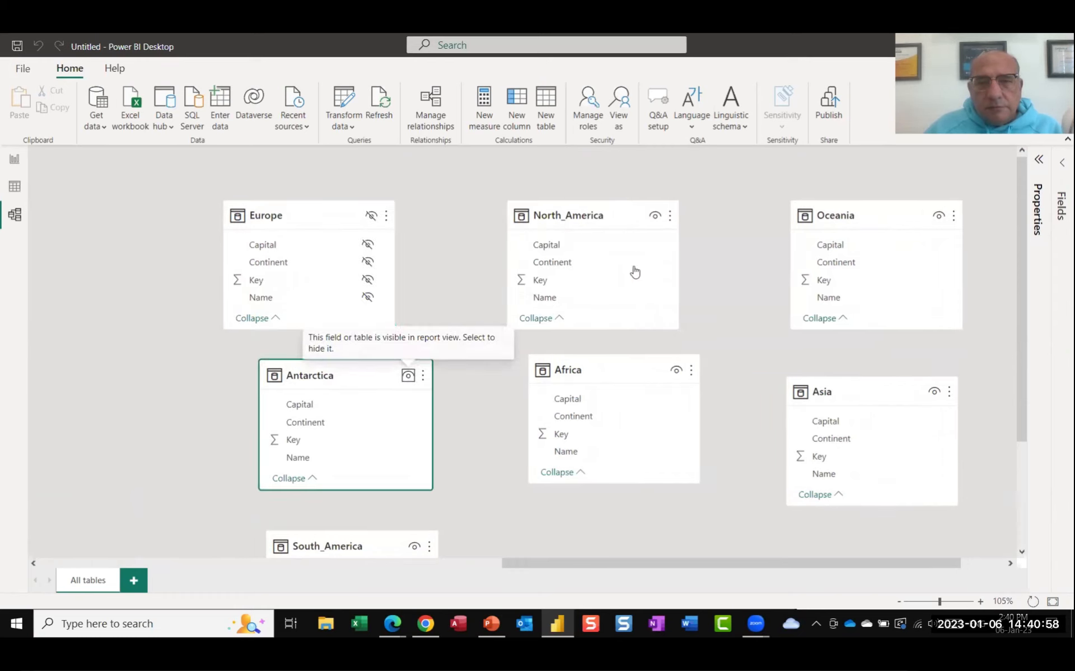
{"action": "left_click", "coordinate": [661, 216]}
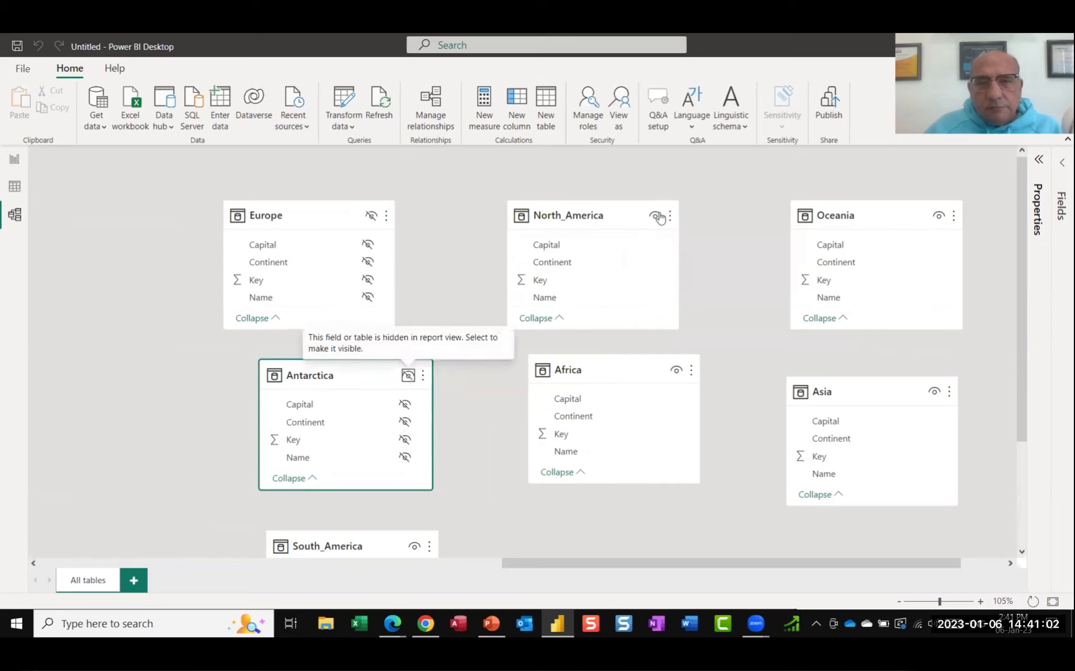
{"action": "left_click", "coordinate": [660, 217]}
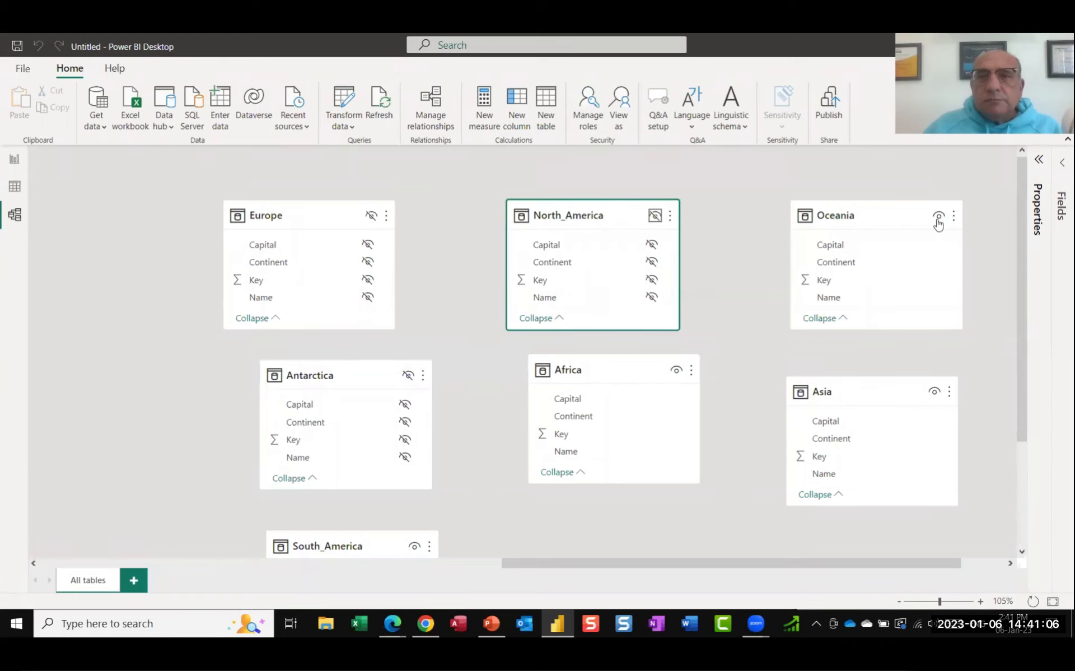
{"action": "left_click", "coordinate": [939, 217]}
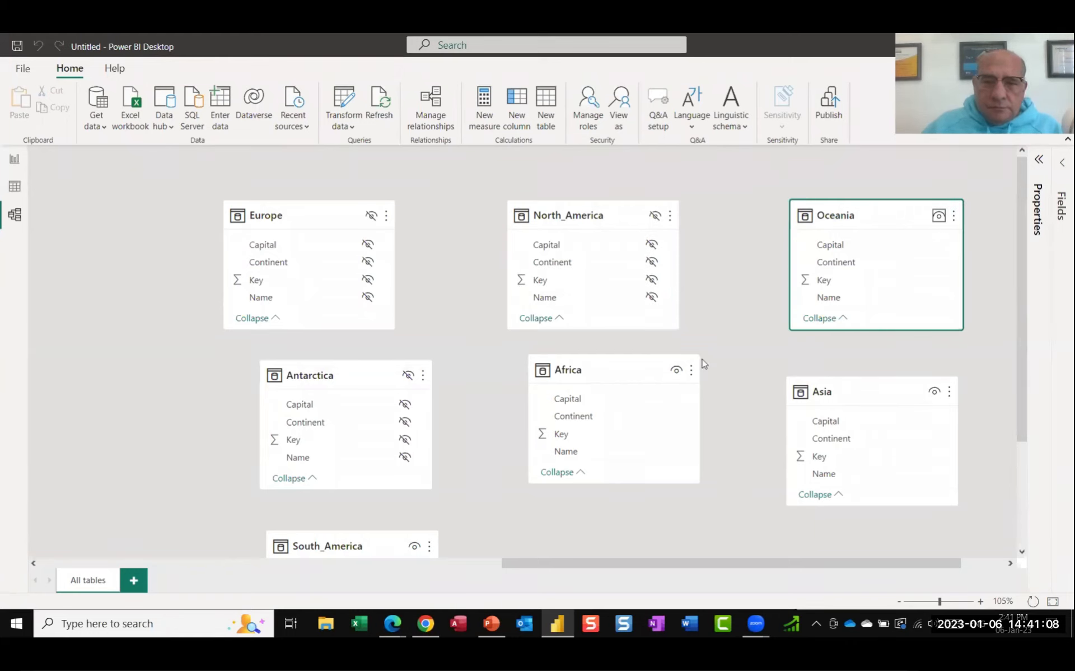
{"action": "left_click", "coordinate": [677, 372]}
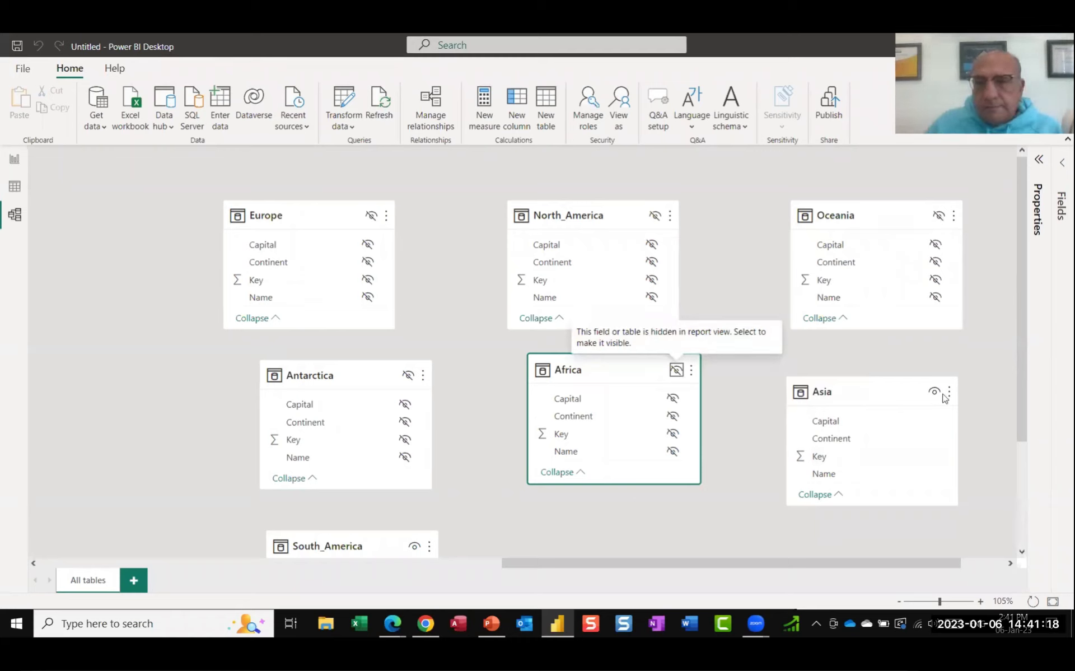
{"action": "left_click", "coordinate": [924, 395]}
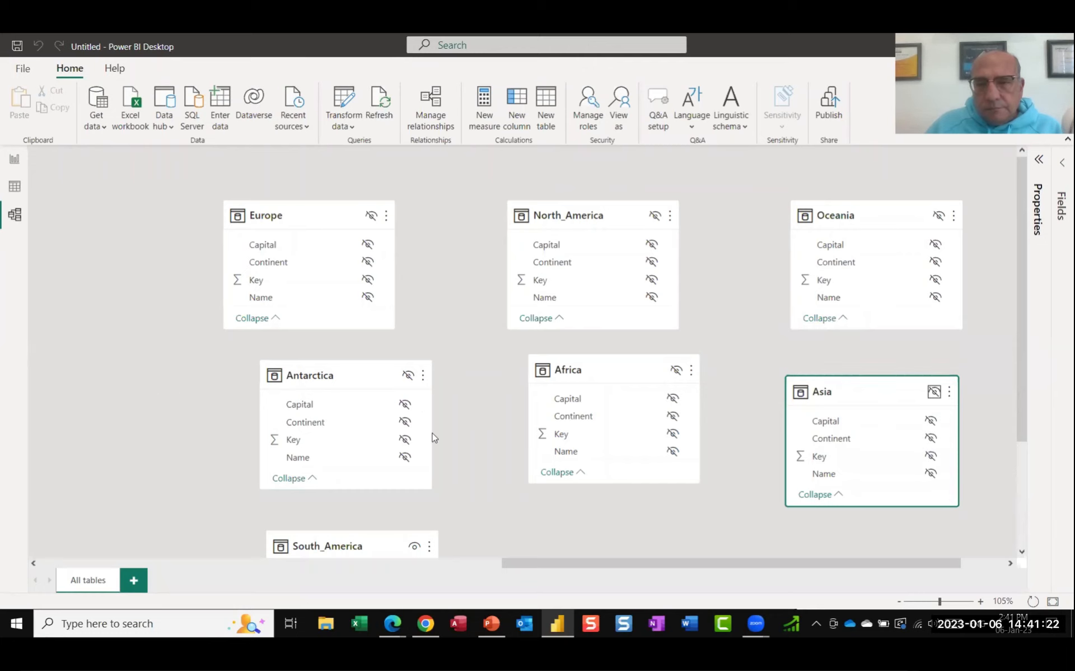
{"action": "scroll", "coordinate": [489, 448], "scroll_direction": "down", "scroll_amount": 3}
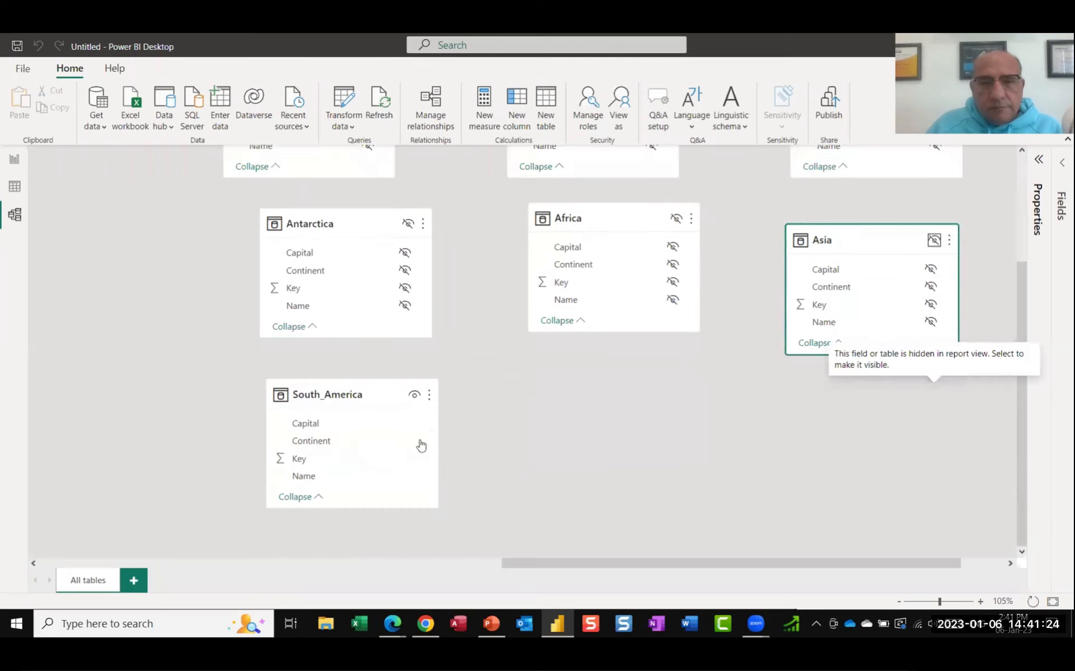
{"action": "left_click", "coordinate": [415, 397]}
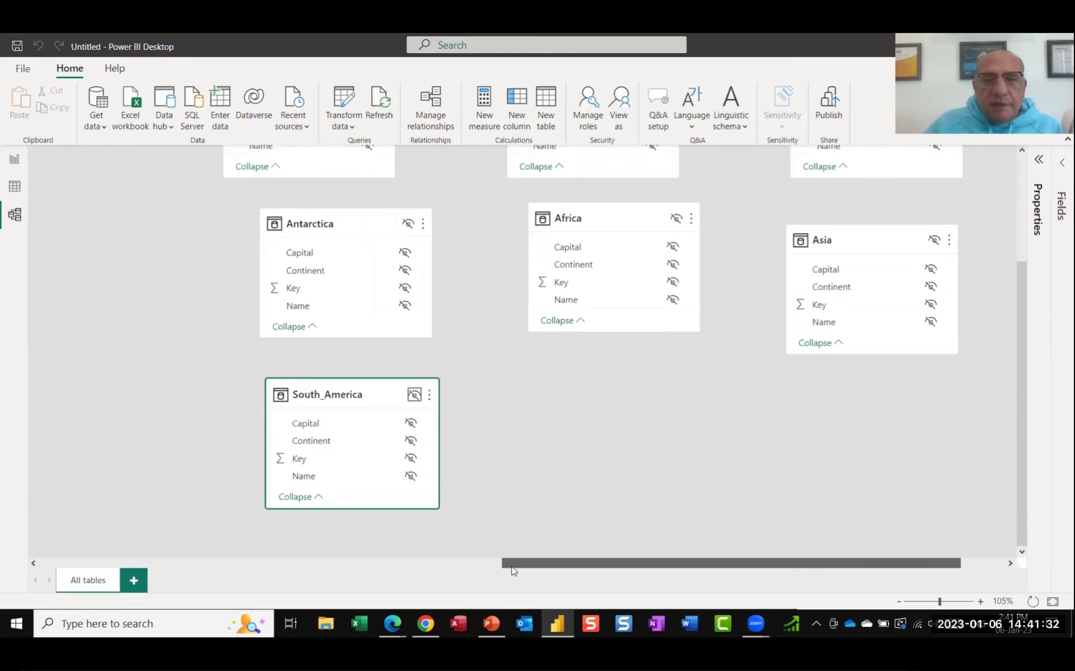
Return to the blank report page to check the available fields, and switch to the PowerPoint presentation.
{"action": "left_click_drag", "start_coordinate": [512, 570], "coordinate": [2, 544]}
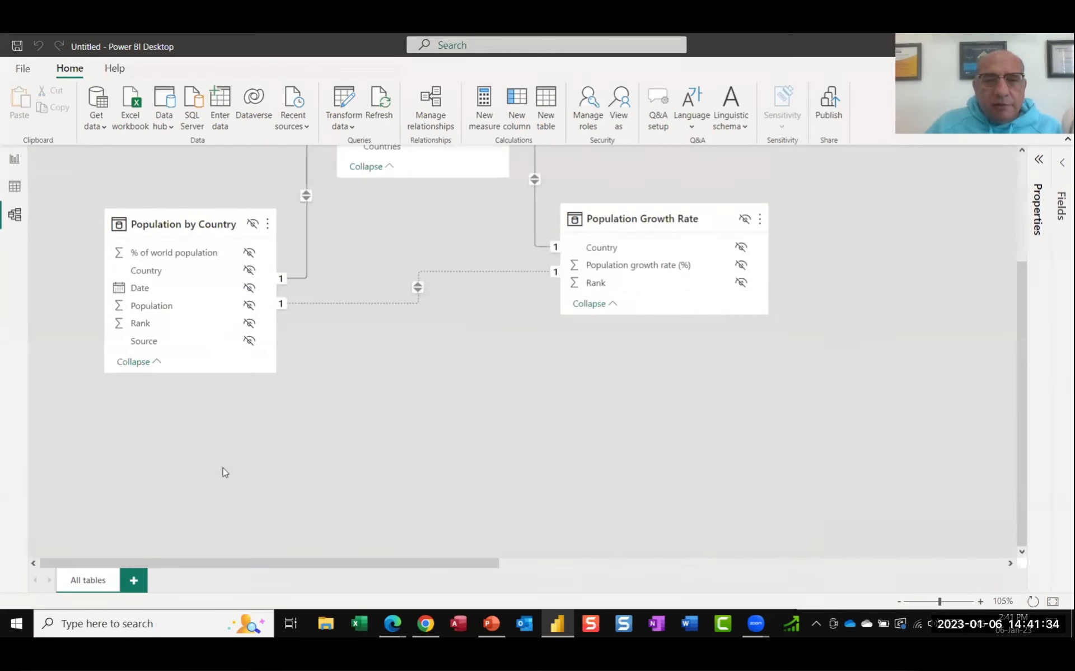
{"action": "scroll", "coordinate": [222, 472], "scroll_direction": "up", "scroll_amount": 3}
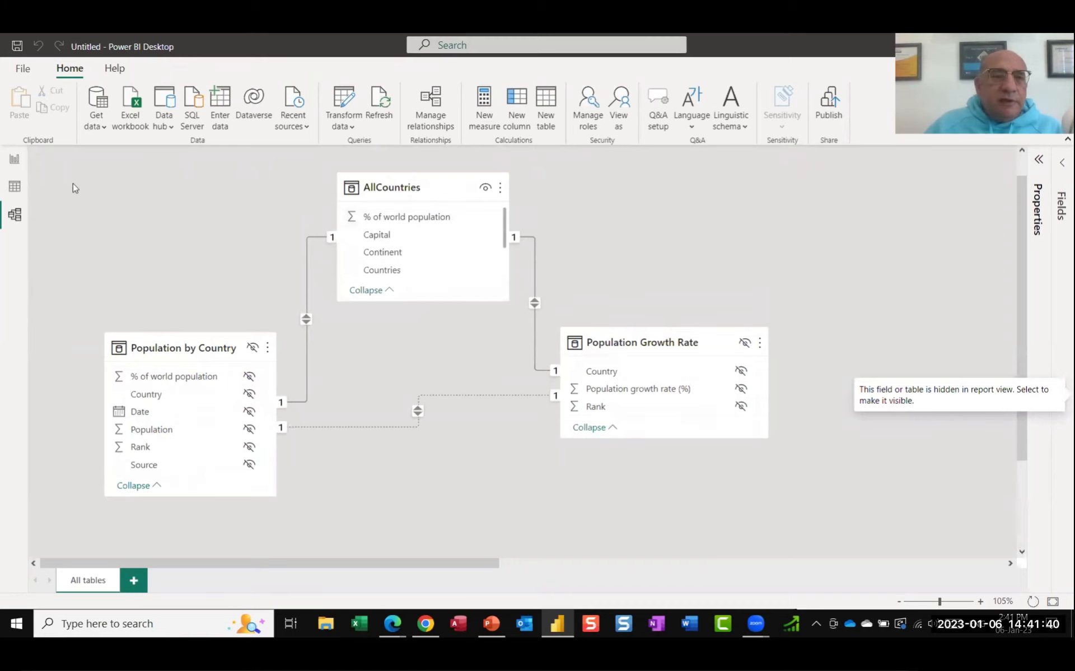
{"action": "left_click", "coordinate": [14, 163]}
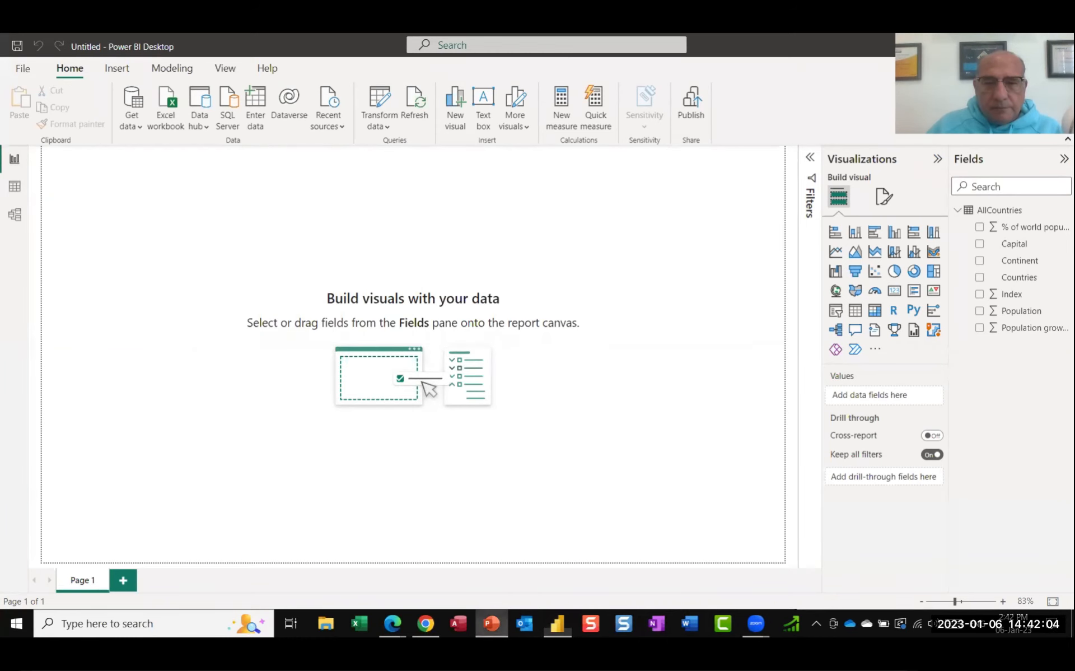
{"action": "left_click", "coordinate": [491, 623]}
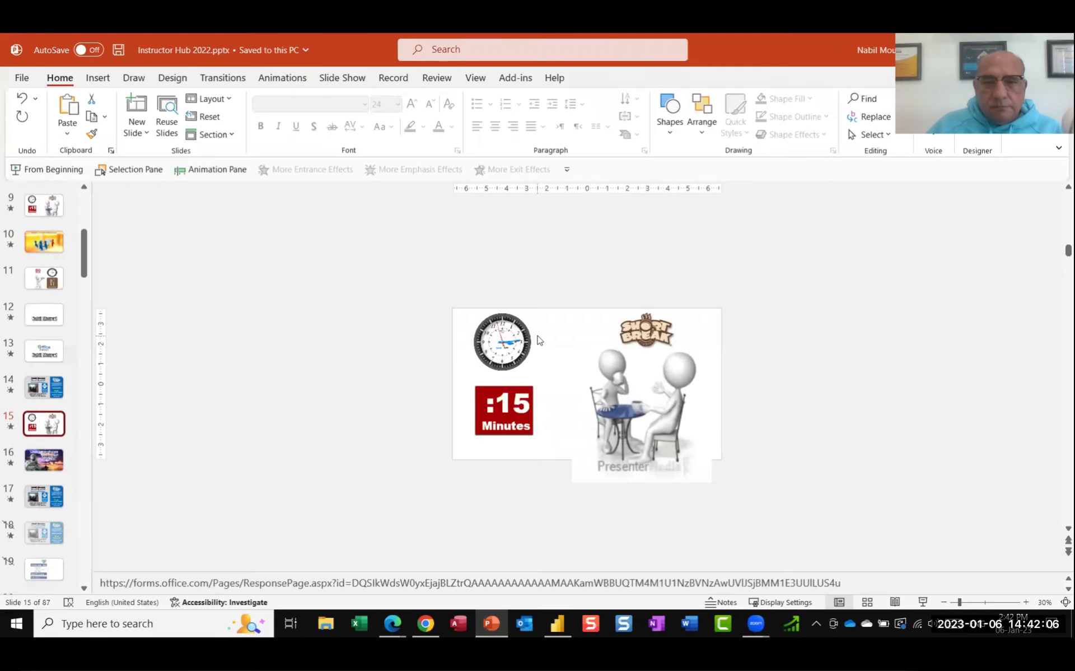